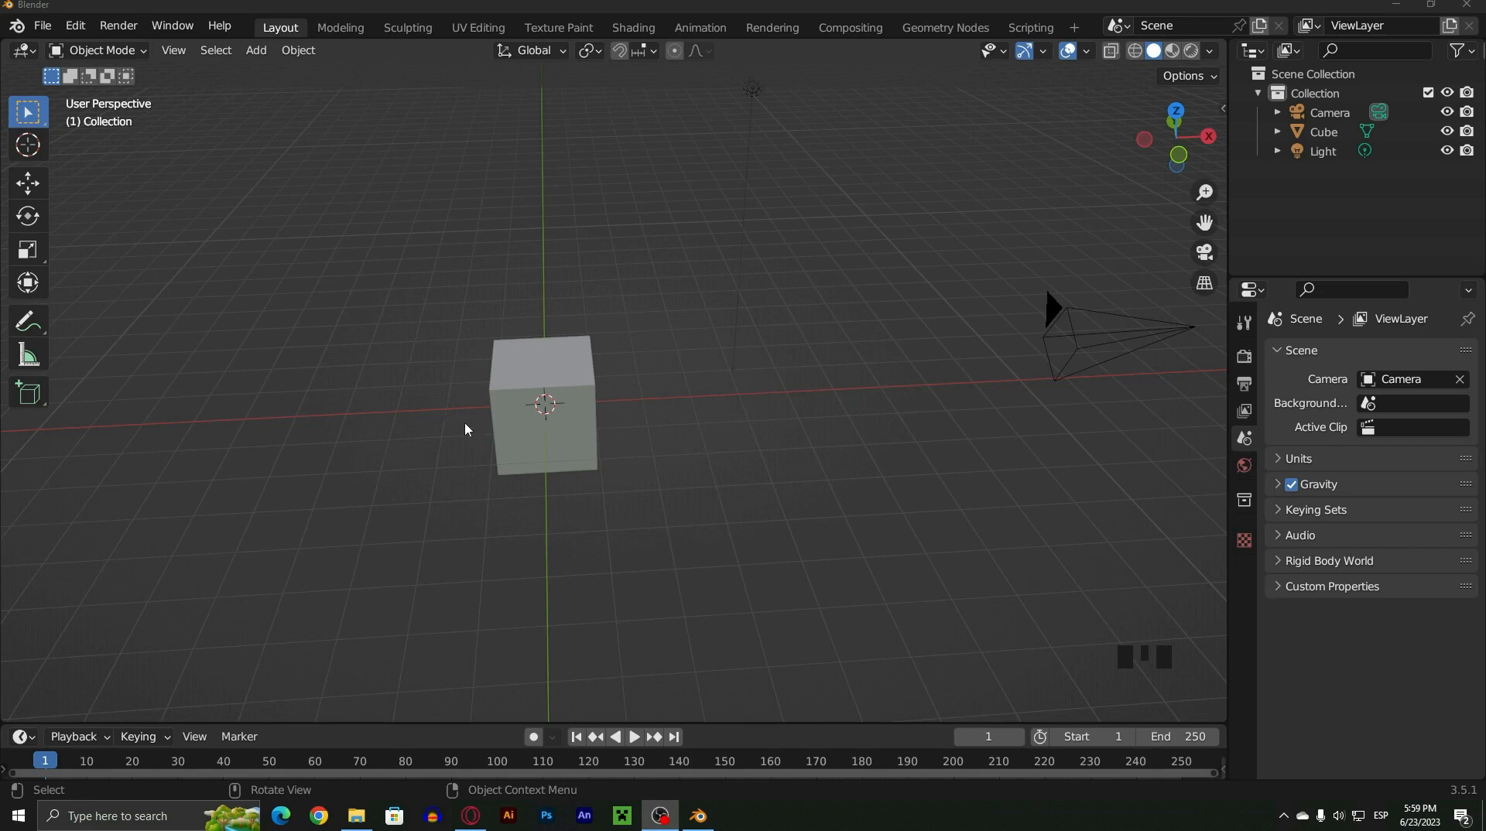
Review the Keymap, Navigation and Input preferences, including the Emulate 3 Button Mouse option
middle_drag(690, 468, 603, 455)
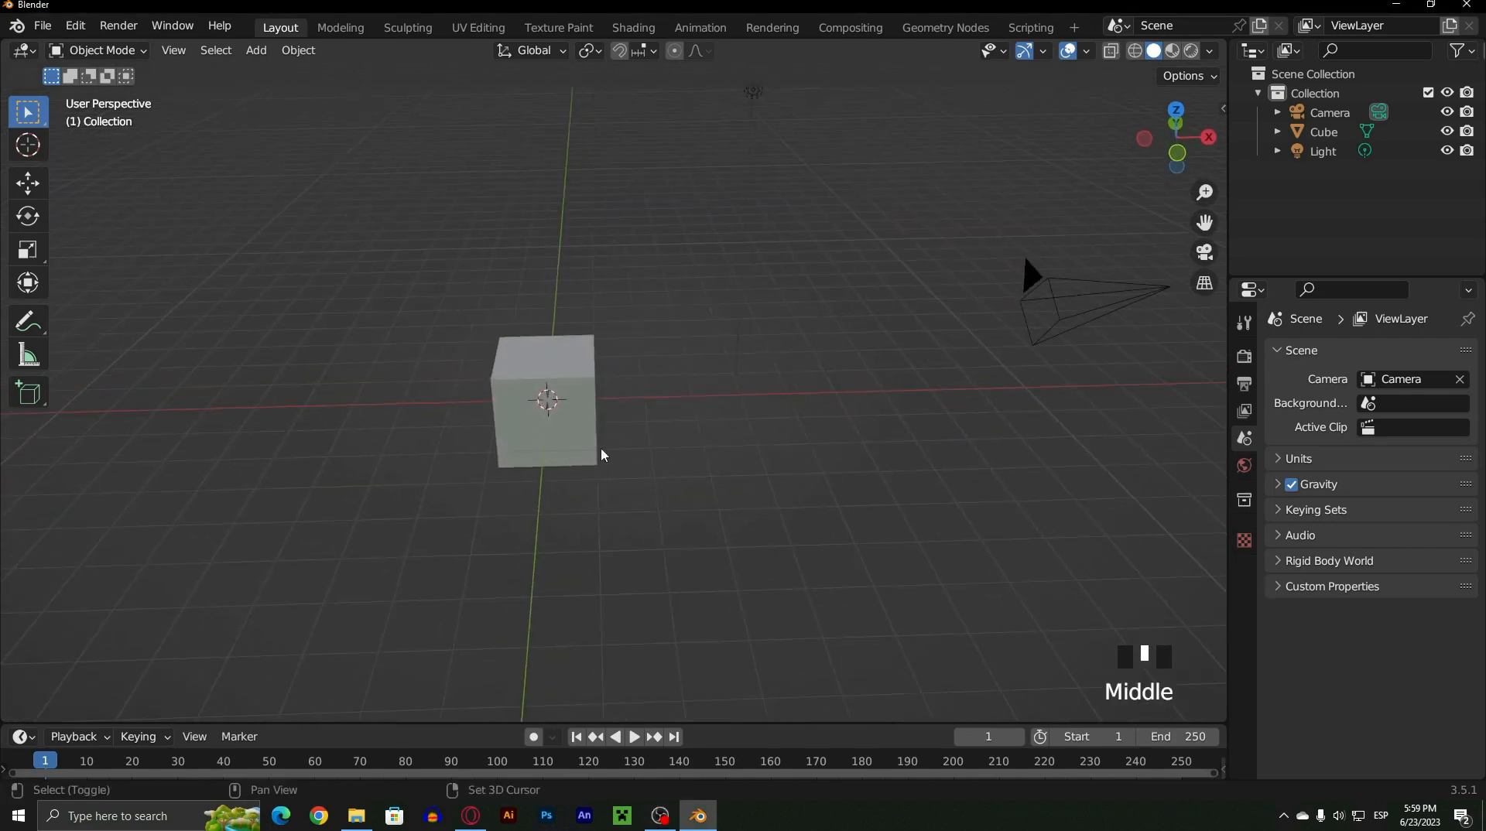
click(75, 26)
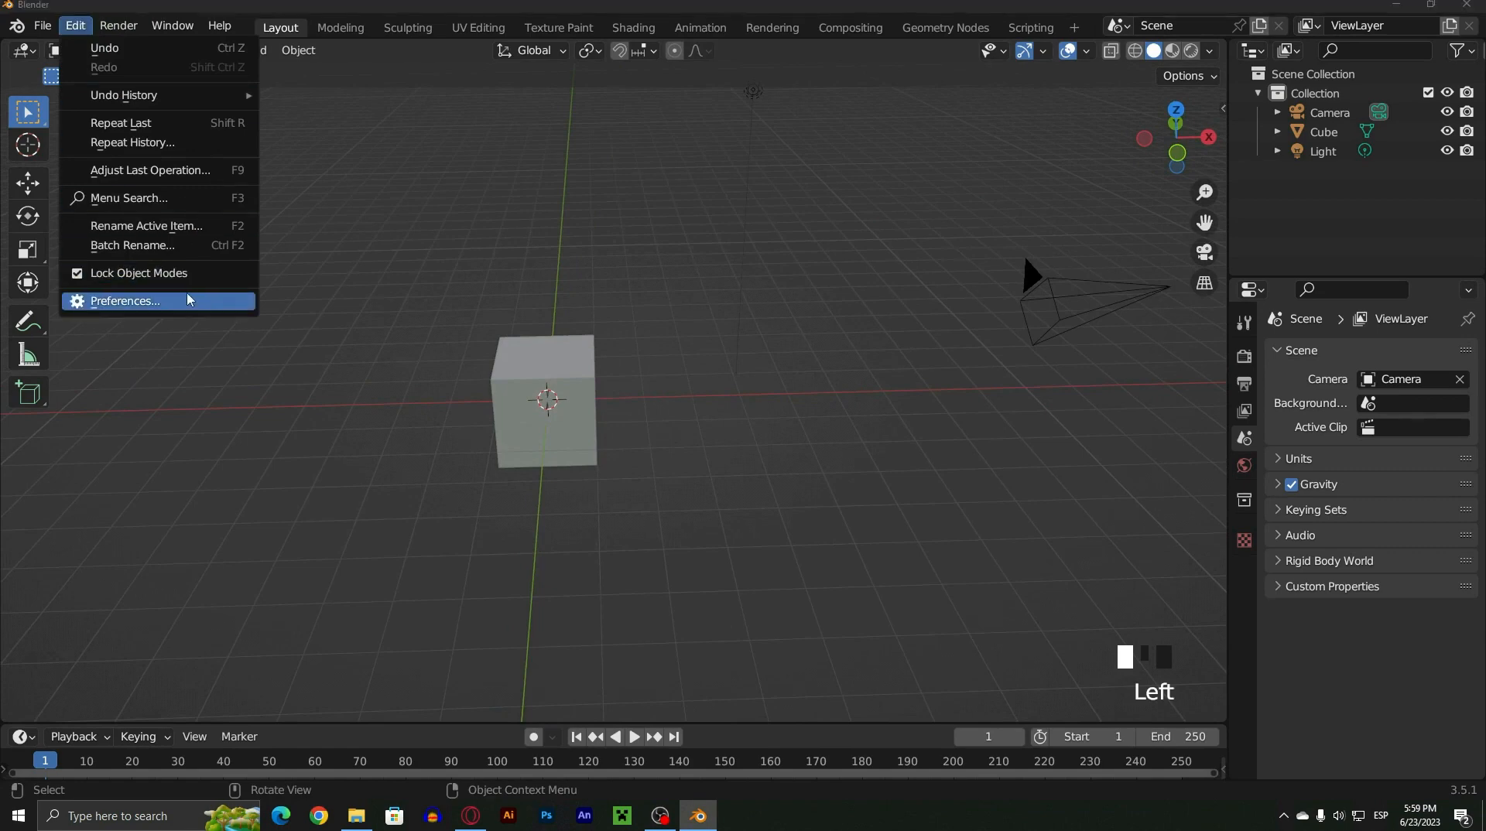
click(190, 300)
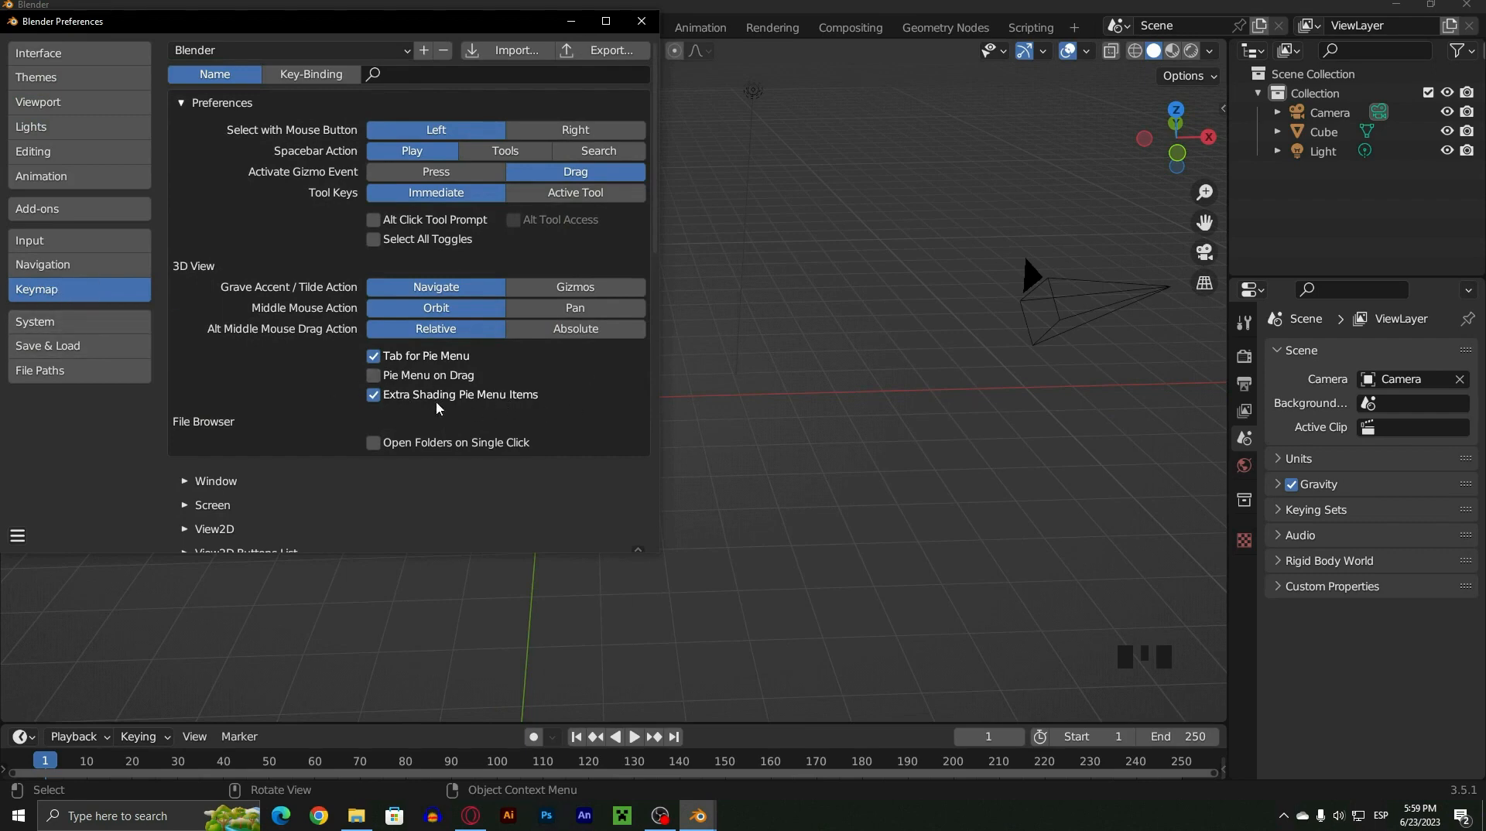
click(72, 263)
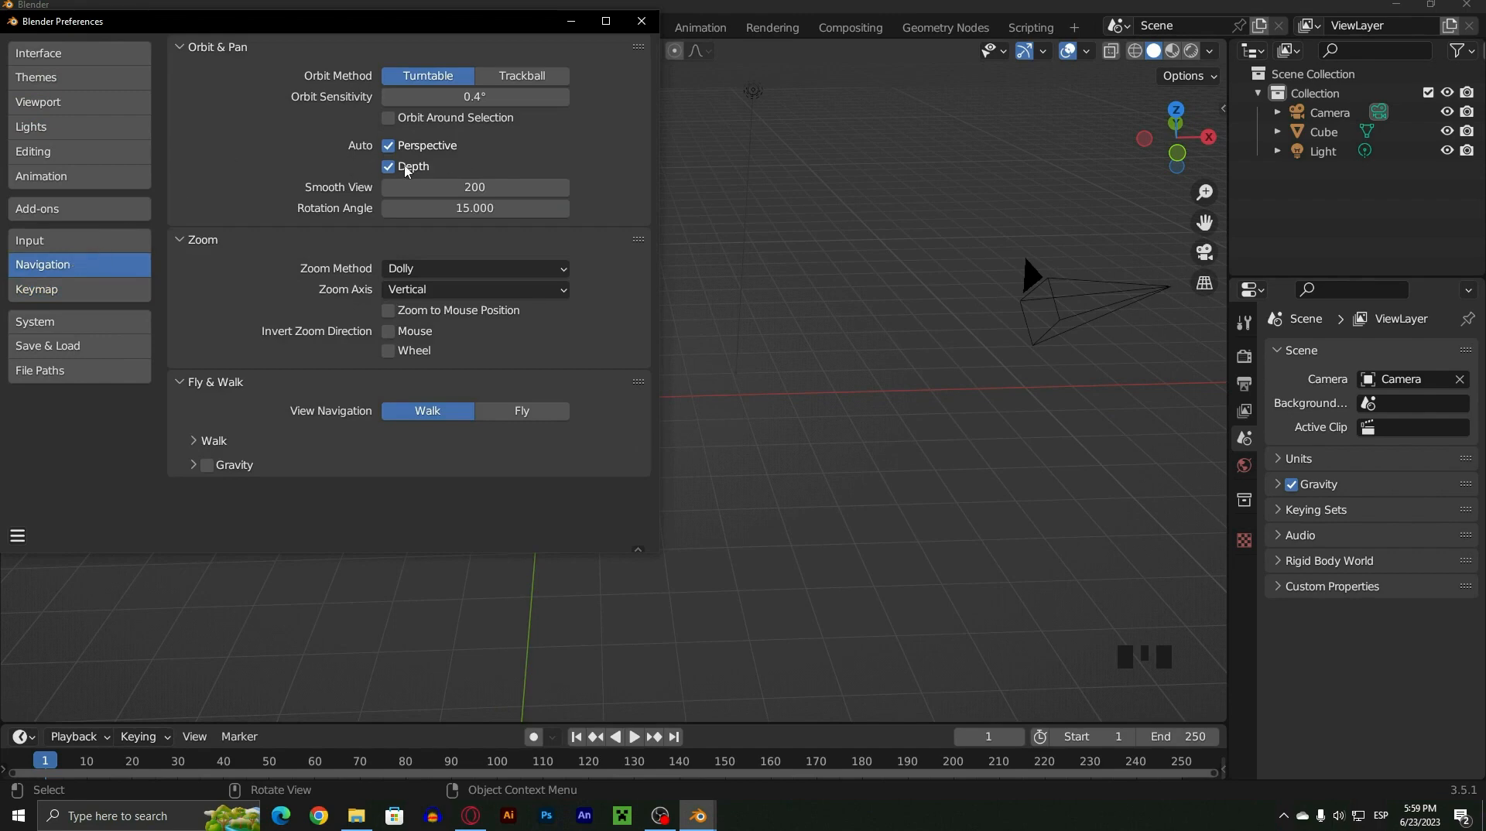
click(81, 243)
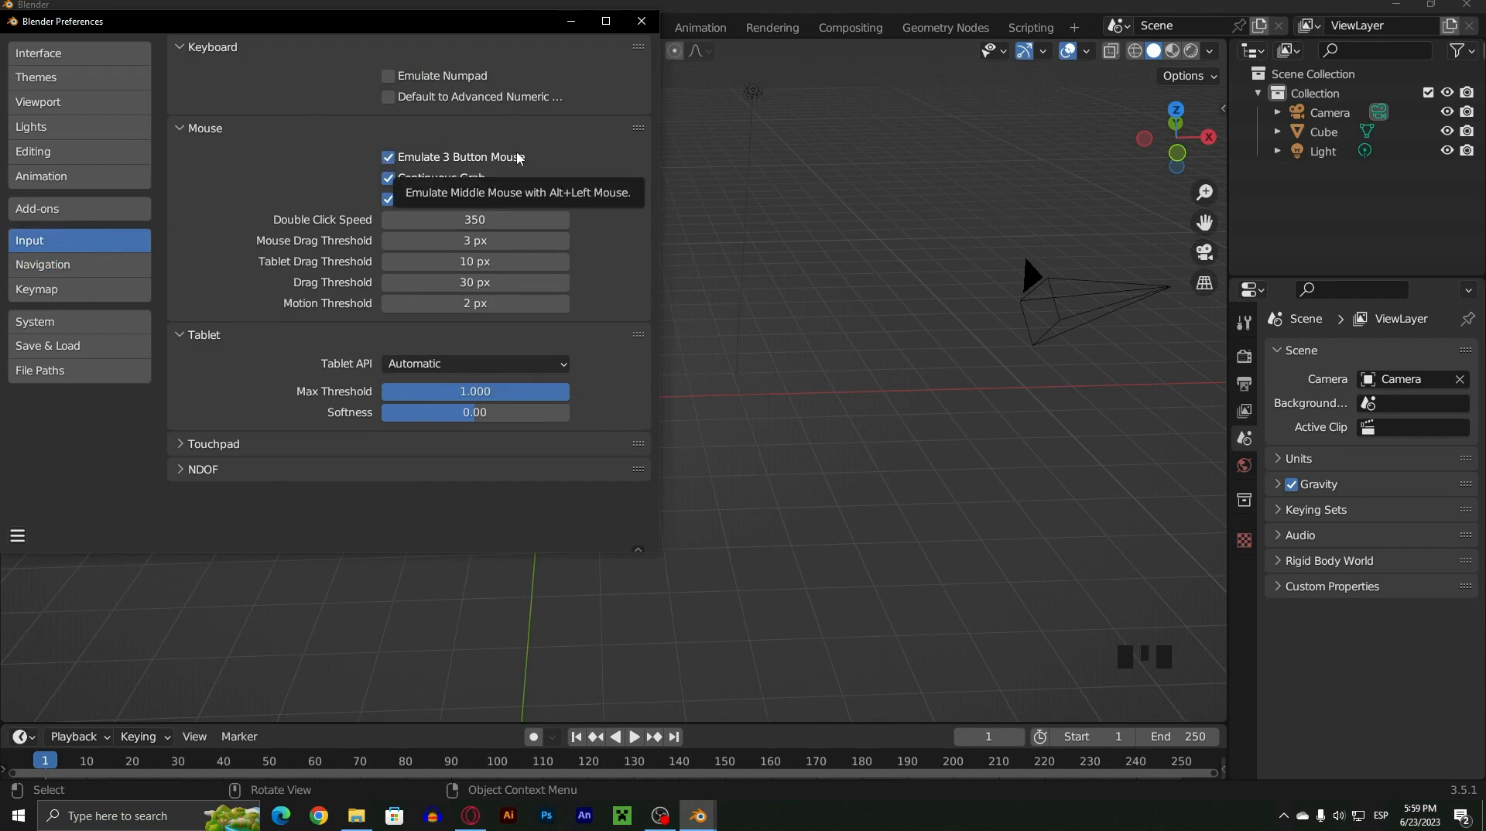
Search the add-ons for "extr" to check the Extra Objects add-ons, and clear the search
click(106, 206)
click(547, 75)
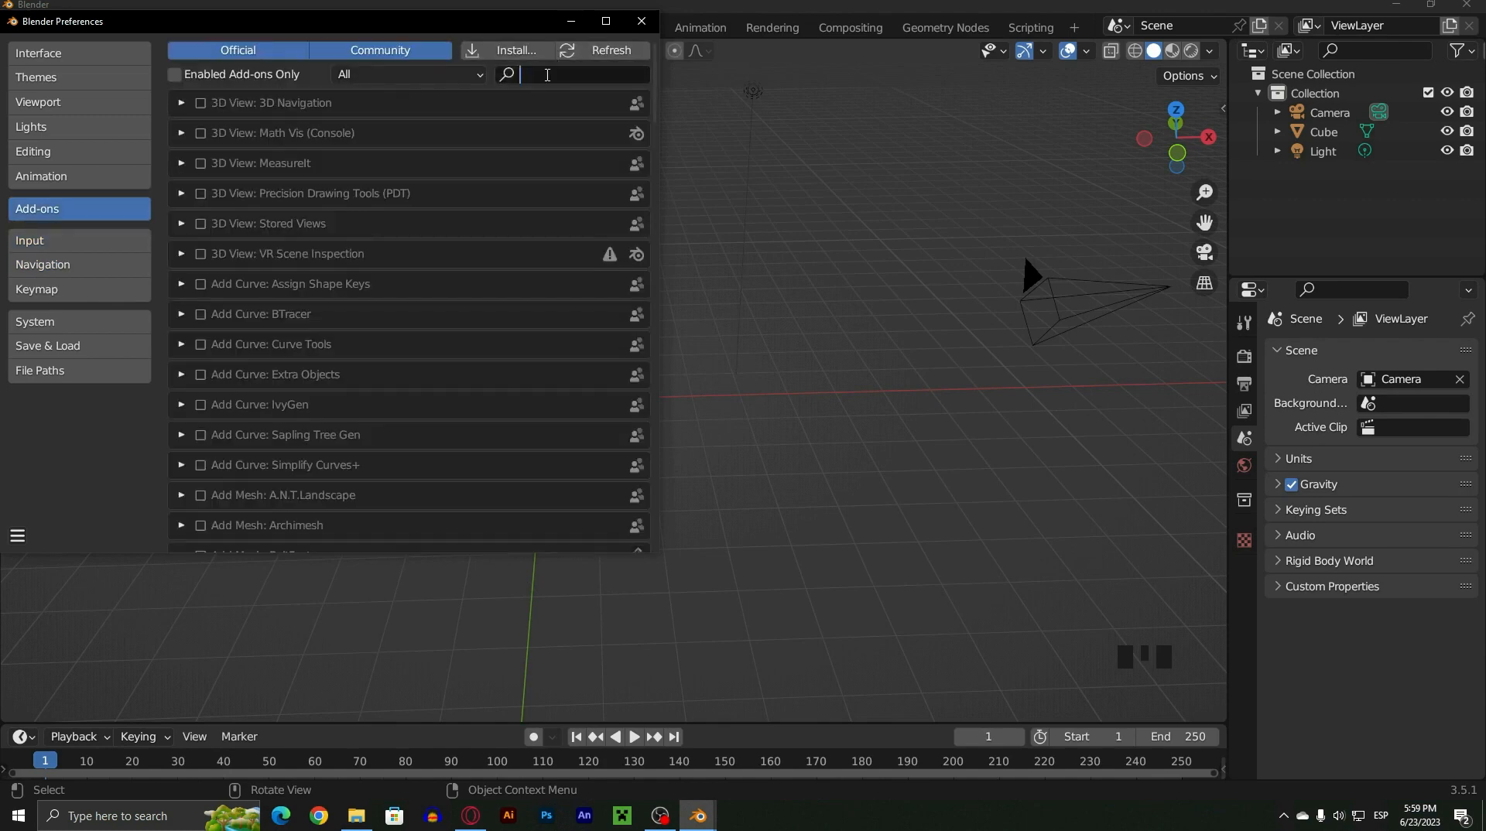
text(extr)
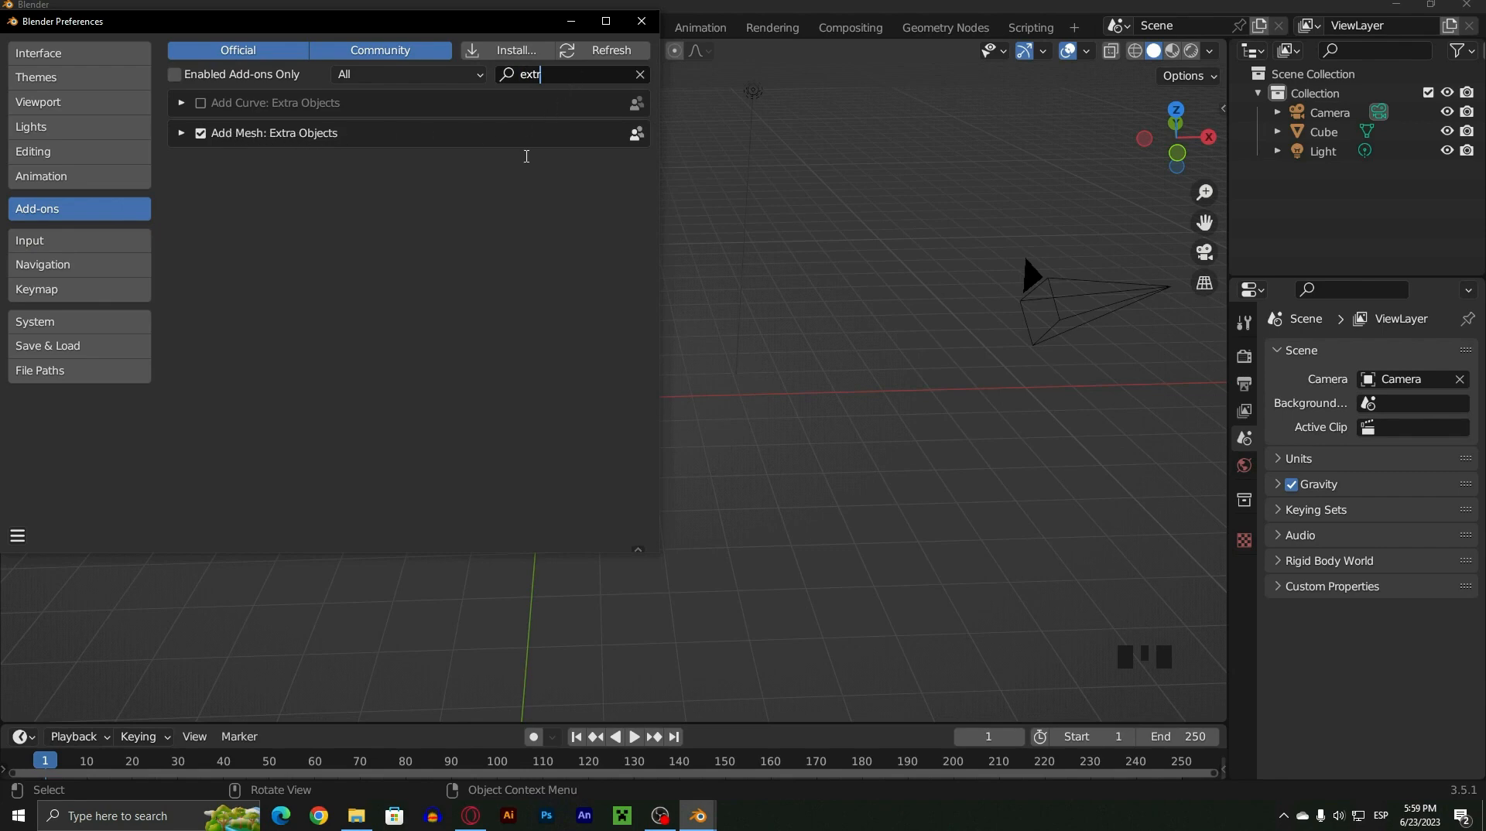
key(BackSpace)
key(BackSpace)
key(BackSpace)
key(BackSpace)
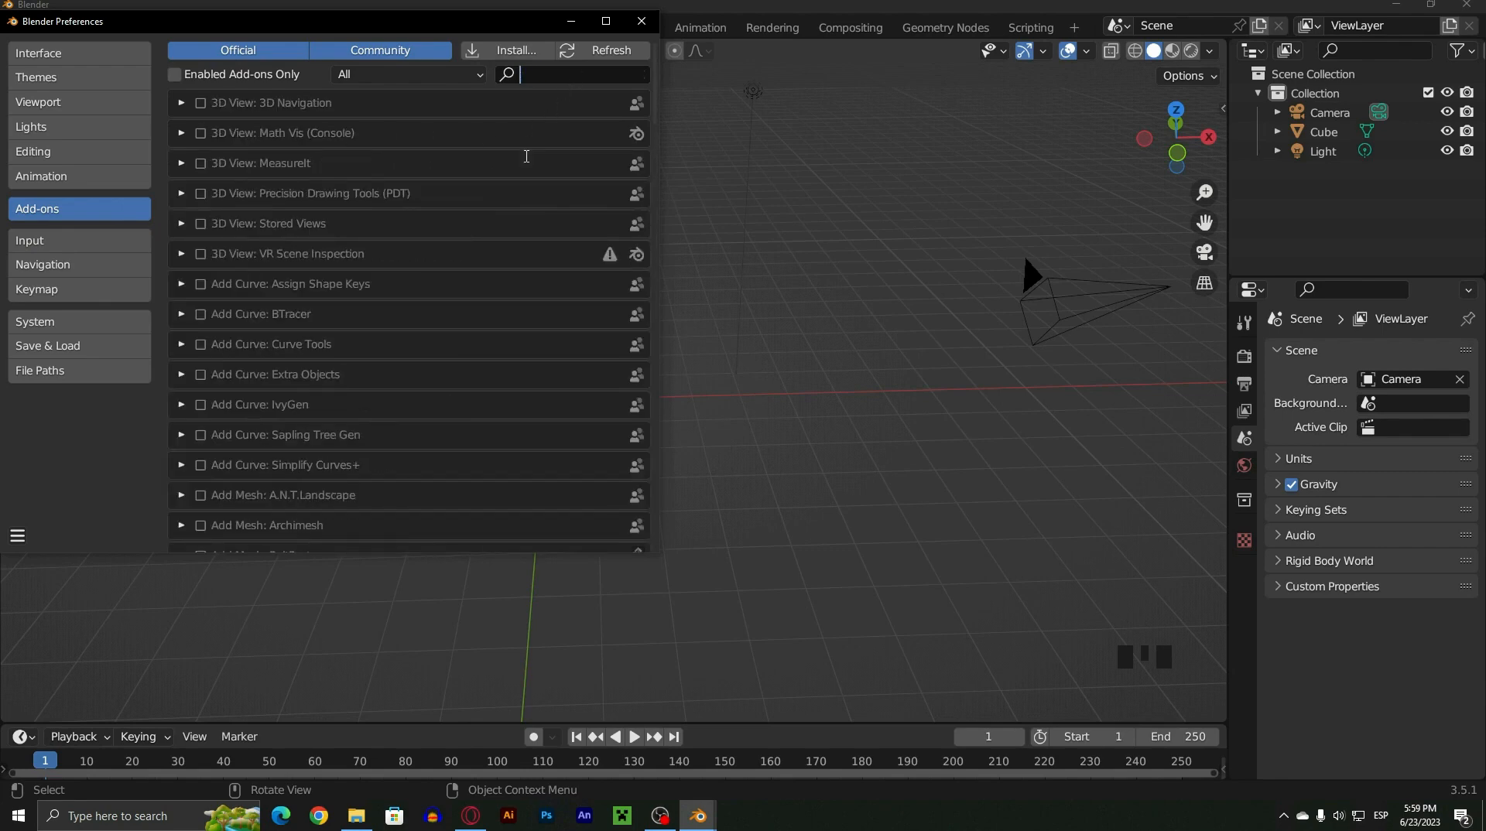
Search the add-ons for "loo" to check the LoopTools add-on, and close the preferences
text(loo)
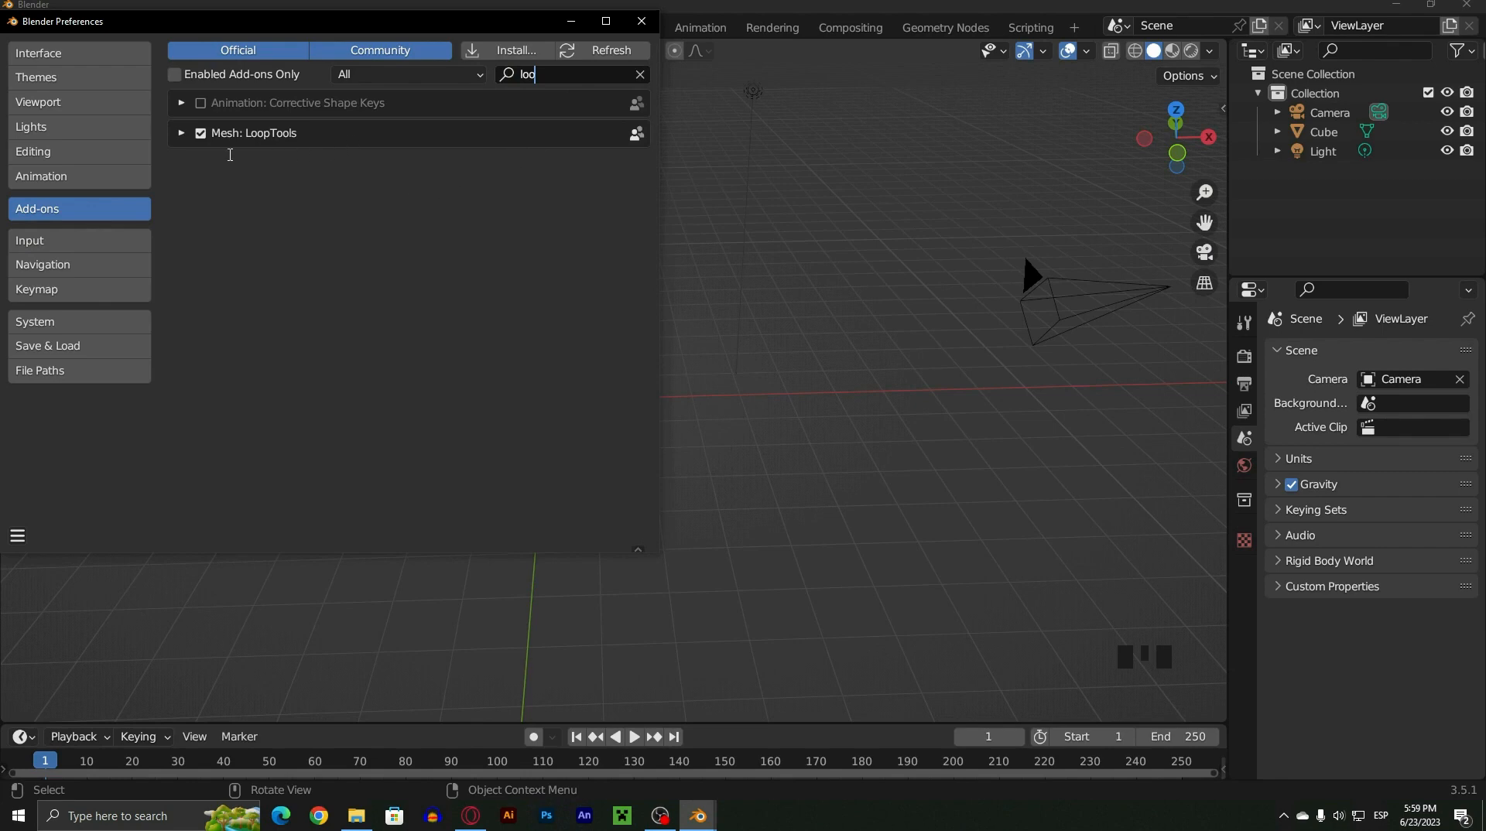
key(BackSpace)
key(BackSpace)
key(BackSpace)
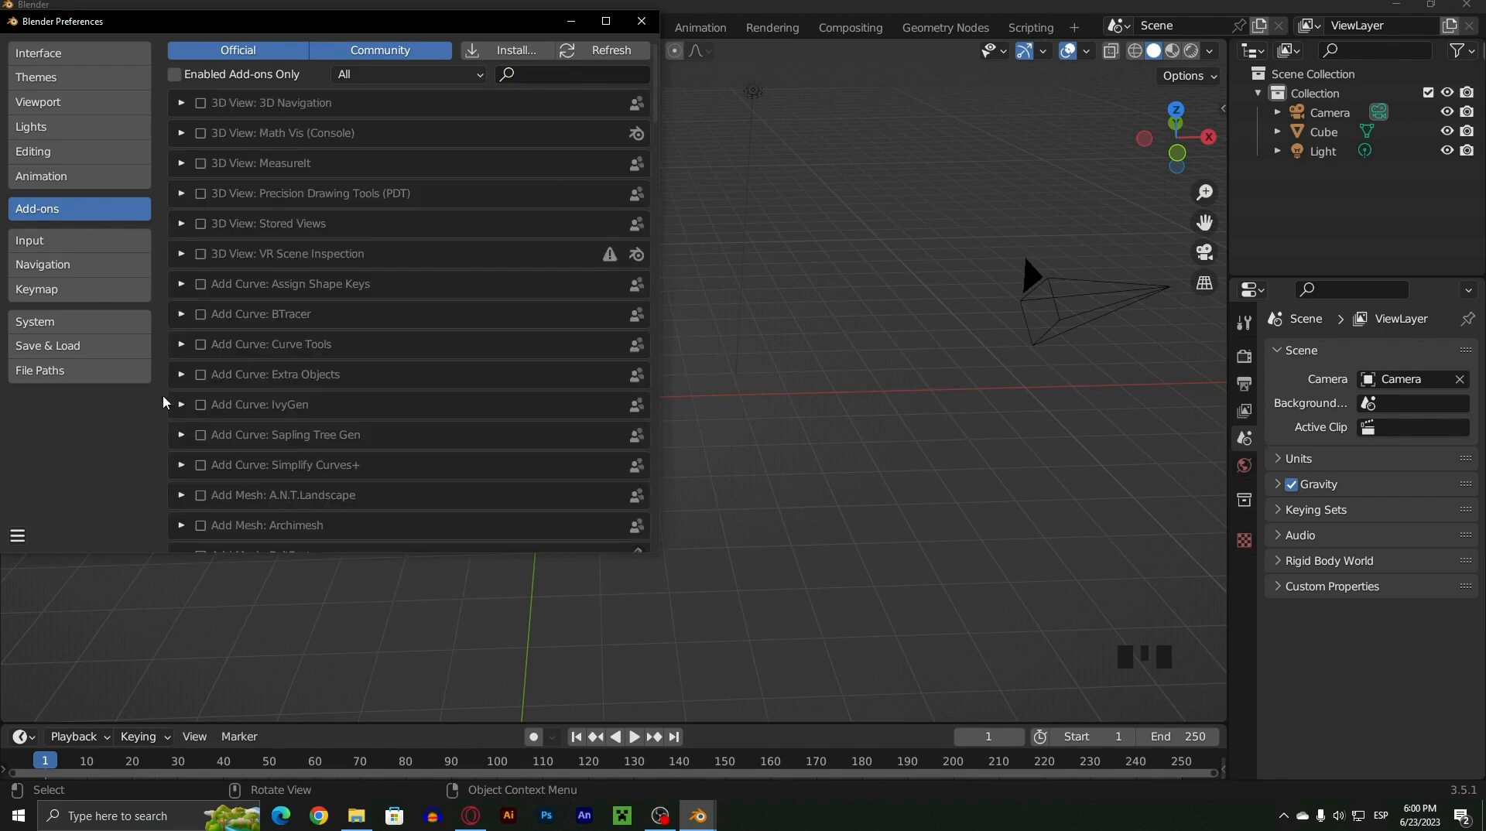
click(18, 537)
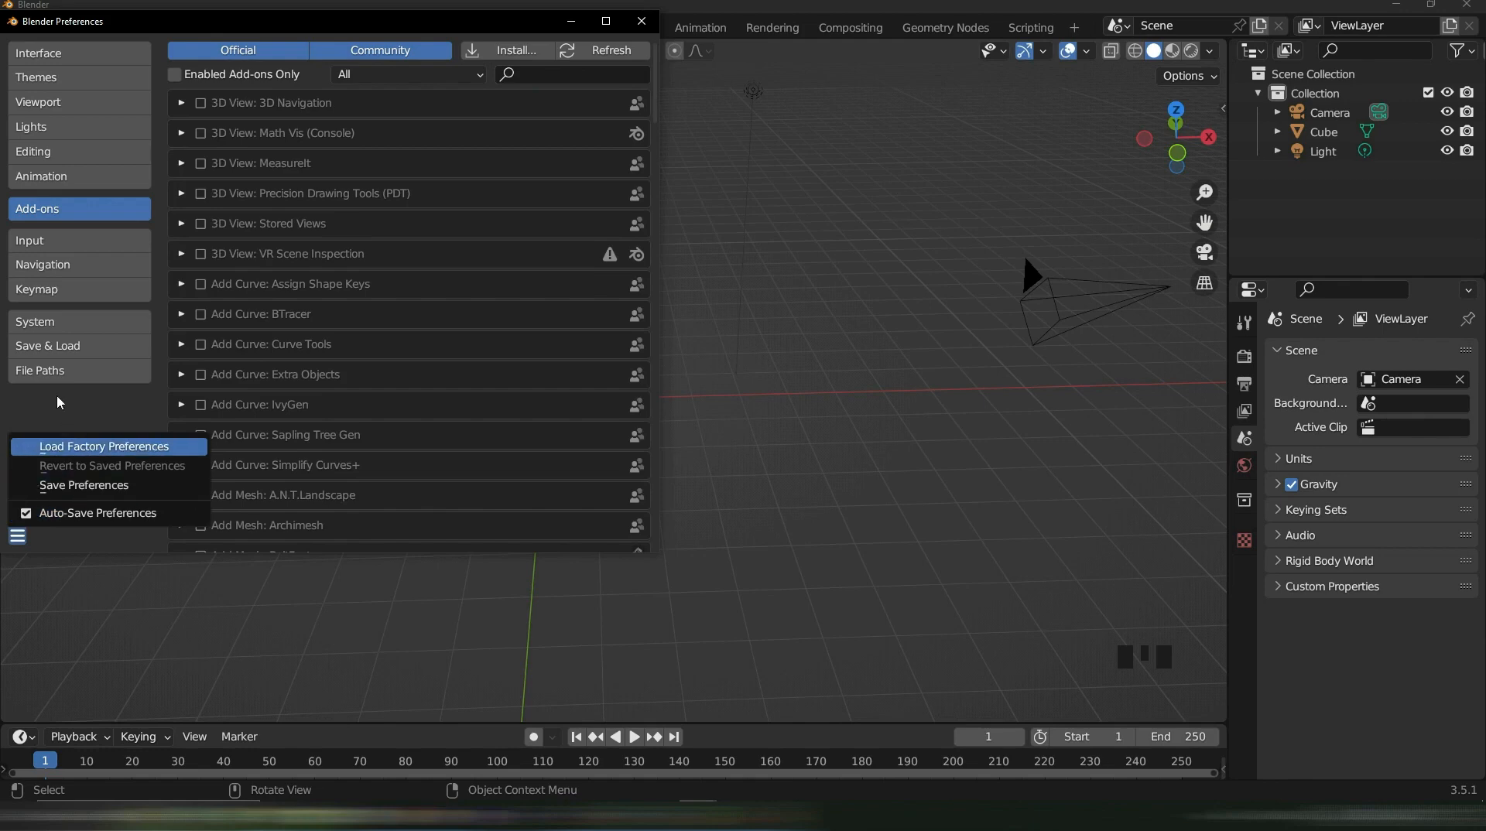
click(641, 21)
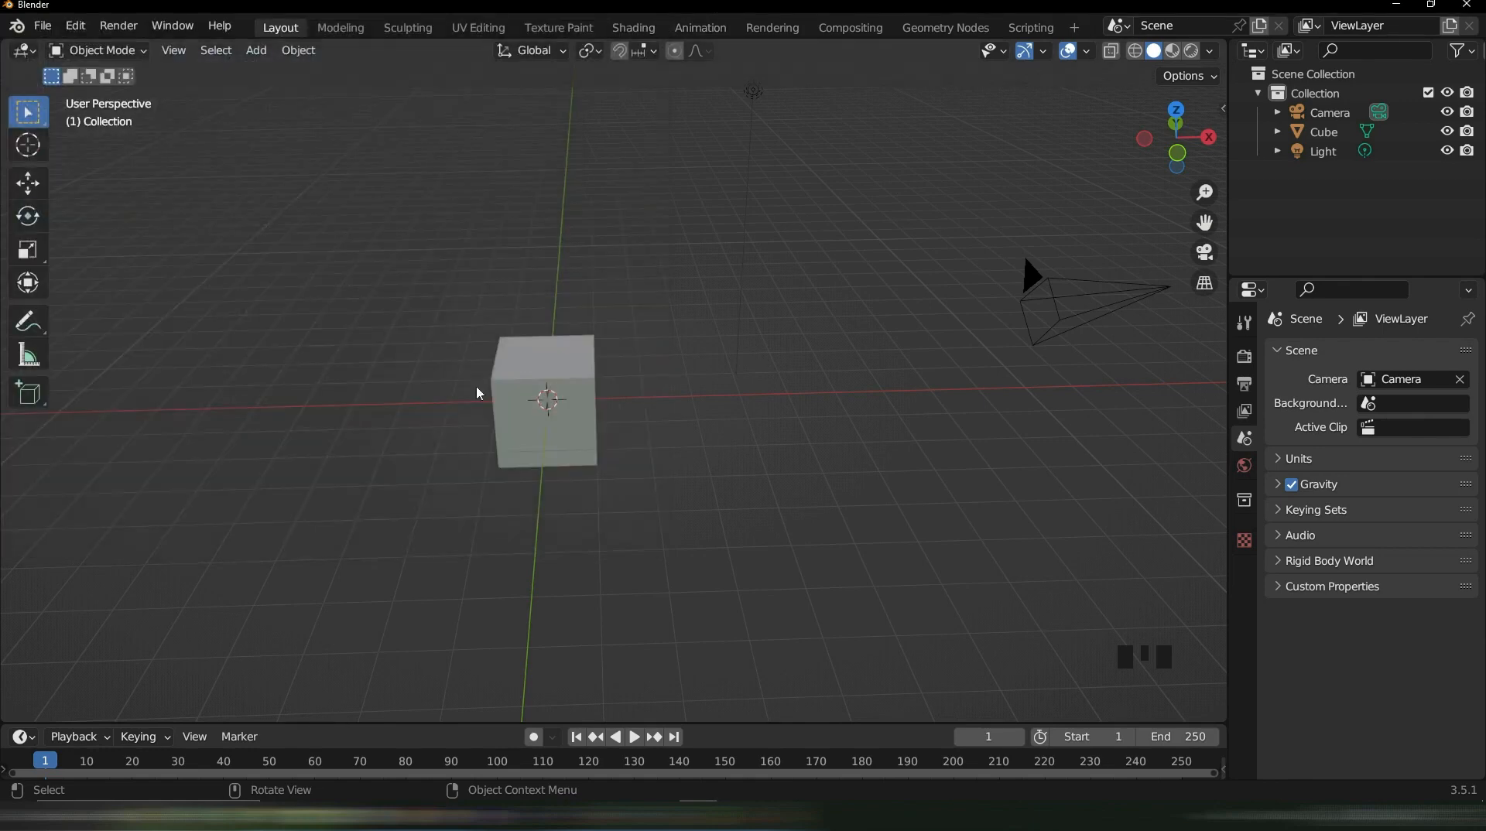
Add "cartoony witch hut interior 0.png" as a reference image without aligning it to the view
right_click(669, 309)
click(766, 245)
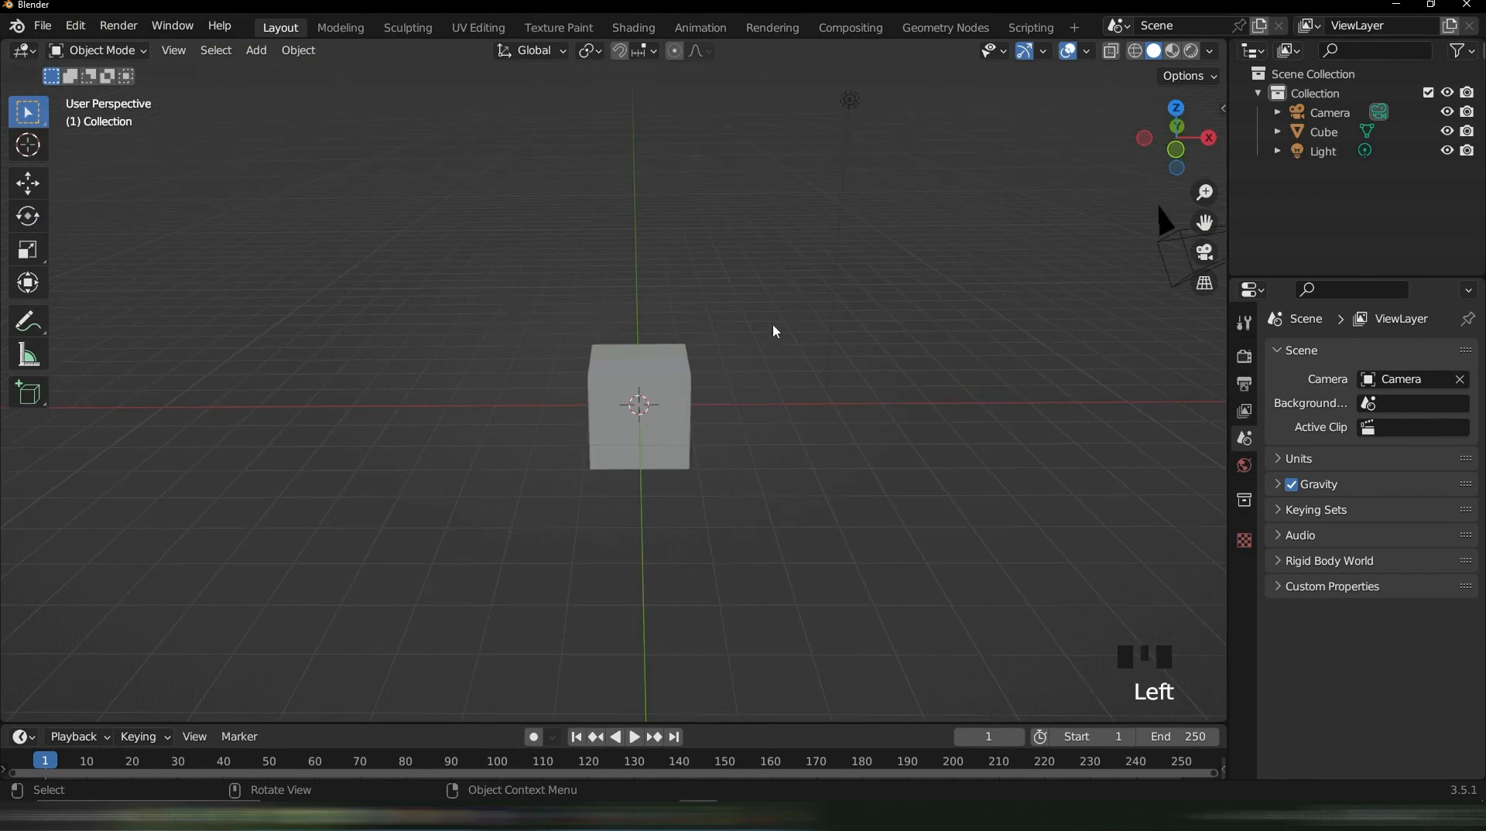
key(shift+a)
mouse_move(771, 329)
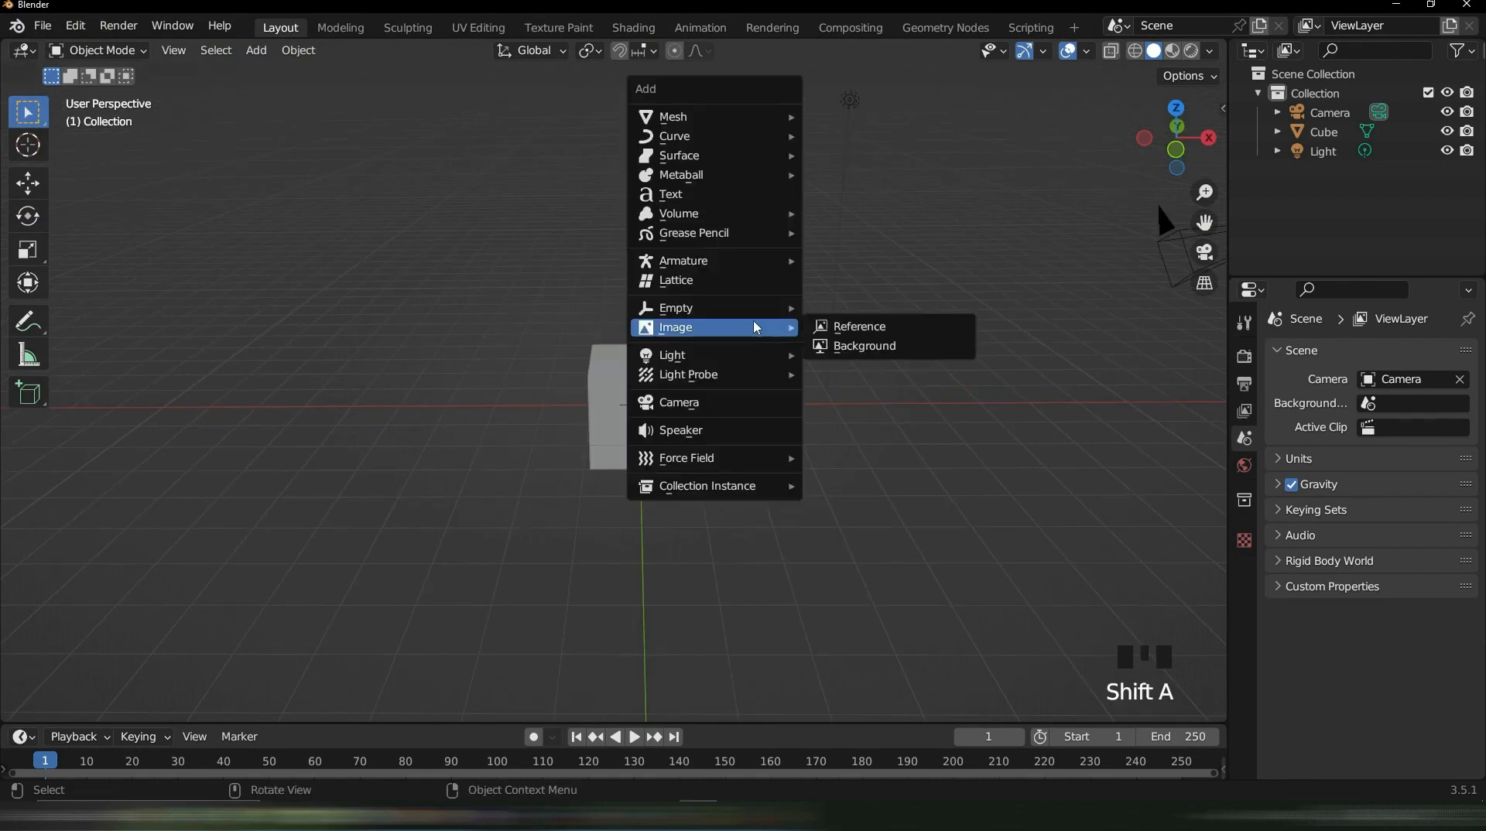
click(937, 326)
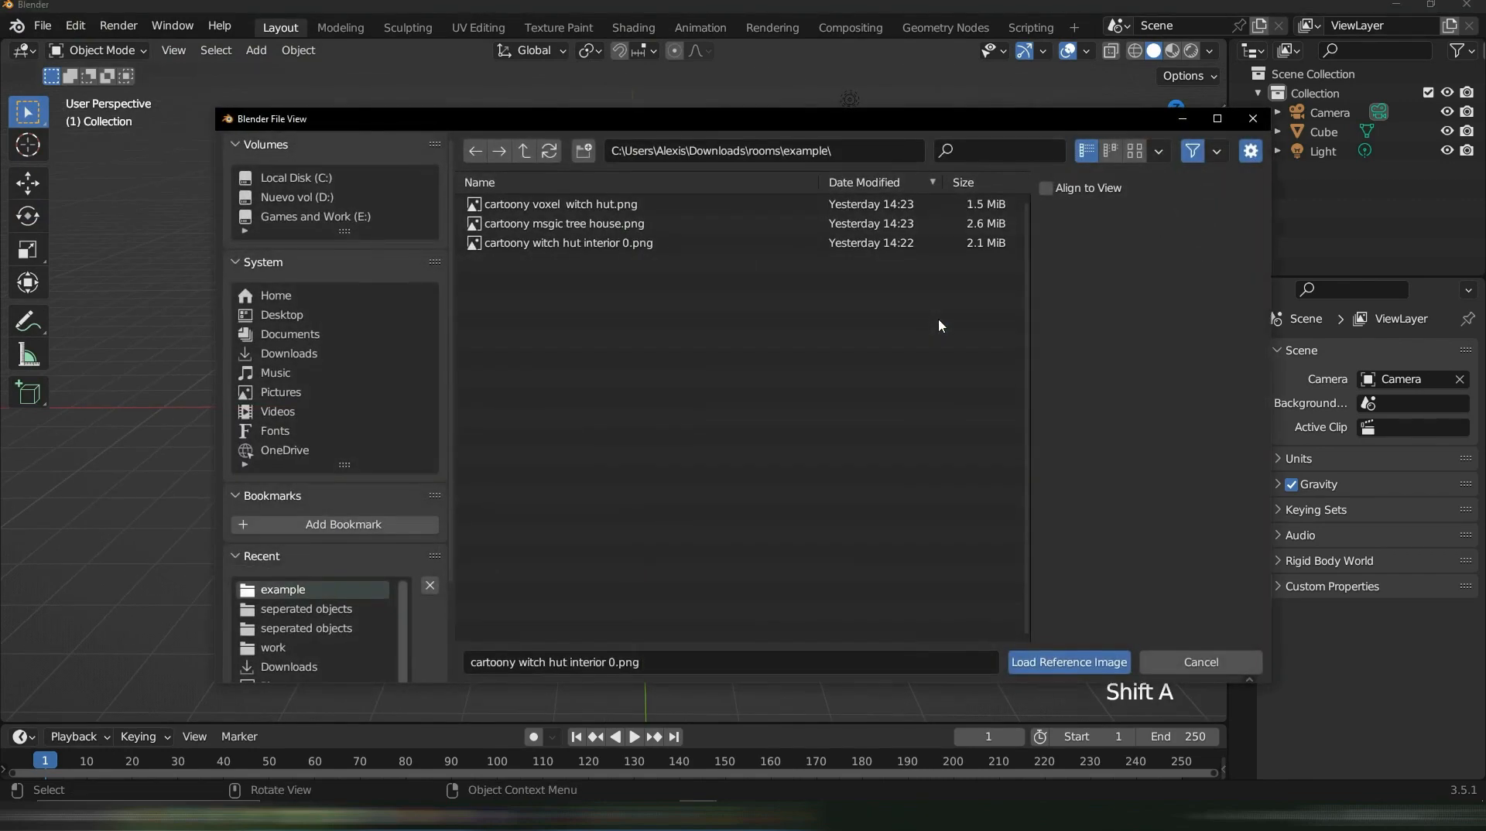
click(1048, 190)
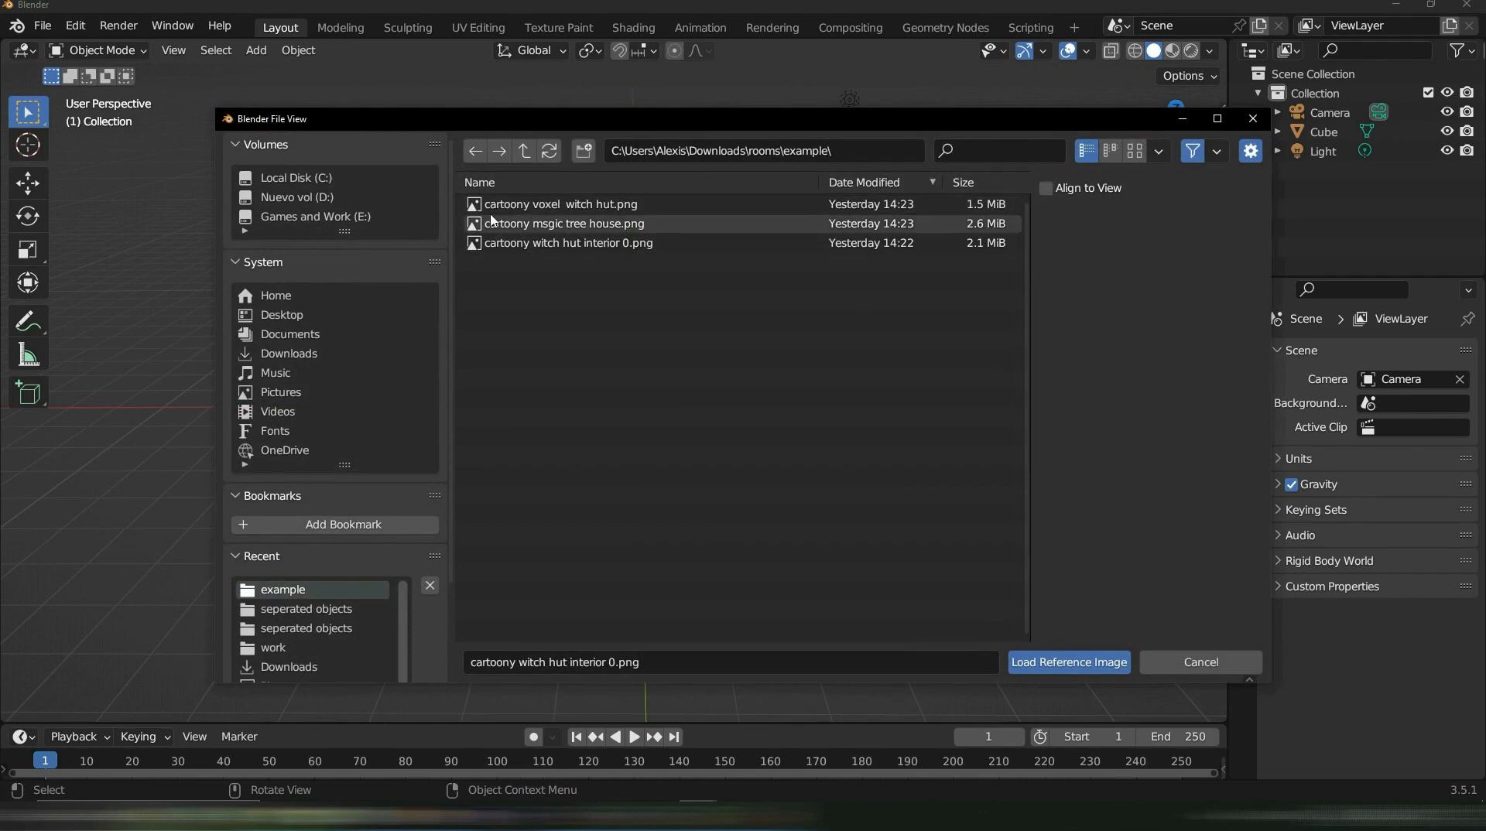
double_click(536, 244)
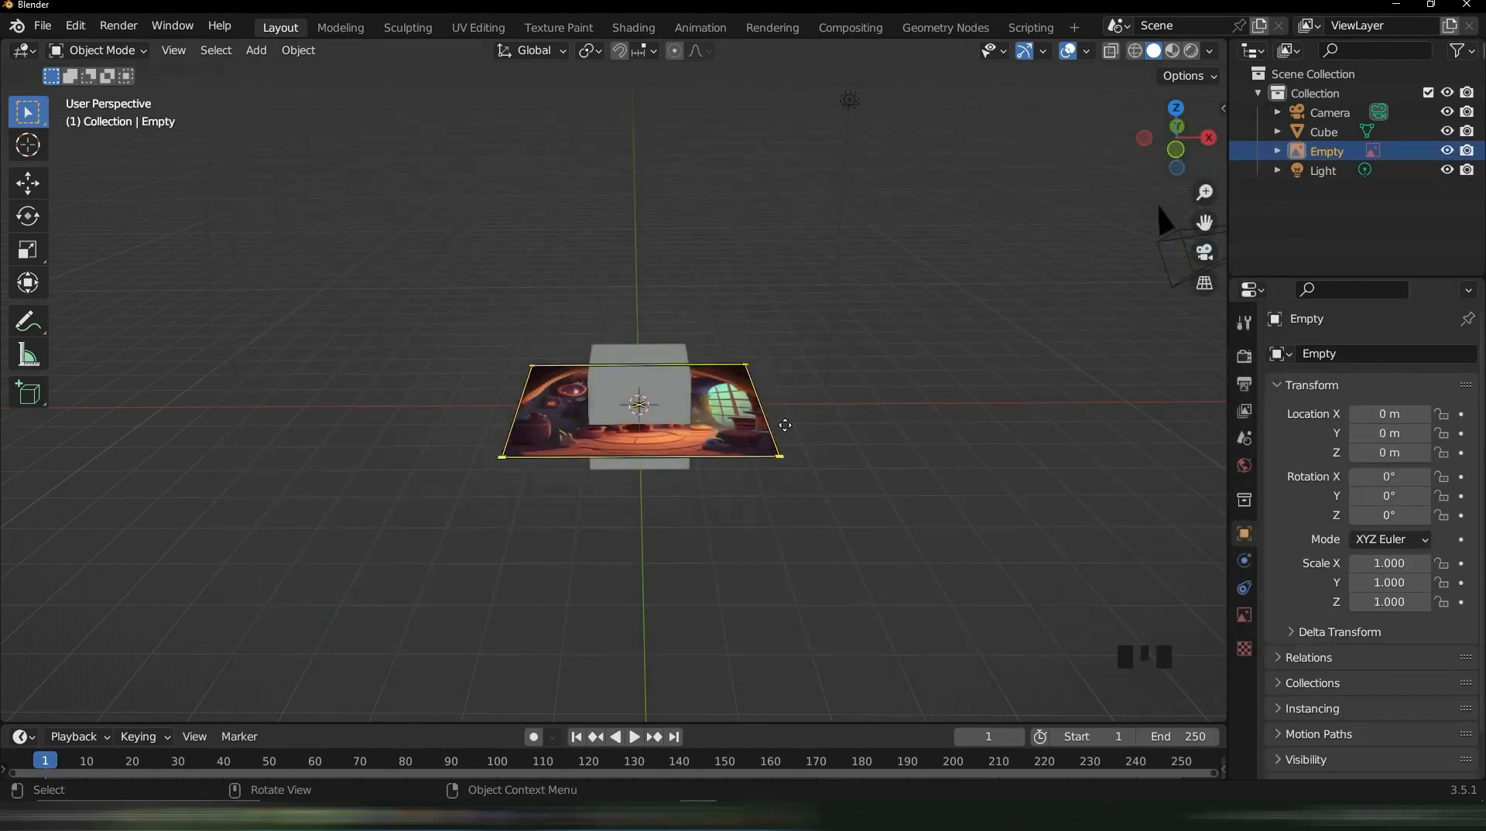
Rotate the reference image 90° about the X axis so it stands upright
text(r)
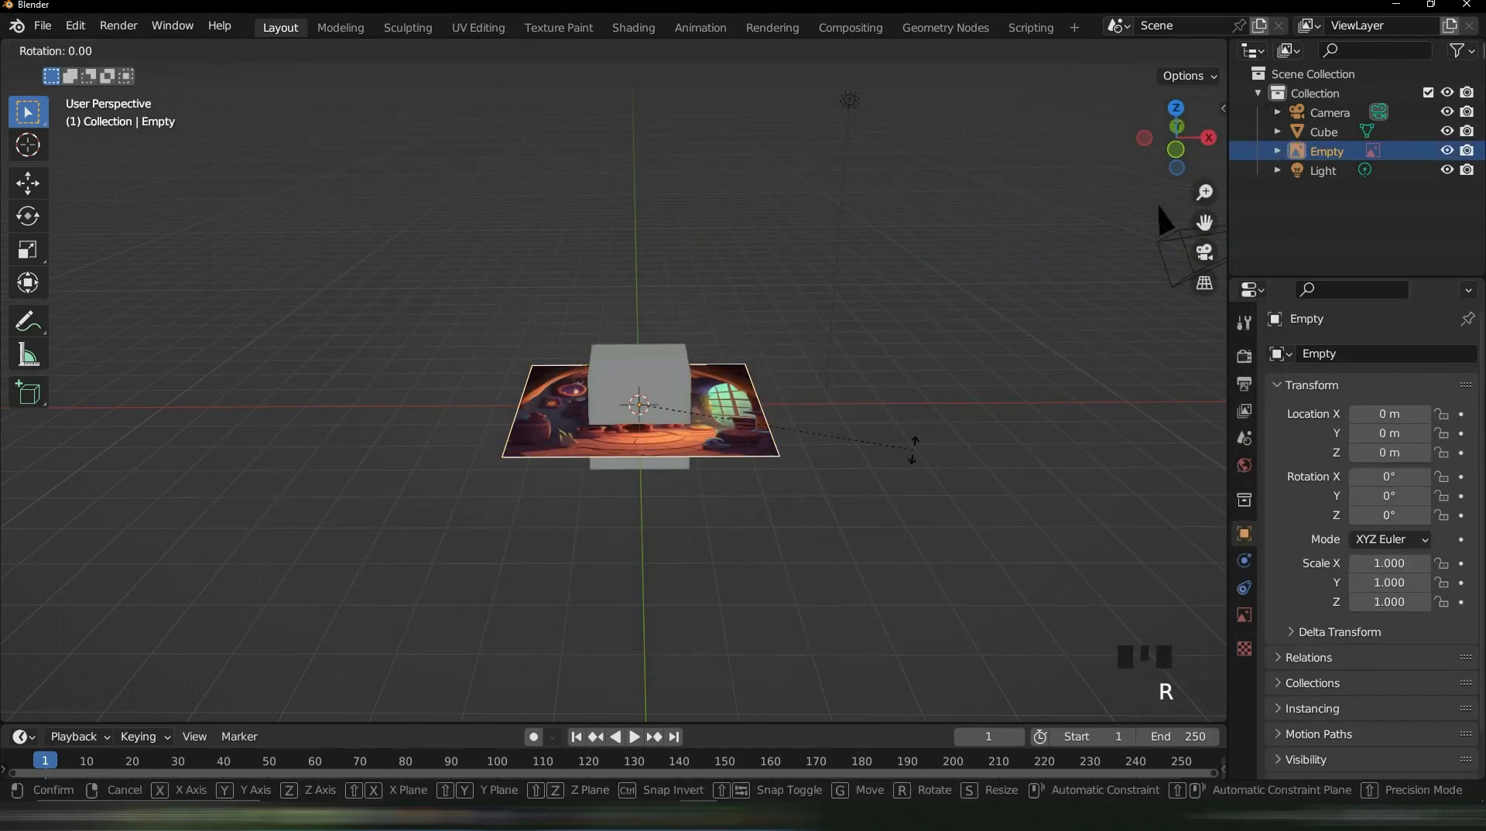
text(x90)
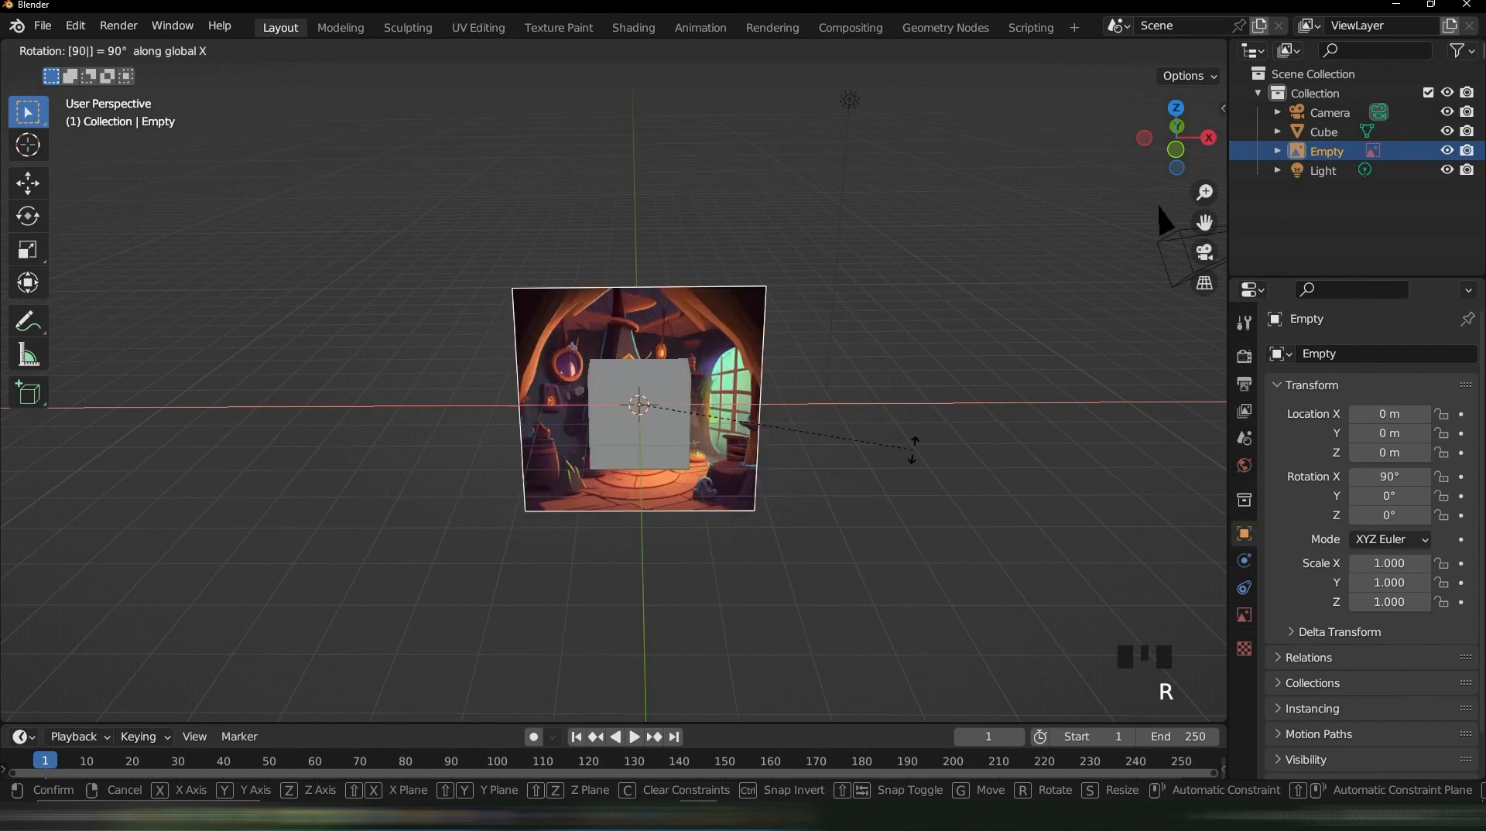
key(Return)
Move the reference image about 4.15 m along X beside the cube and scale it down to about 0.614
key(g)
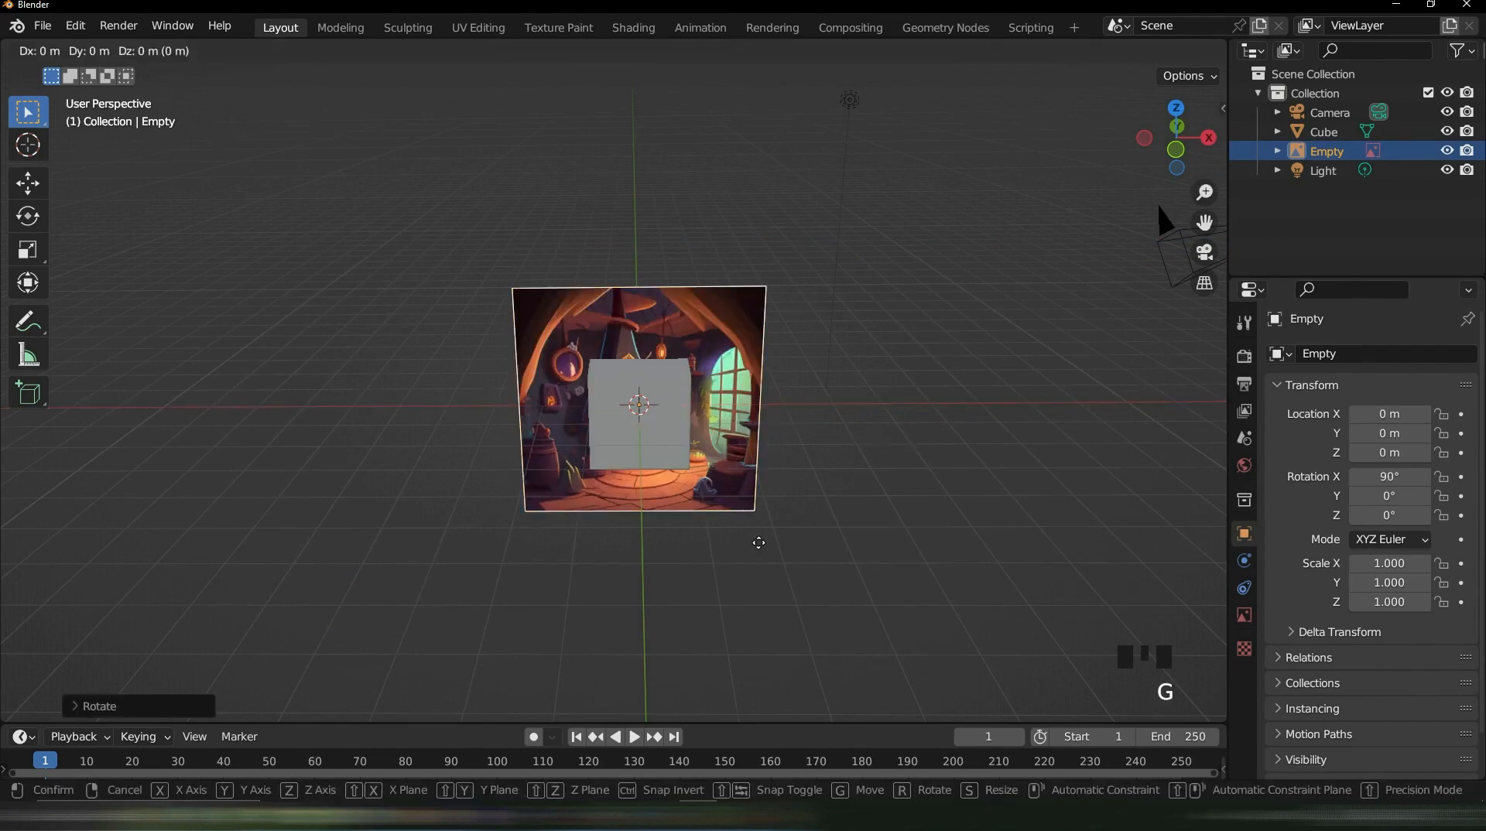
key(x)
click(1097, 557)
key(s)
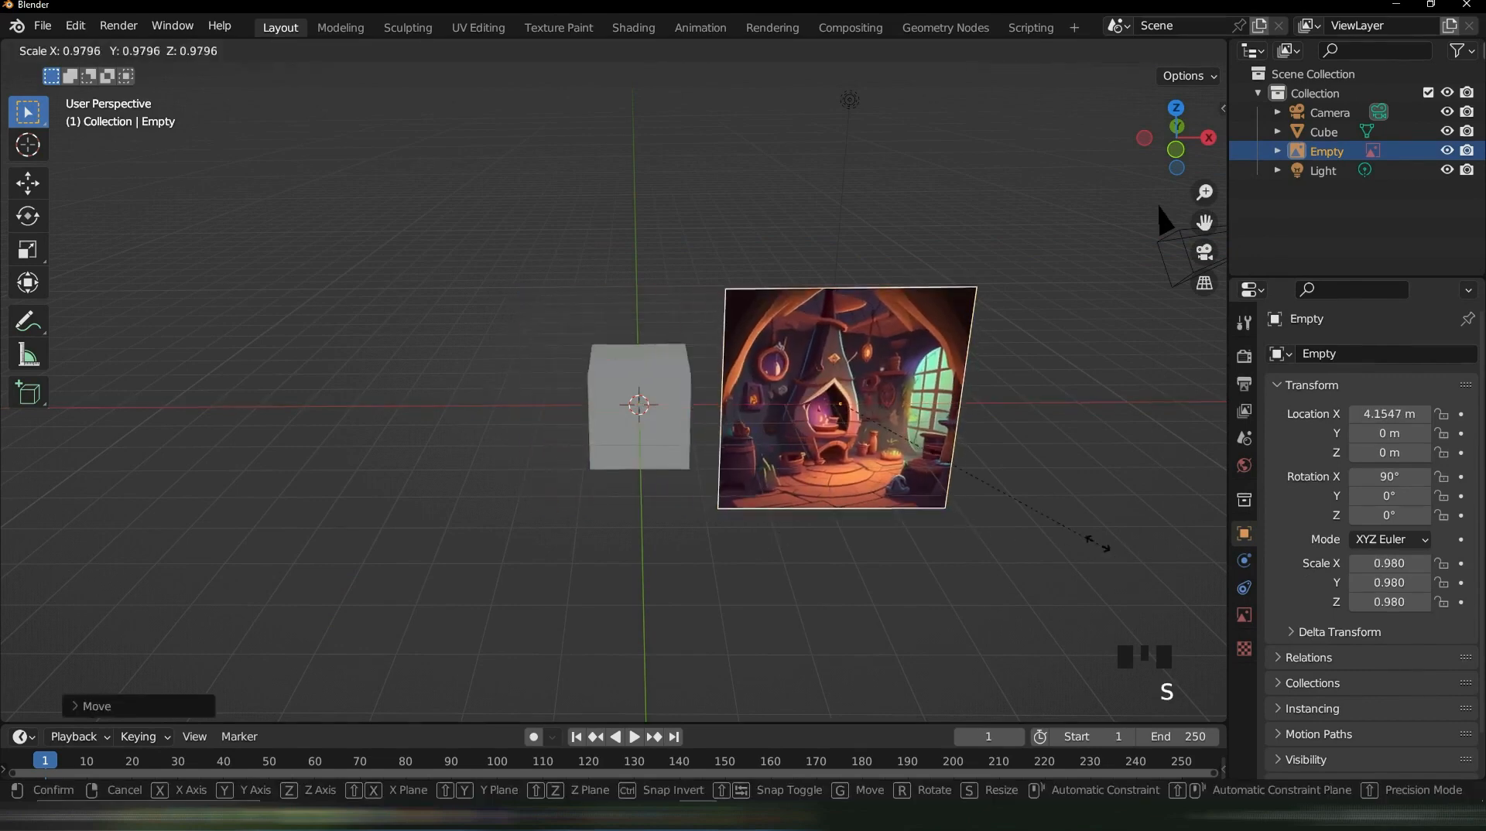
click(1003, 511)
Examine the witch hut reference image up close, looking at the fireplace, window, floor and surrounding props
scroll(896, 395, up, 3)
shift+middle_drag(893, 394, 820, 258)
scroll(685, 278, up, 2)
scroll(836, 334, up, 2)
click(799, 617)
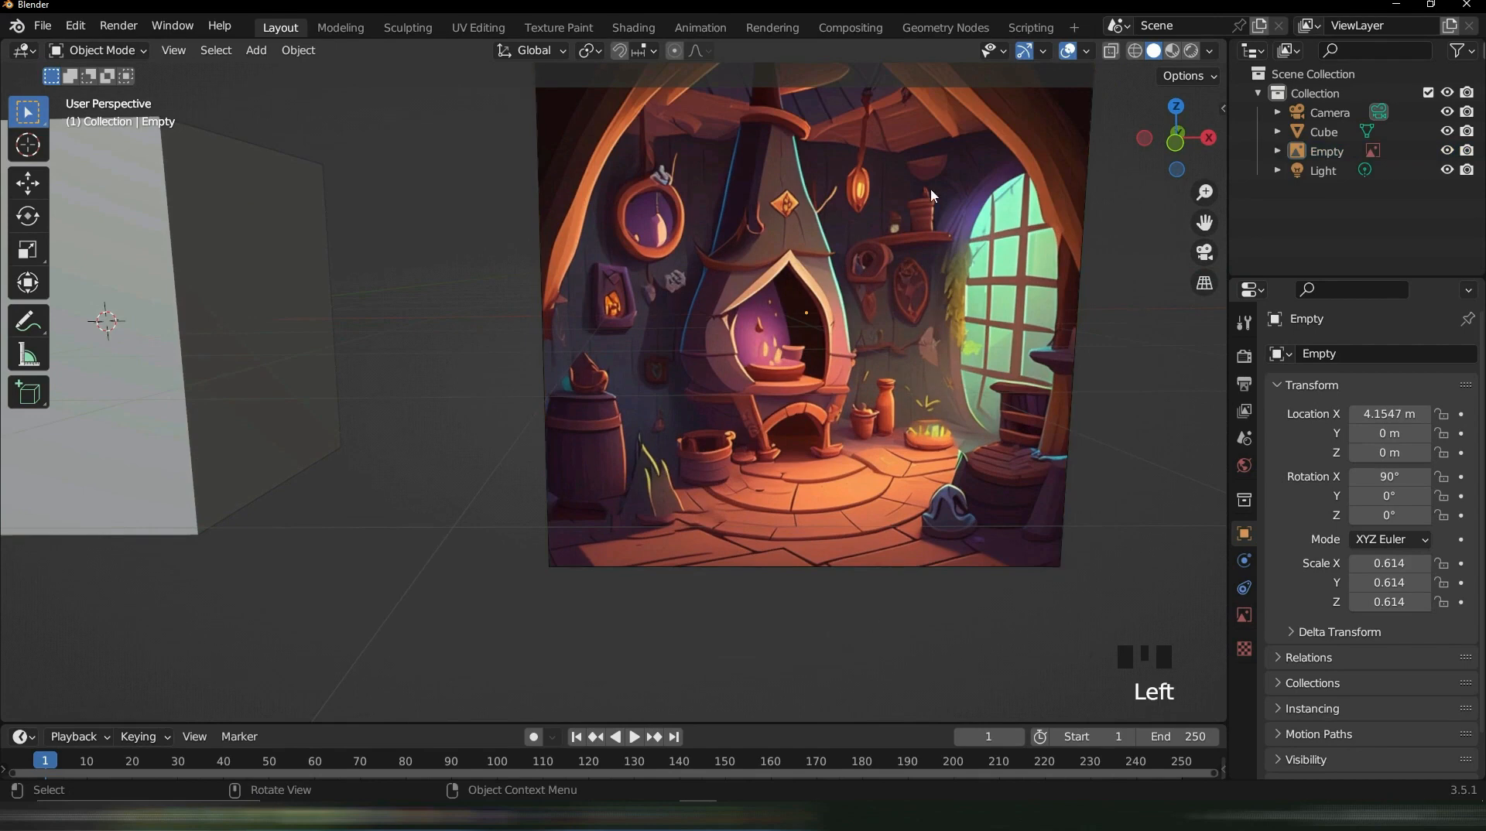
scroll(972, 299, down, 3)
scroll(1070, 262, up, 2)
shift+middle_drag(1071, 262, 959, 319)
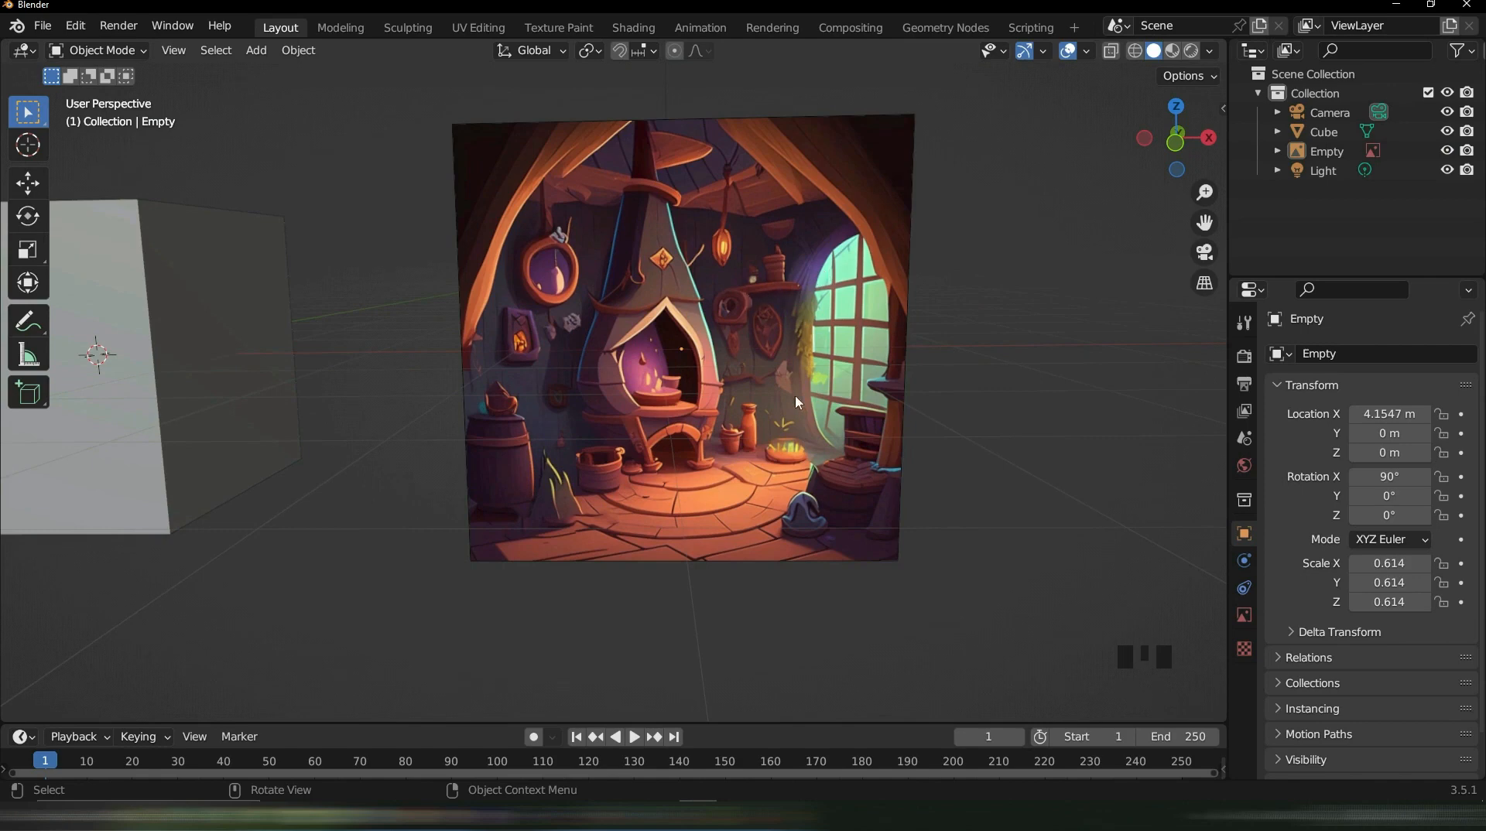
scroll(850, 484, up, 3)
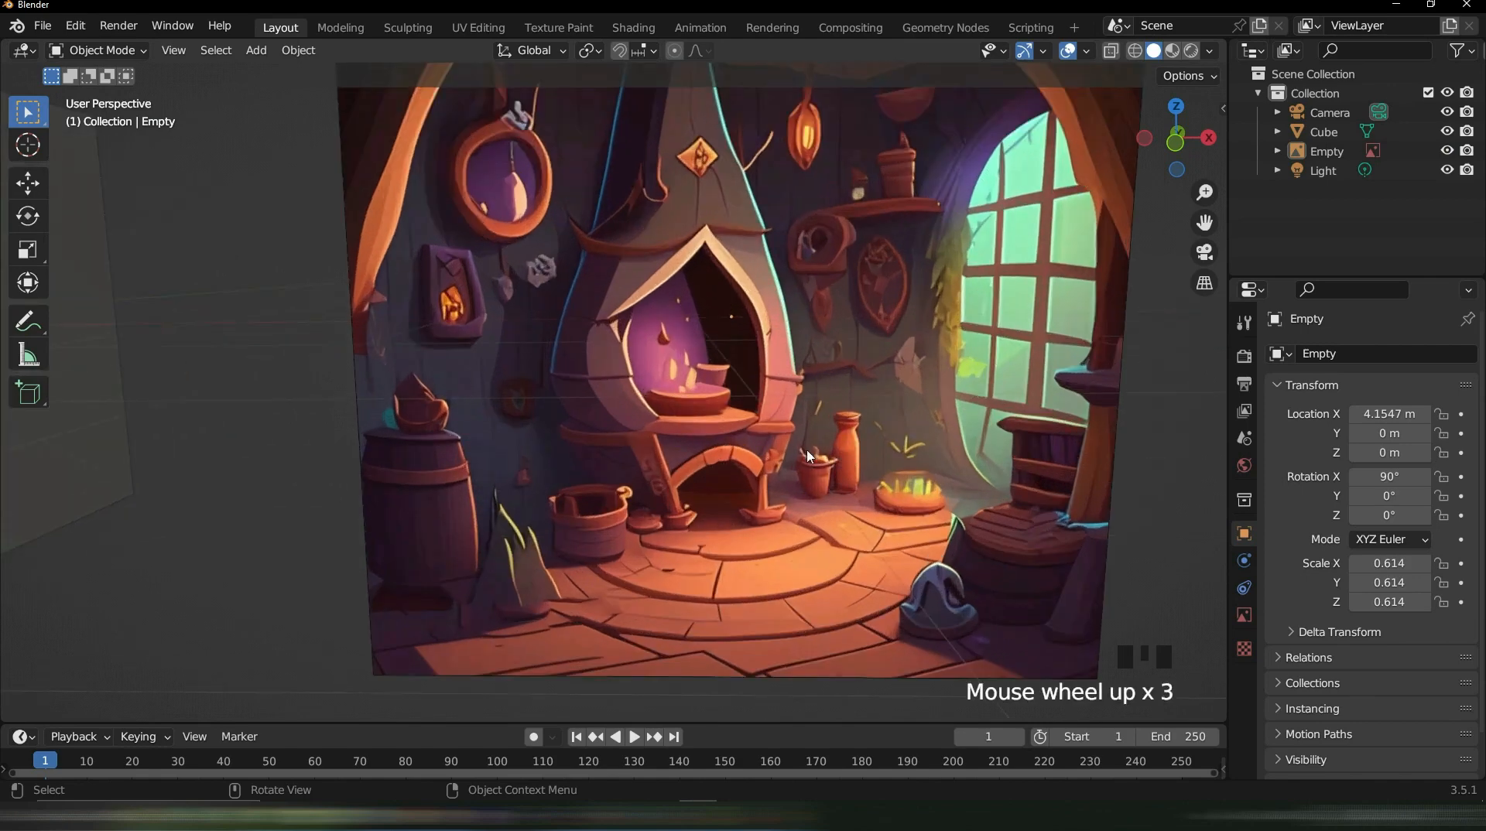
scroll(809, 456, down, 4)
Delete the cube's front and top faces in Edit Mode to open it up as a room
shift+middle_drag(348, 363, 534, 428)
click(532, 427)
key(Tab)
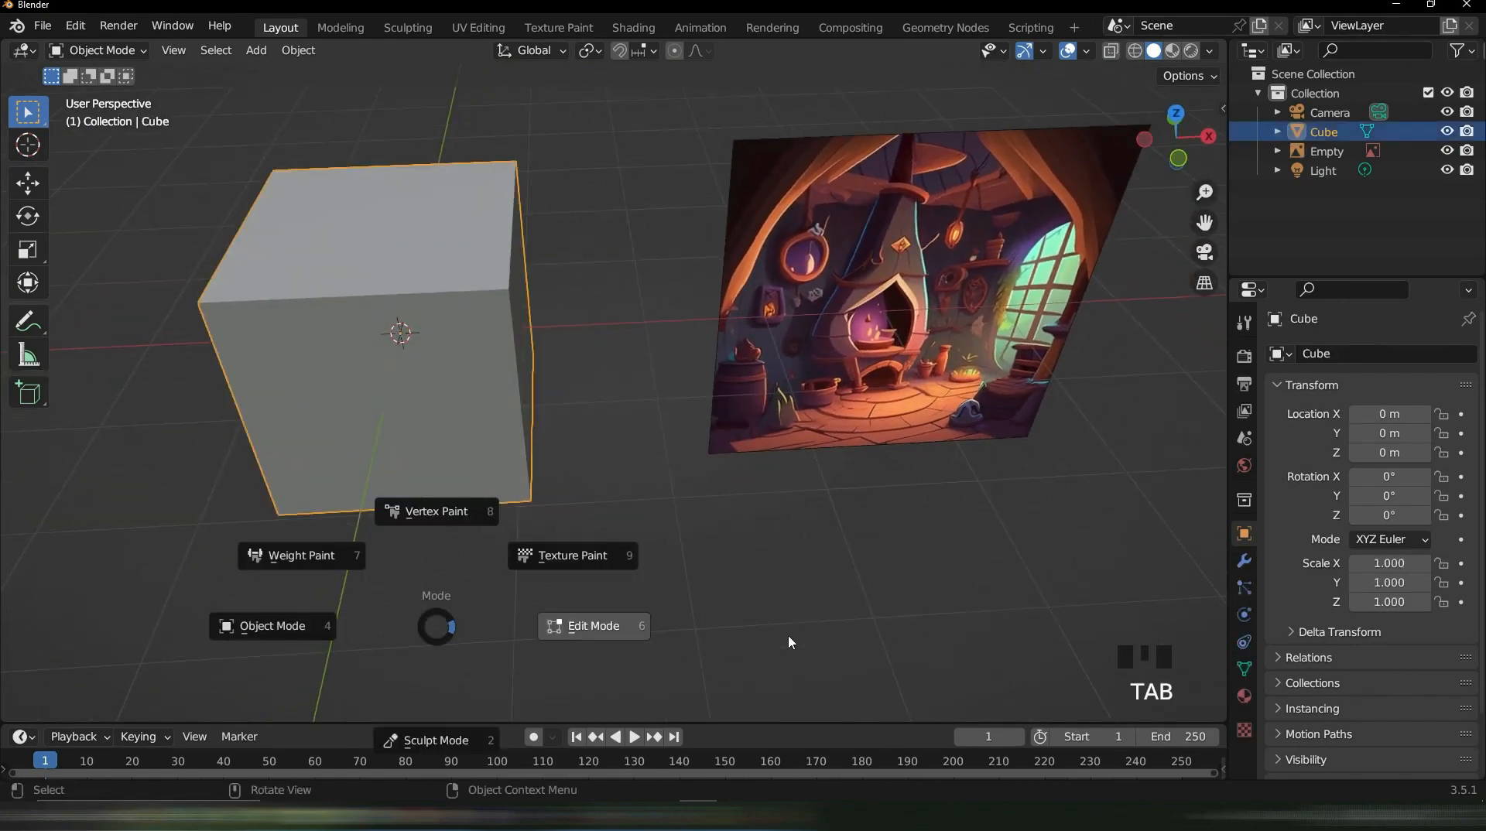
middle_drag(663, 562, 662, 537)
key(2)
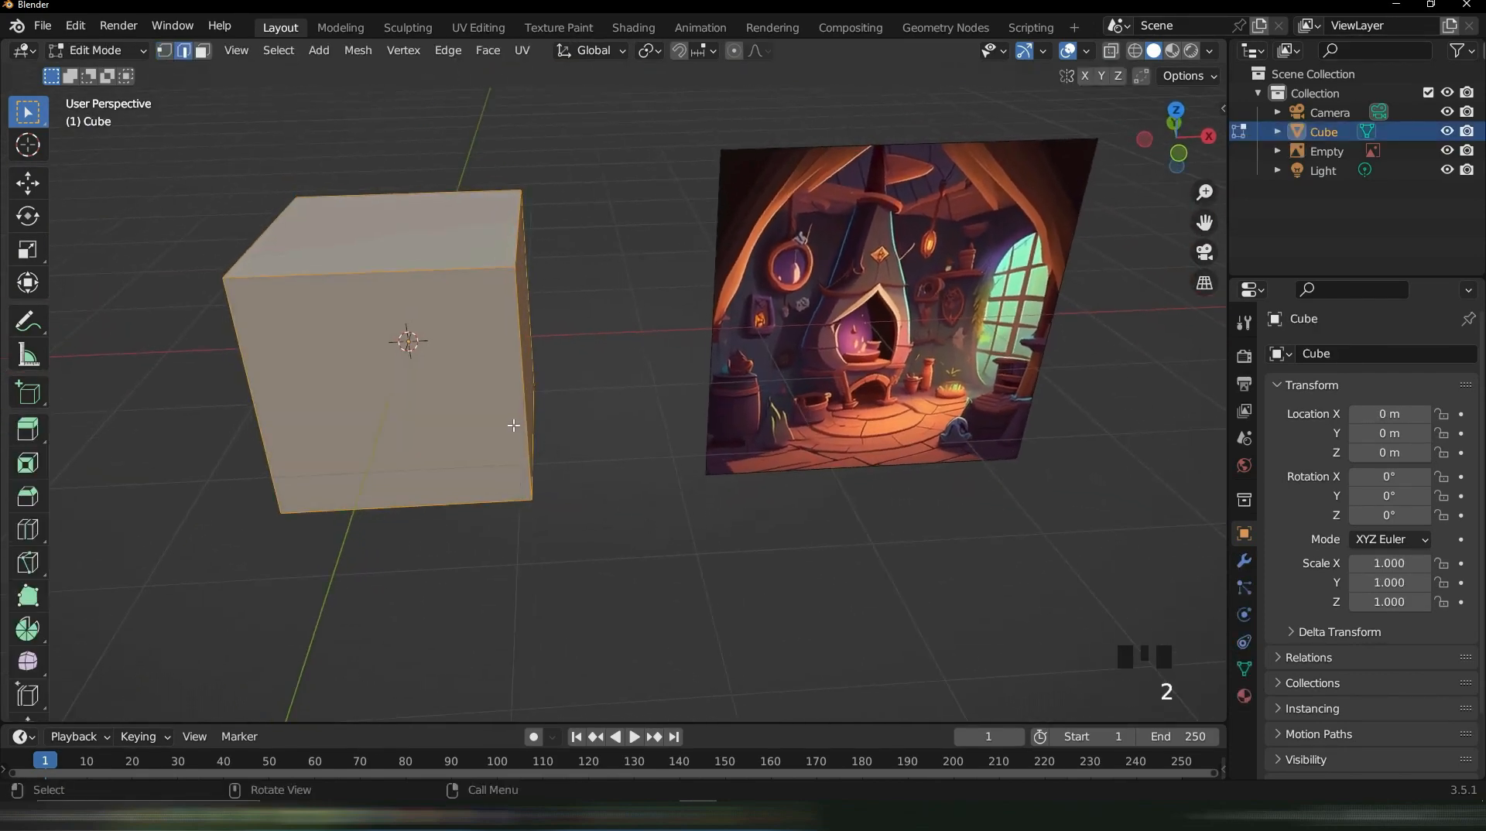
key(3)
click(410, 401)
shift+click(391, 219)
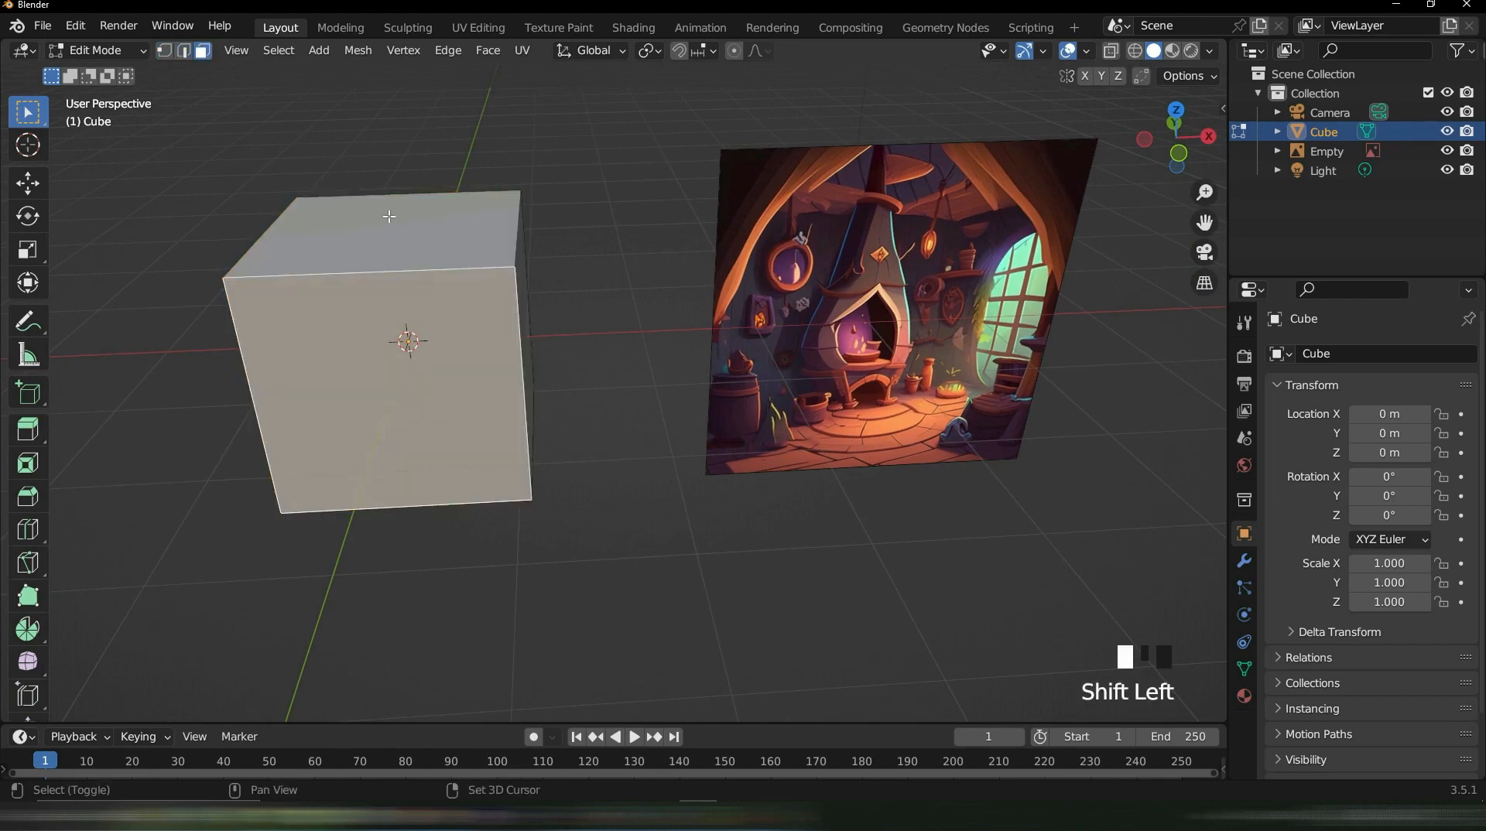
key(x)
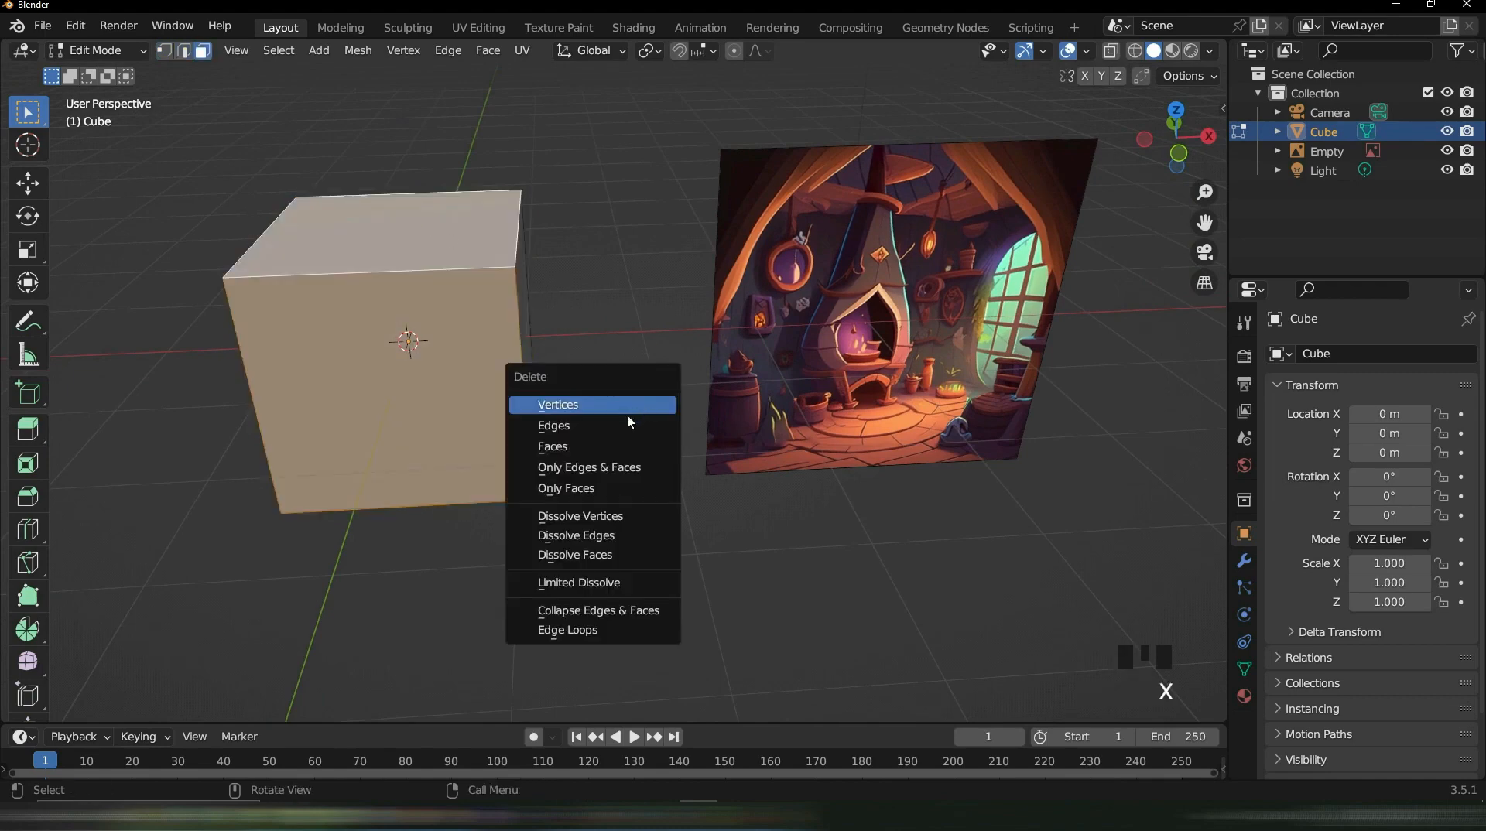
click(573, 442)
Check the opened box's remaining floor and walls, and return to Object Mode
middle_drag(553, 422, 452, 357)
scroll(503, 387, up, 2)
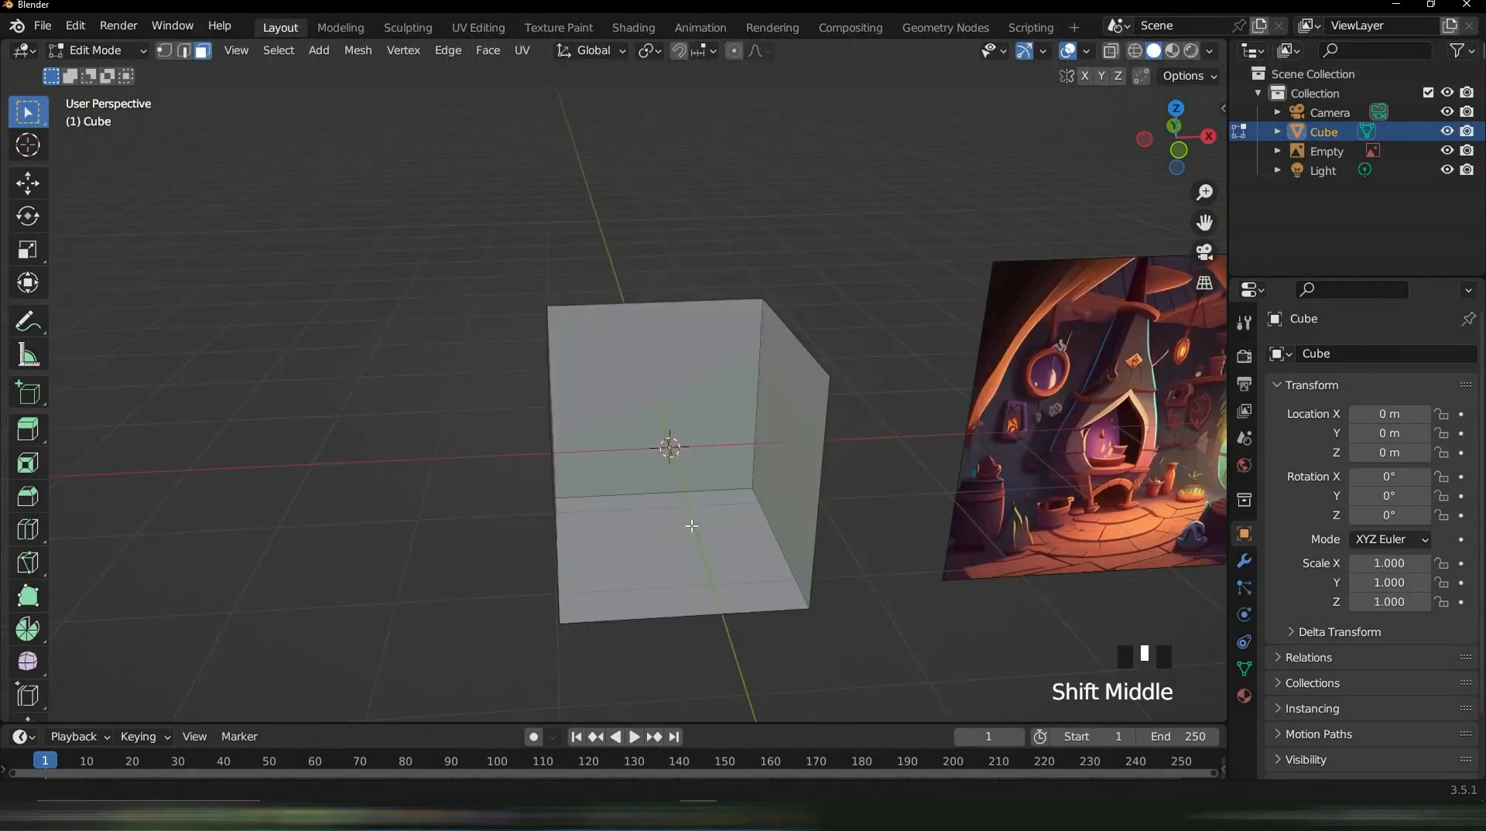
shift+middle_drag(446, 497, 649, 430)
click(275, 418)
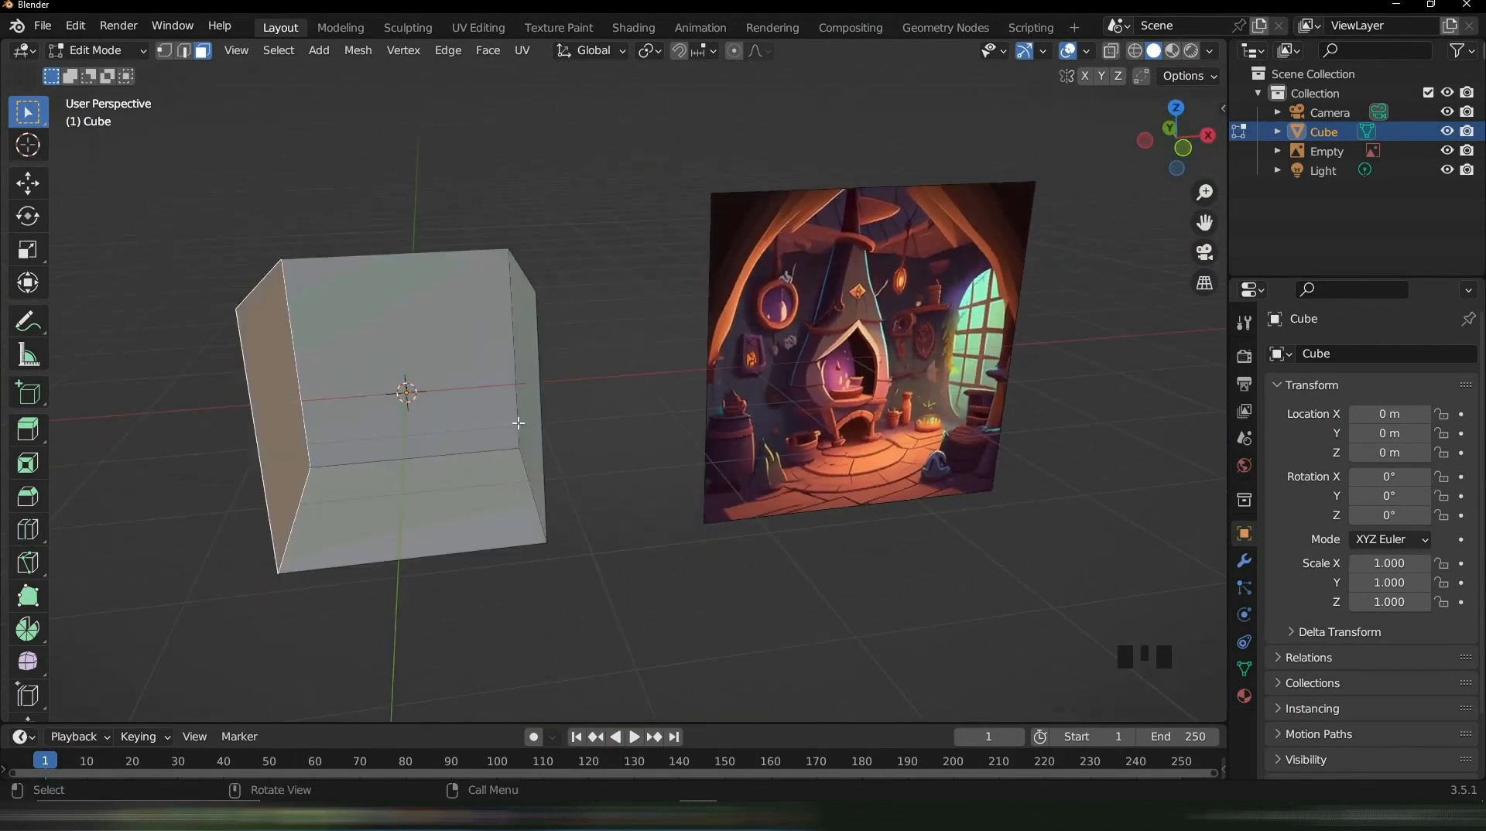
key(Tab)
Select the reference image and examine its room layout and fireplace against the opened box
click(812, 391)
middle_drag(842, 536, 841, 514)
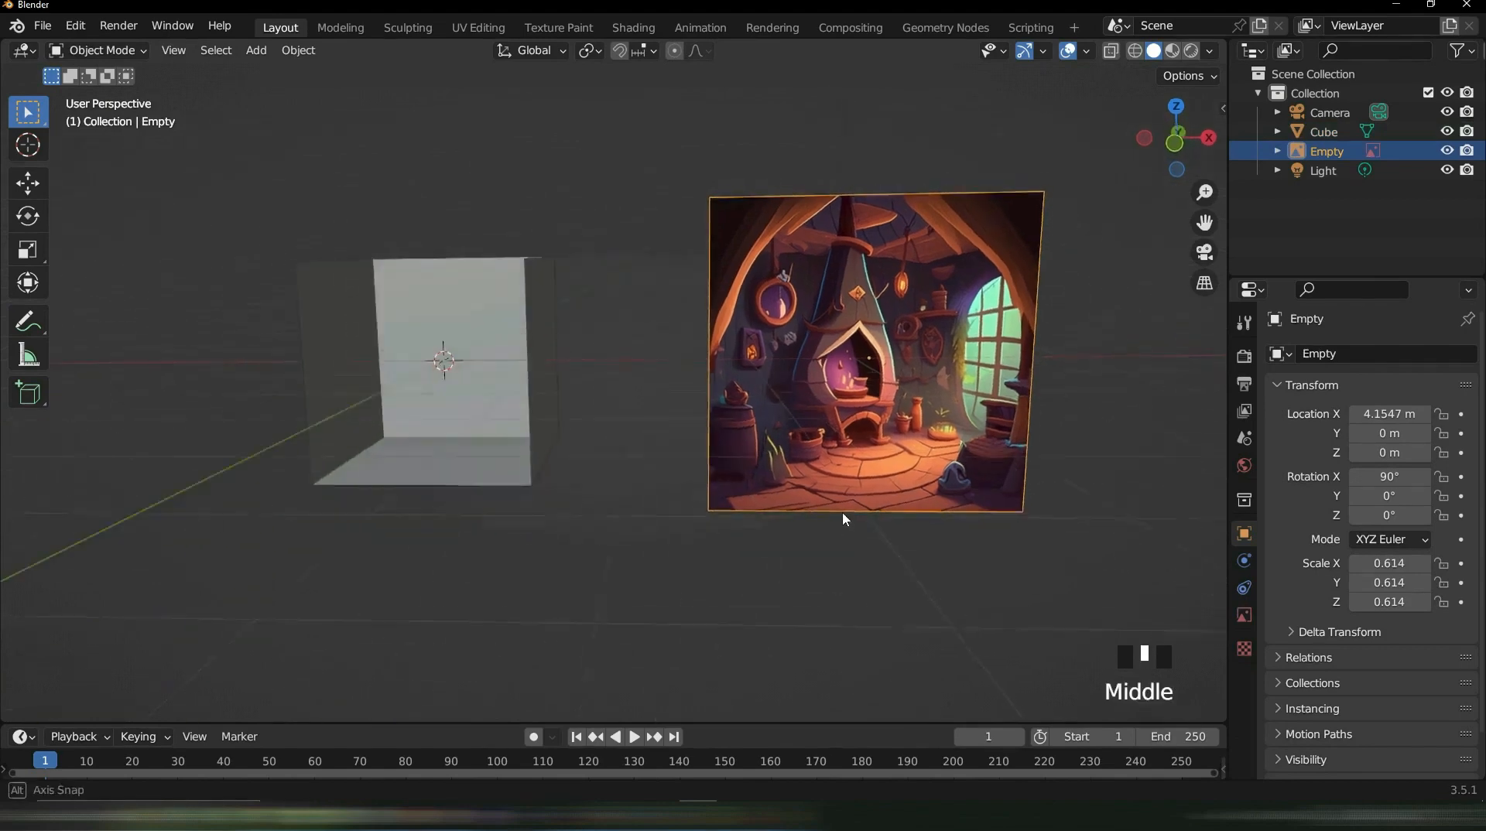
scroll(842, 515, up, 2)
shift+middle_drag(676, 447, 462, 420)
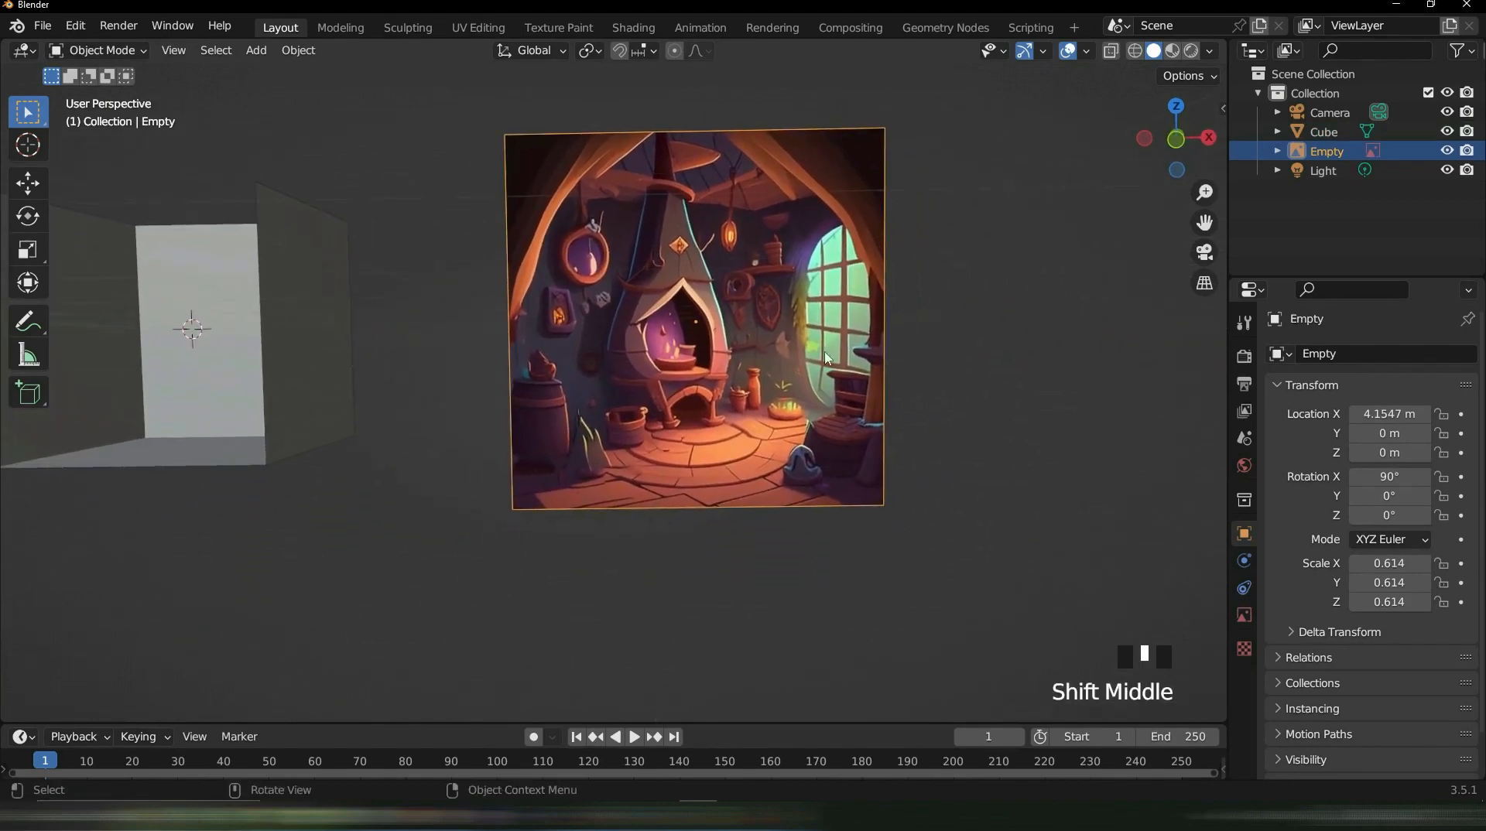
scroll(696, 372, up, 4)
scroll(696, 372, down, 2)
shift+middle_drag(711, 340, 801, 421)
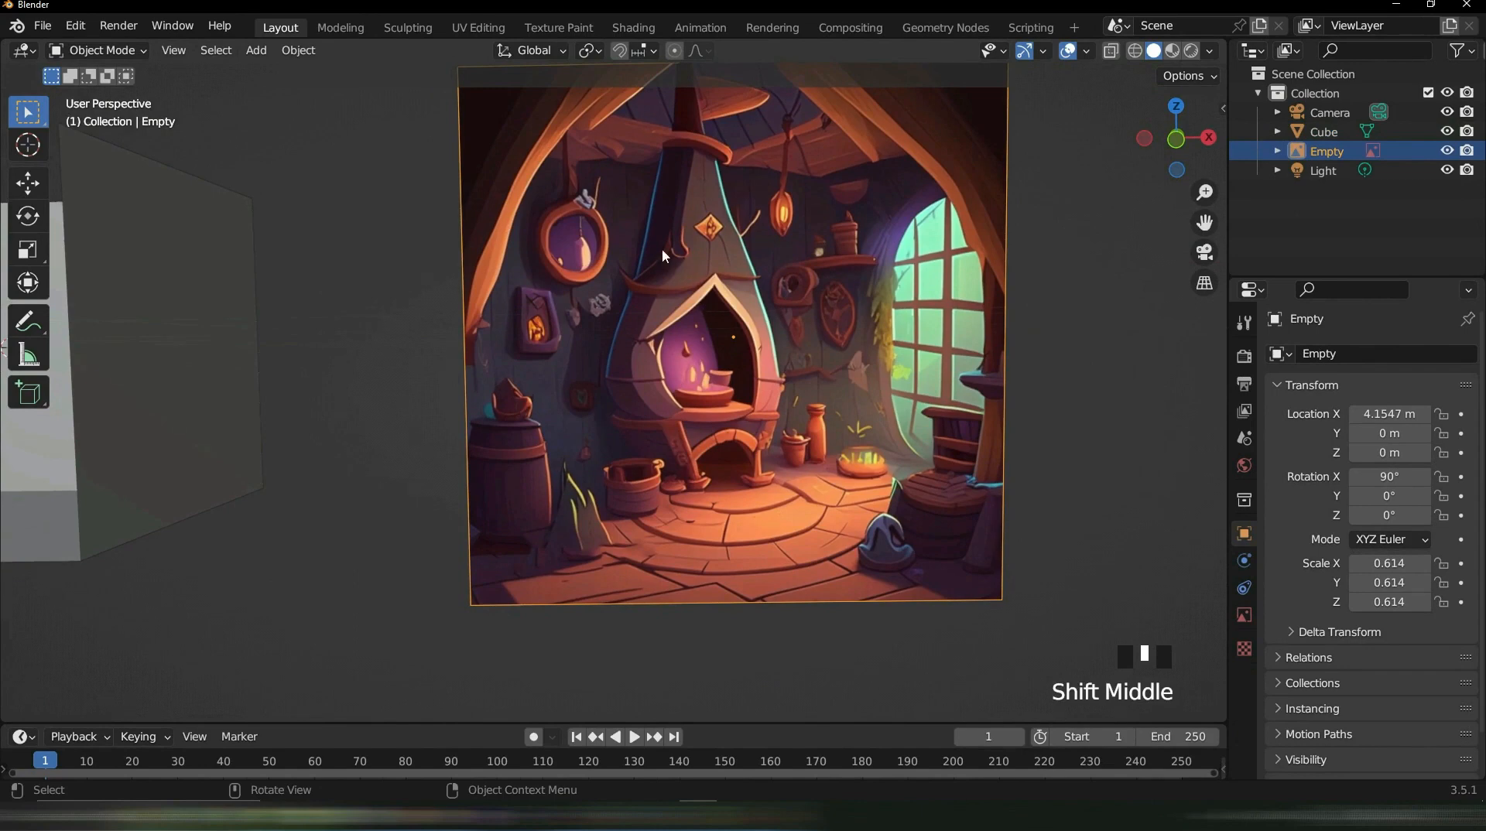
middle_drag(624, 274, 485, 364)
scroll(627, 308, down, 2)
Add a Round Cube mesh at the room's centre and set its radius to 1.00
click(486, 364)
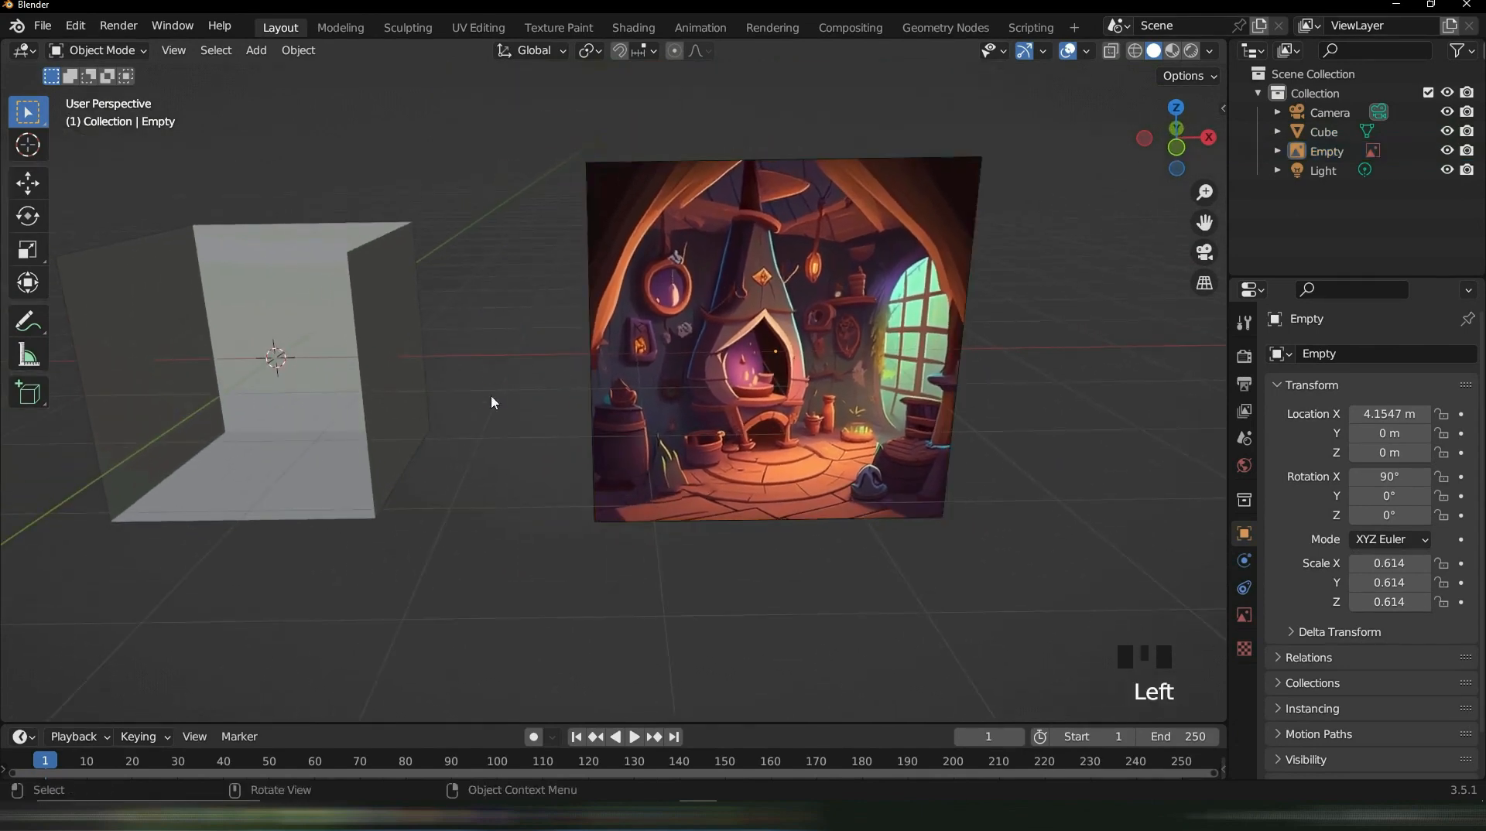
key(shift+a)
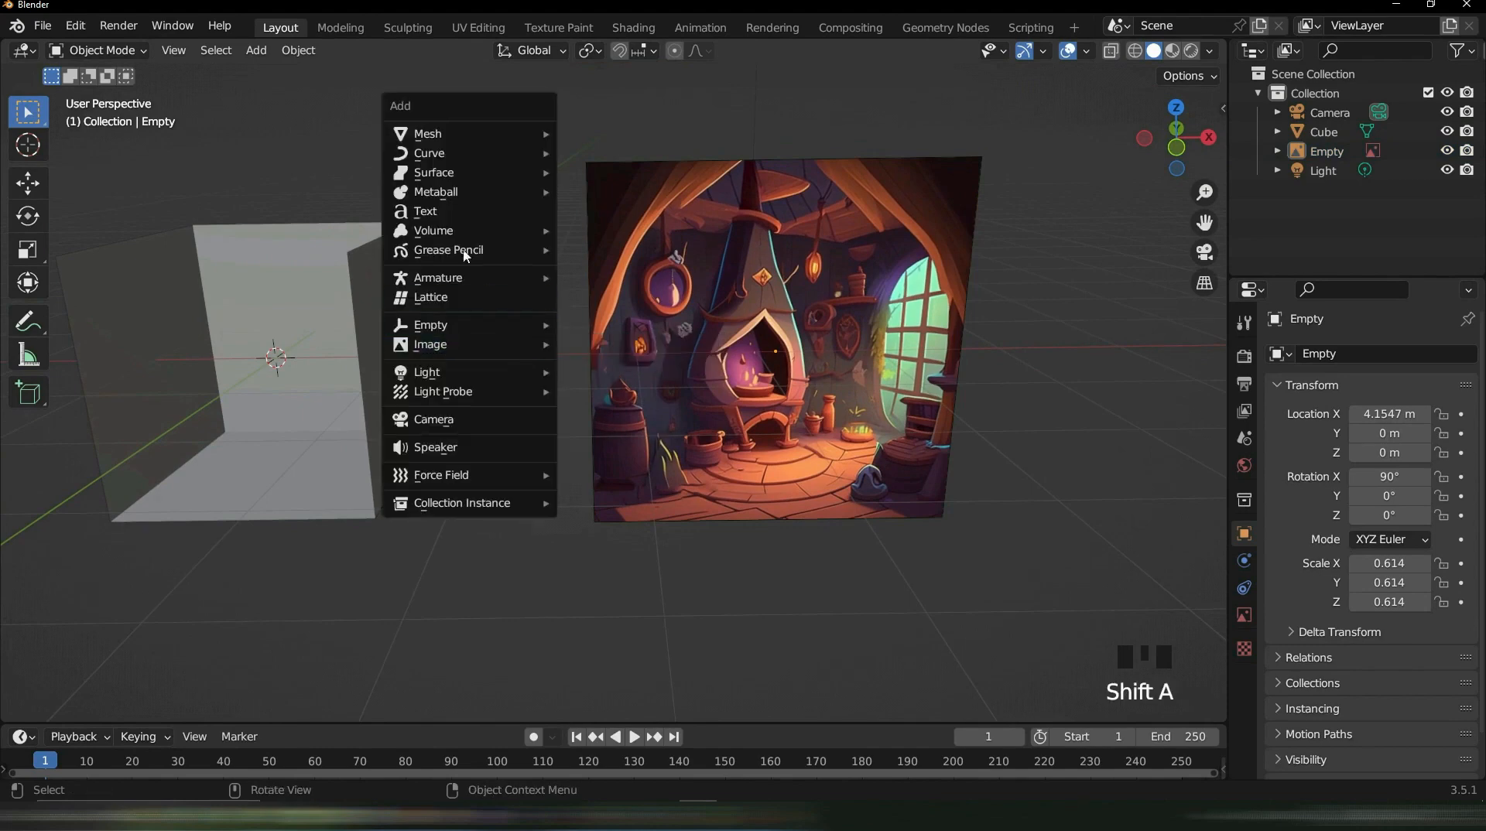
mouse_move(435, 134)
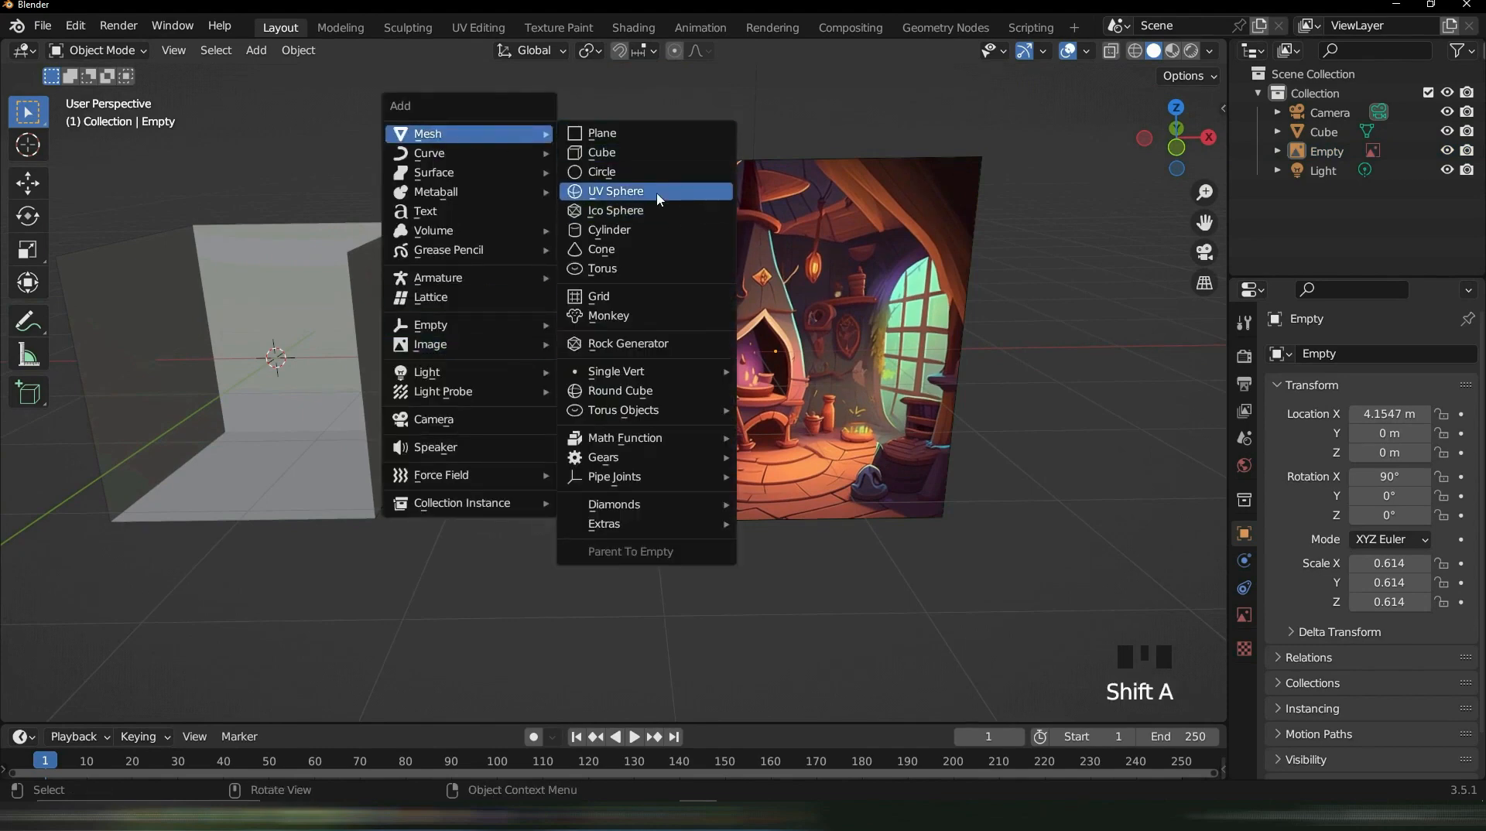
click(640, 391)
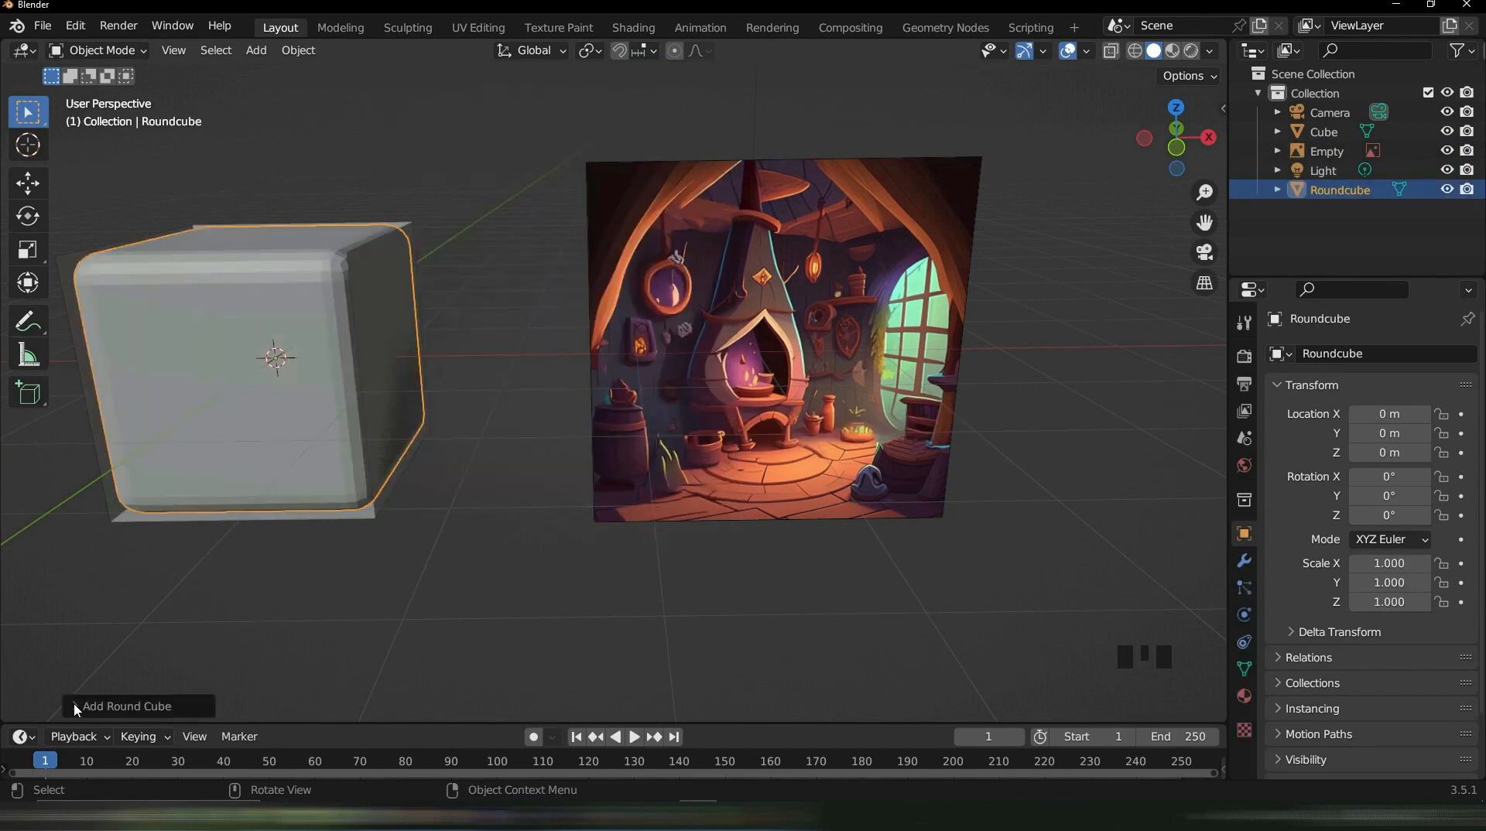
click(124, 705)
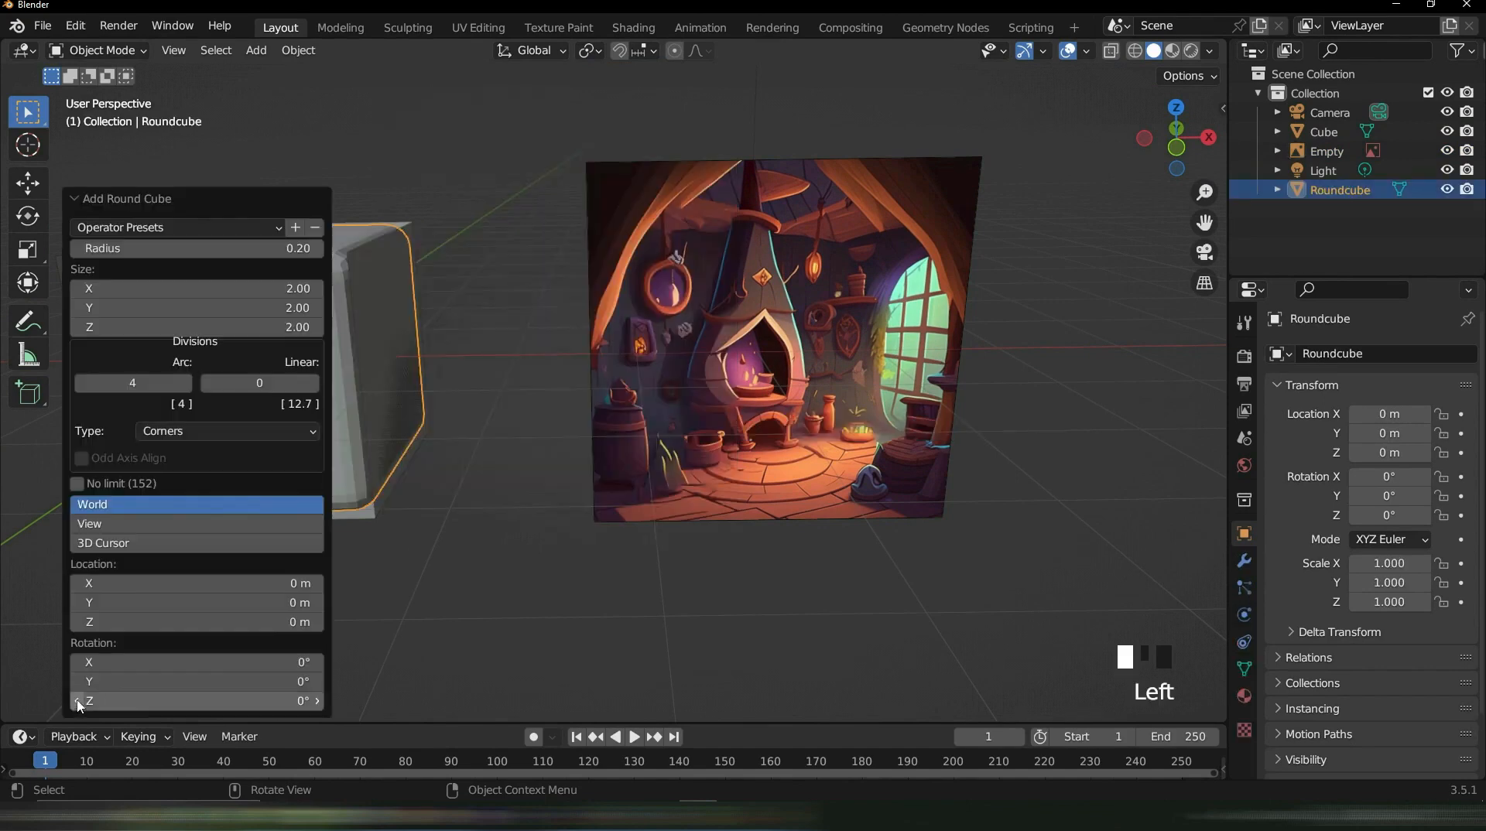
double_click(169, 250)
text(1)
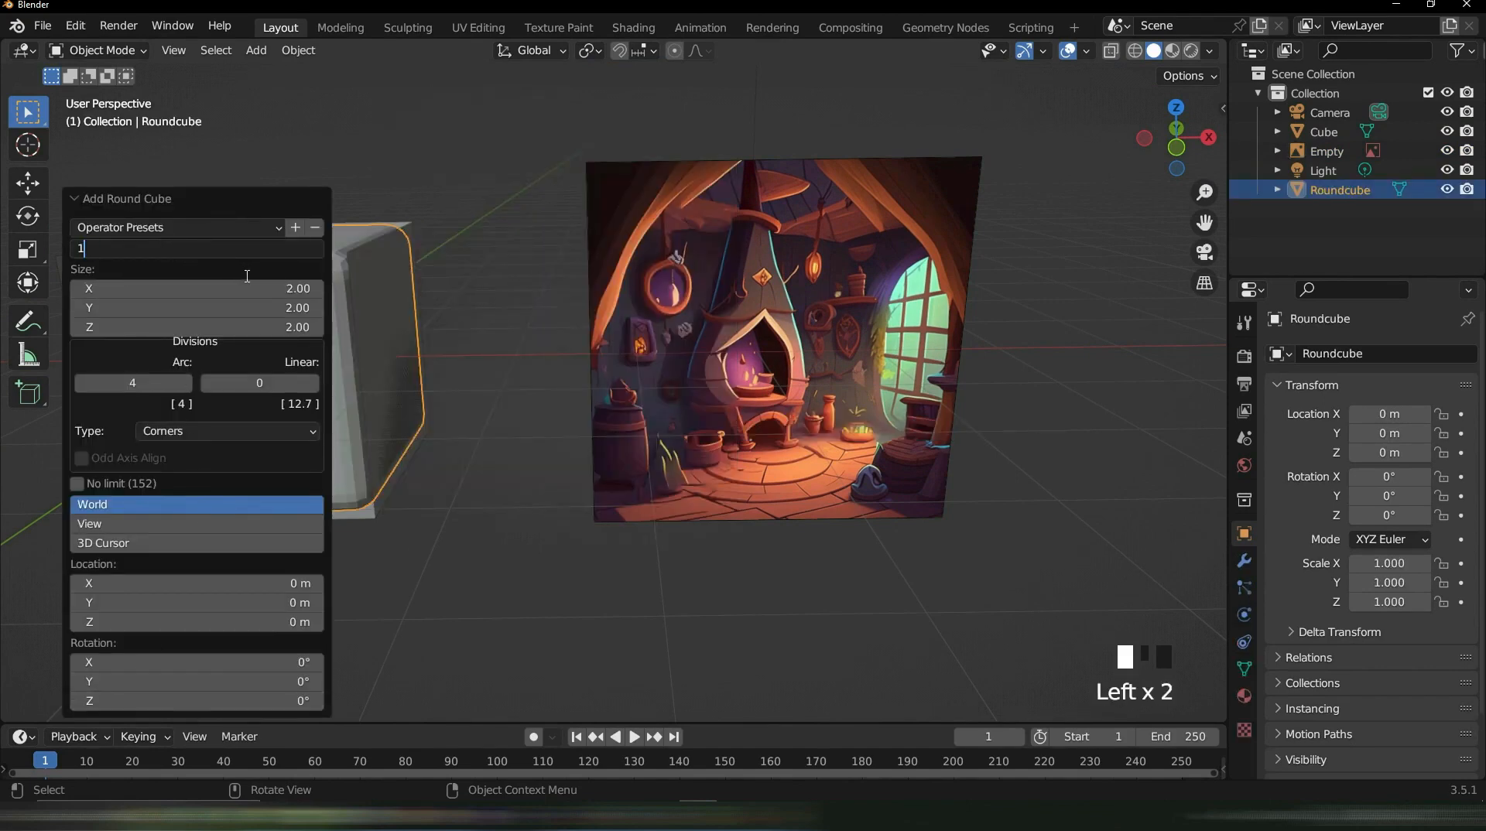
key(Return)
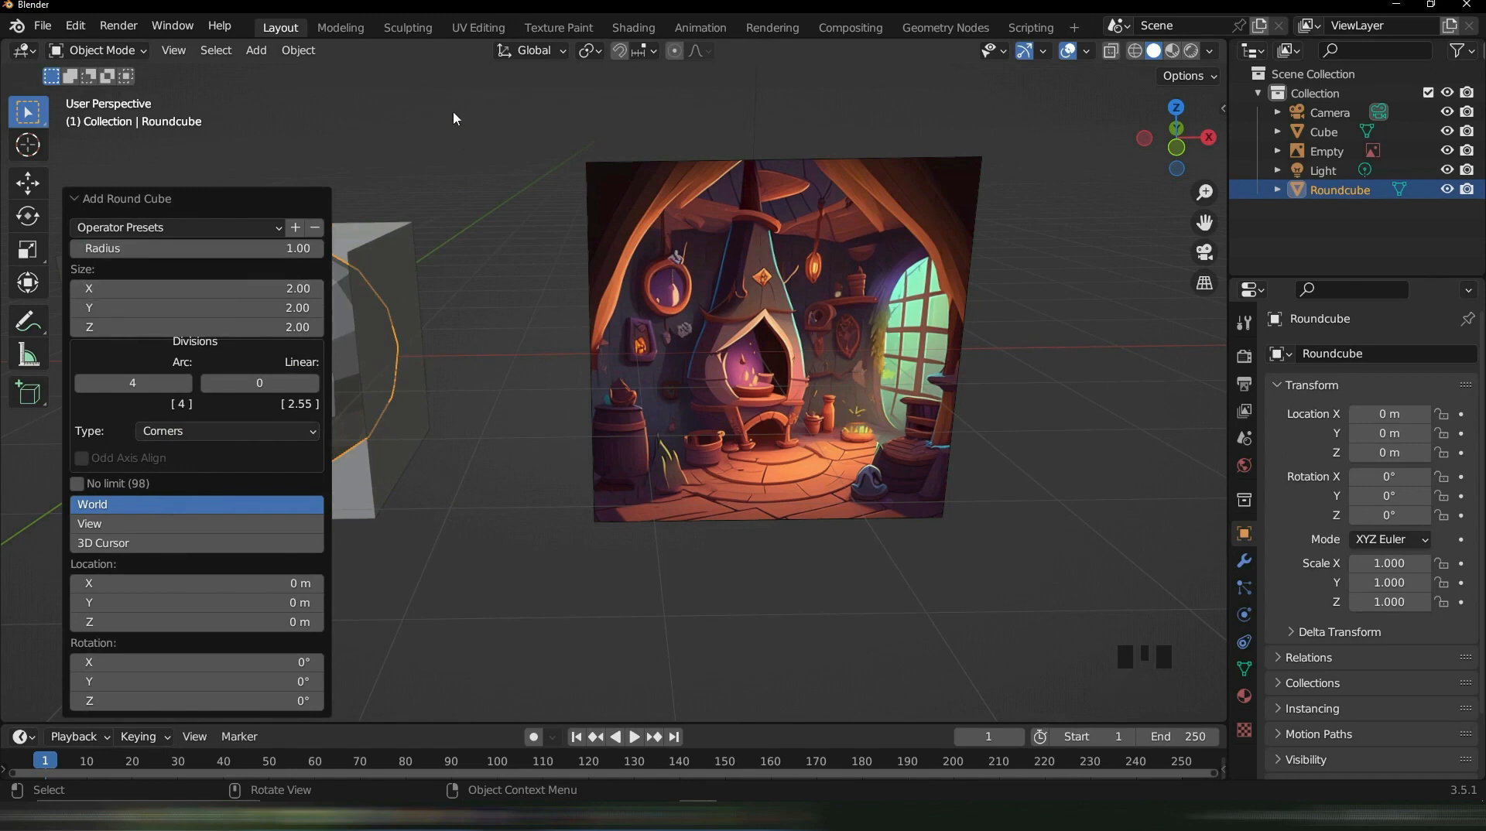
Scale the round cube down uniformly to a little under half its size, so it sits inside the room
click(459, 217)
click(276, 355)
scroll(411, 383, up, 2)
middle_drag(411, 383, 433, 372)
shift+middle_drag(627, 374, 684, 315)
shift+middle_drag(910, 293, 715, 298)
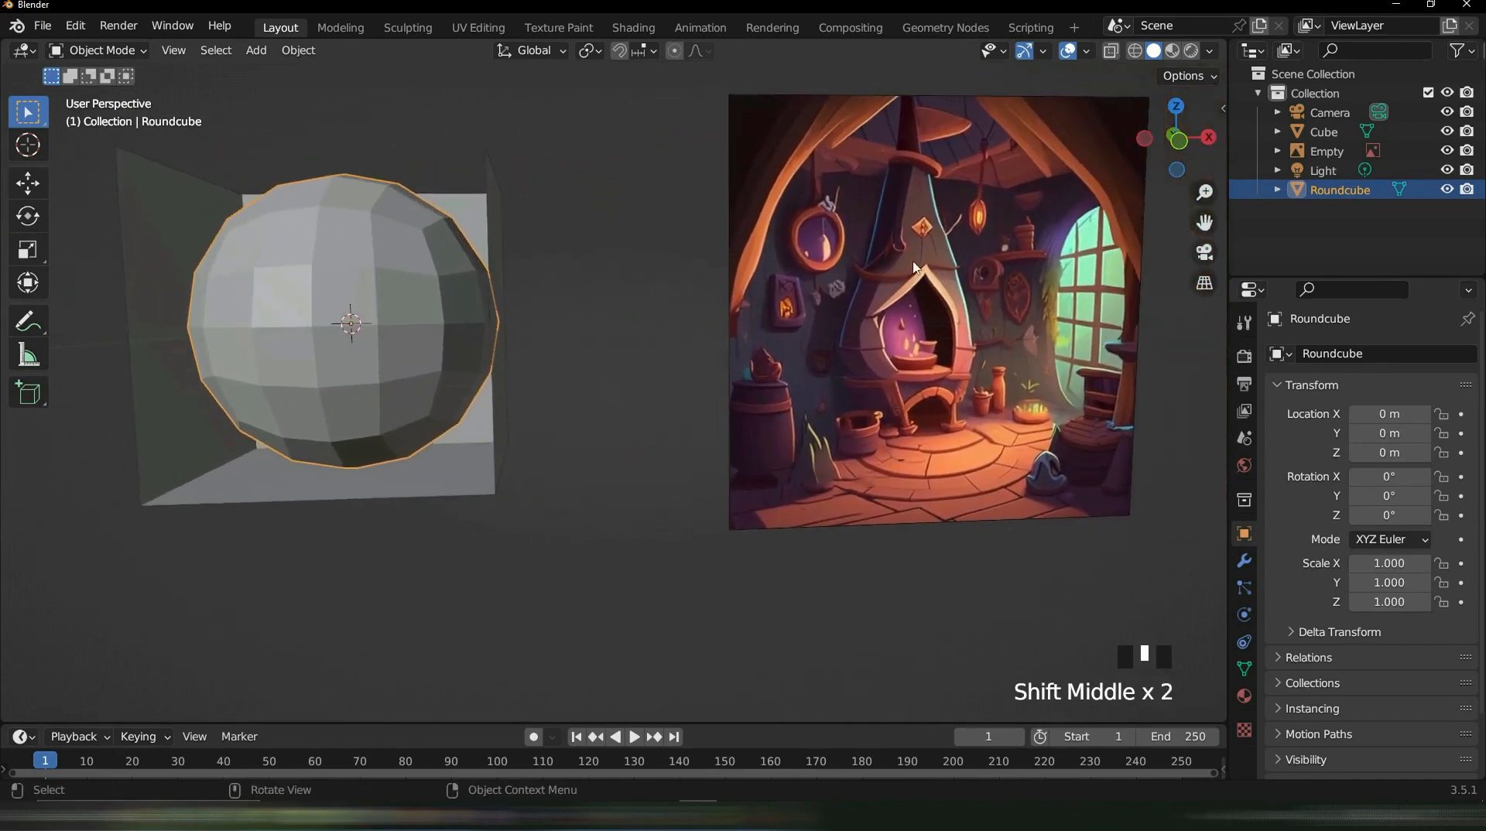
middle_drag(516, 381, 587, 355)
key(s)
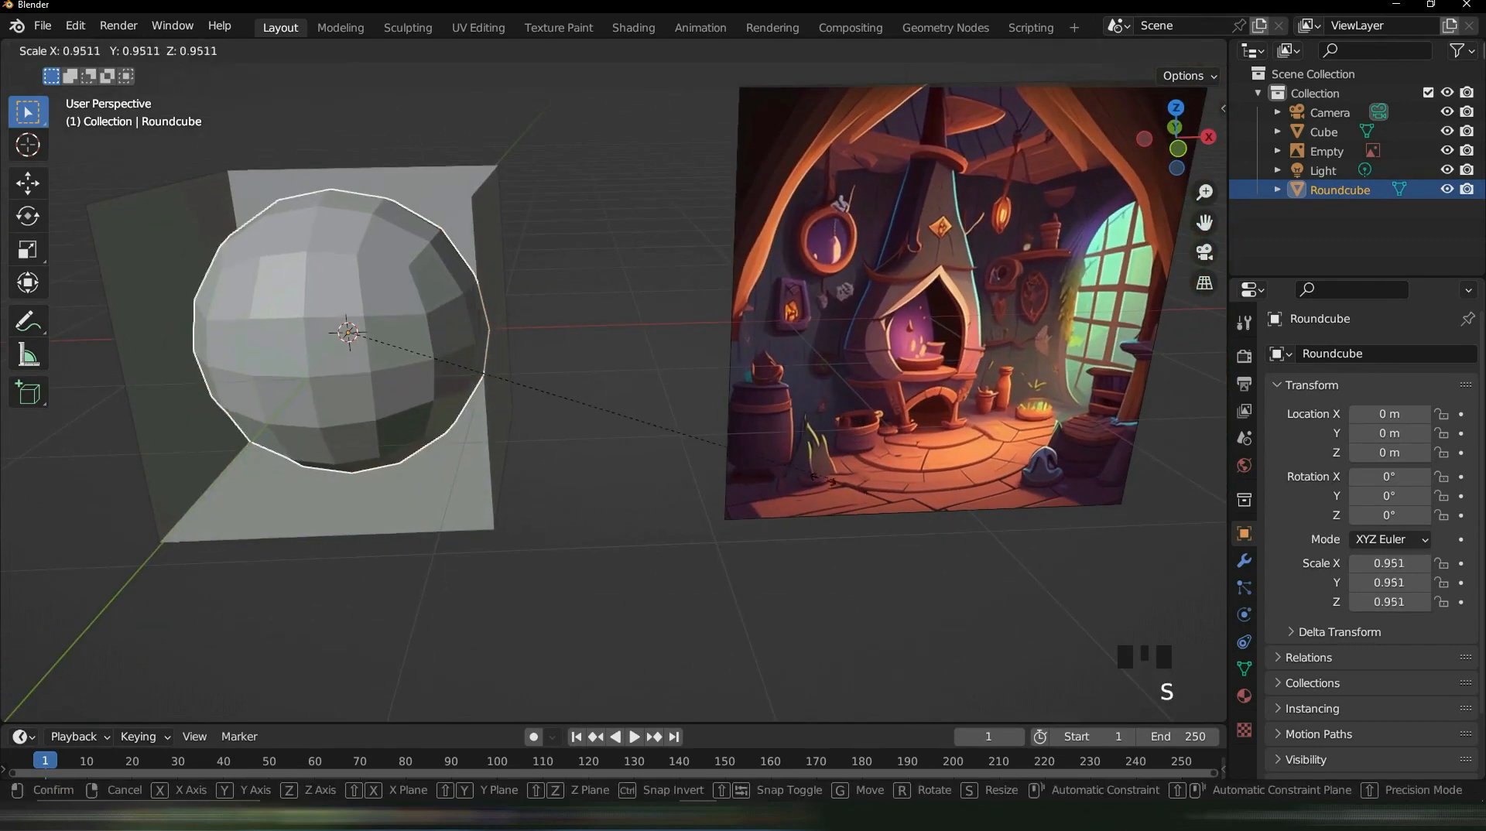
click(522, 377)
Add a Bevel modifier and a Solidify modifier to the open room cube
click(517, 379)
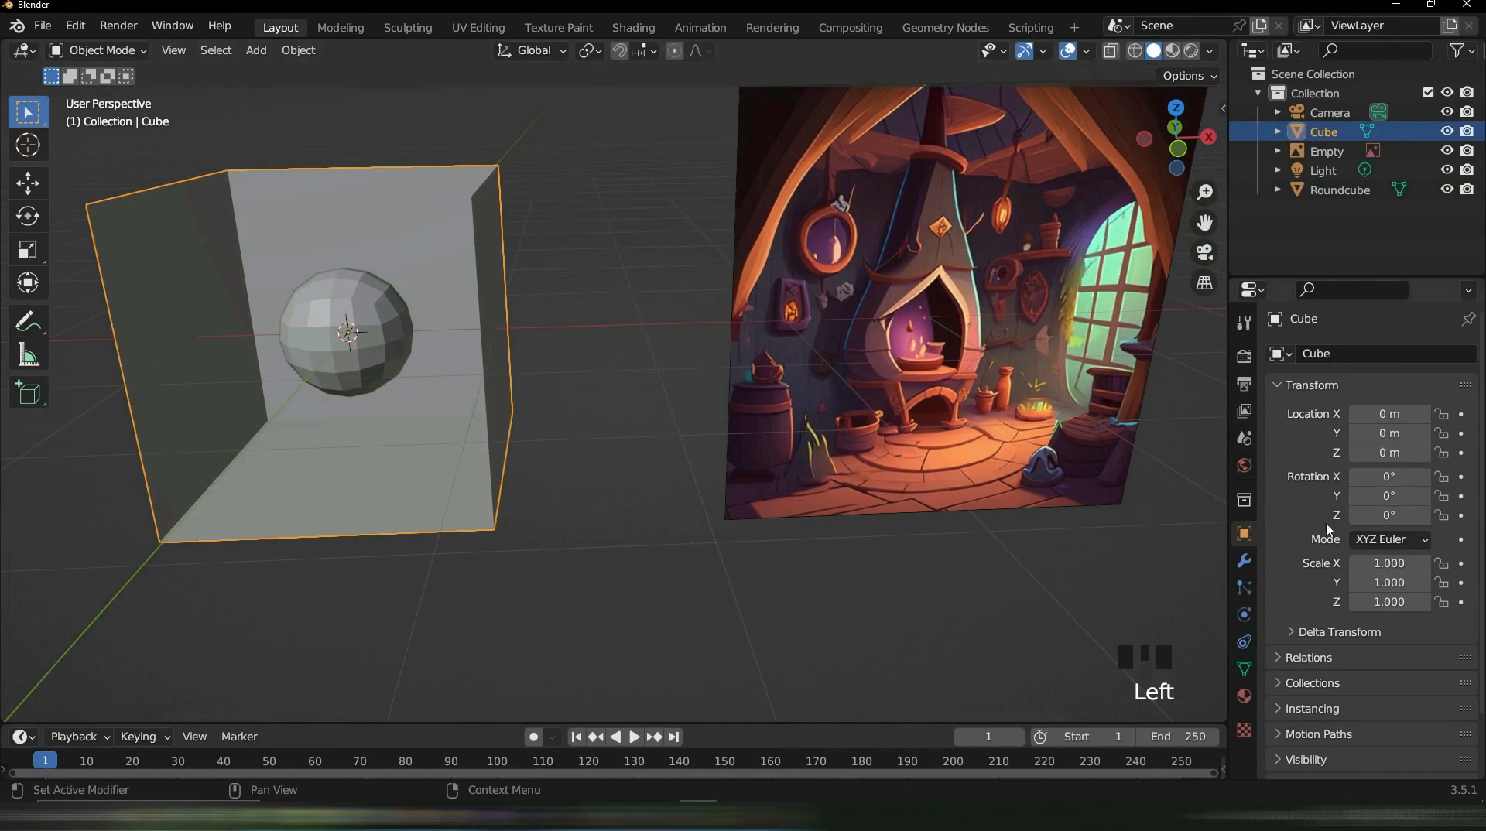
click(1243, 560)
click(1315, 356)
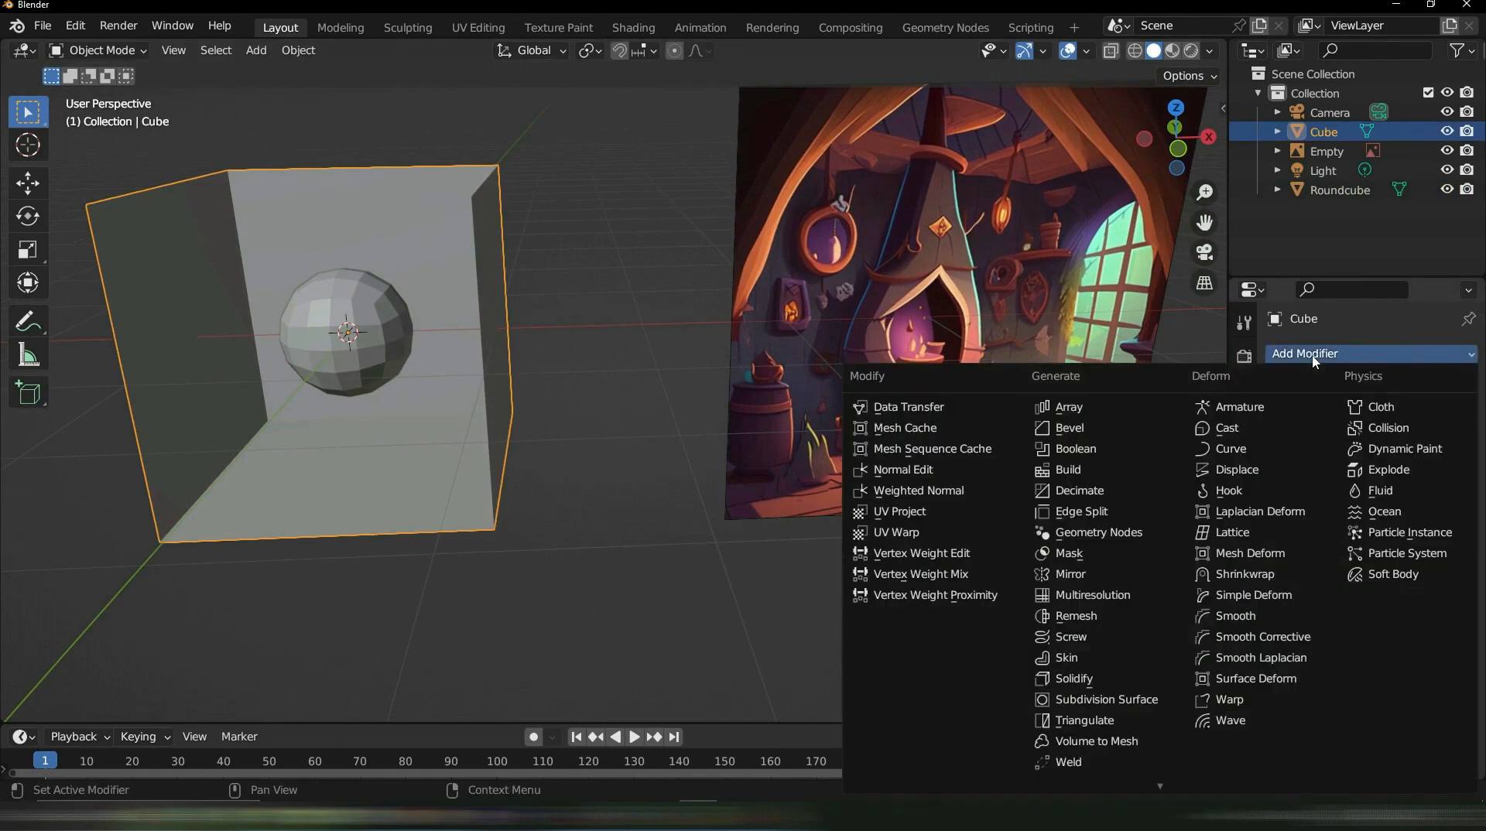
click(1118, 430)
click(1358, 355)
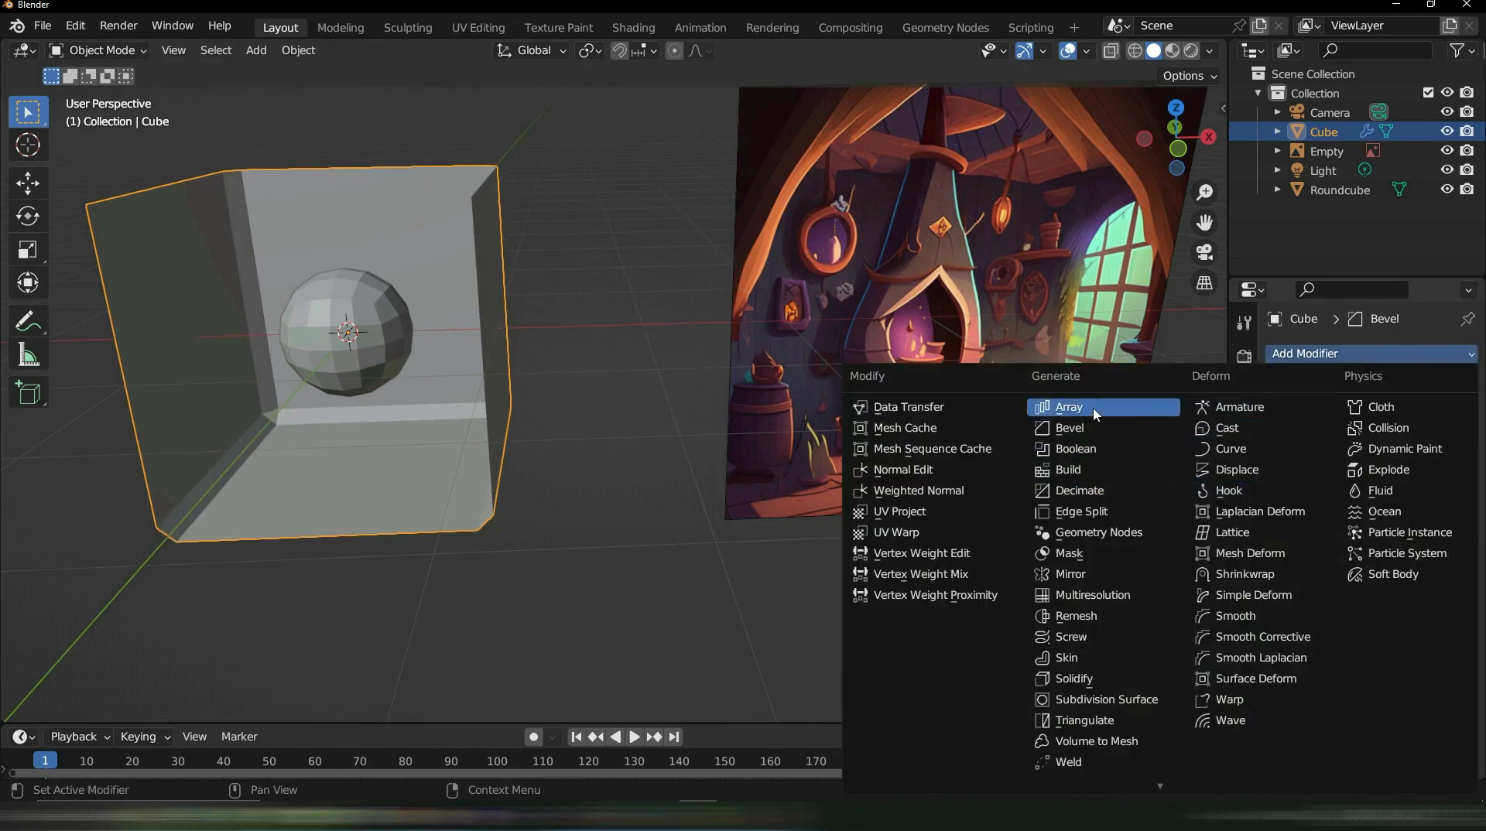
click(1110, 678)
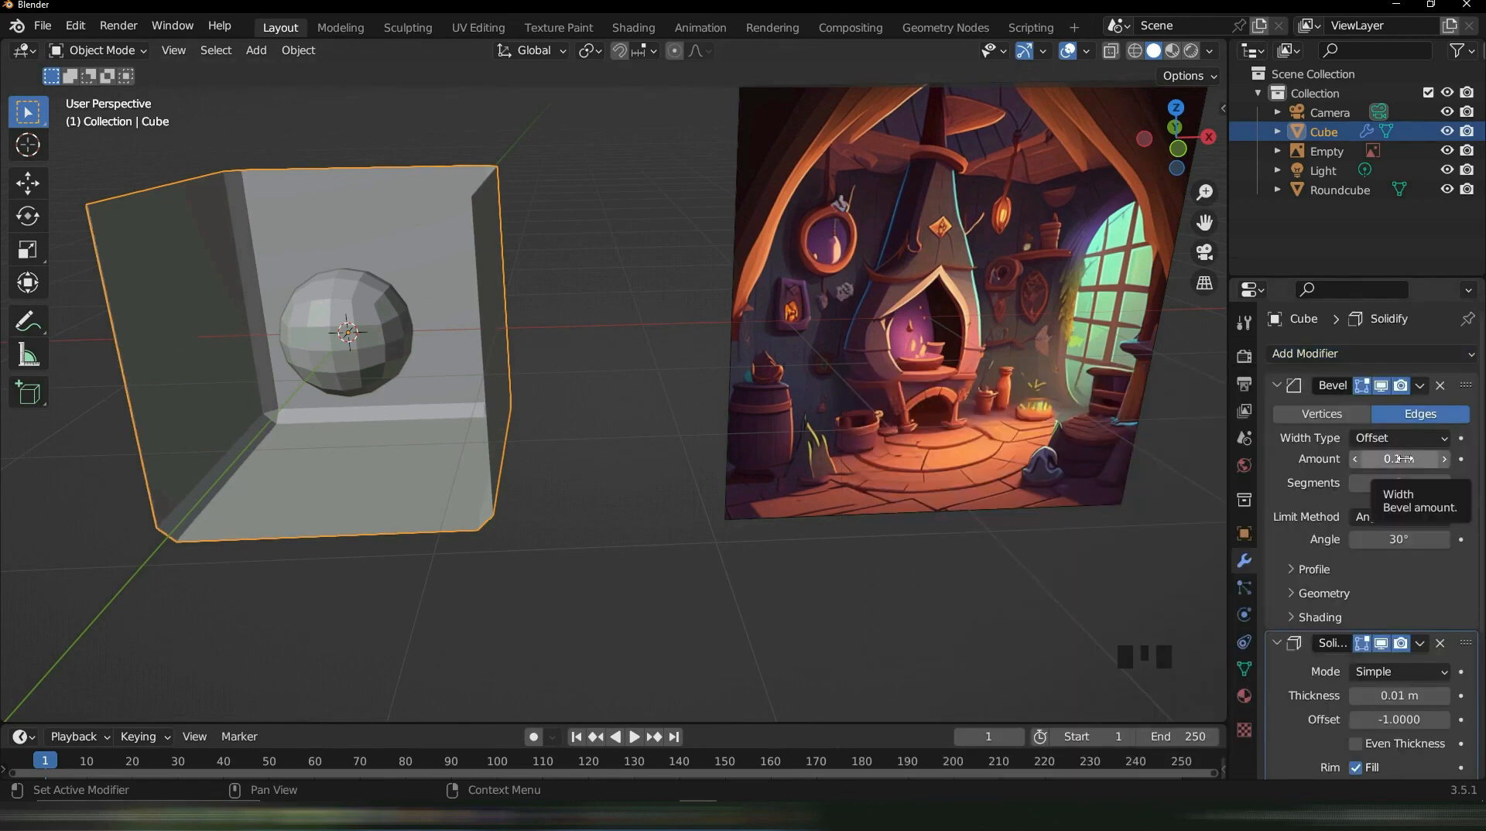
Set the room's Solidify thickness to 0.09 m and enable Even Thickness
click(1397, 697)
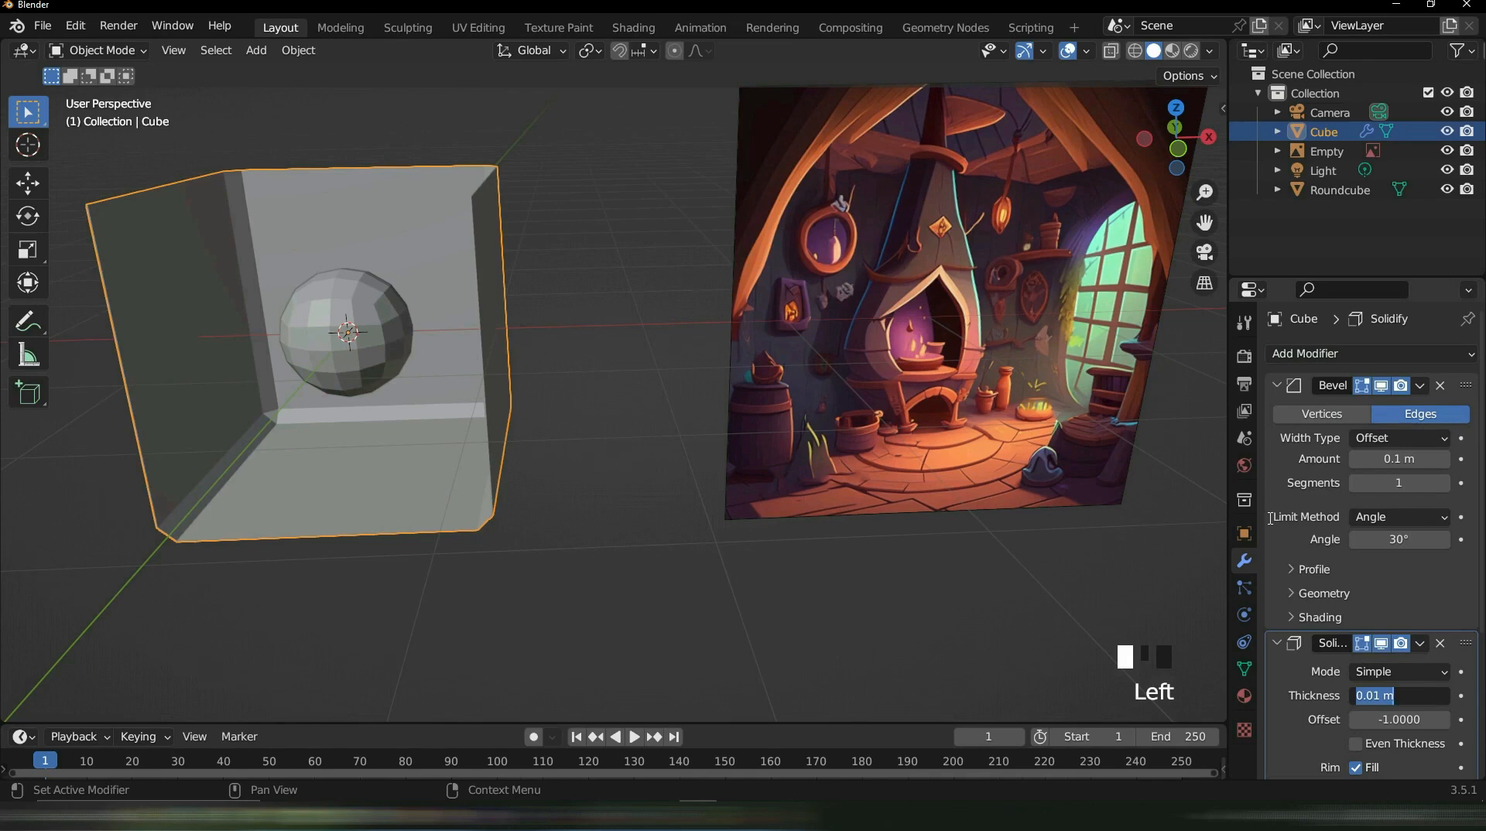
text(0.0)
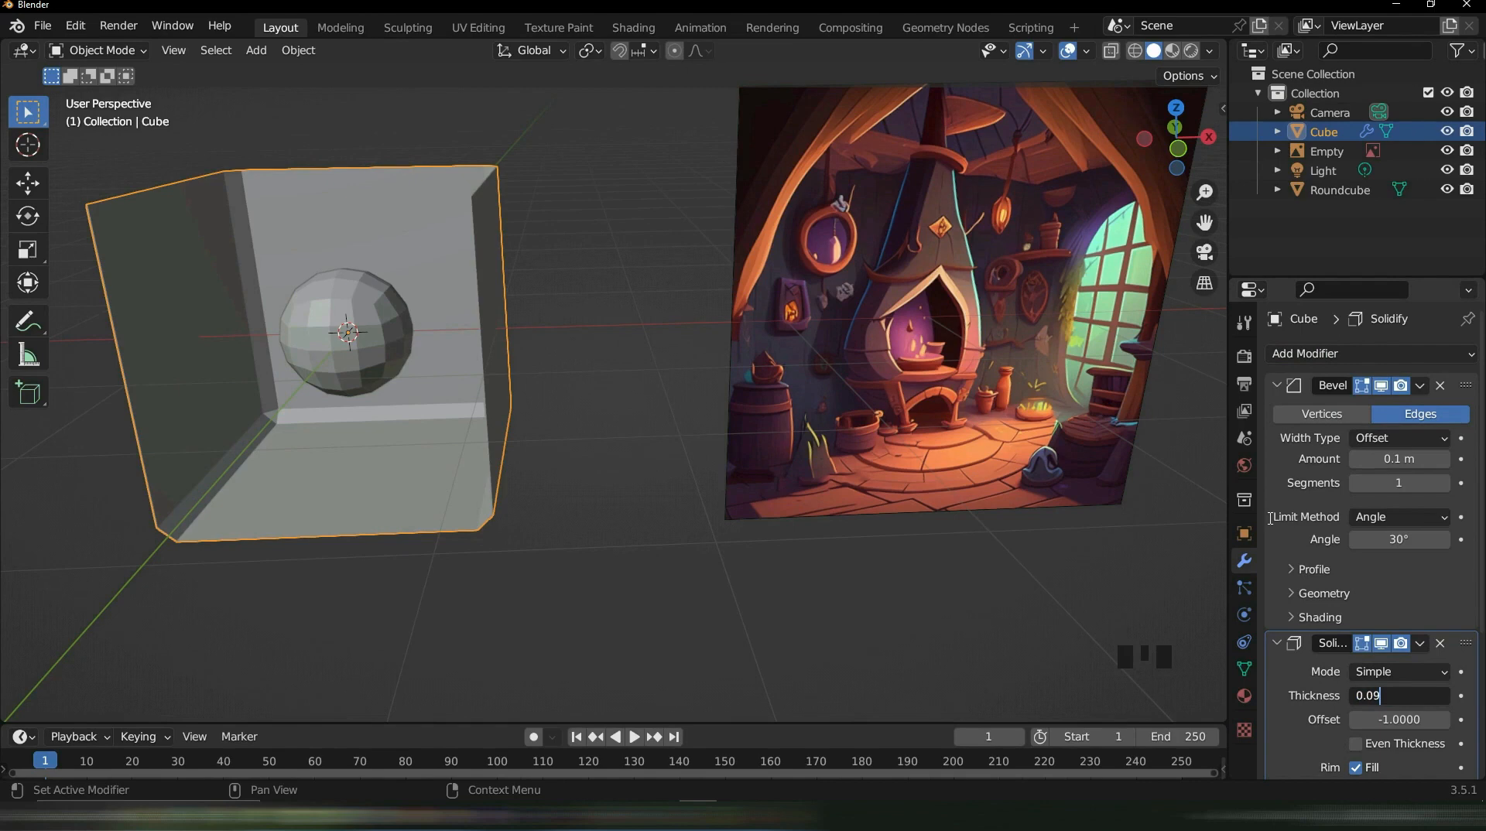
key(Return)
middle_drag(464, 433, 472, 507)
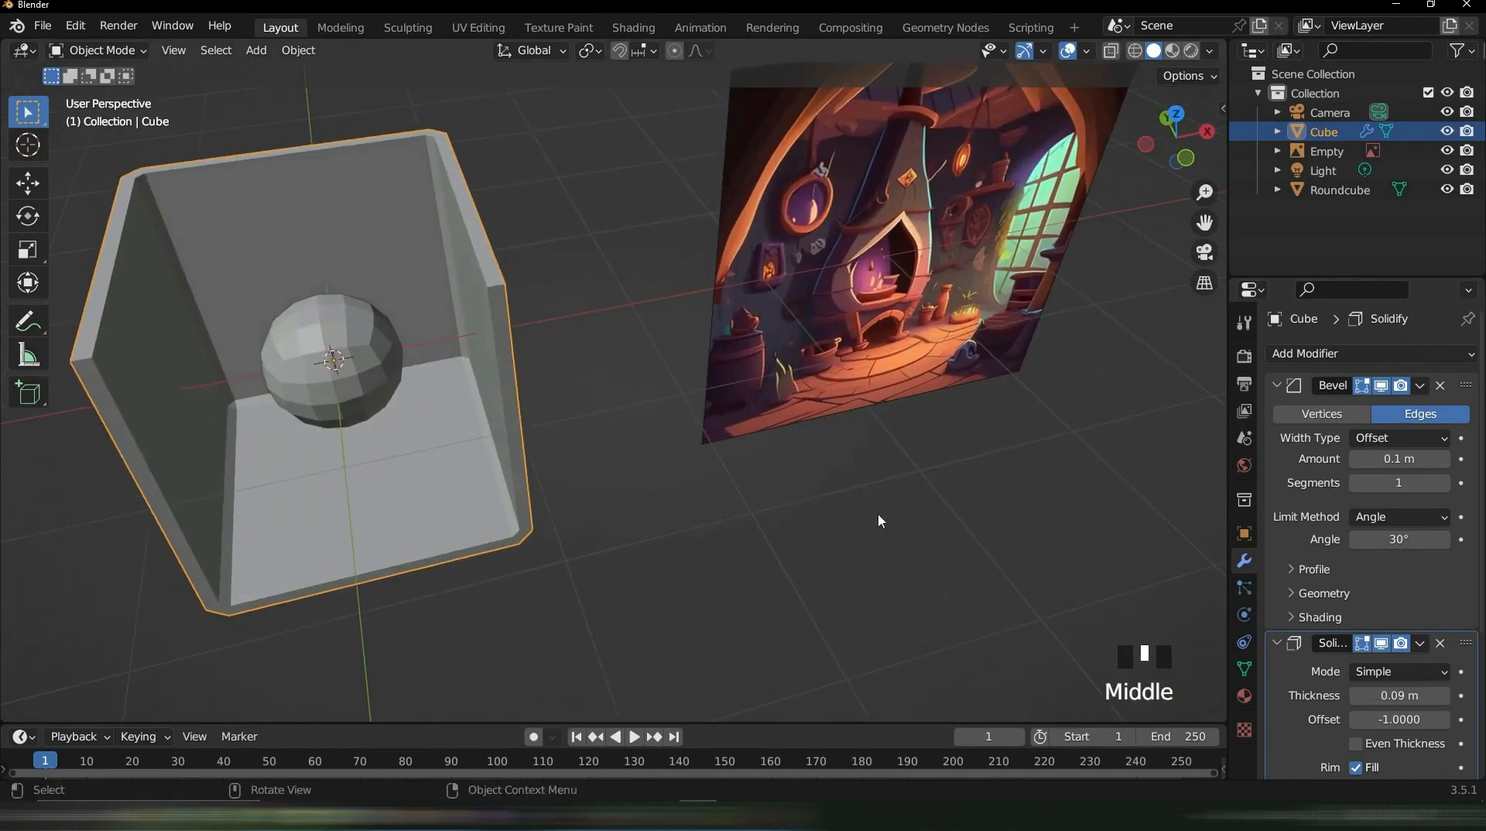
scroll(1345, 673, down, 2)
click(1360, 689)
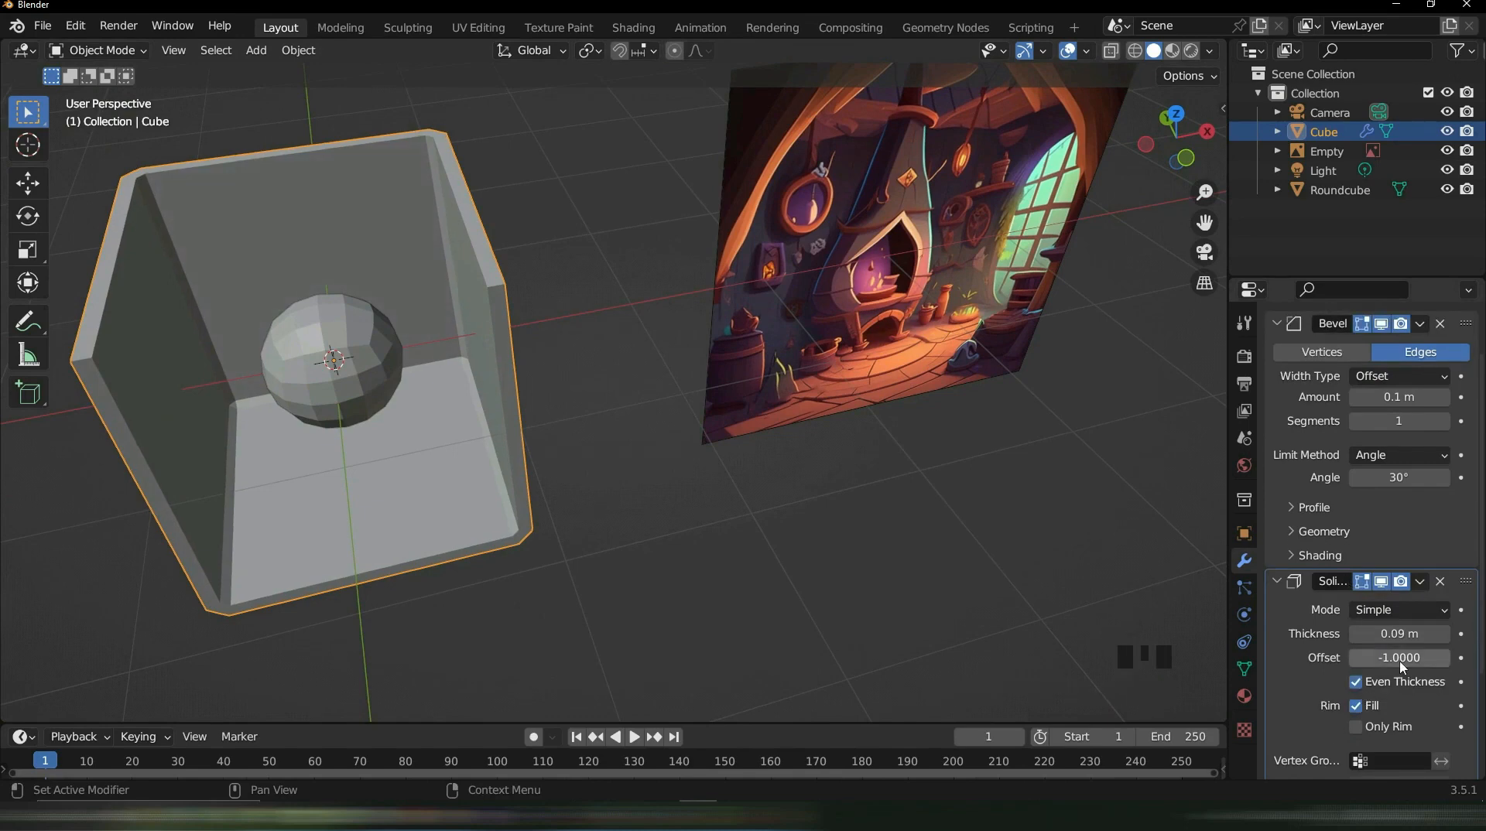
Set the Solidify thickness of the room walls to 0.07 m
click(1378, 659)
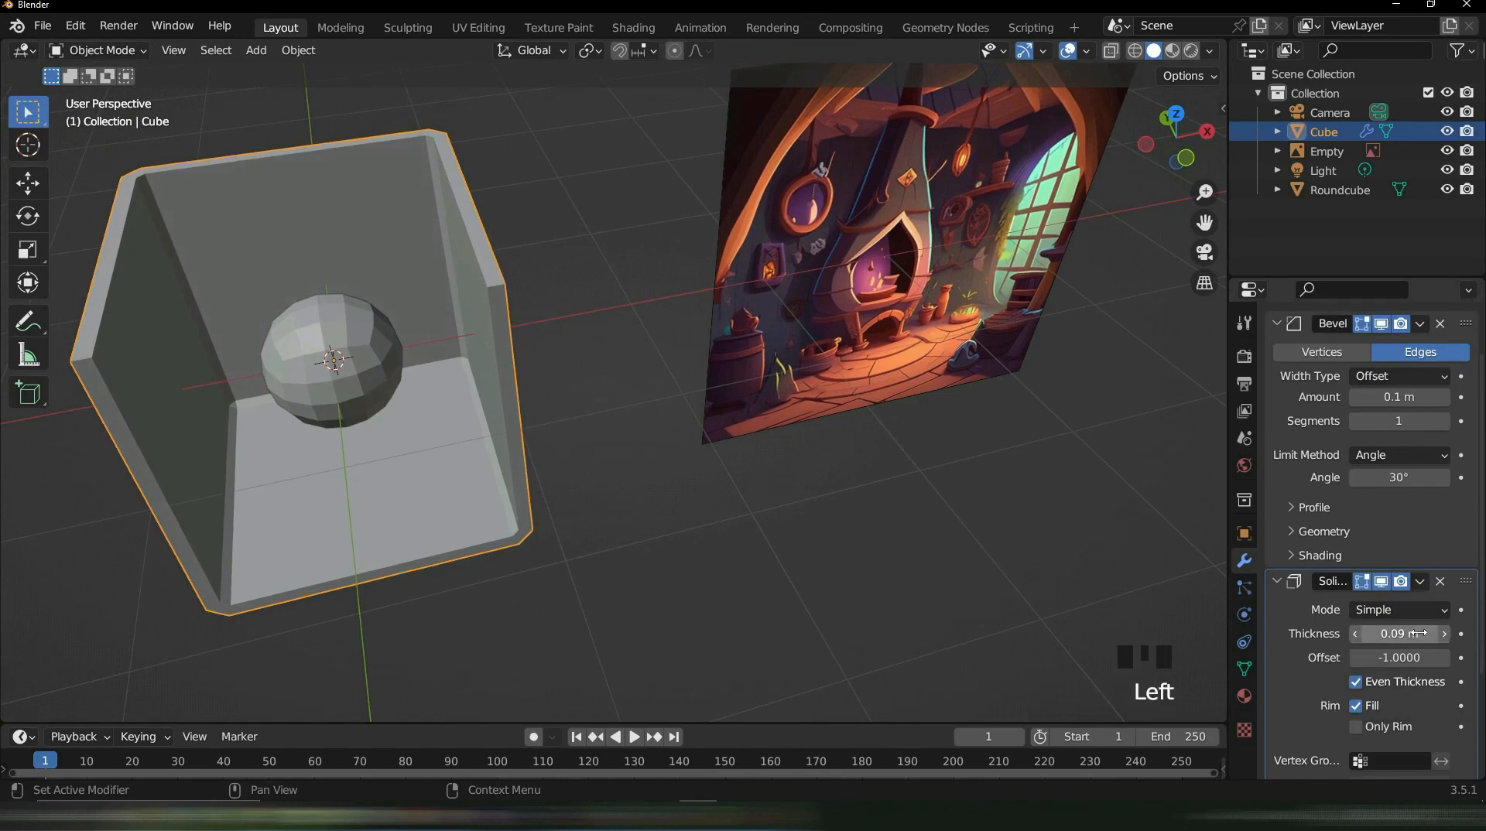
click(1403, 633)
click(1385, 632)
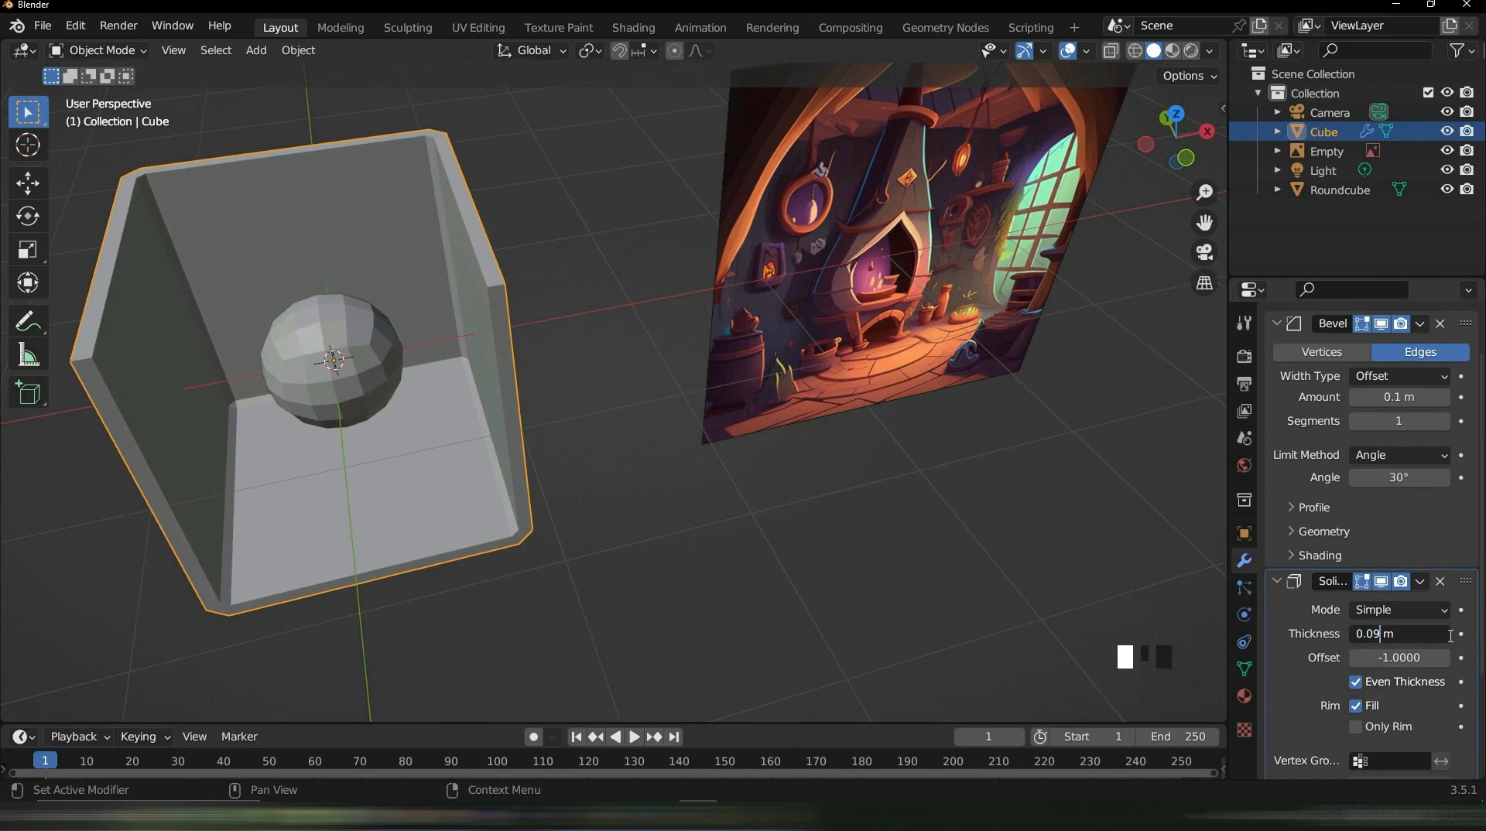
key(BackSpace)
text(7)
key(Return)
scroll(1292, 398, up, 4)
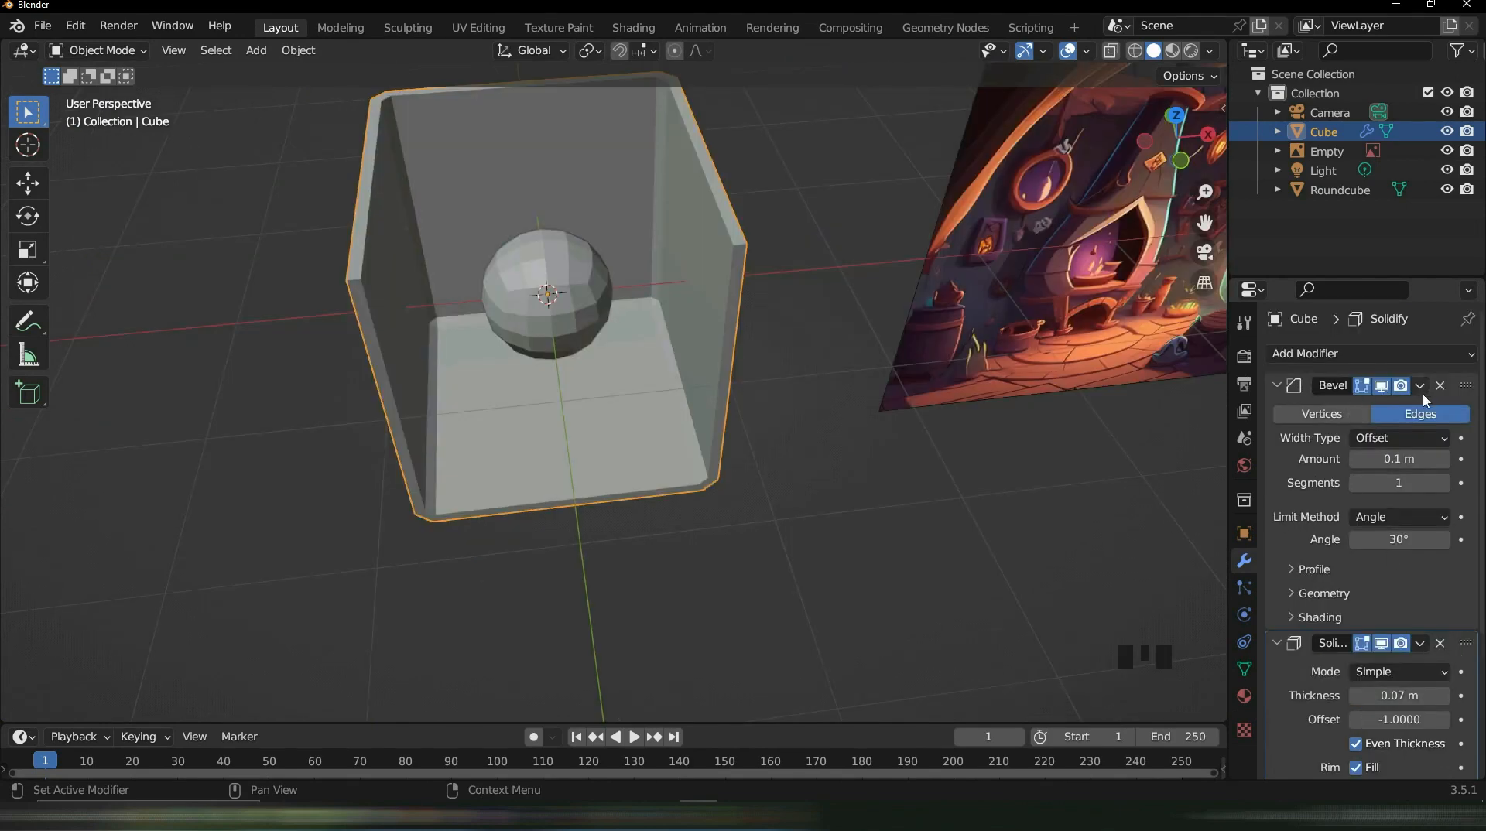
Set the room's Bevel amount to 0.02 m and deselect the room
click(1401, 458)
text(0.)
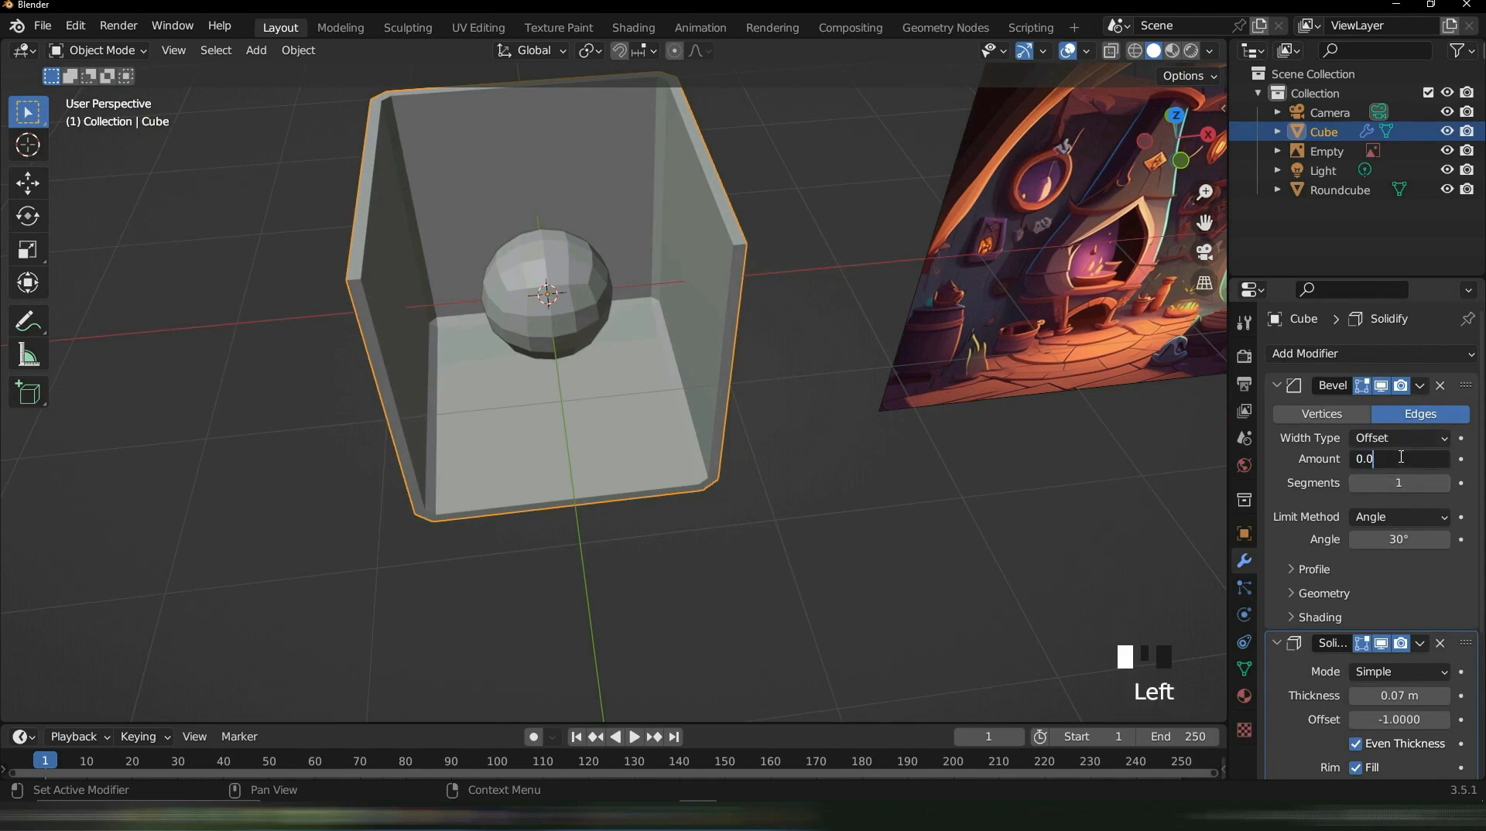
text(02)
key(Return)
middle_drag(774, 333, 743, 428)
right_click(745, 402)
click(862, 570)
scroll(743, 428, down, 3)
shift+middle_drag(836, 370, 758, 422)
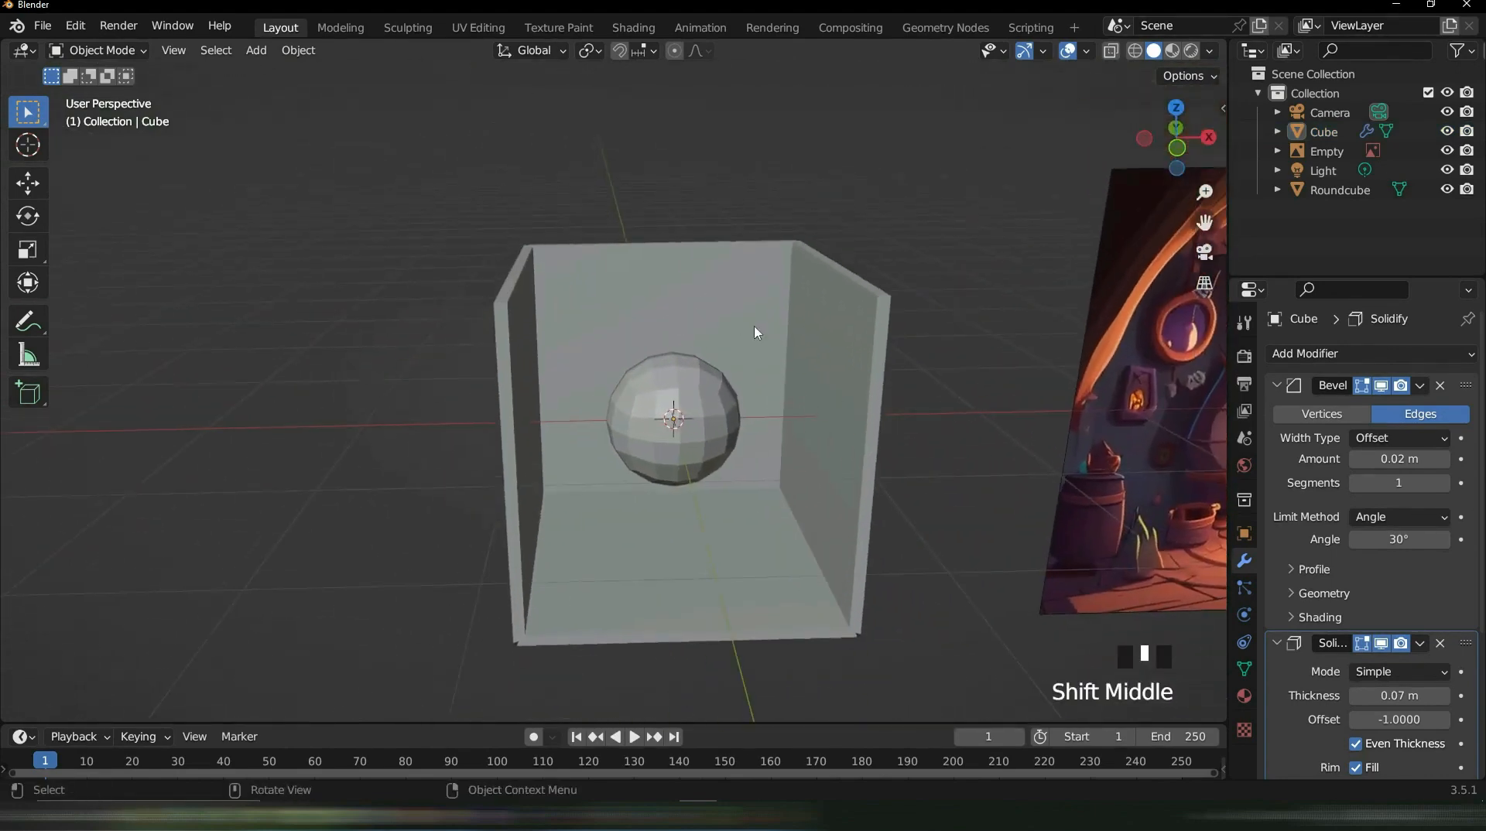
Select the room and apply its Solidify modifier
middle_drag(756, 332, 744, 300)
click(744, 300)
scroll(1333, 612, down, 6)
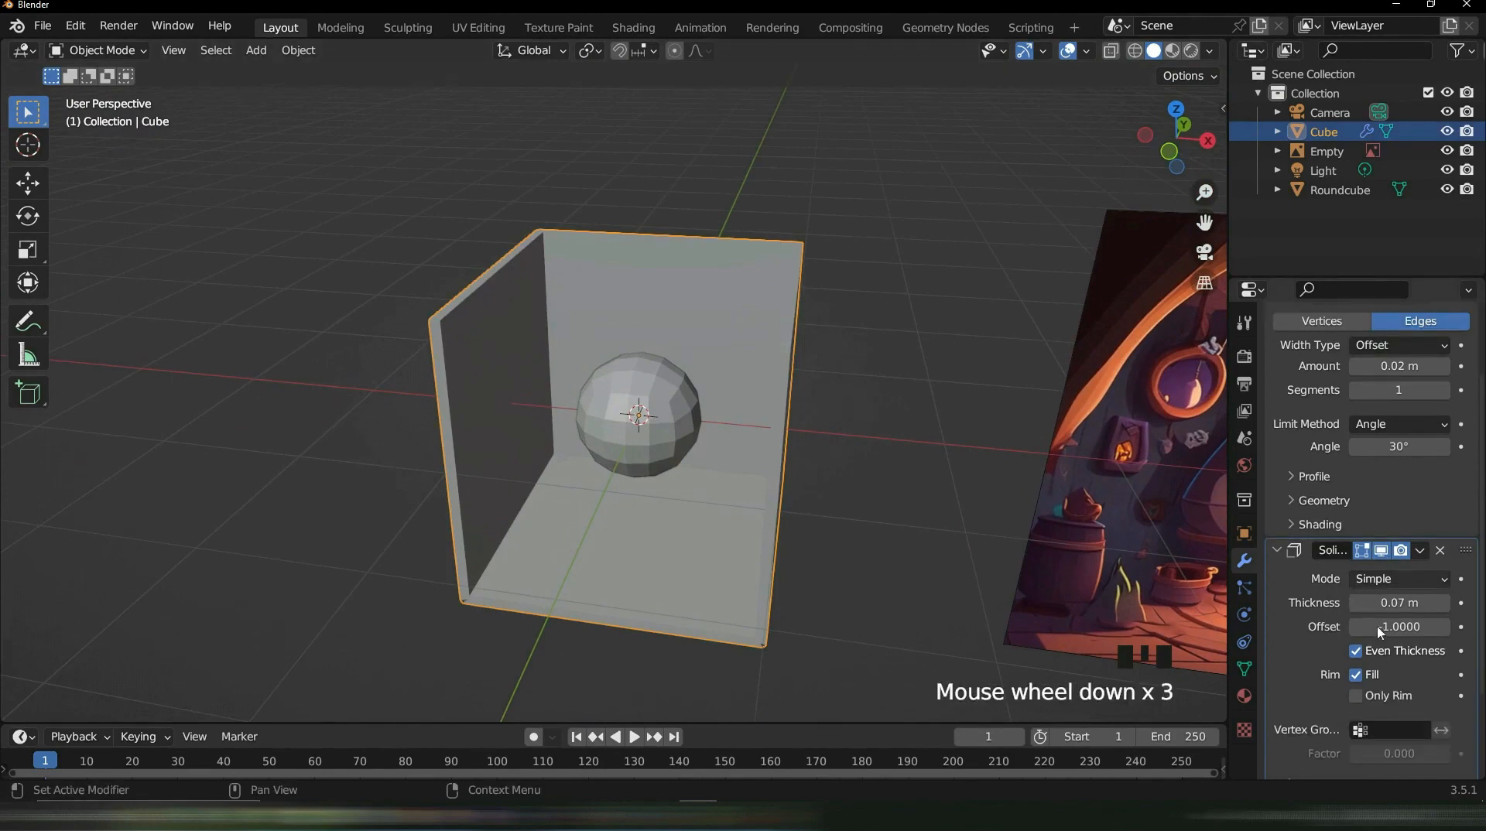
scroll(1337, 619, down, 3)
click(1420, 438)
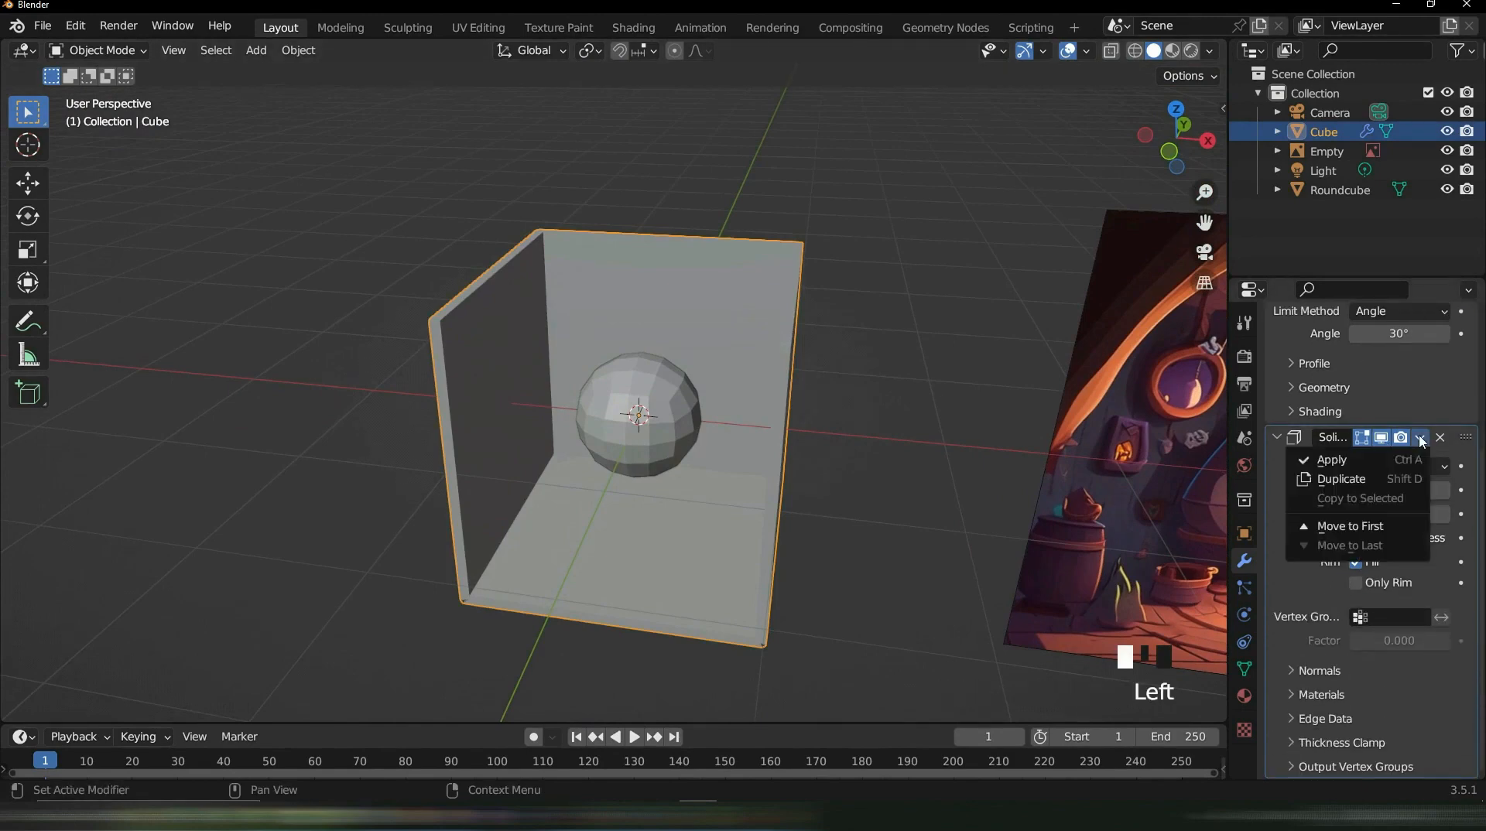
click(1365, 462)
Set the room's Bevel amount to 0.01 m and deselect the room
middle_drag(846, 578, 855, 499)
scroll(904, 533, up, 3)
double_click(1403, 459)
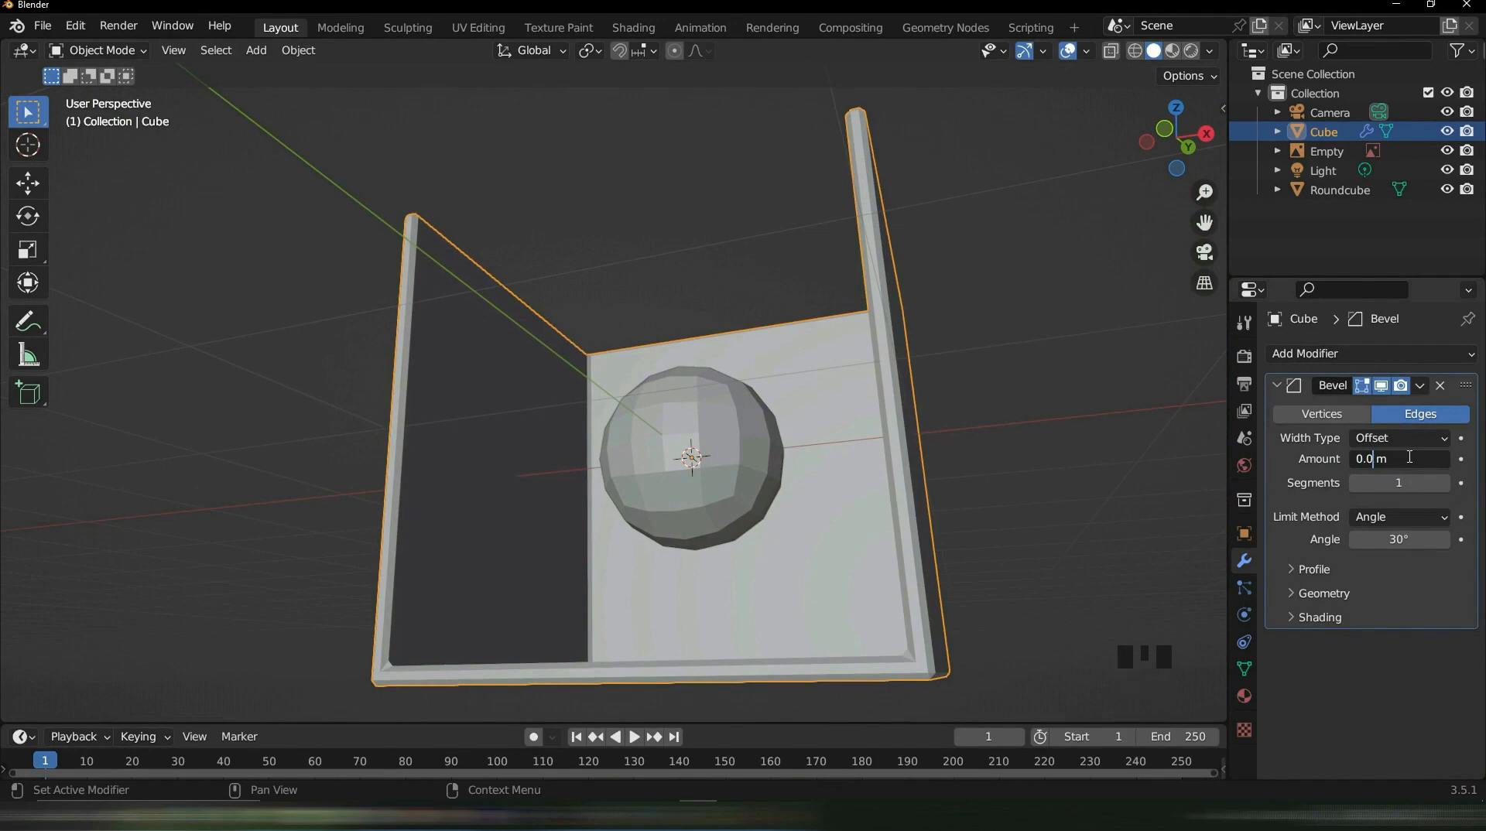
key(Return)
click(663, 348)
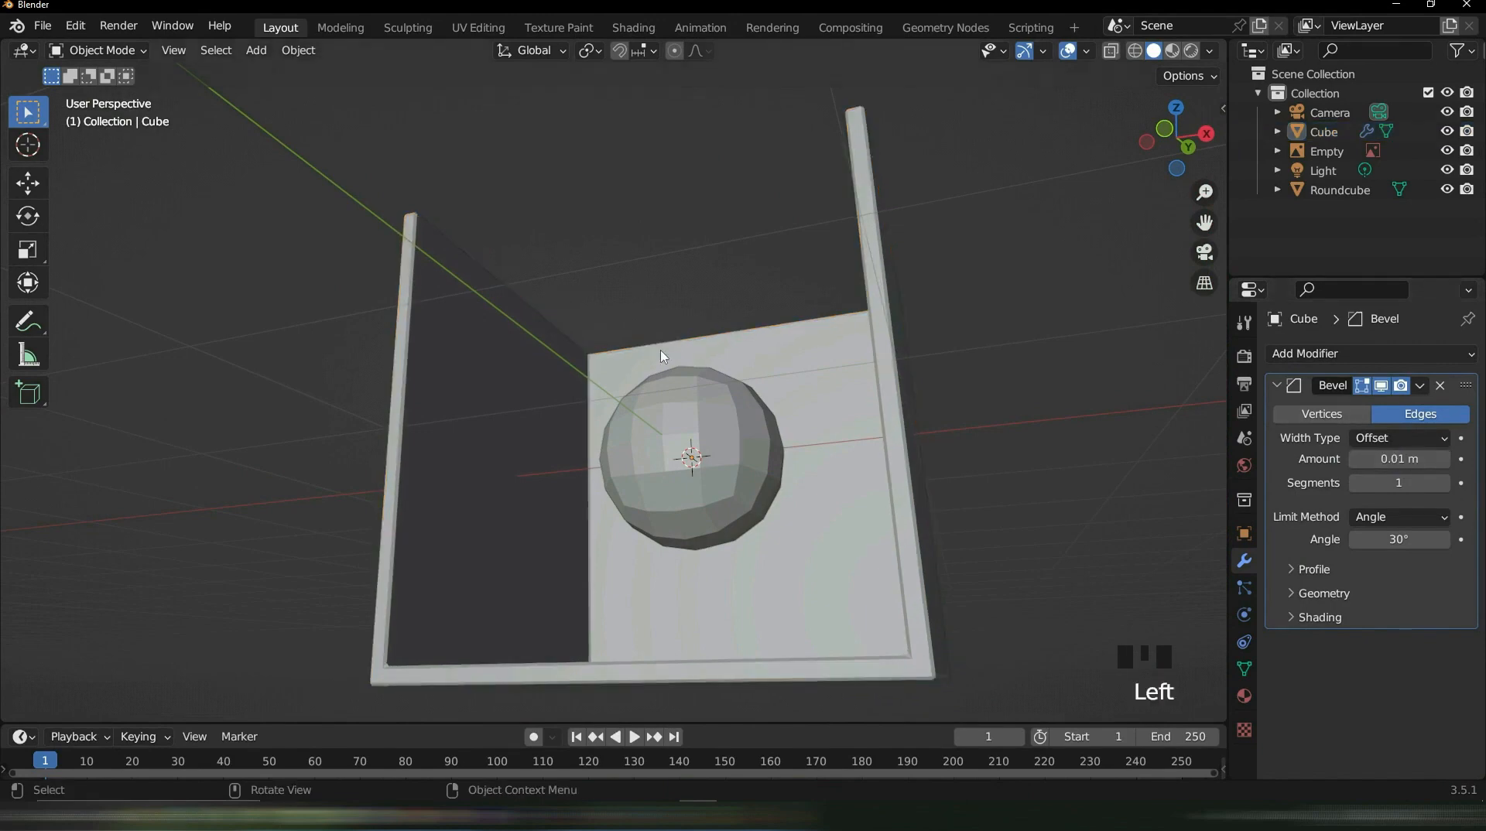
Examine the thickened room from the top, front and oblique angles, and compare it with the reference image
middle_drag(663, 348, 798, 558)
key(KP_7)
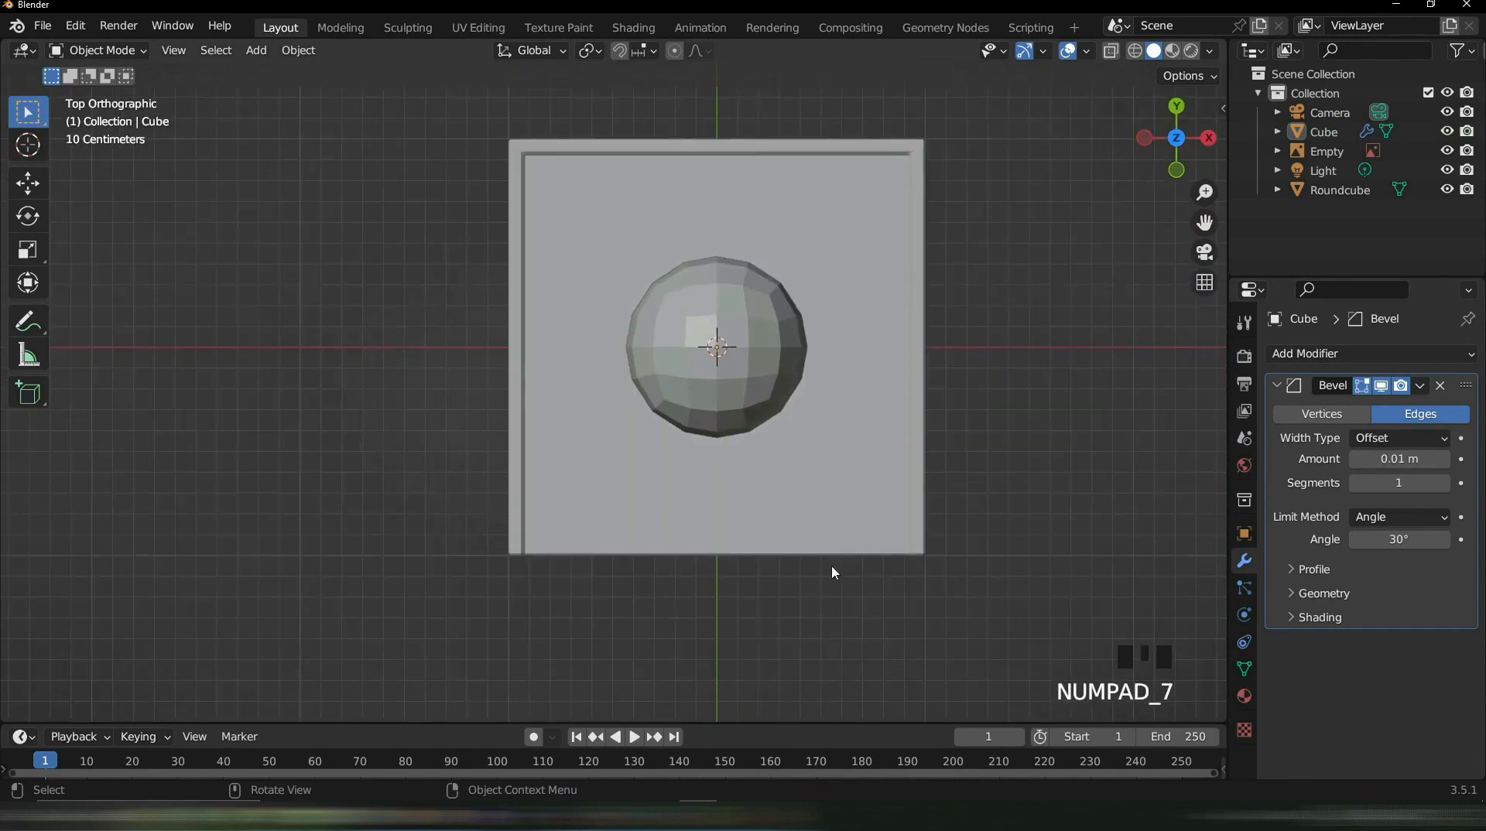
key(KP_1)
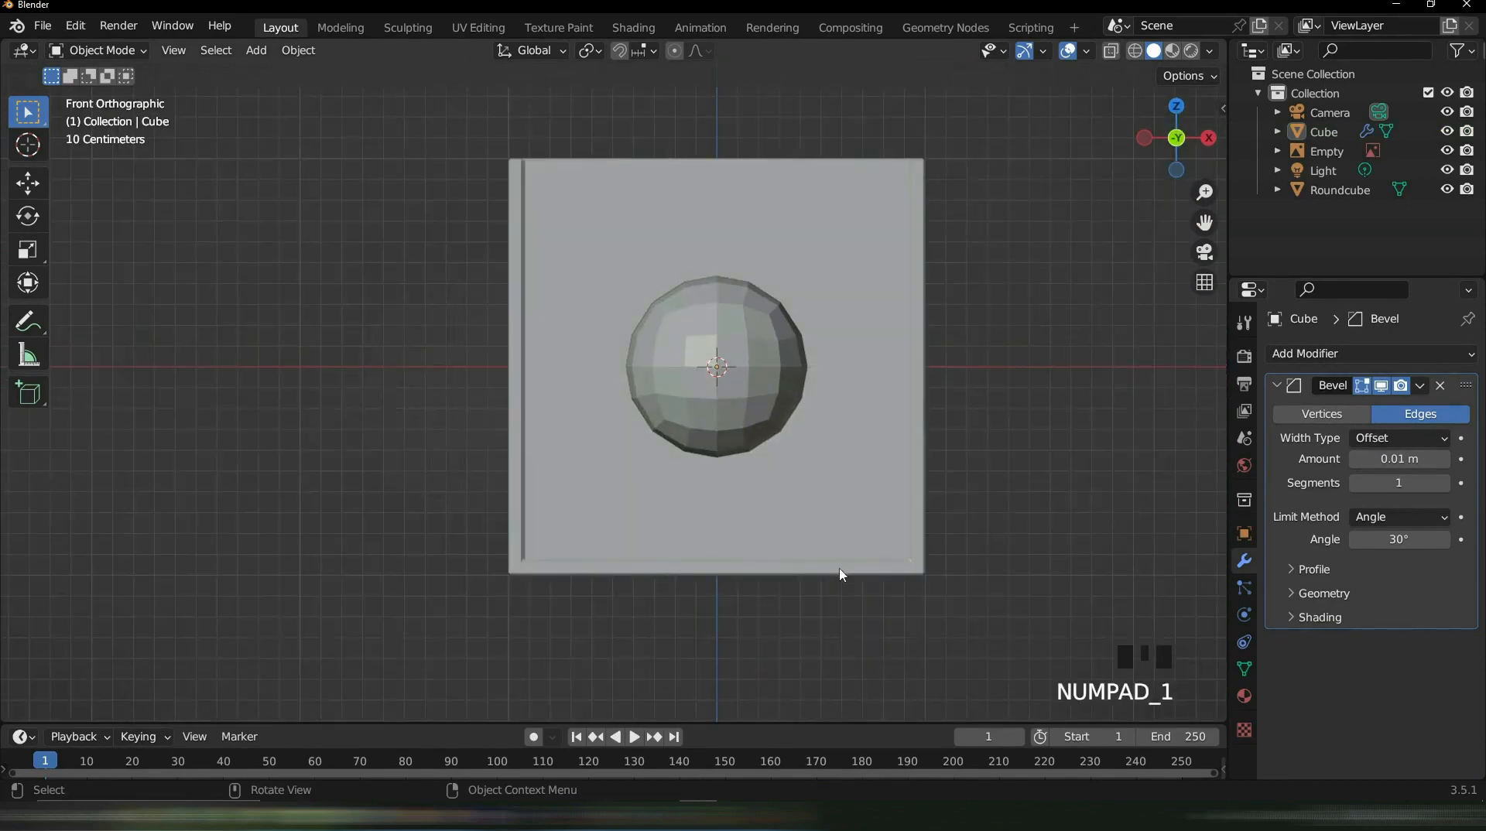
middle_drag(1001, 477, 834, 223)
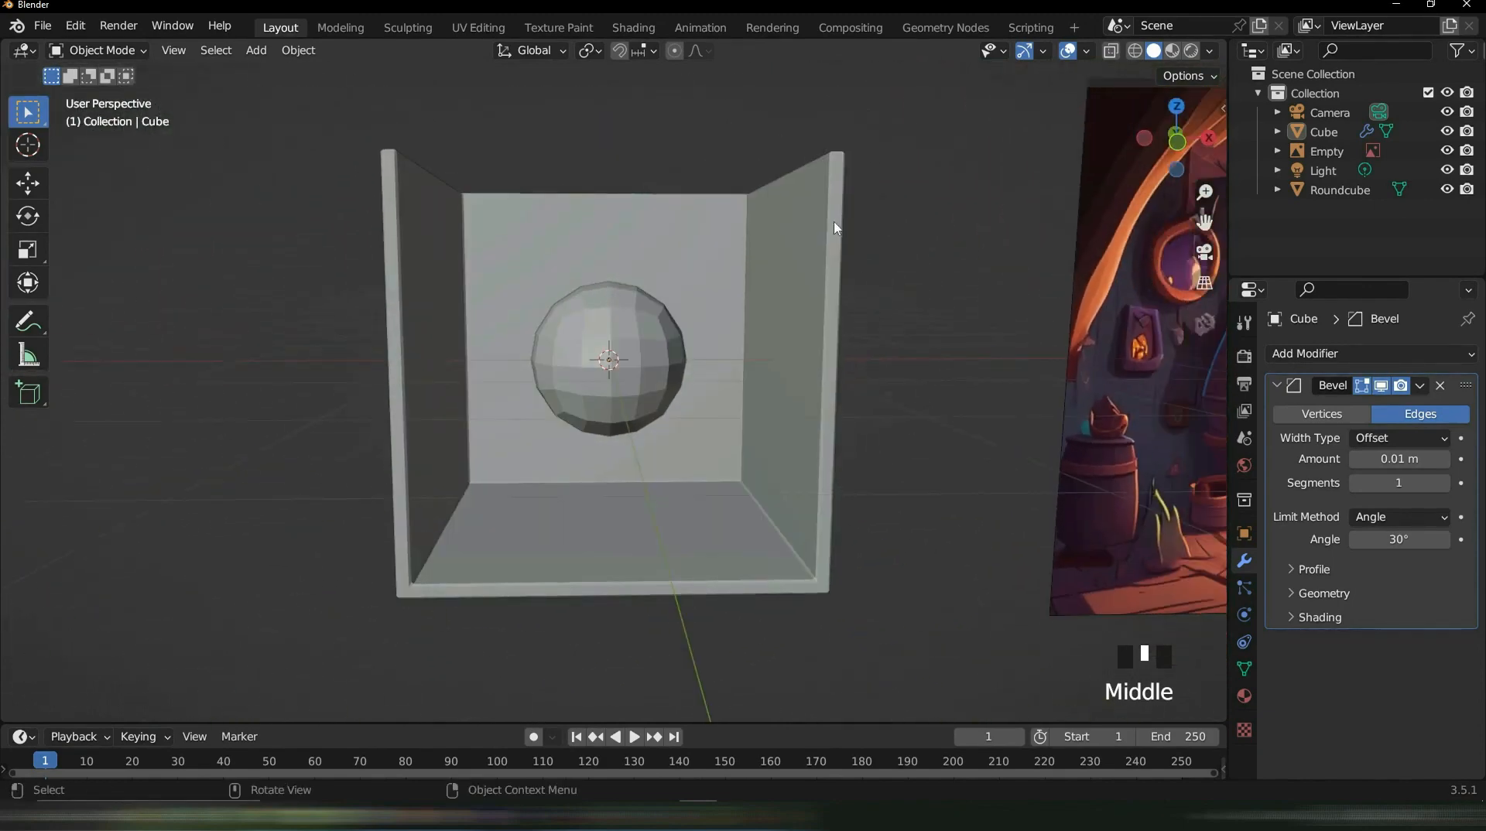
middle_drag(954, 324, 947, 368)
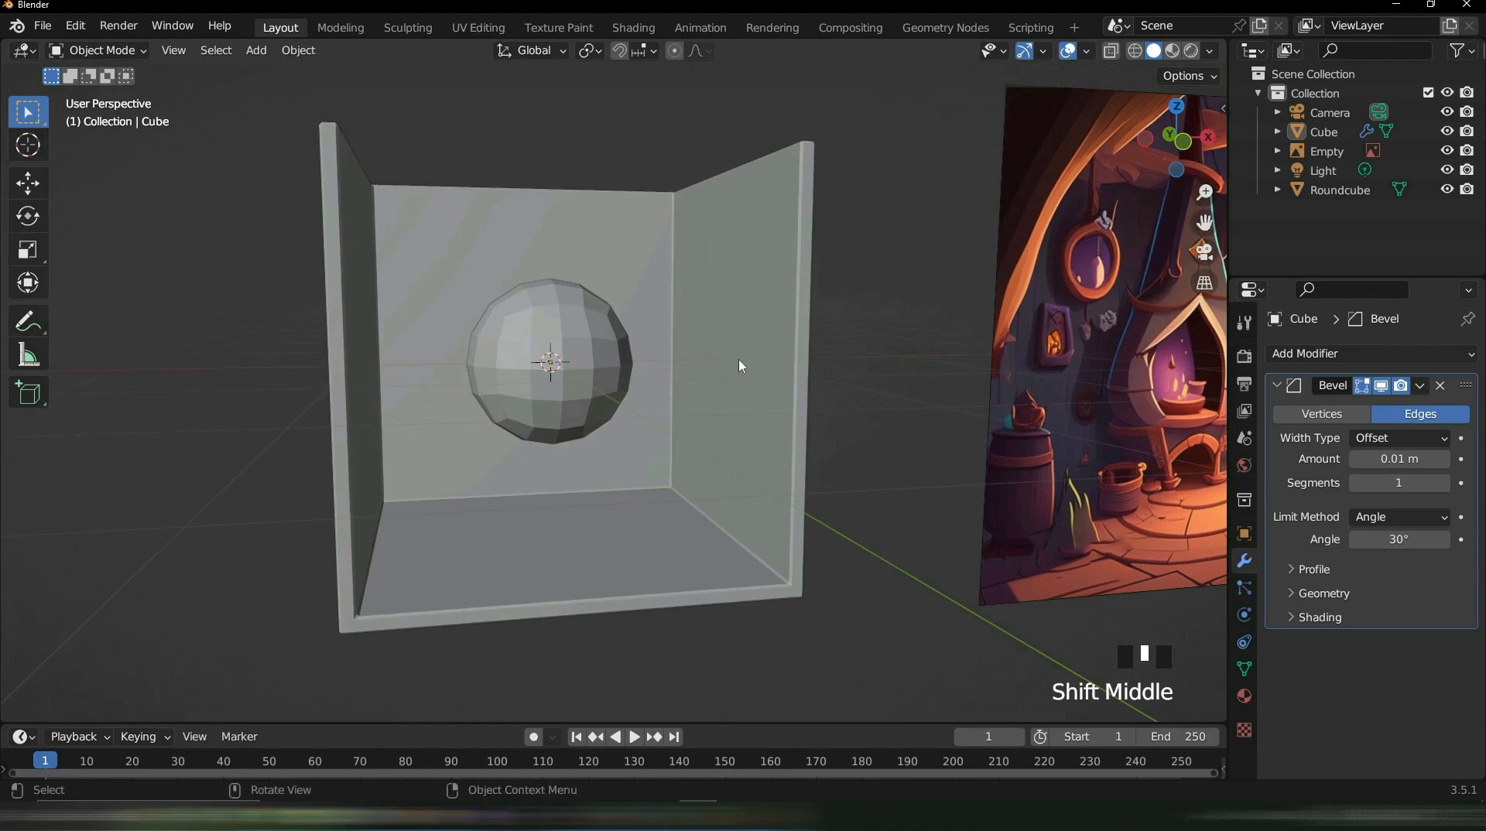
middle_drag(939, 408, 1016, 390)
shift+middle_drag(403, 464, 858, 485)
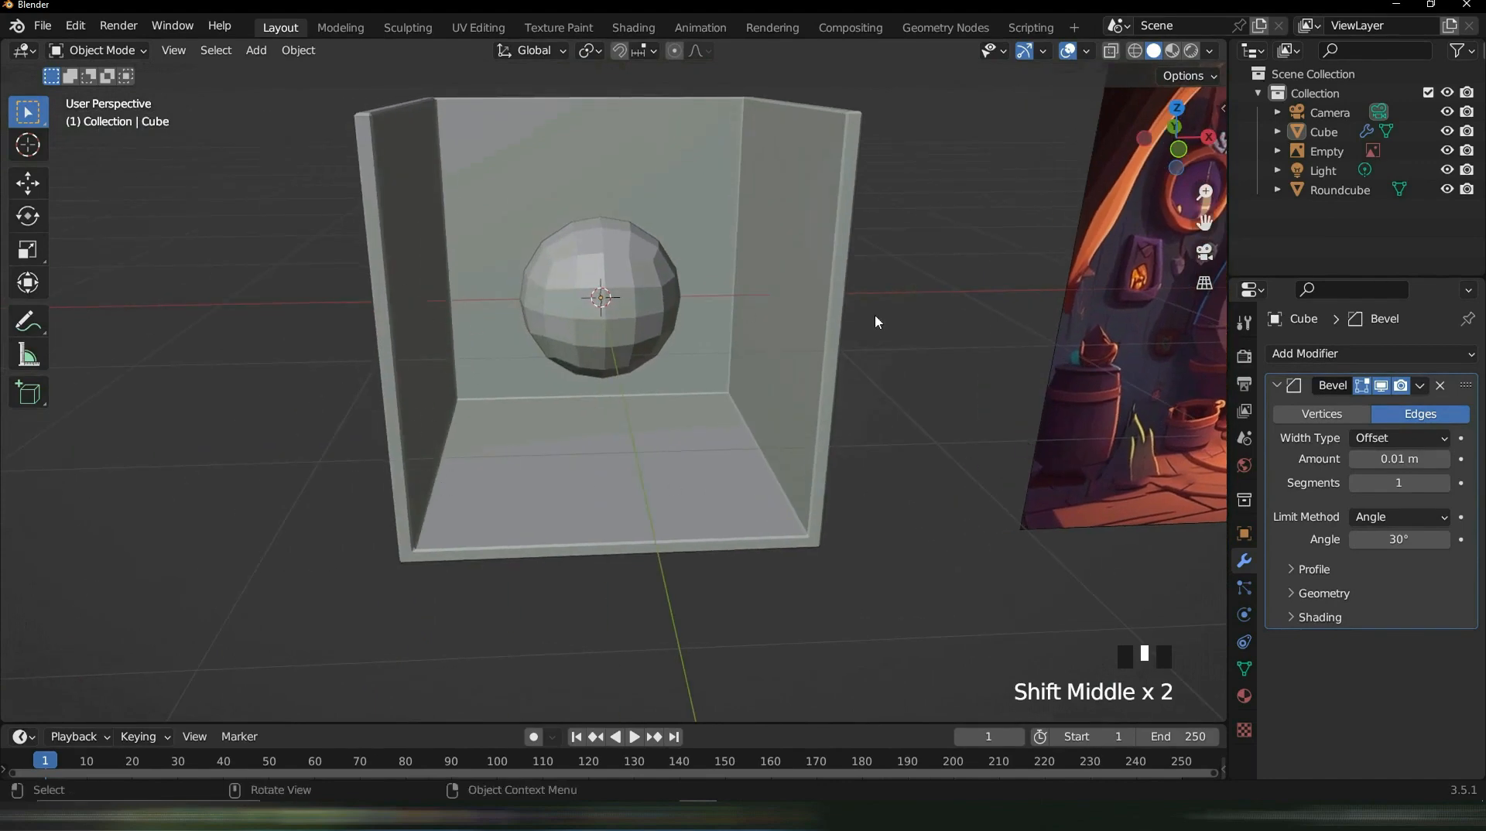
middle_drag(877, 321, 404, 291)
shift+scroll(592, 375, up, 2)
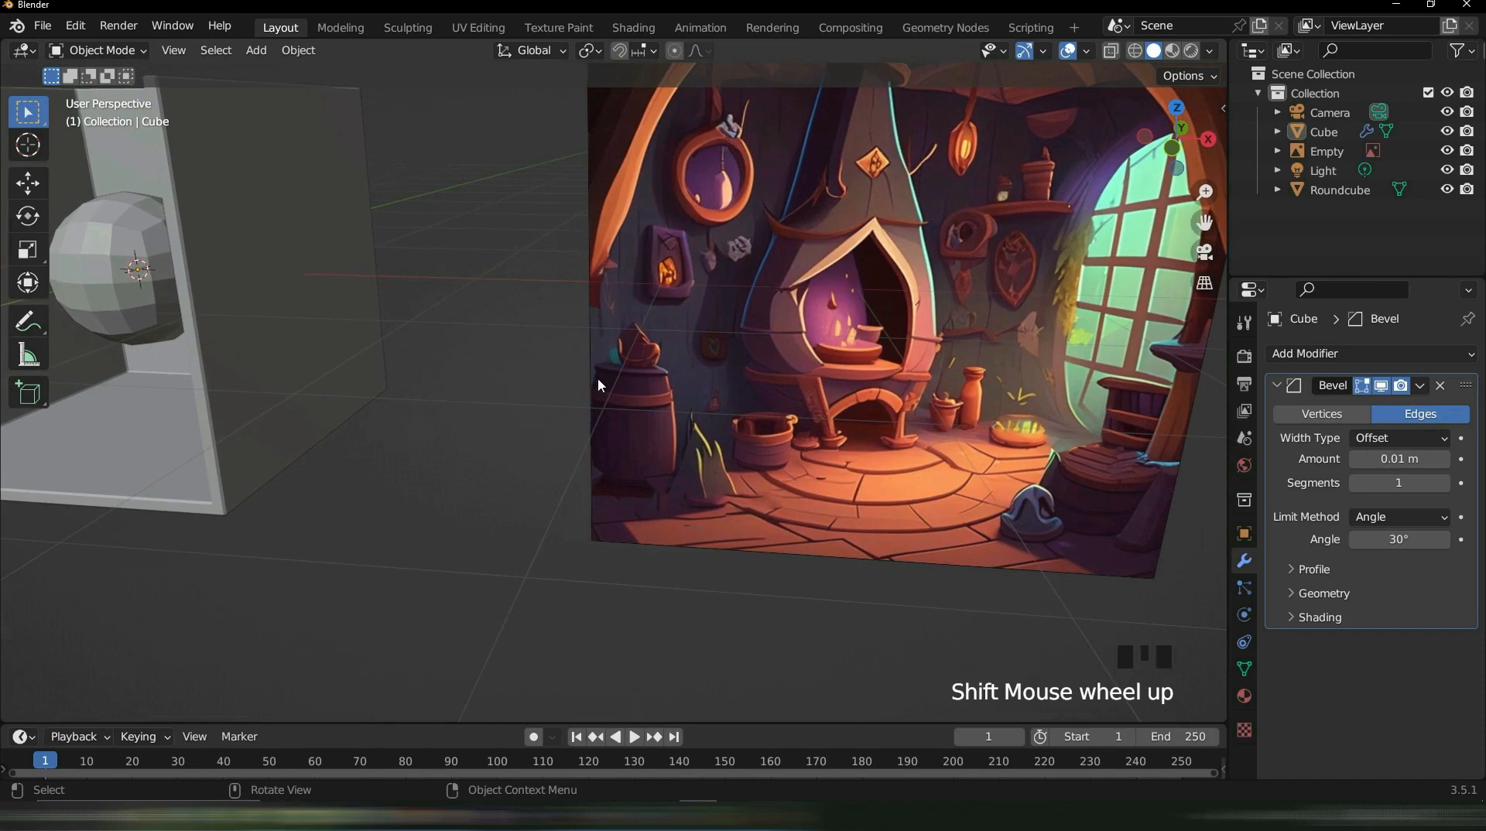
In front view, move the round cube over the reference image's fireplace, about 3.96 m along X and -0.17 m along Z
shift+middle_drag(389, 441, 994, 465)
click(692, 332)
middle_drag(875, 416, 689, 394)
key(KP_1)
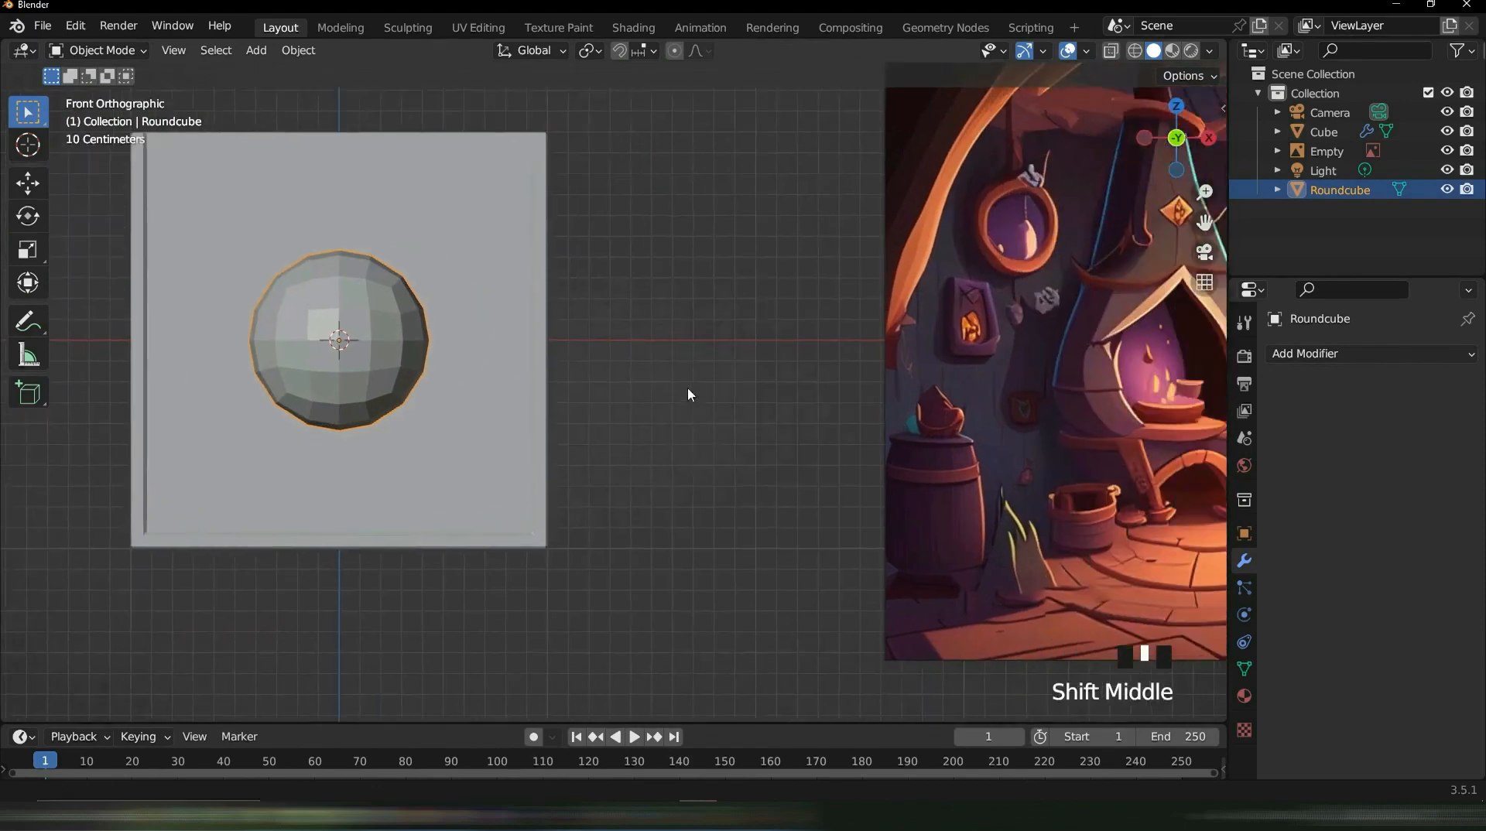
scroll(597, 520, down, 2)
key(g)
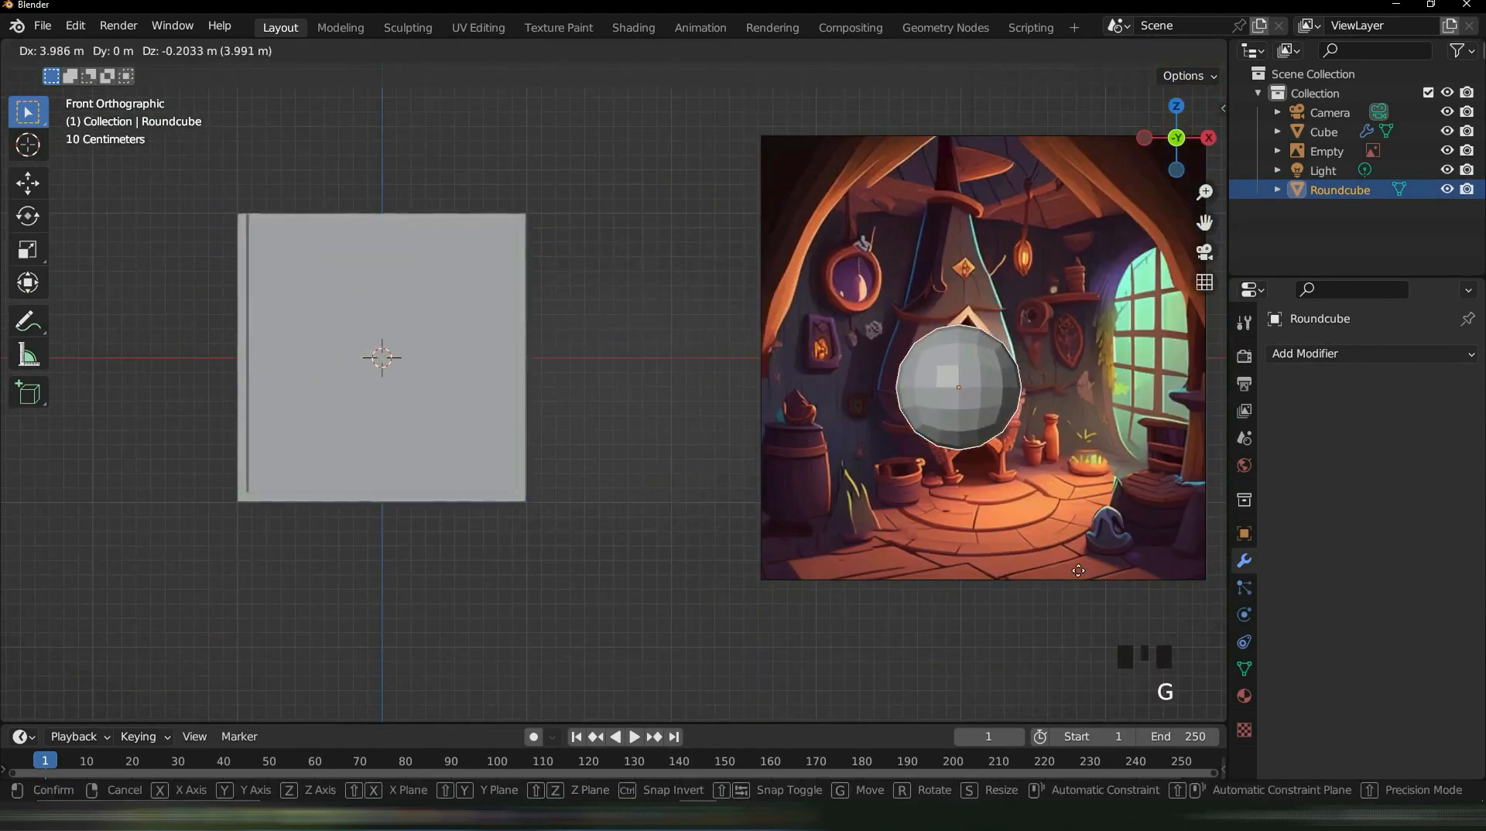
click(1041, 418)
shift+middle_drag(1042, 419, 1042, 421)
scroll(1041, 421, up, 2)
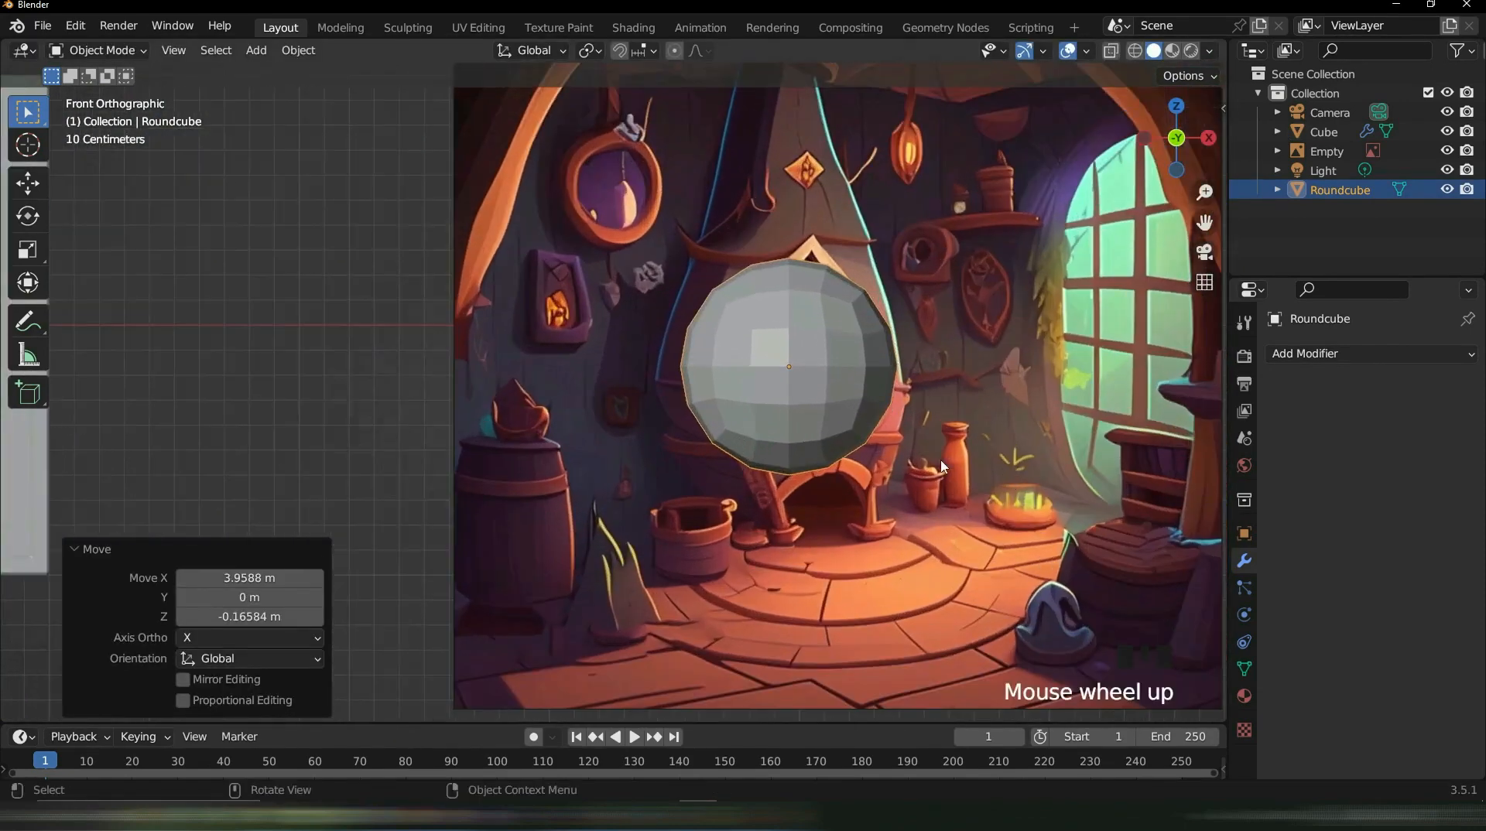
Scale the round cube up uniformly by 1.19 to match the width of the reference image's fireplace
key(s)
click(982, 452)
shift+middle_drag(1033, 323, 811, 316)
scroll(516, 392, up, 2)
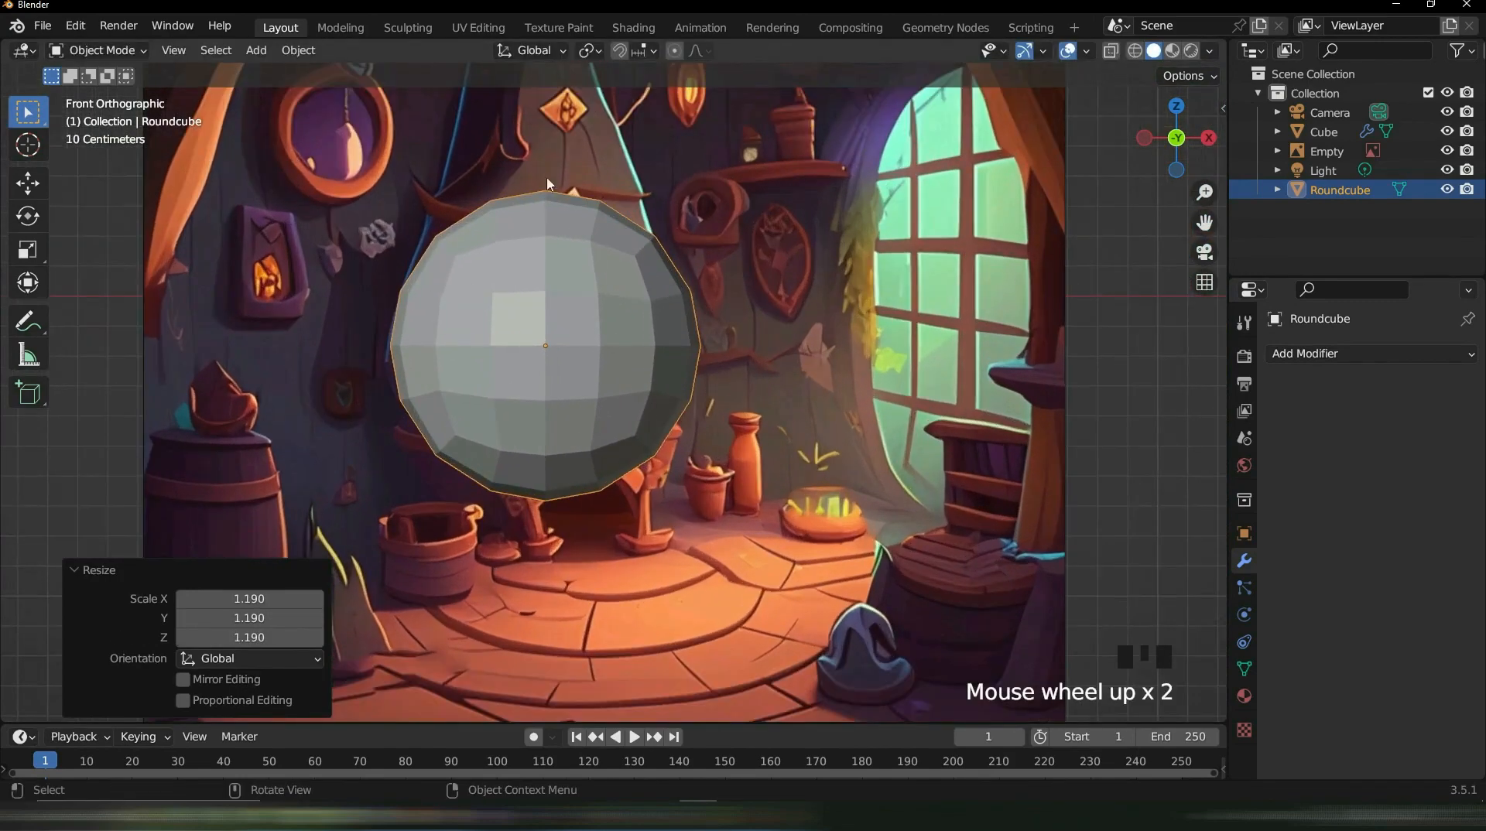
scroll(661, 162, down, 3)
scroll(755, 333, up, 1)
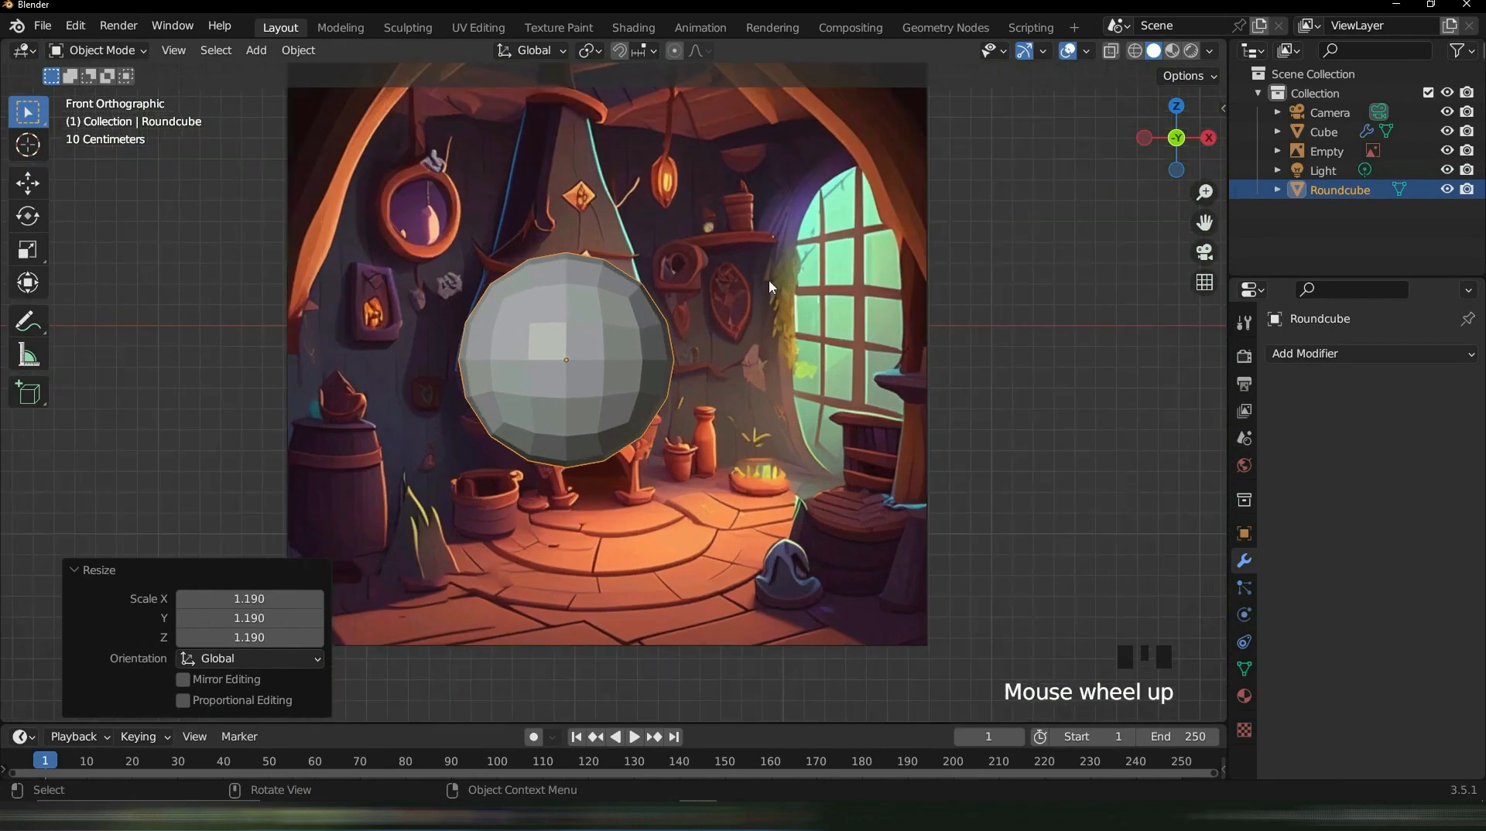
Enable opacity on the reference image and set it to about 0.583
click(759, 266)
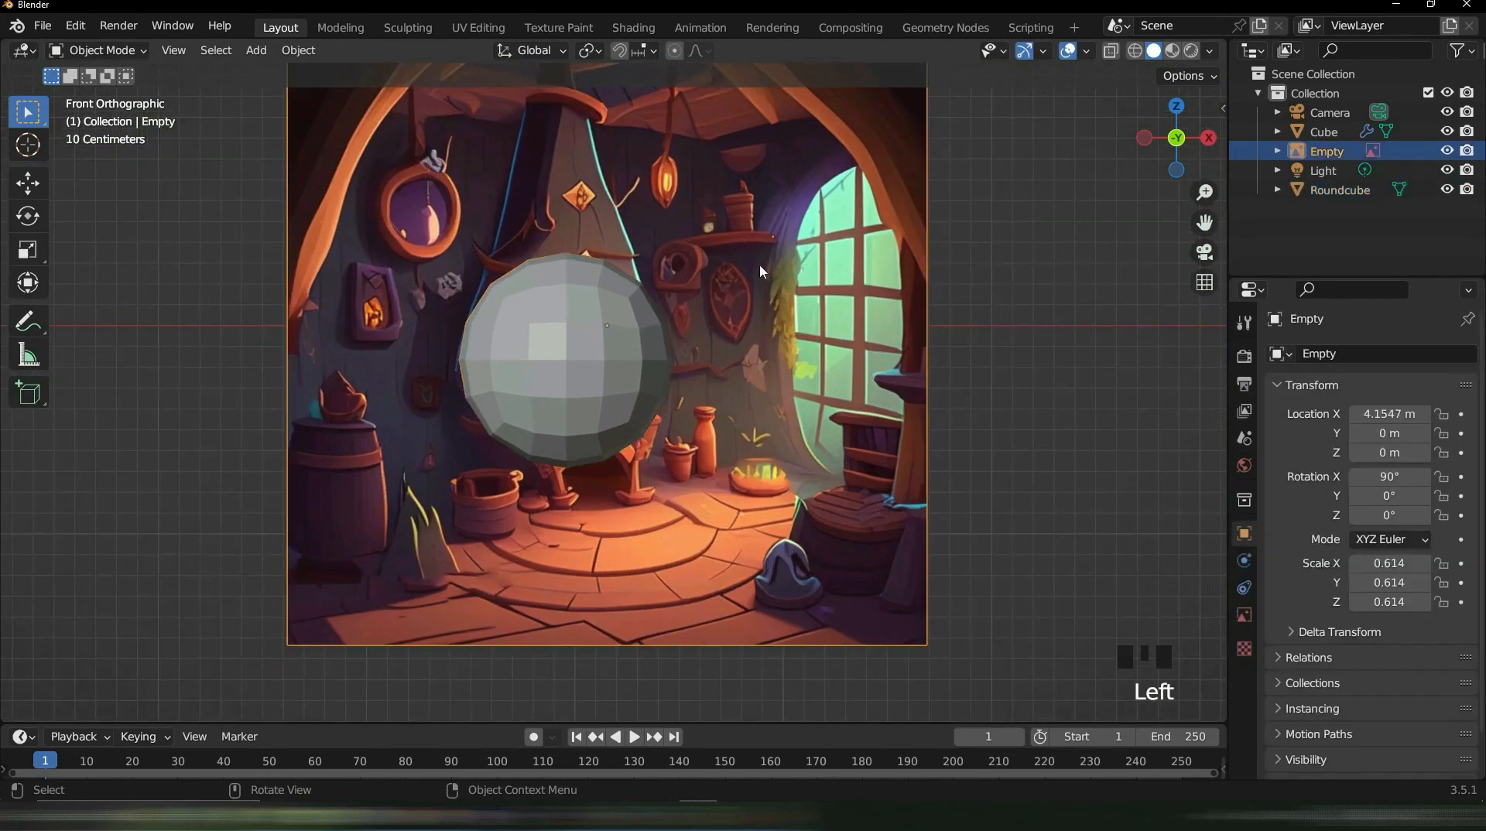
click(1243, 616)
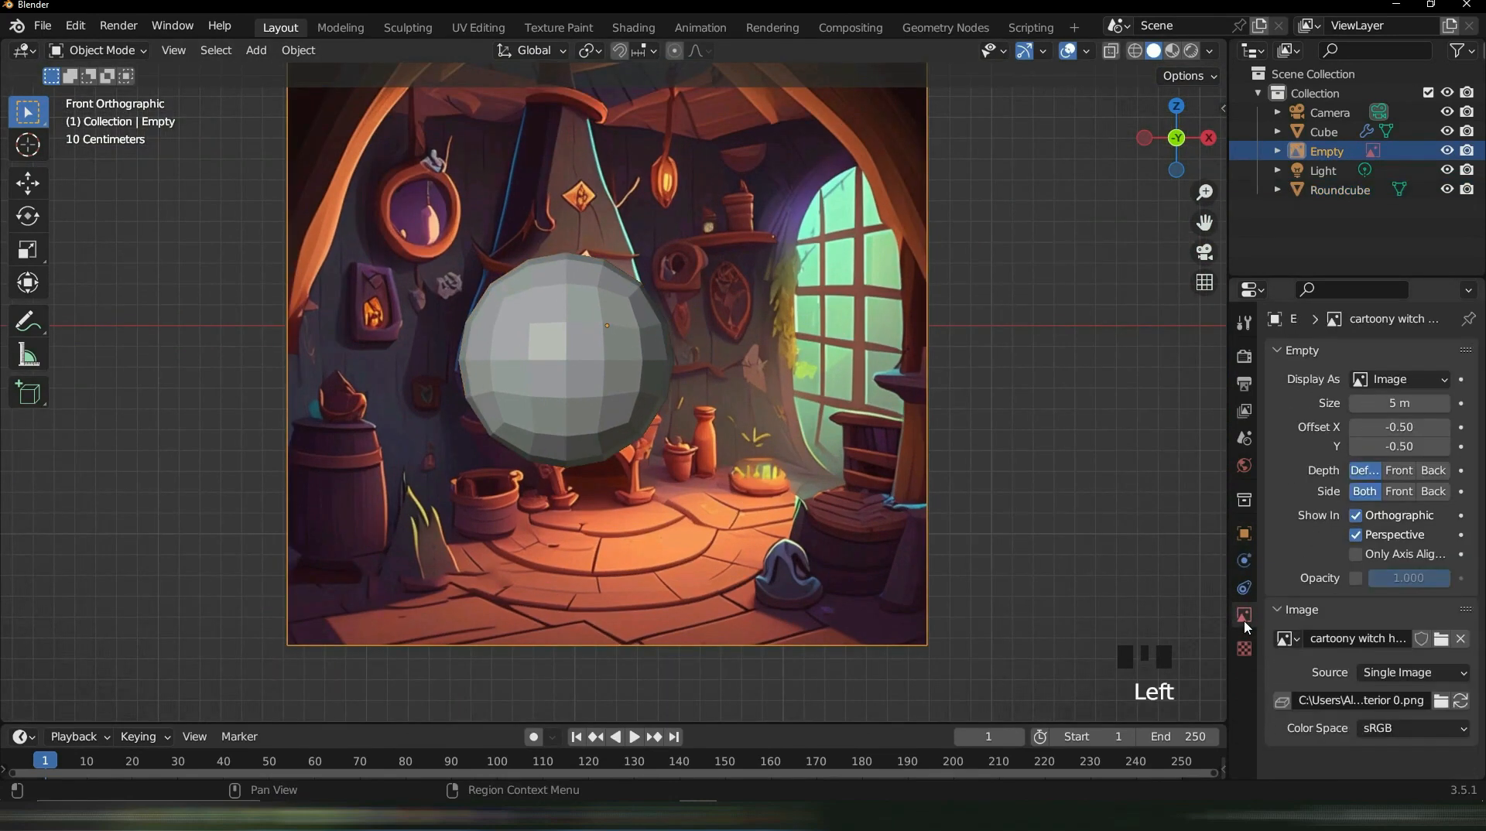
click(1359, 580)
drag(1433, 578, 1412, 578)
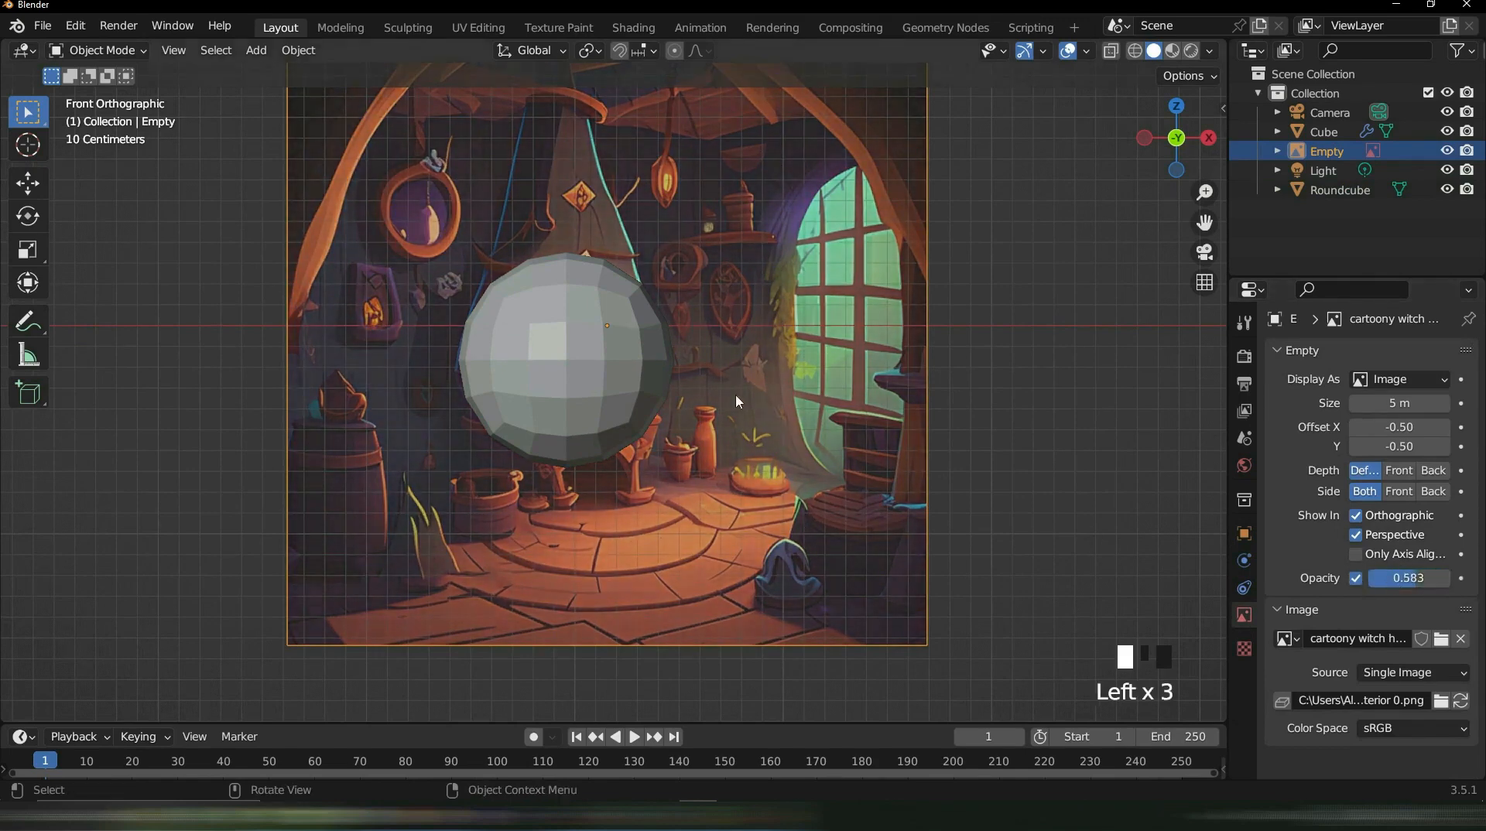
Turn on X-ray and put the round cube into Edit Mode with vertex selection
click(579, 383)
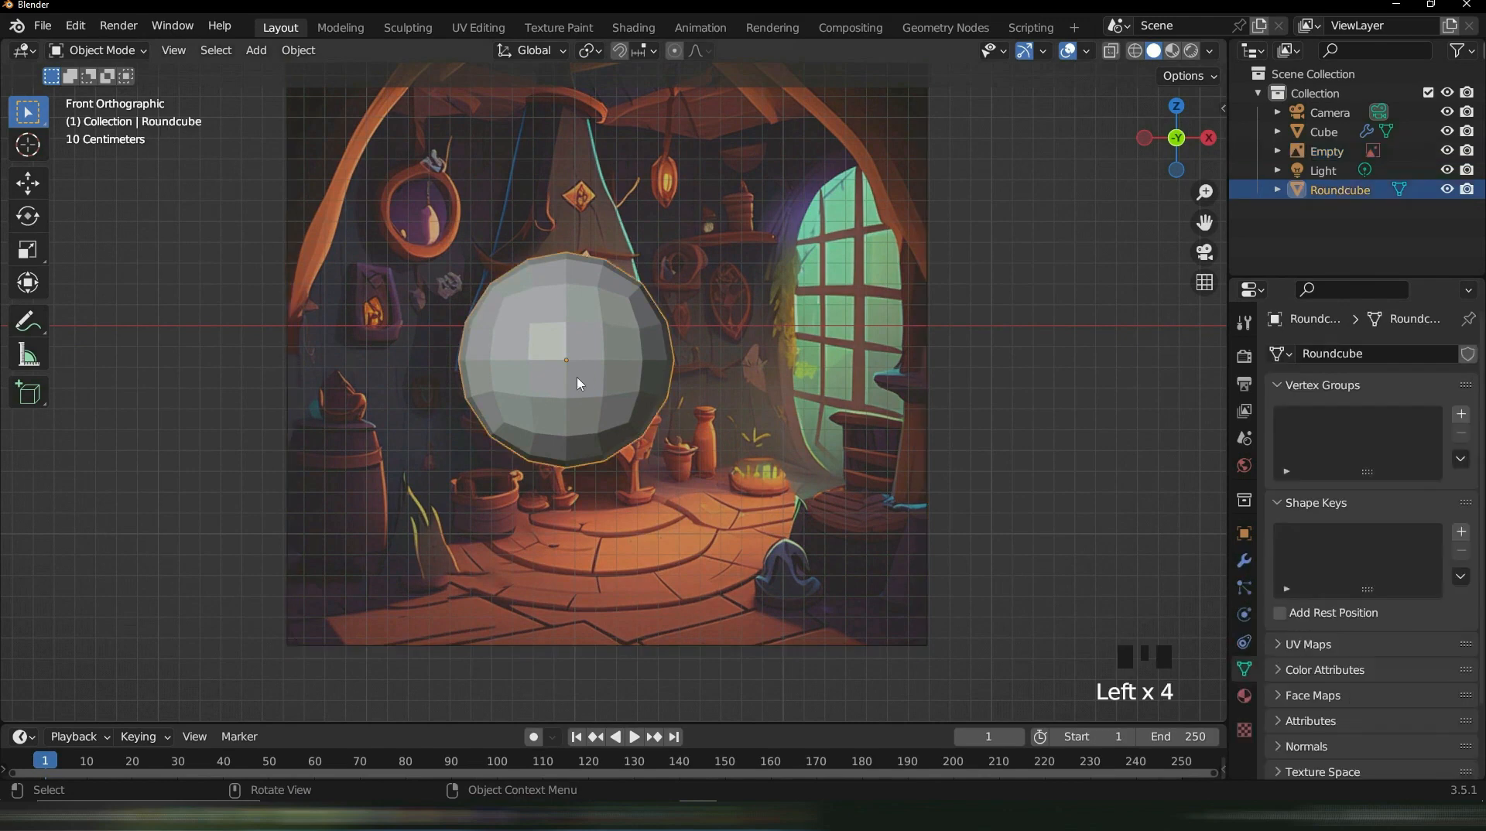
click(1110, 51)
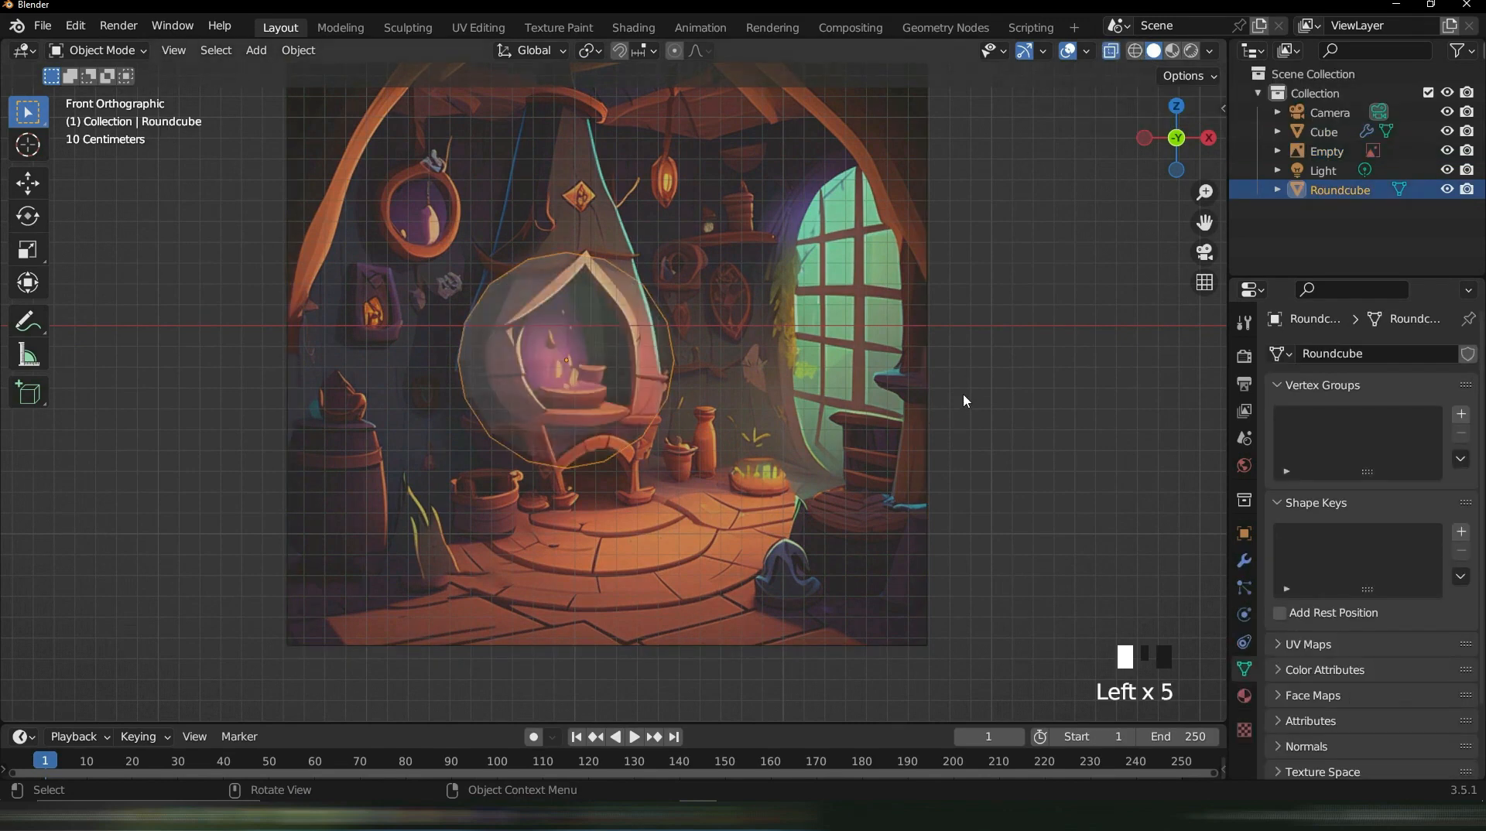
key(Tab)
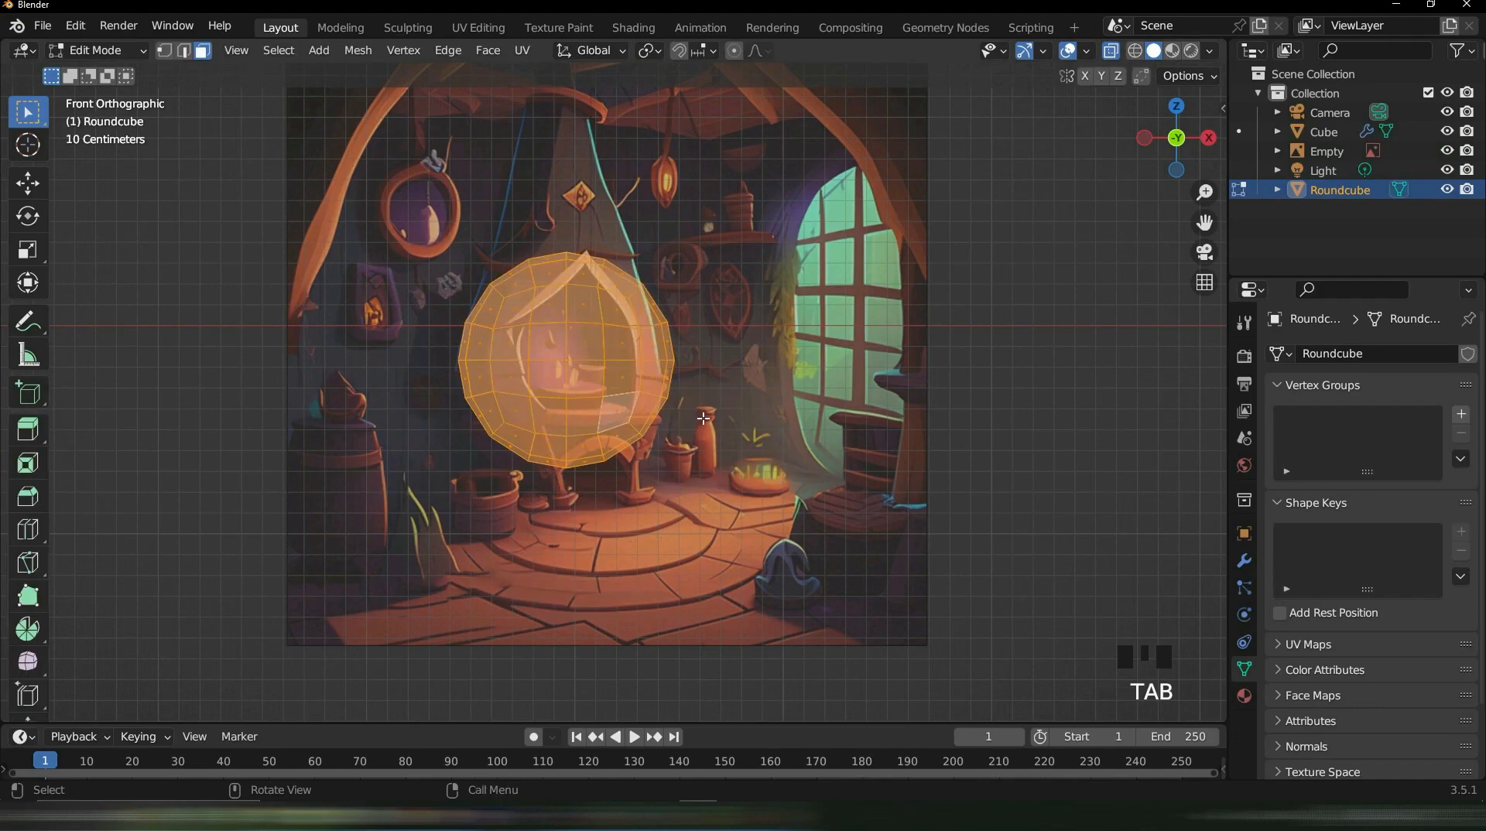
key(1)
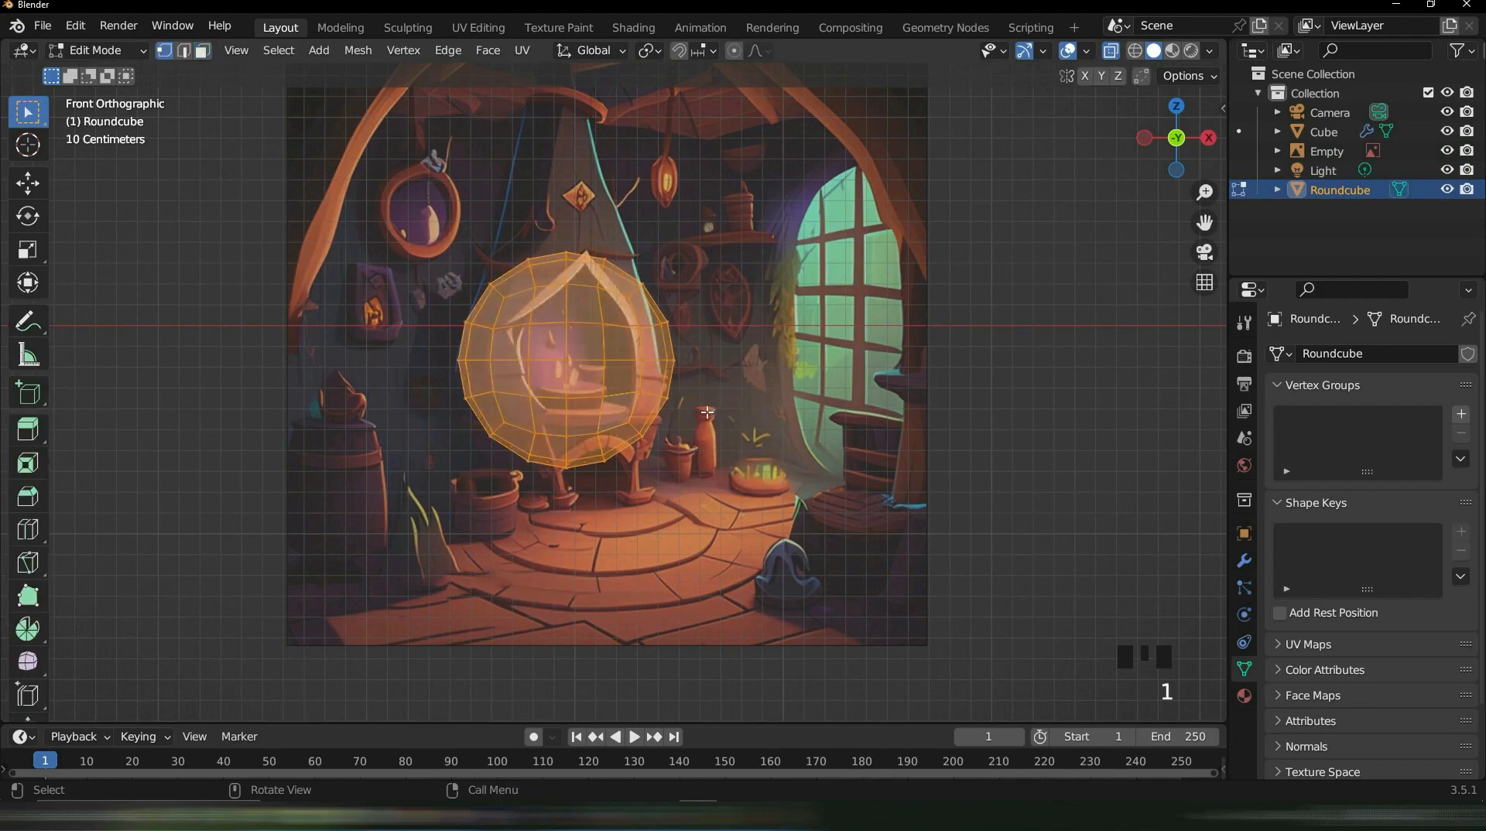
scroll(606, 383, up, 3)
shift+middle_drag(882, 364, 1024, 302)
key(KP_1)
scroll(755, 238, up, 2)
shift+middle_drag(944, 235, 815, 393)
scroll(815, 392, down, 2)
shift+middle_drag(751, 226, 745, 355)
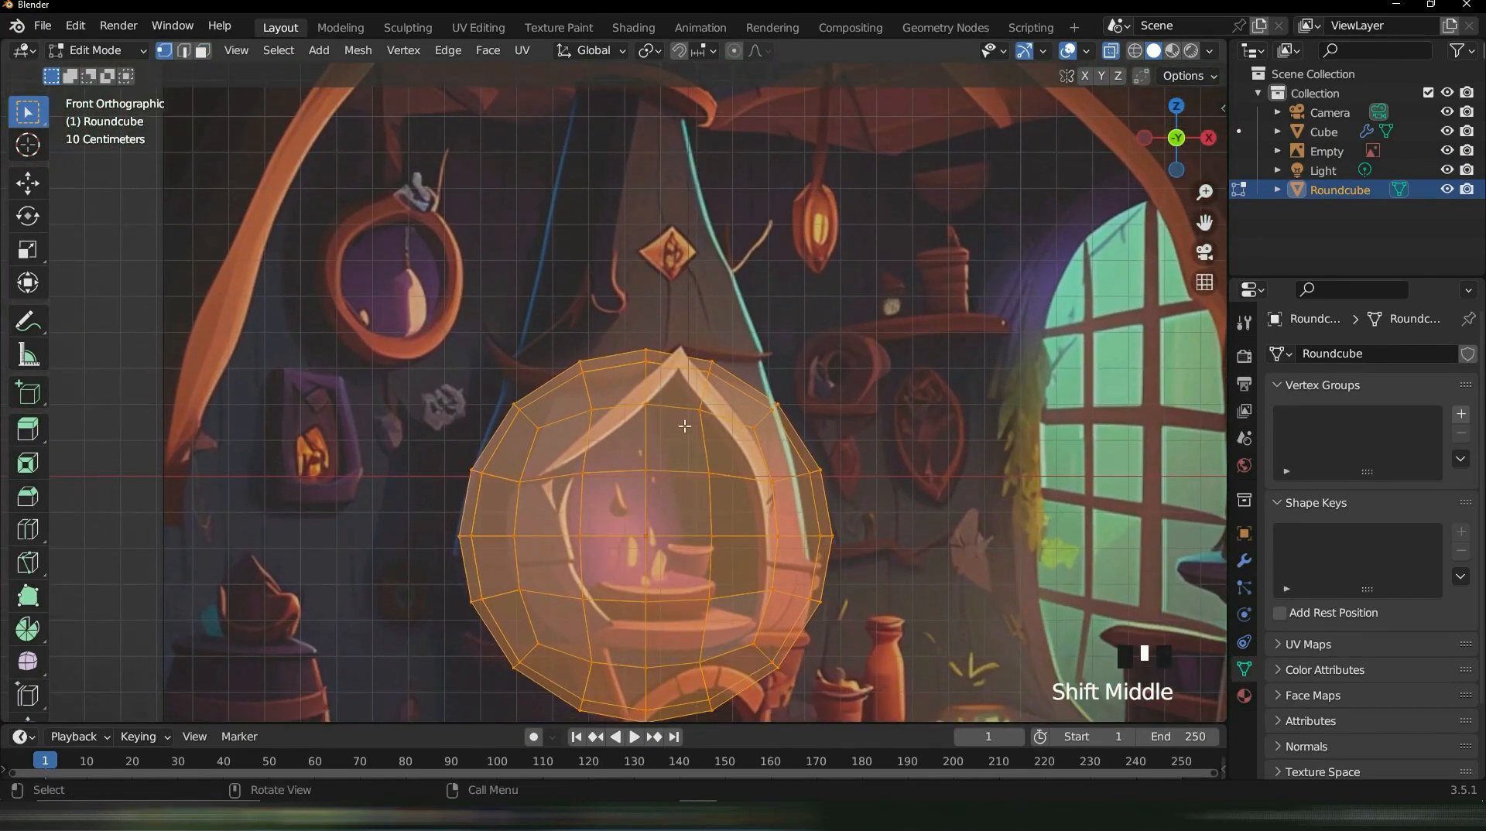
click(513, 404)
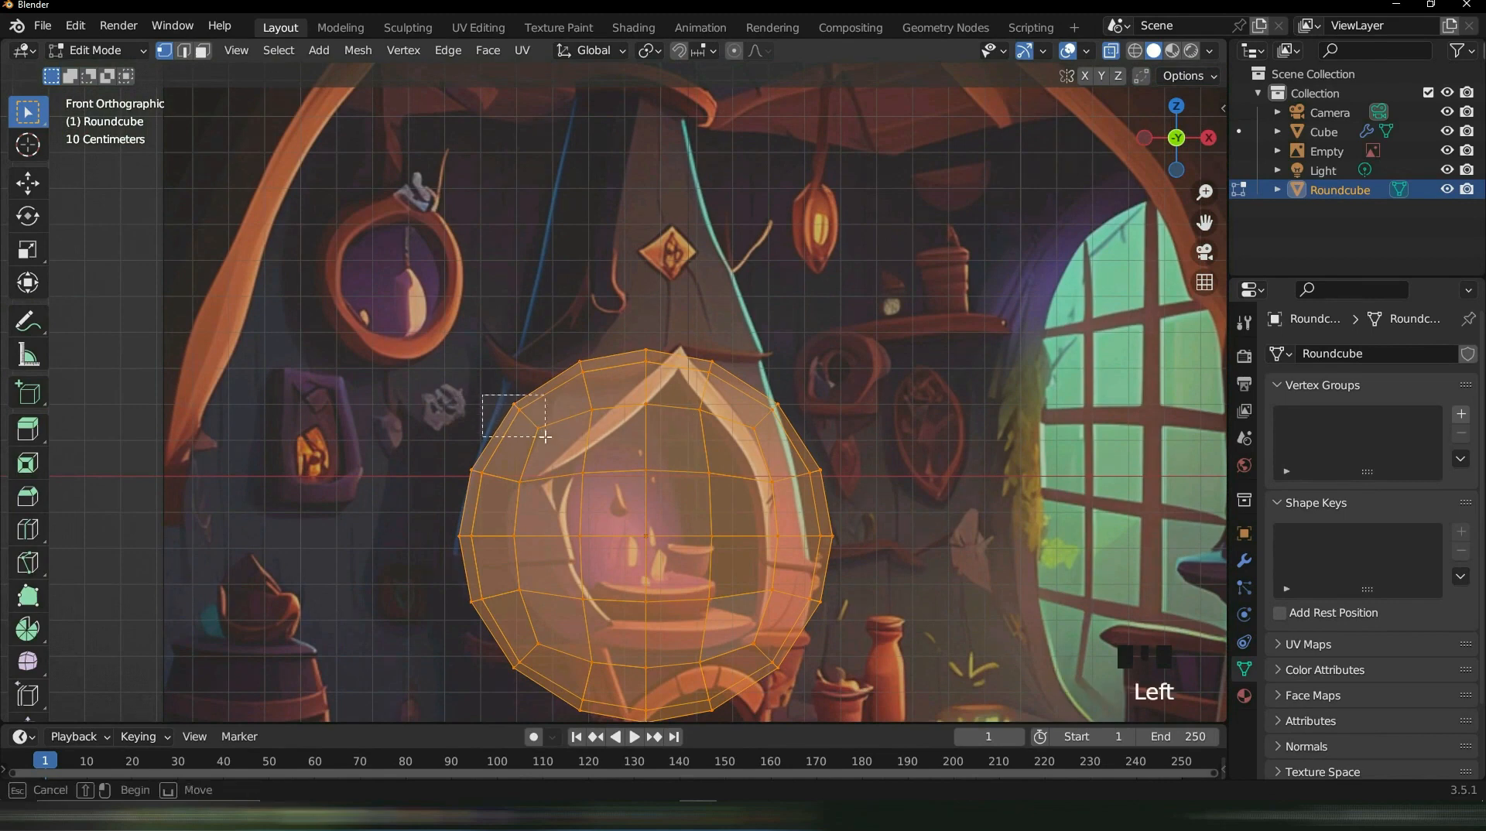
key(g)
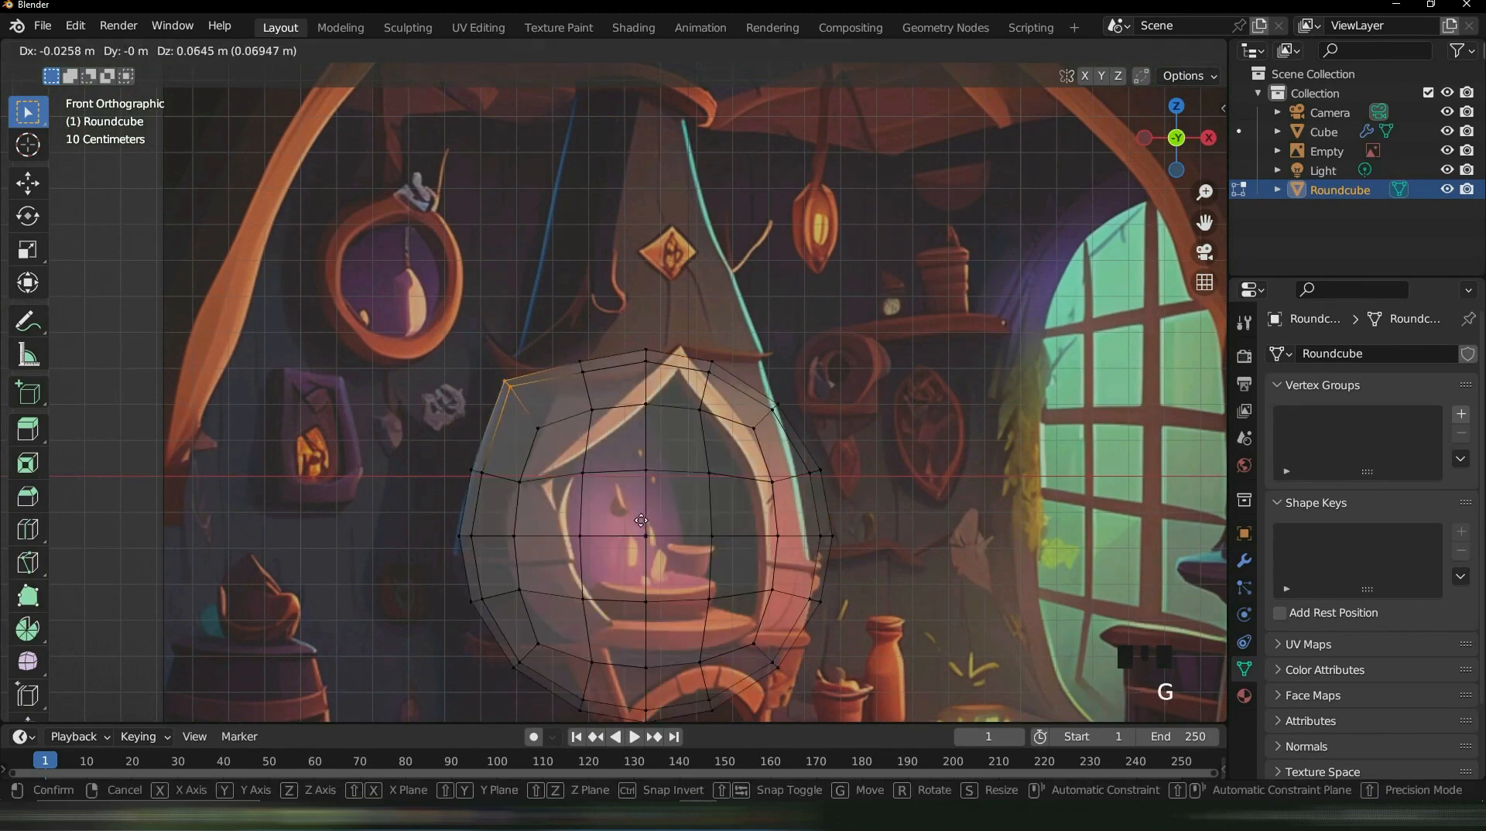
click(645, 525)
key(ctrl+z)
key(ctrl+z)
key(ctrl+z)
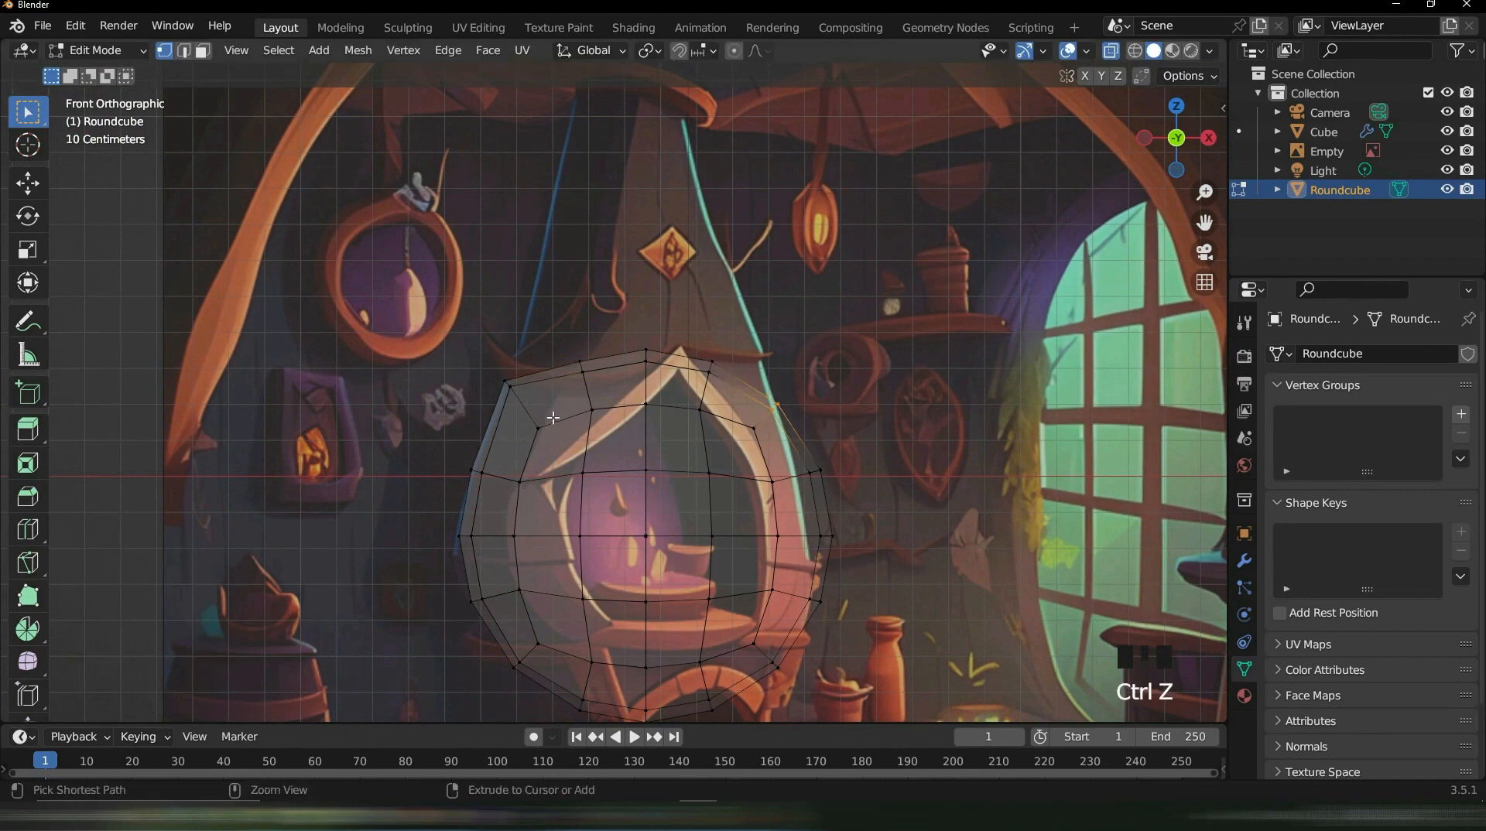
Select the full horizontal vertex row just below the round cube's top rows and widen it along X
drag(459, 400, 917, 416)
key(s)
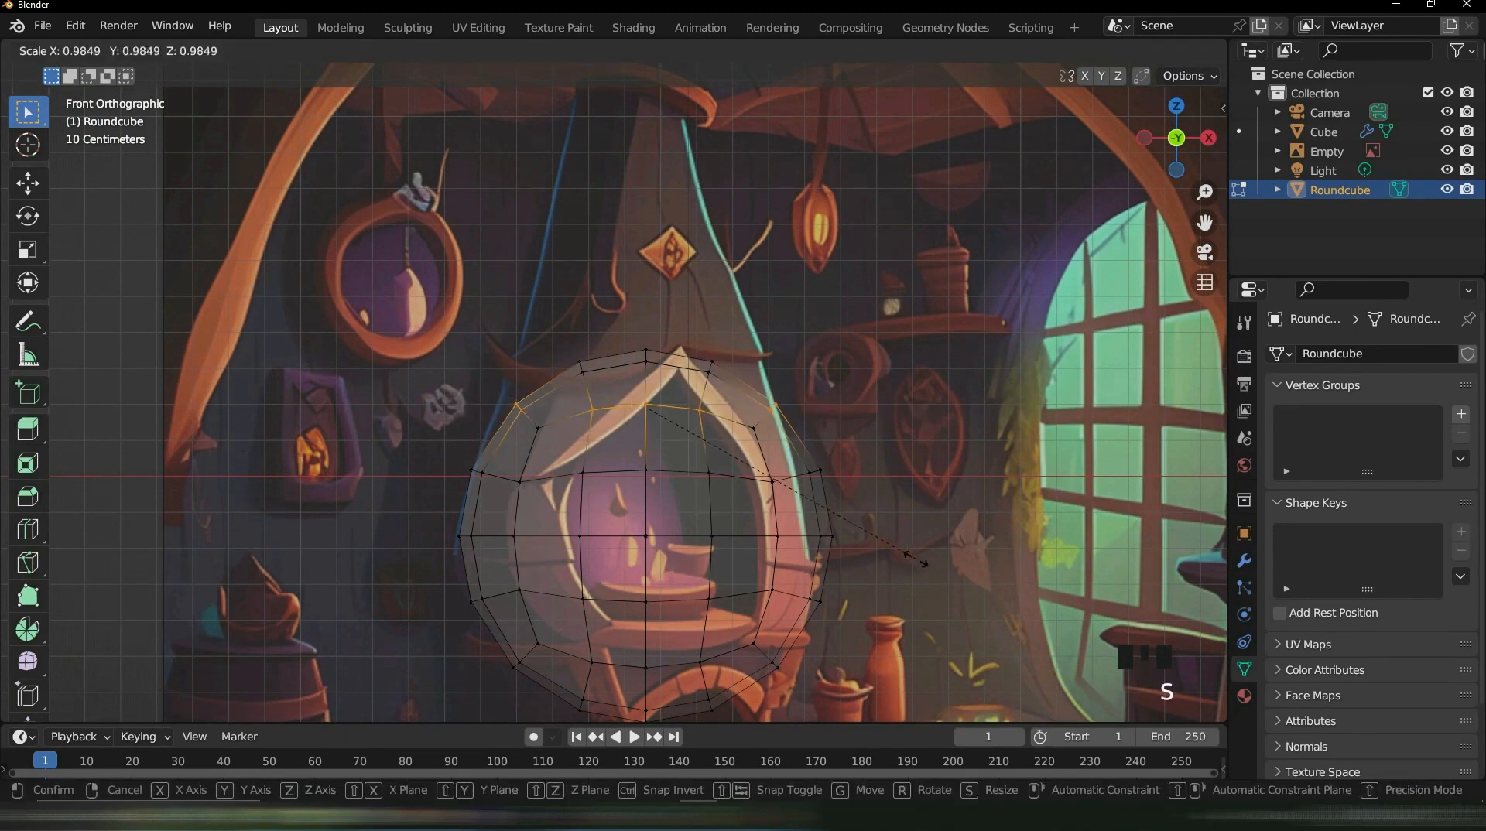
key(x)
click(955, 547)
Raise the round cube's top vertices about 0.716 m along Z and scale them along X to fit the reference chimney
key(g)
key(z)
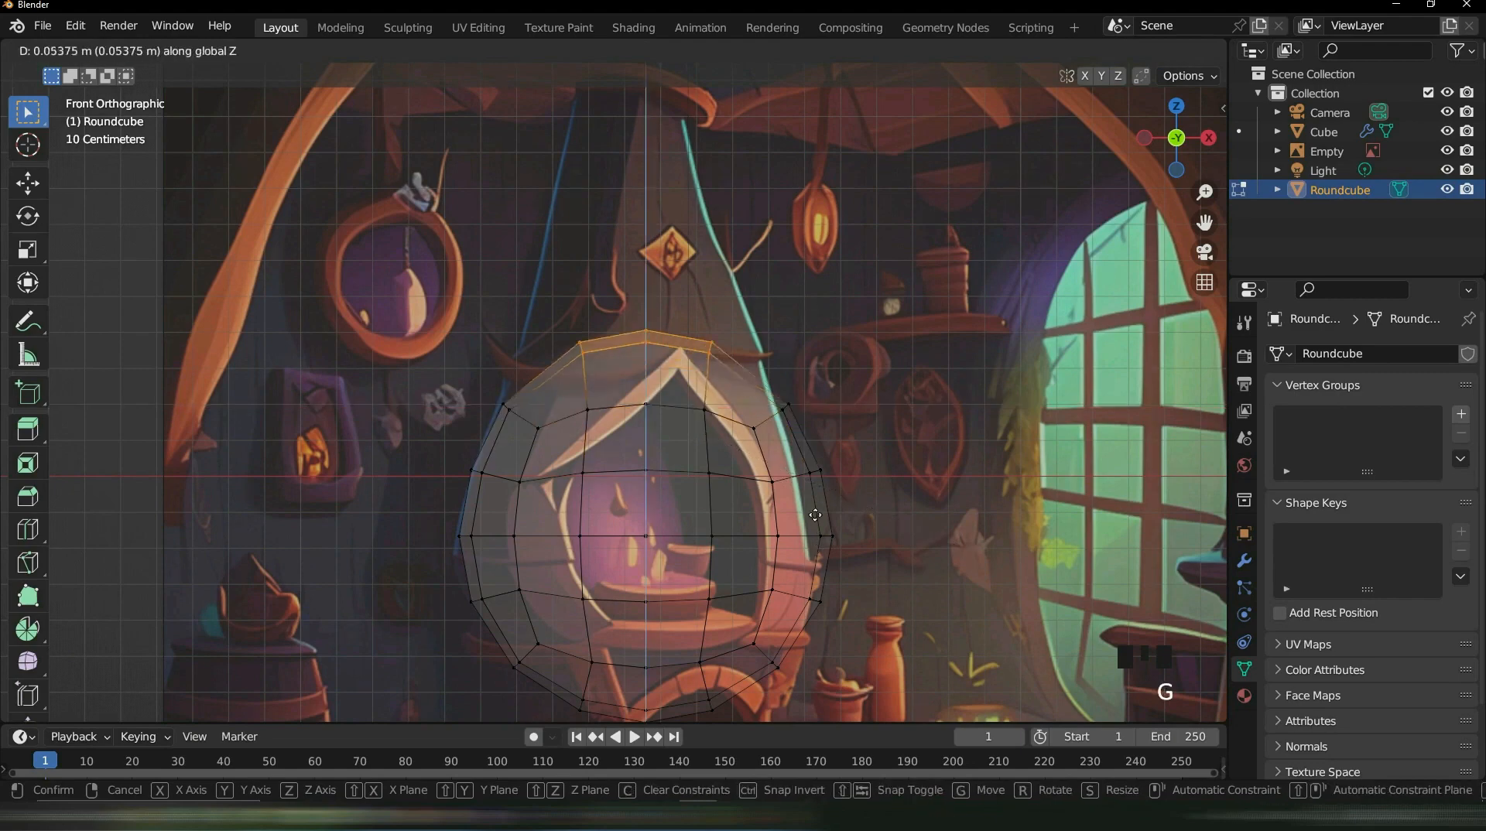
click(1034, 341)
key(s)
key(z)
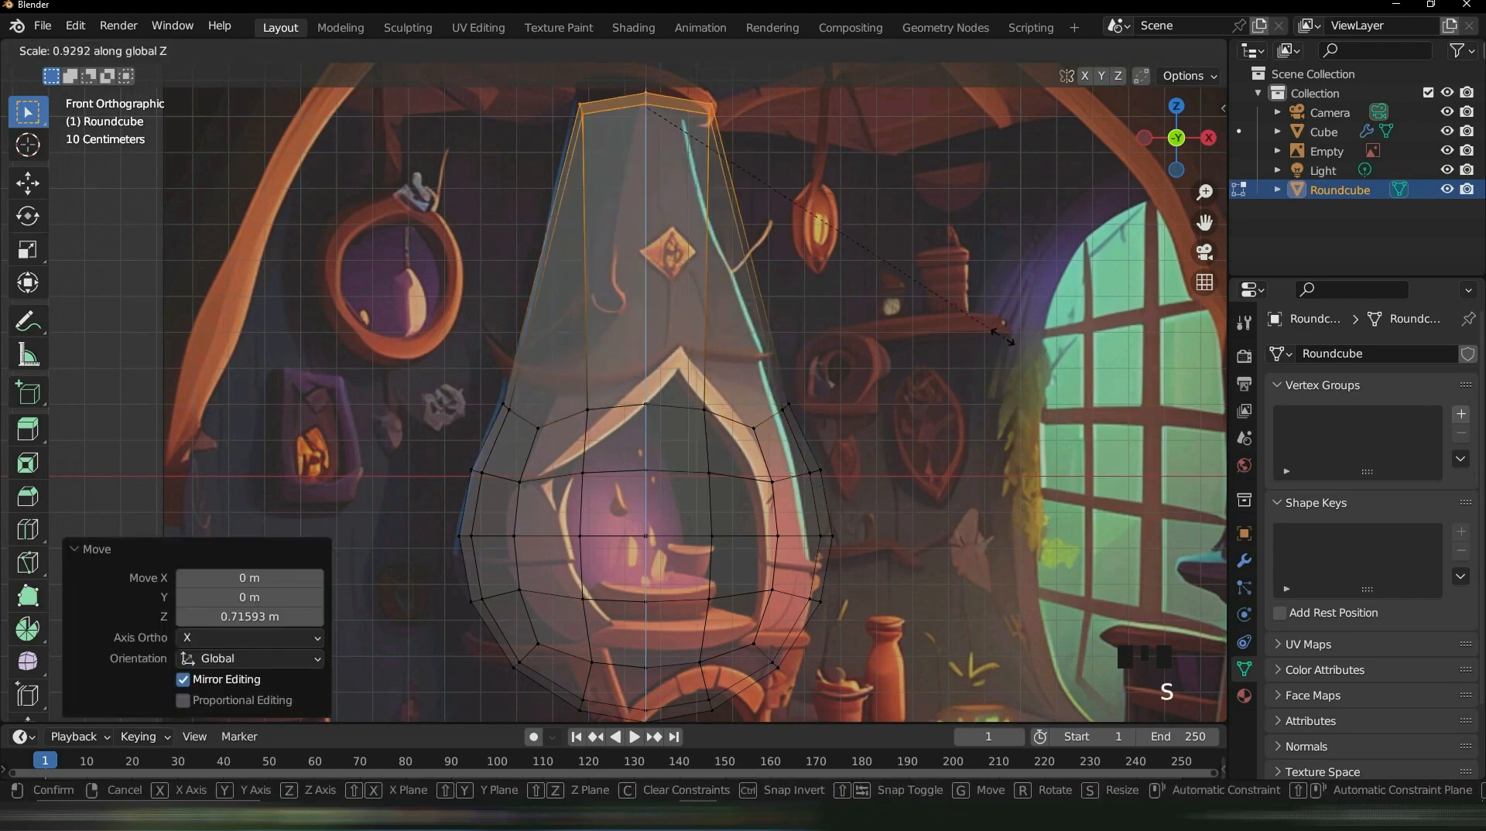
key(x)
click(990, 333)
Select the lowest vertex rows of the fireplace body and move them up to flatten its underside
scroll(926, 264, up, 1)
shift+middle_drag(823, 470, 823, 440)
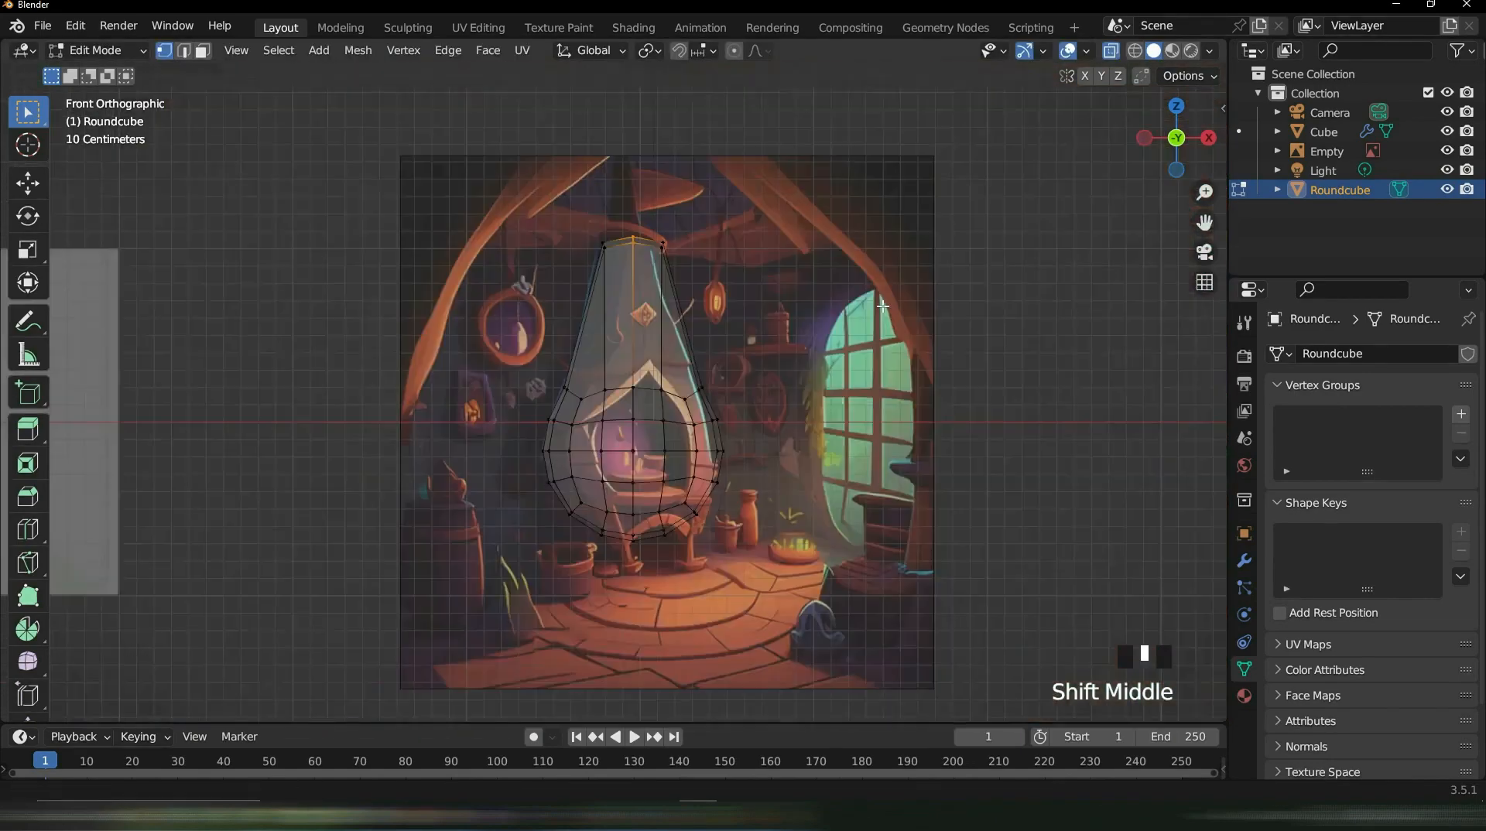
scroll(824, 439, up, 2)
scroll(823, 439, up, 2)
scroll(890, 495, up, 1)
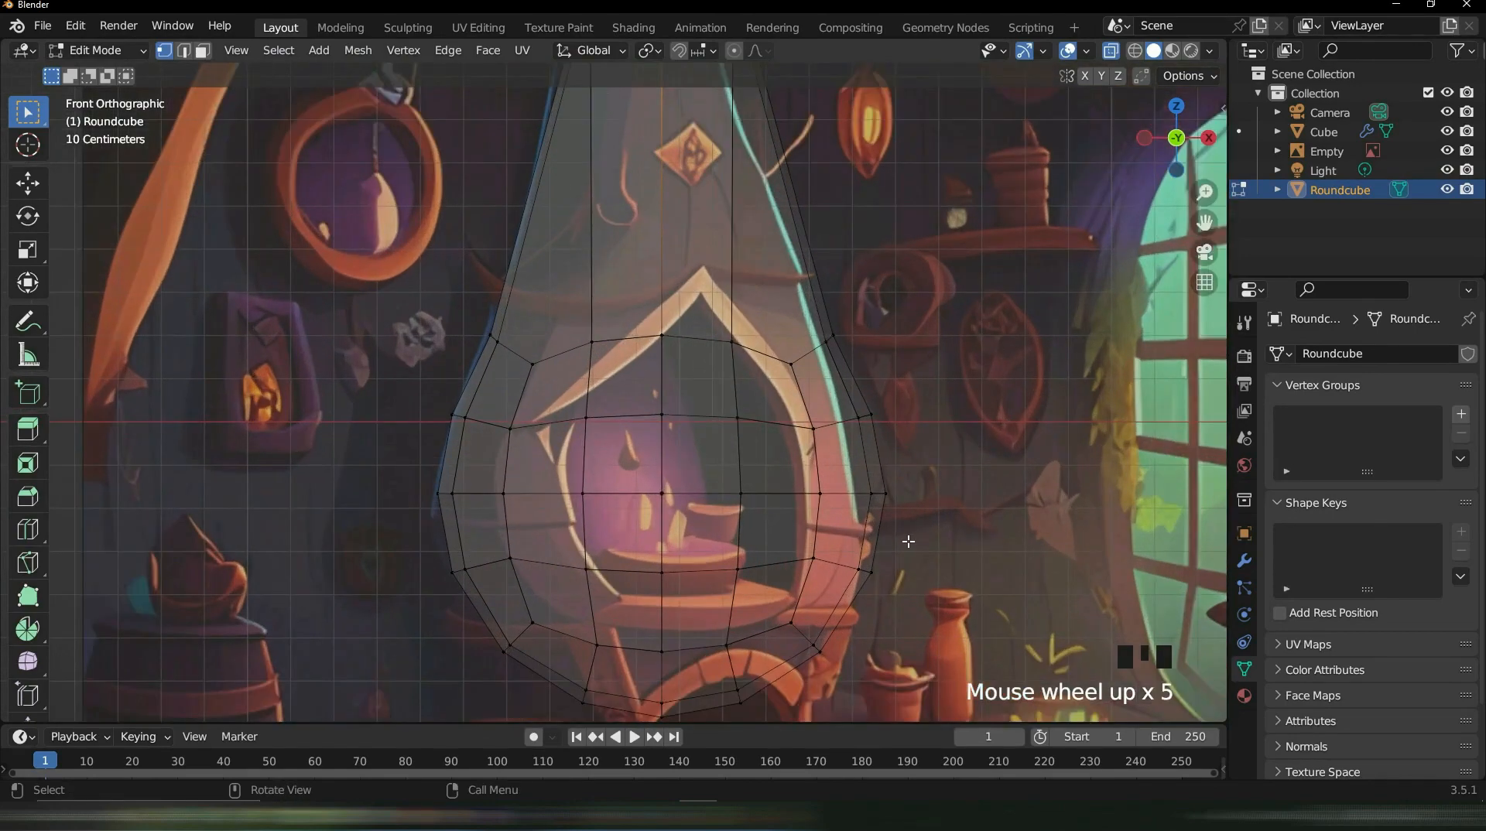
scroll(890, 495, down, 2)
scroll(890, 495, up, 3)
shift+middle_drag(890, 495, 859, 271)
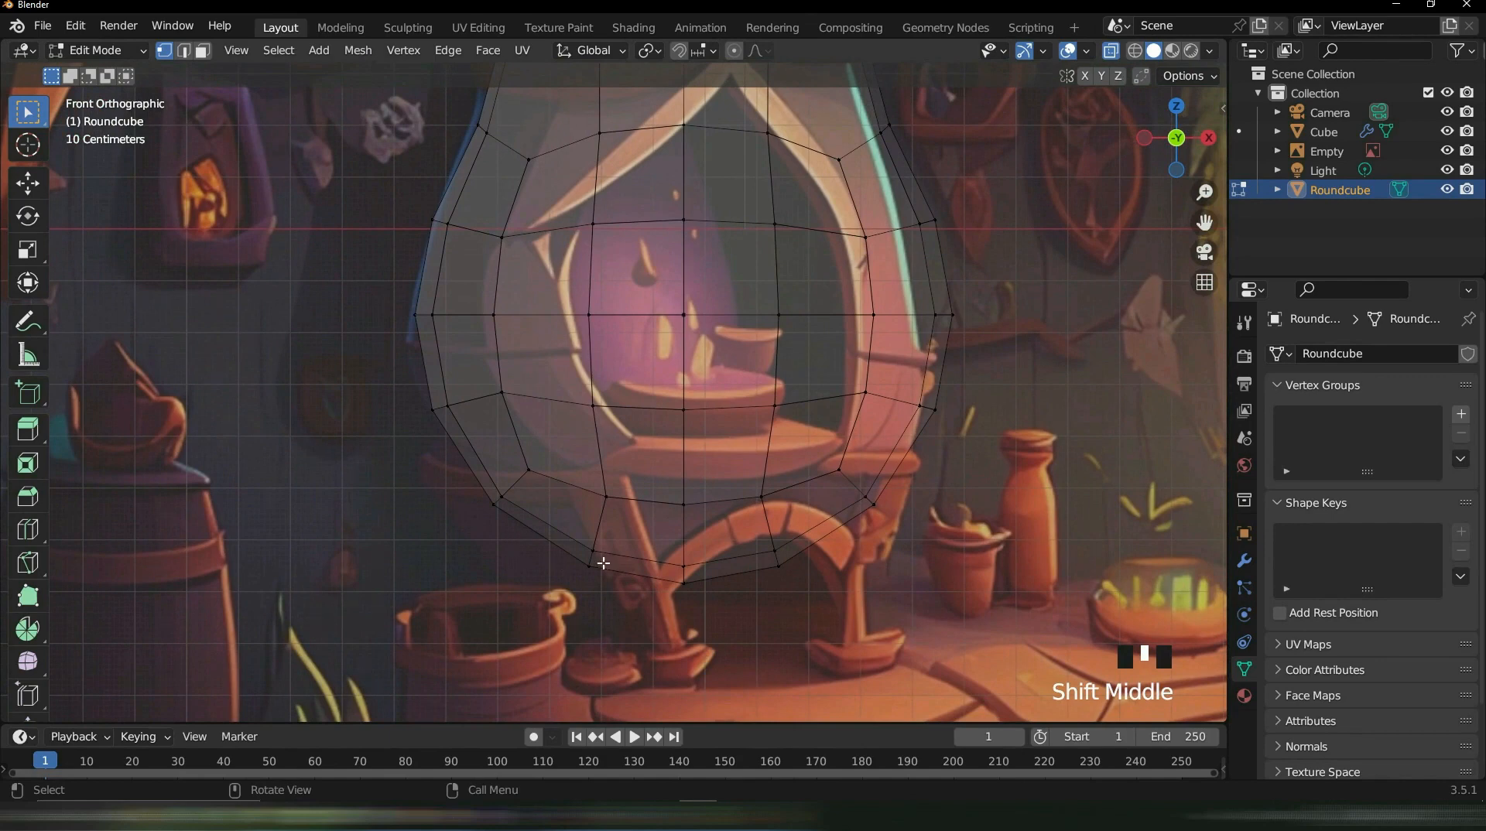
drag(410, 457, 857, 548)
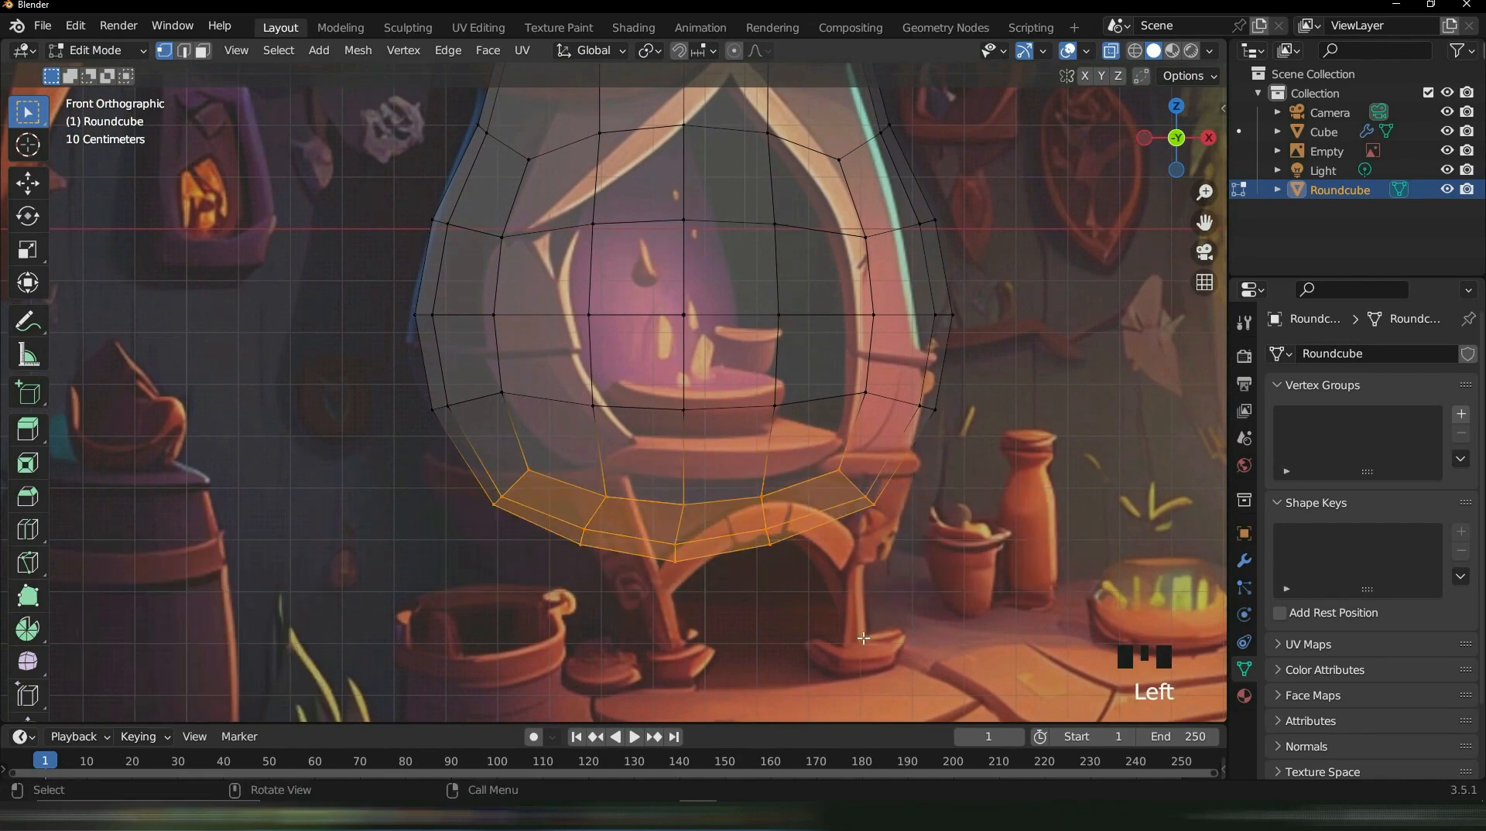
key(g)
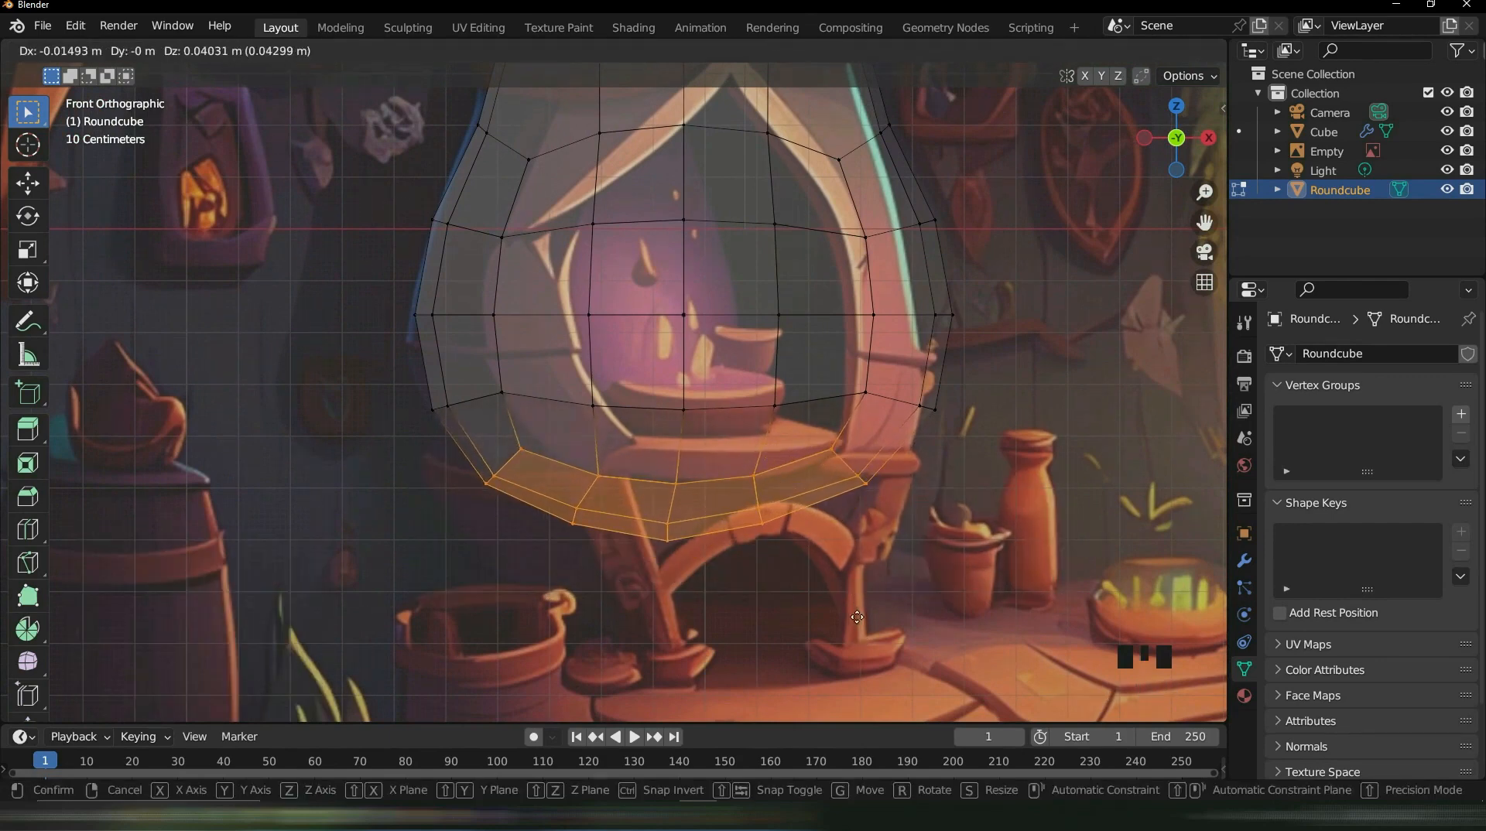
click(857, 616)
Select the outer vertices on both sides just above the underside and move them down about 0.025 m
click(934, 409)
shift+click(499, 372)
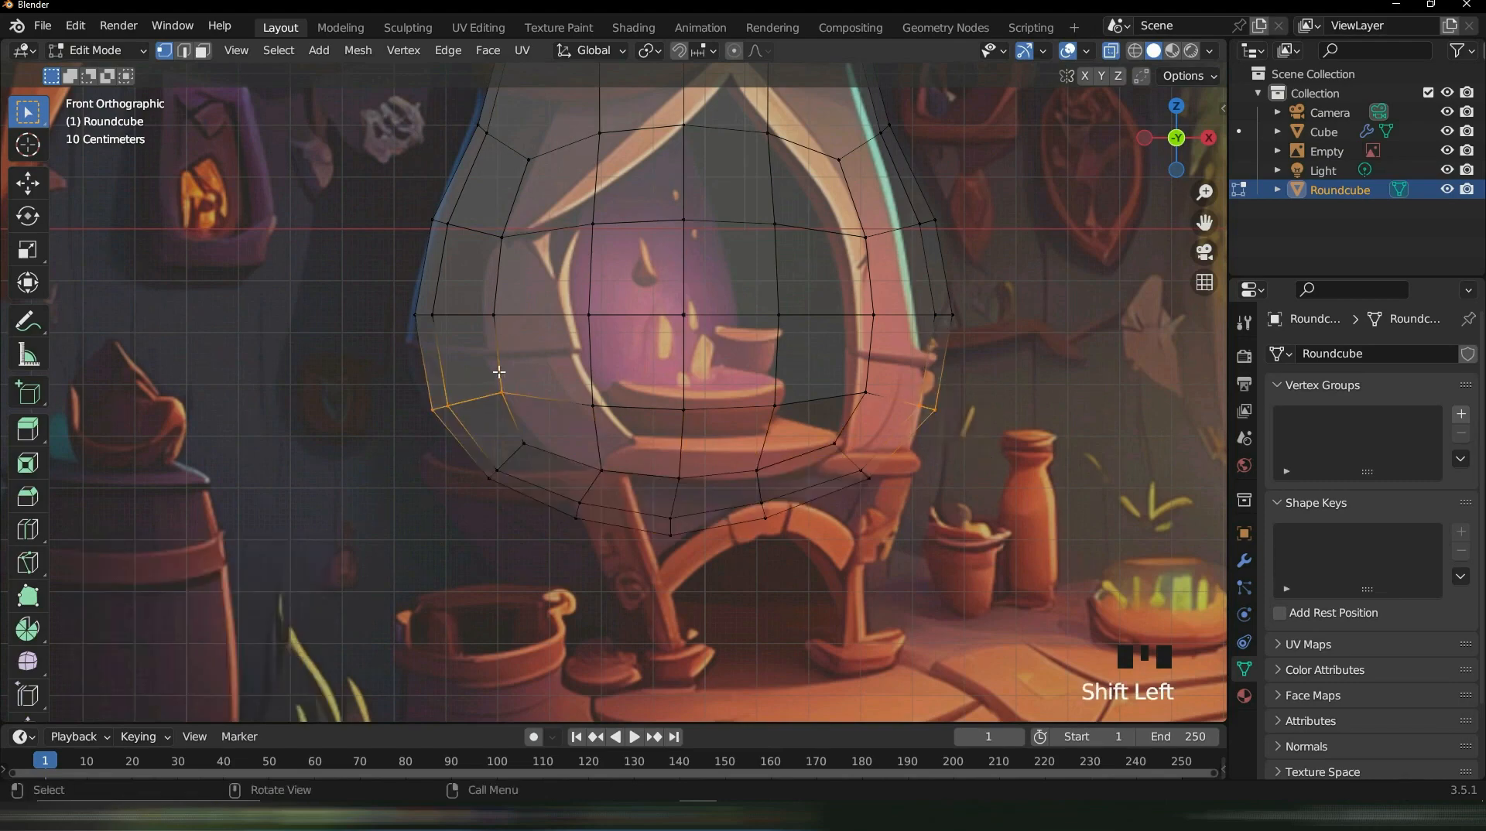
drag(375, 379, 458, 444)
shift+drag(914, 370, 1003, 456)
key(g)
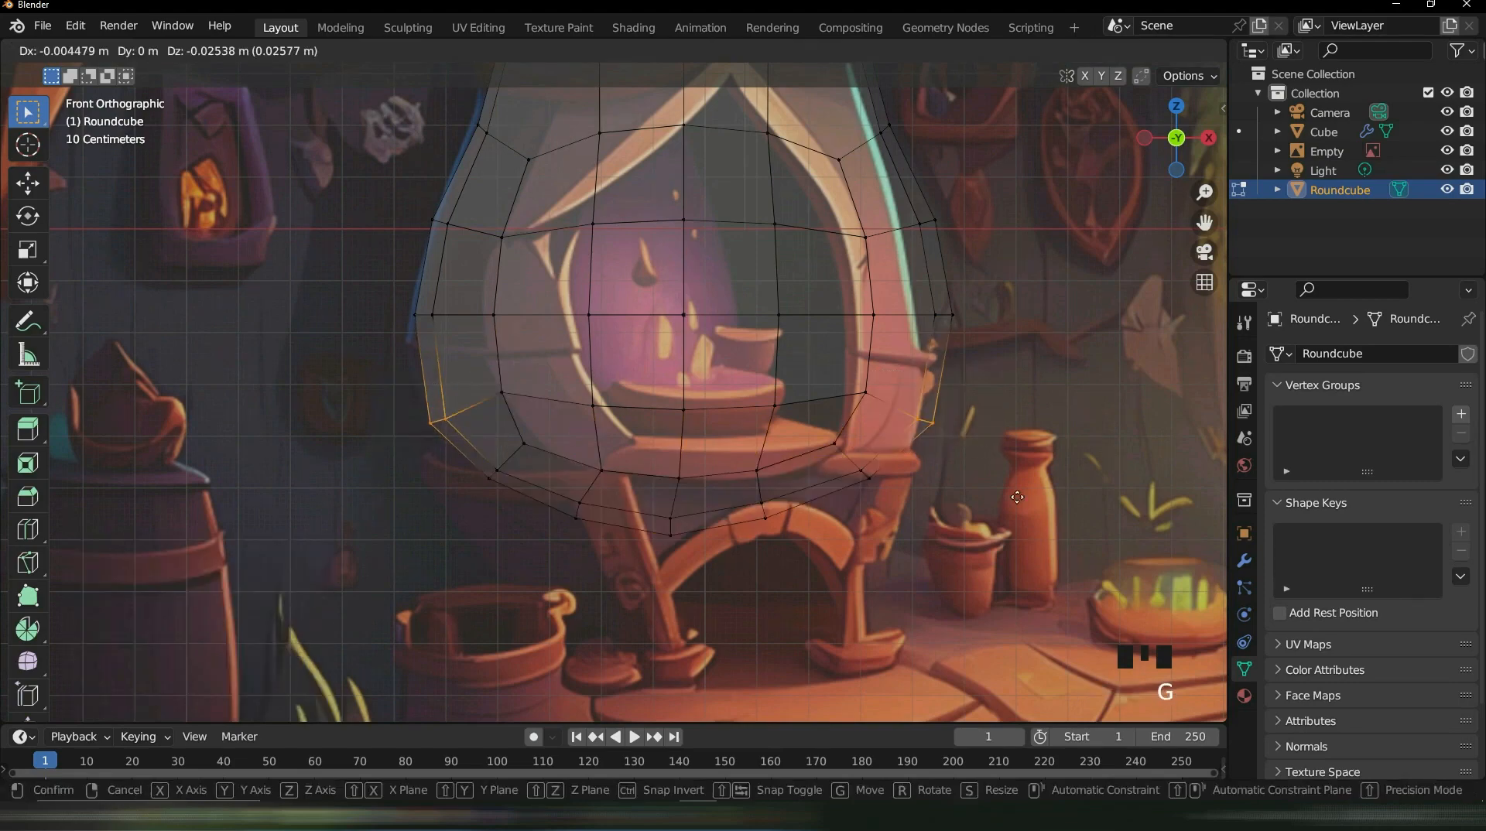
click(1016, 496)
Raise the upper side vertices about 0.097 m and narrow them along X, then raise the side vertices below about 0.028 m
key(s)
key(x)
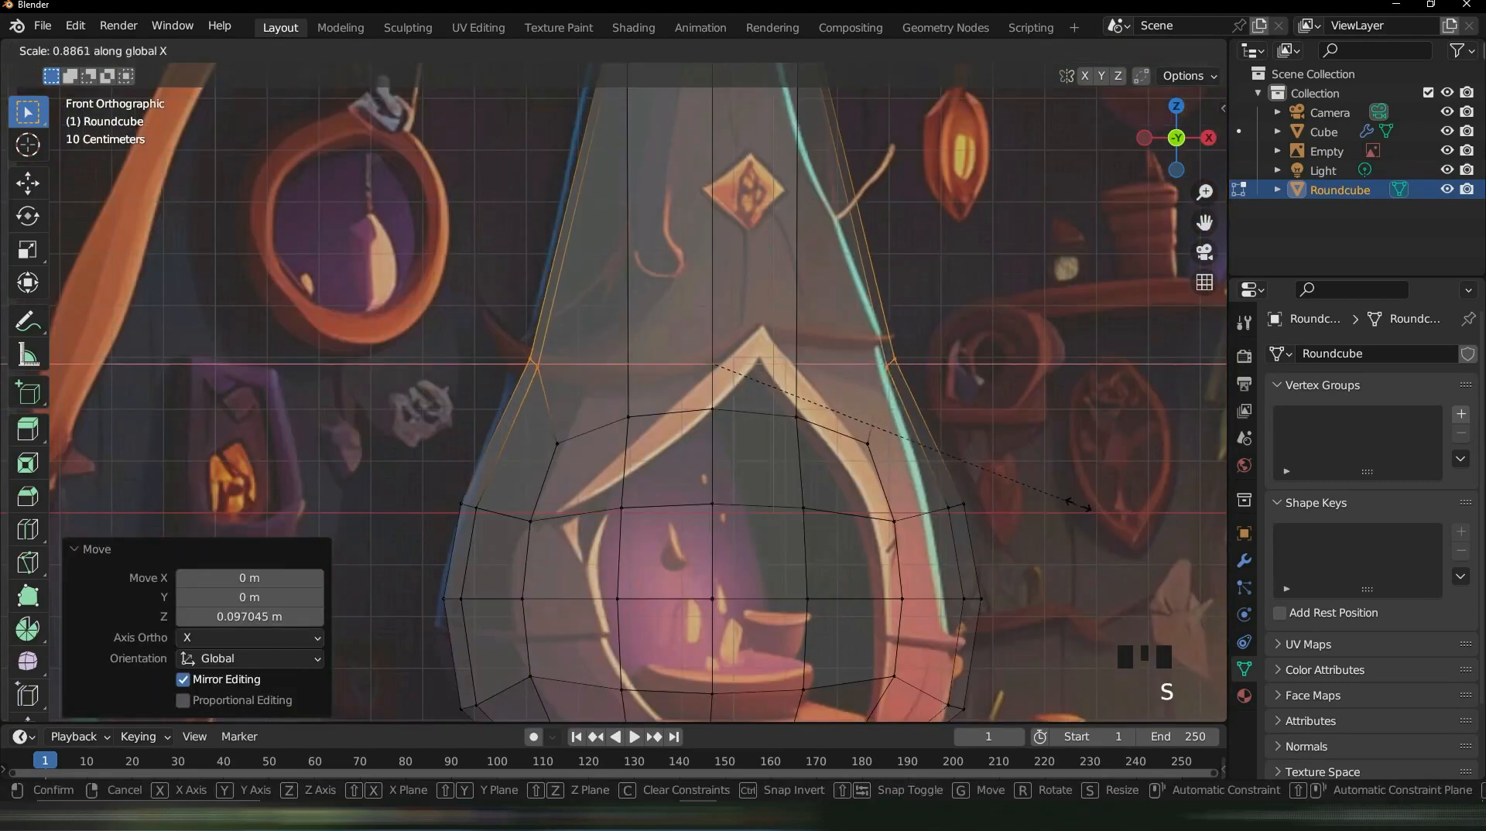
key(Escape)
drag(935, 481, 987, 539)
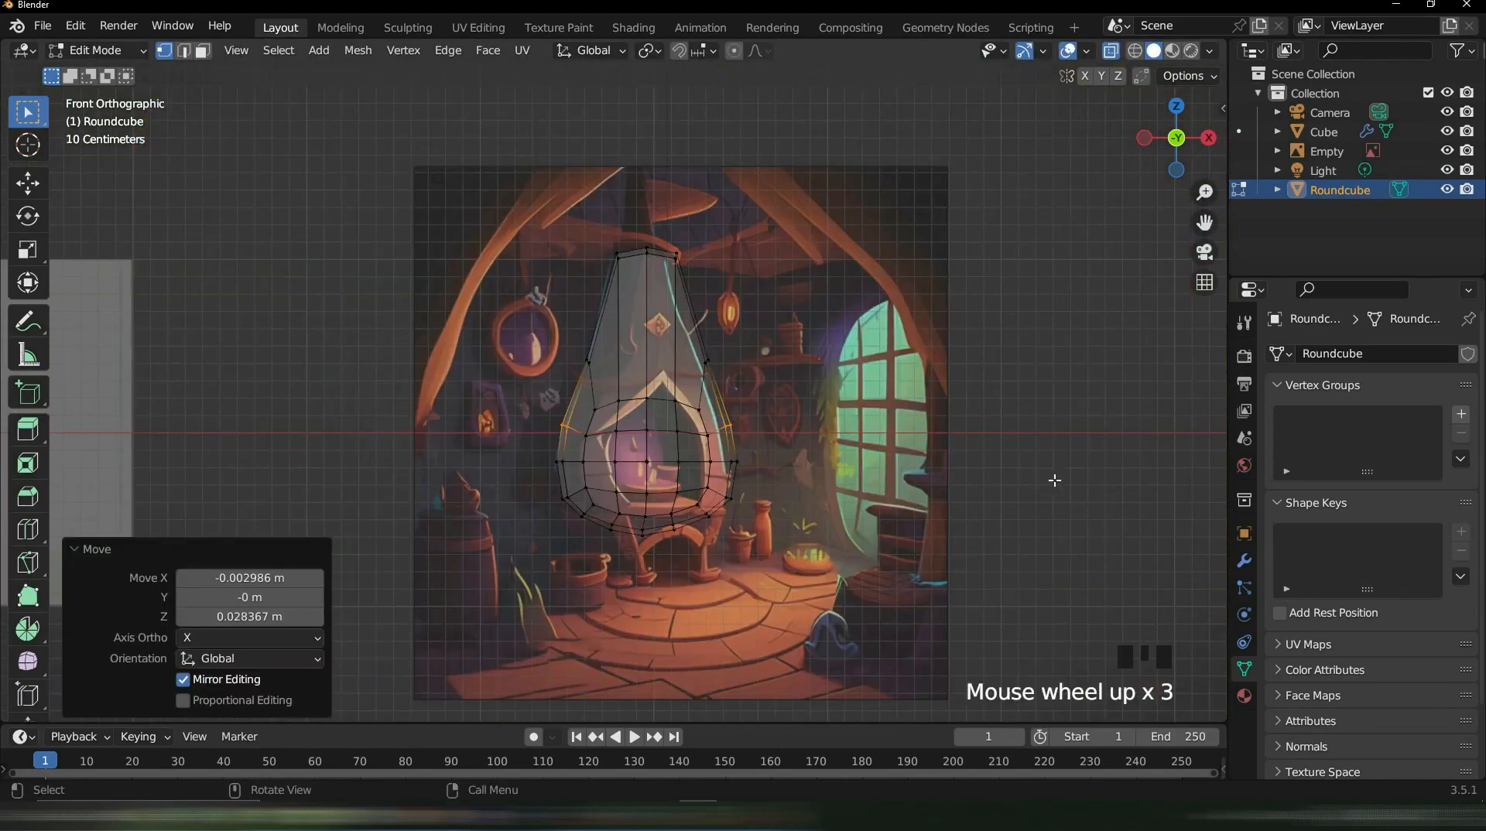
Turn off X-ray to inspect the fireplace body as a solid mesh
middle_drag(1053, 480, 820, 433)
scroll(766, 448, up, 3)
middle_drag(831, 490, 783, 522)
scroll(681, 509, down, 2)
scroll(783, 522, up, 3)
click(1110, 50)
mouse_move(619, 456)
middle_down()
mouse_move(590, 464)
mouse_move(613, 453)
middle_up()
scroll(613, 454, up, 2)
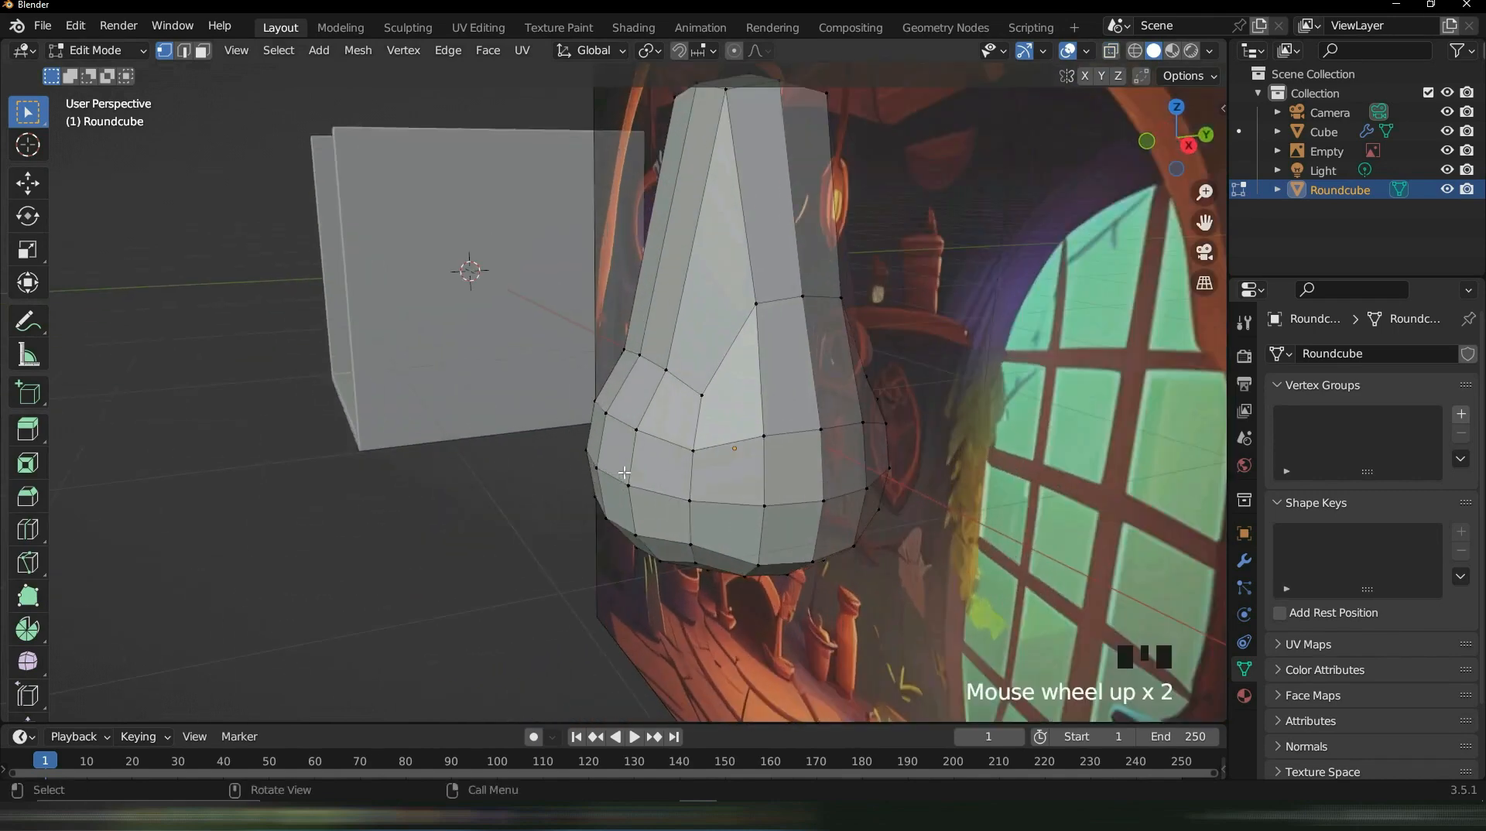
Enable proportional editing and push the body's front centre vertex inward about 0.05 m along Y with a reduced influence radius
click(598, 464)
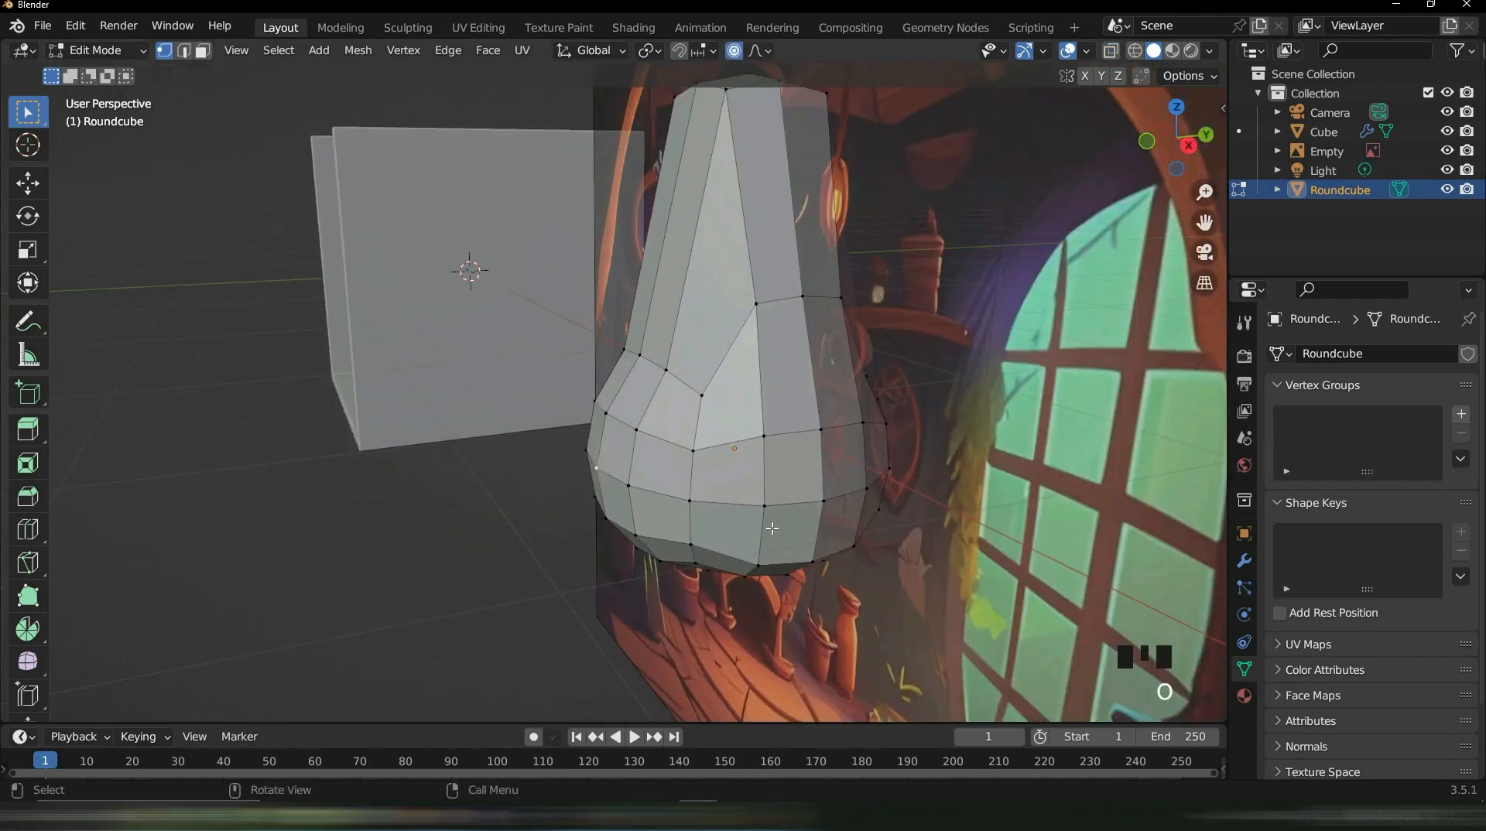
key(g)
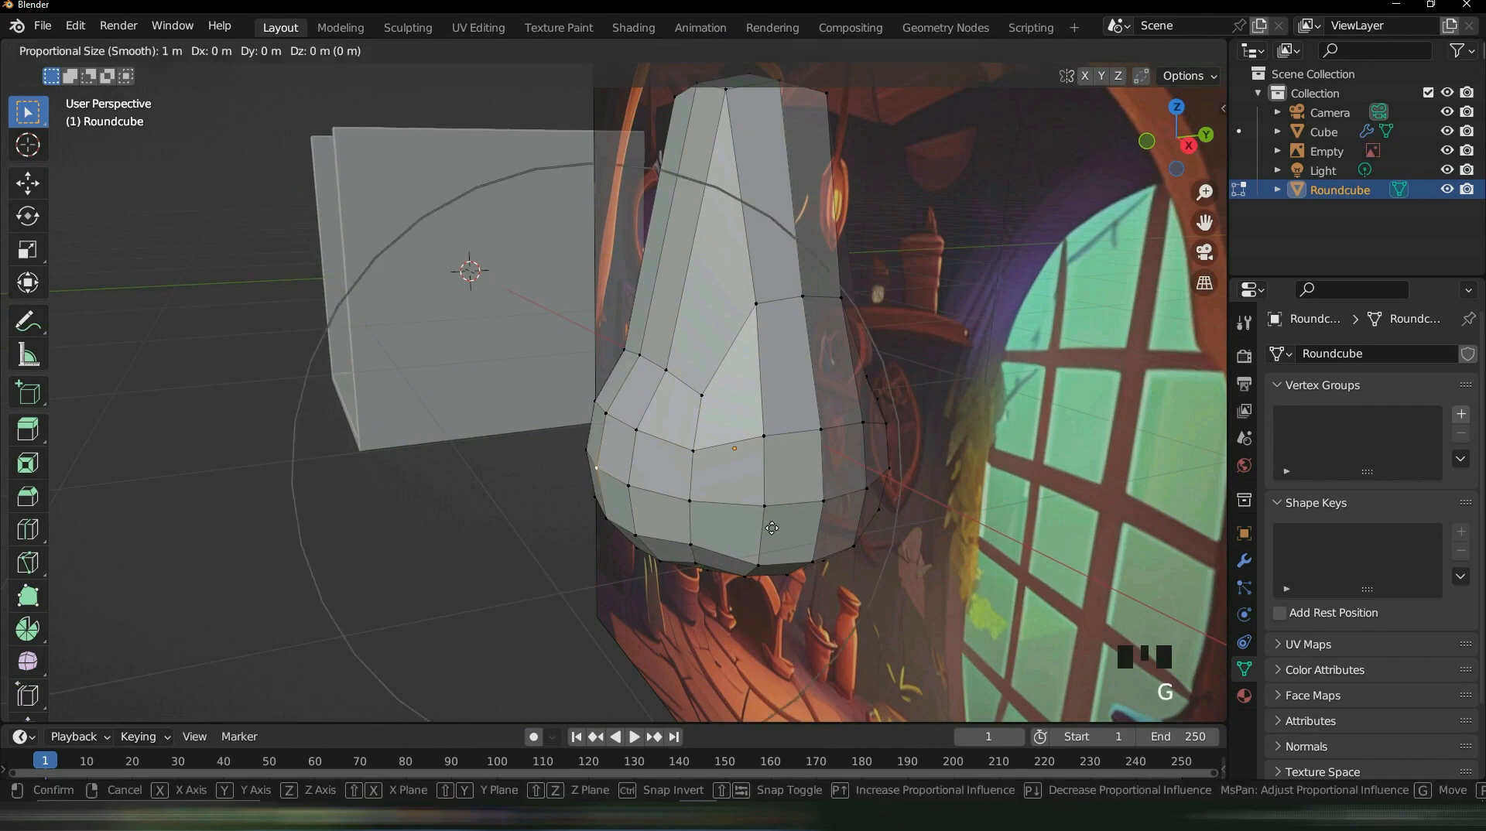
scroll(772, 527, up, 13)
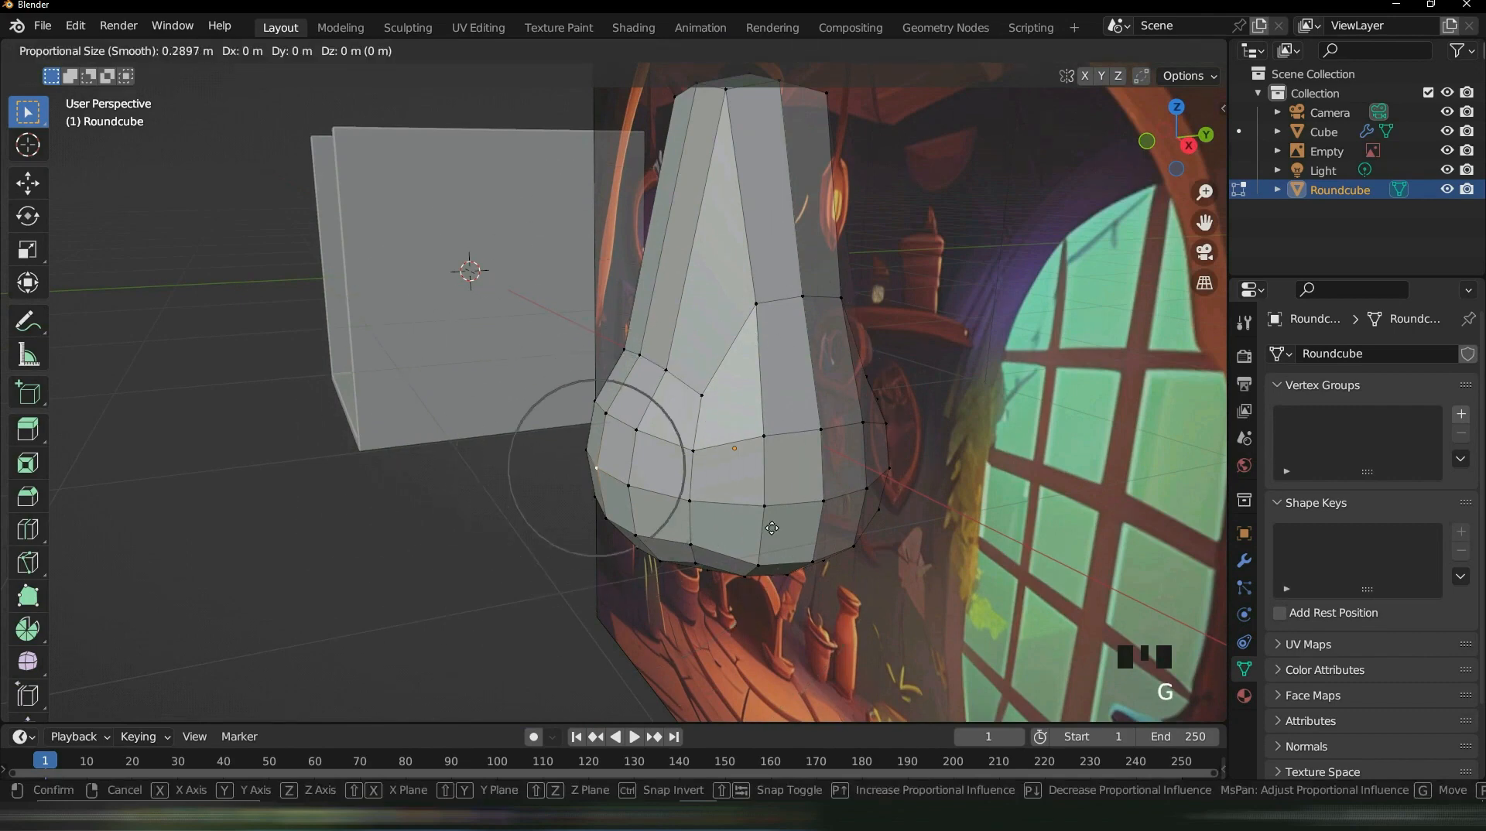
key(y)
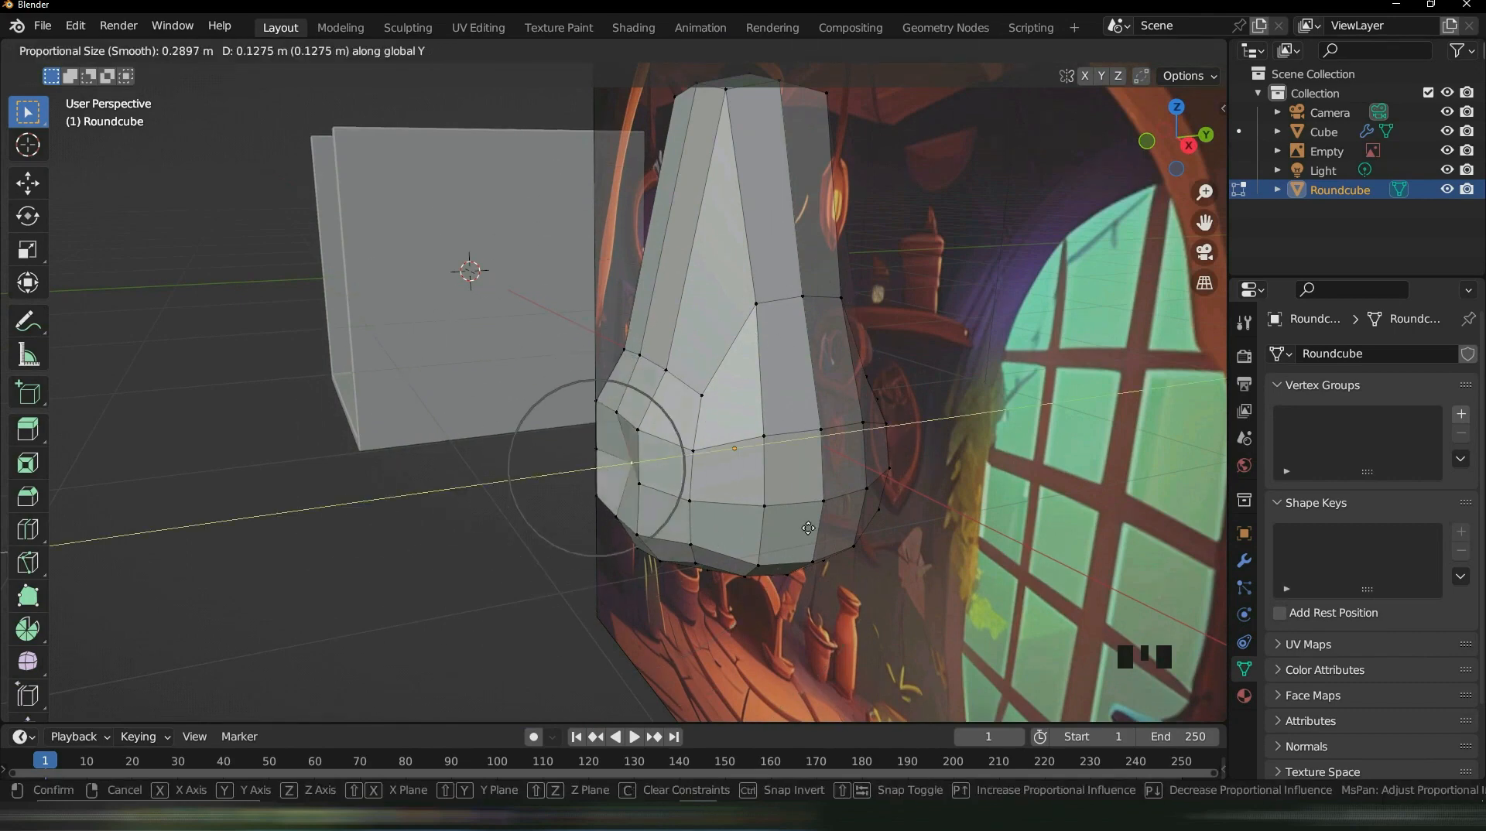
scroll(798, 532, down, 4)
scroll(797, 531, down, 2)
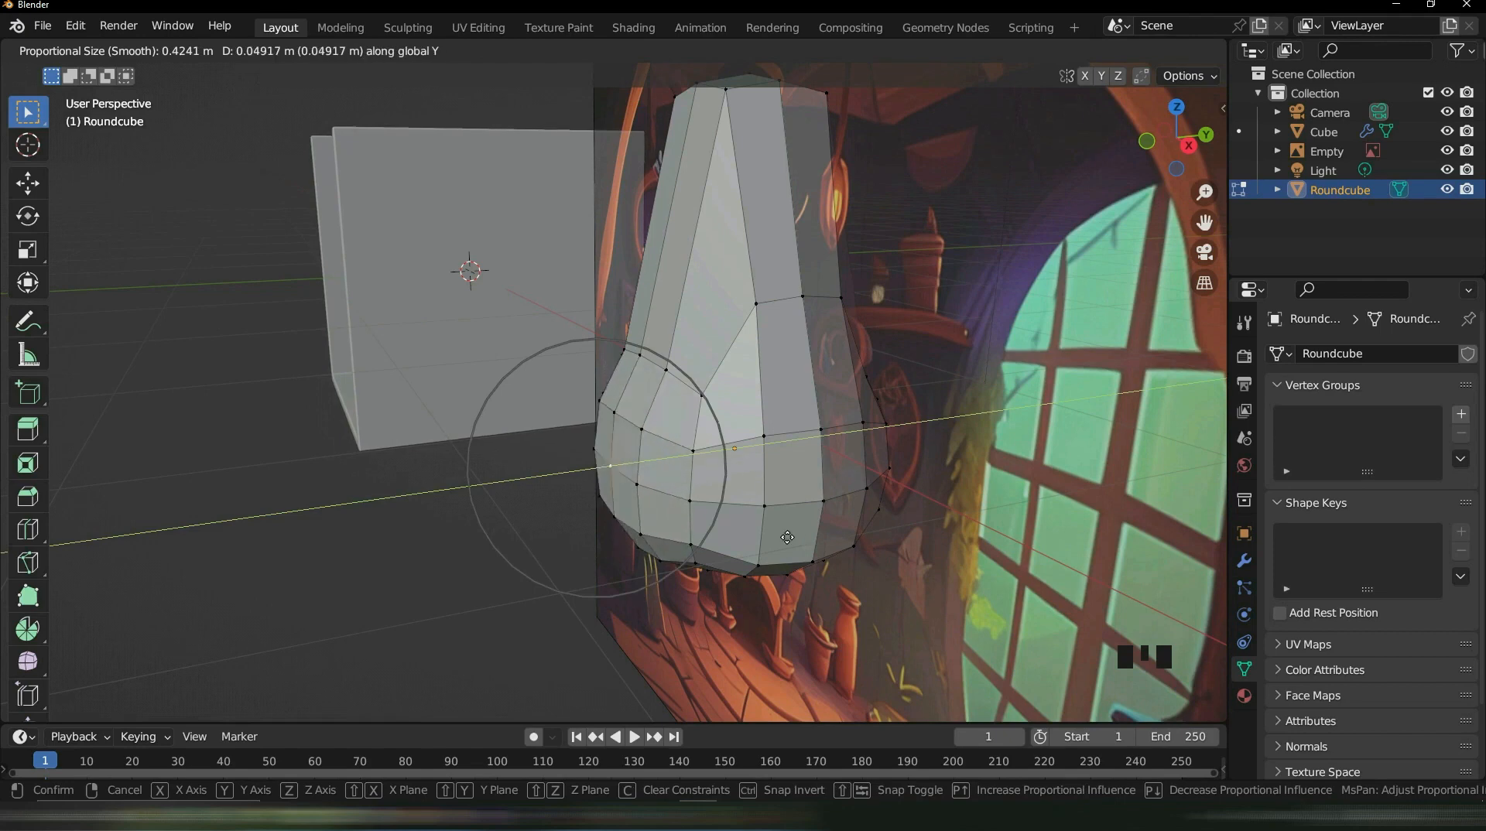
click(789, 528)
Push the body's back centre vertex inward about 0.099 m along Y with a proportional size of 0.513
middle_drag(789, 527, 867, 466)
click(1000, 415)
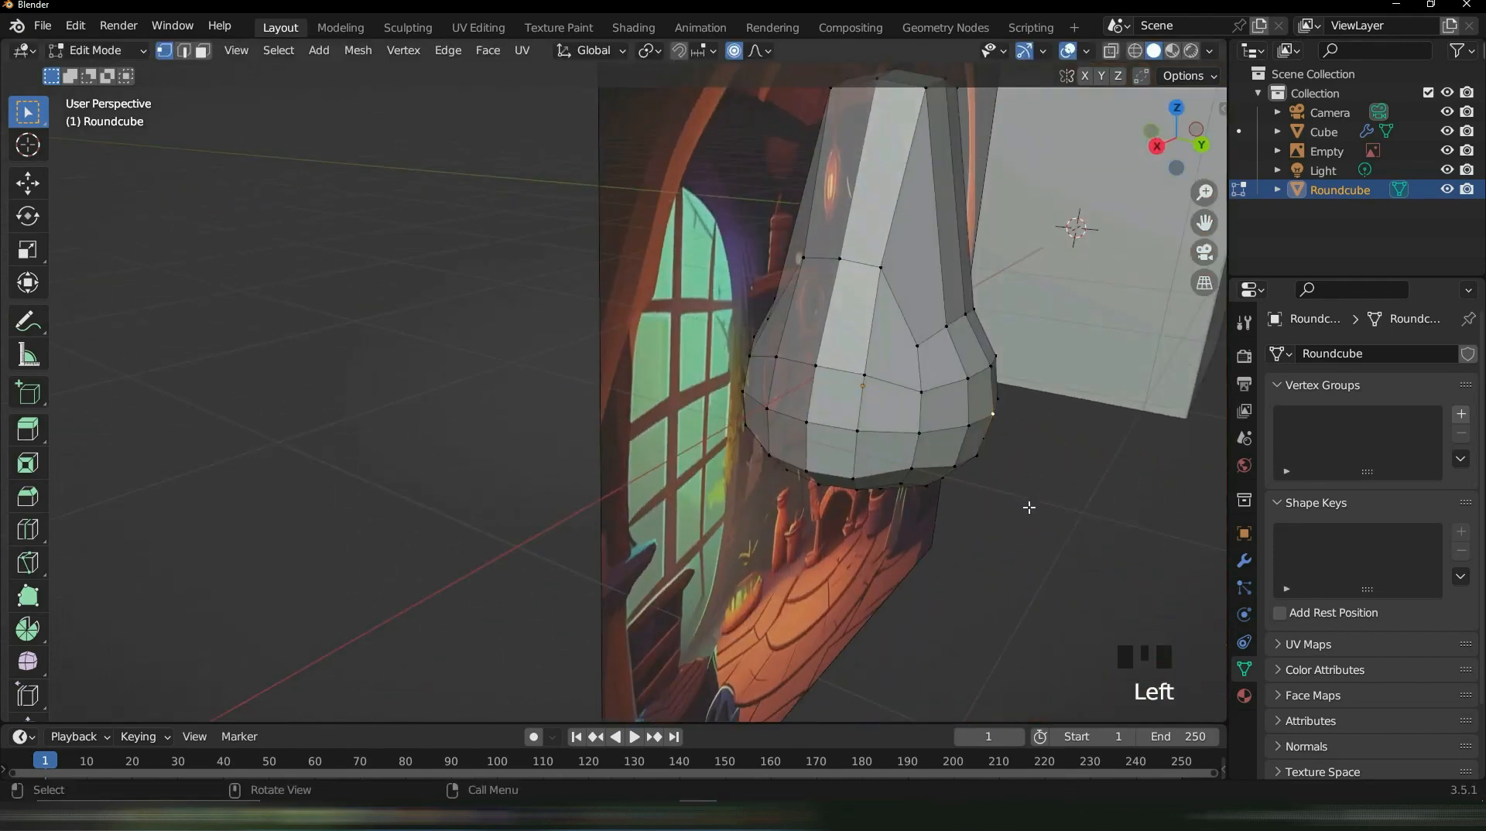
key(g)
key(y)
click(999, 503)
With proportional editing, raise the upper front centre vertex about 0.19 m and the matching back vertex about 0.27 m along Z
middle_drag(998, 503, 779, 413)
scroll(541, 372, up, 2)
middle_drag(464, 364, 364, 356)
scroll(358, 355, up, 2)
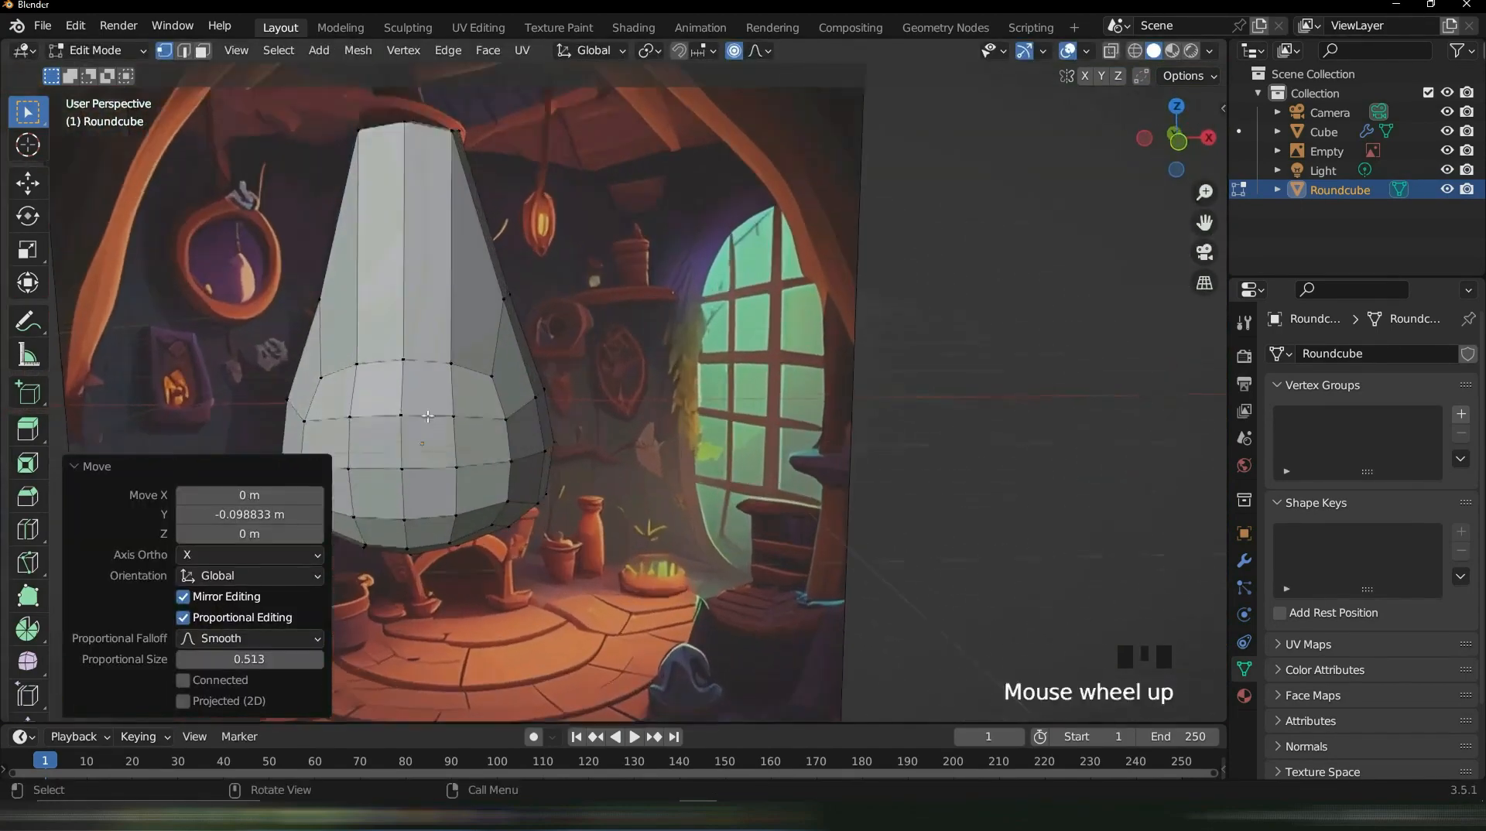
key(g)
key(z)
click(361, 296)
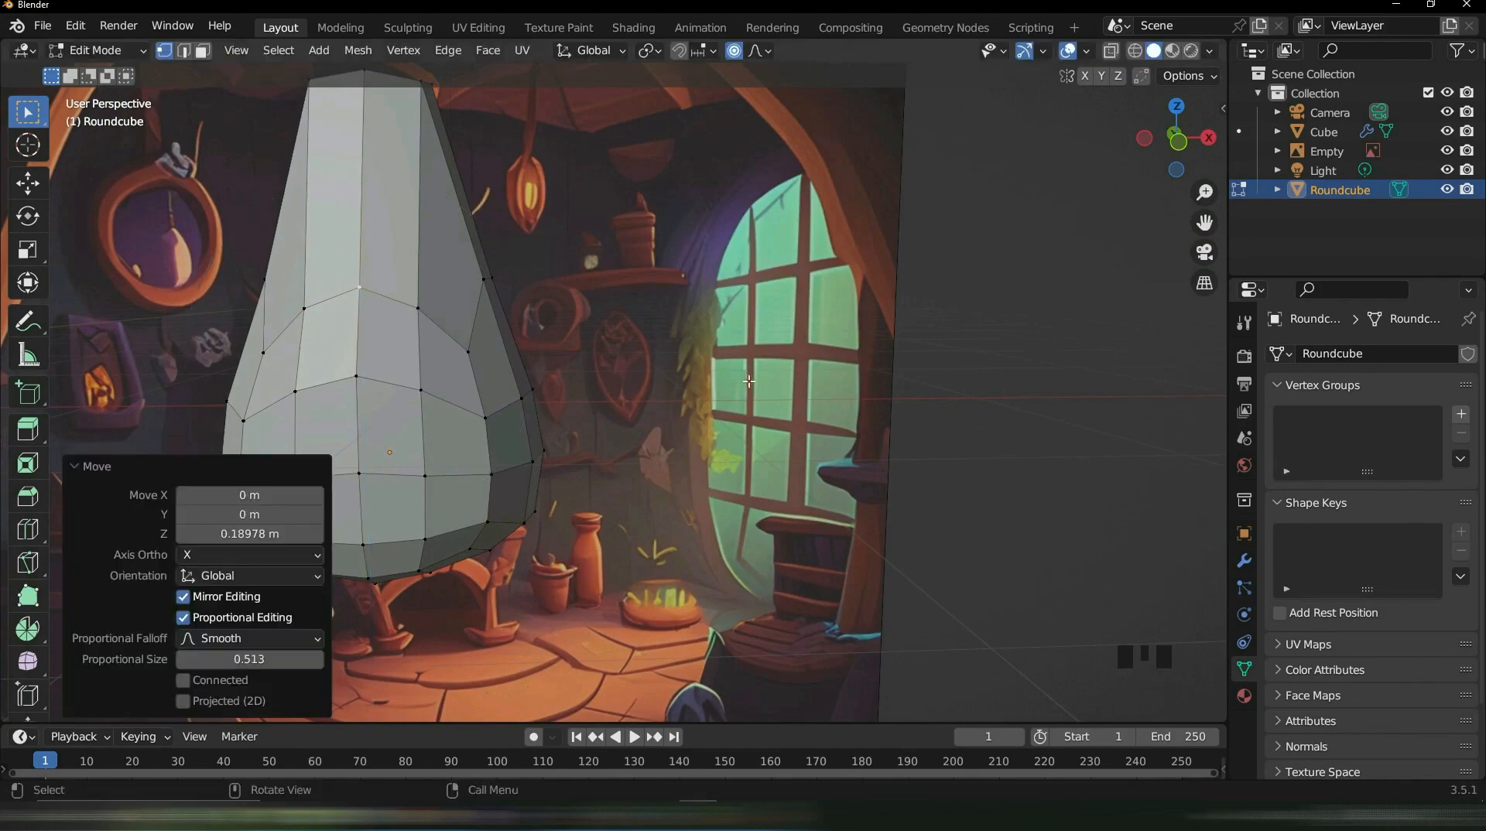
middle_drag(805, 387, 488, 361)
click(496, 360)
scroll(637, 458, down, 4)
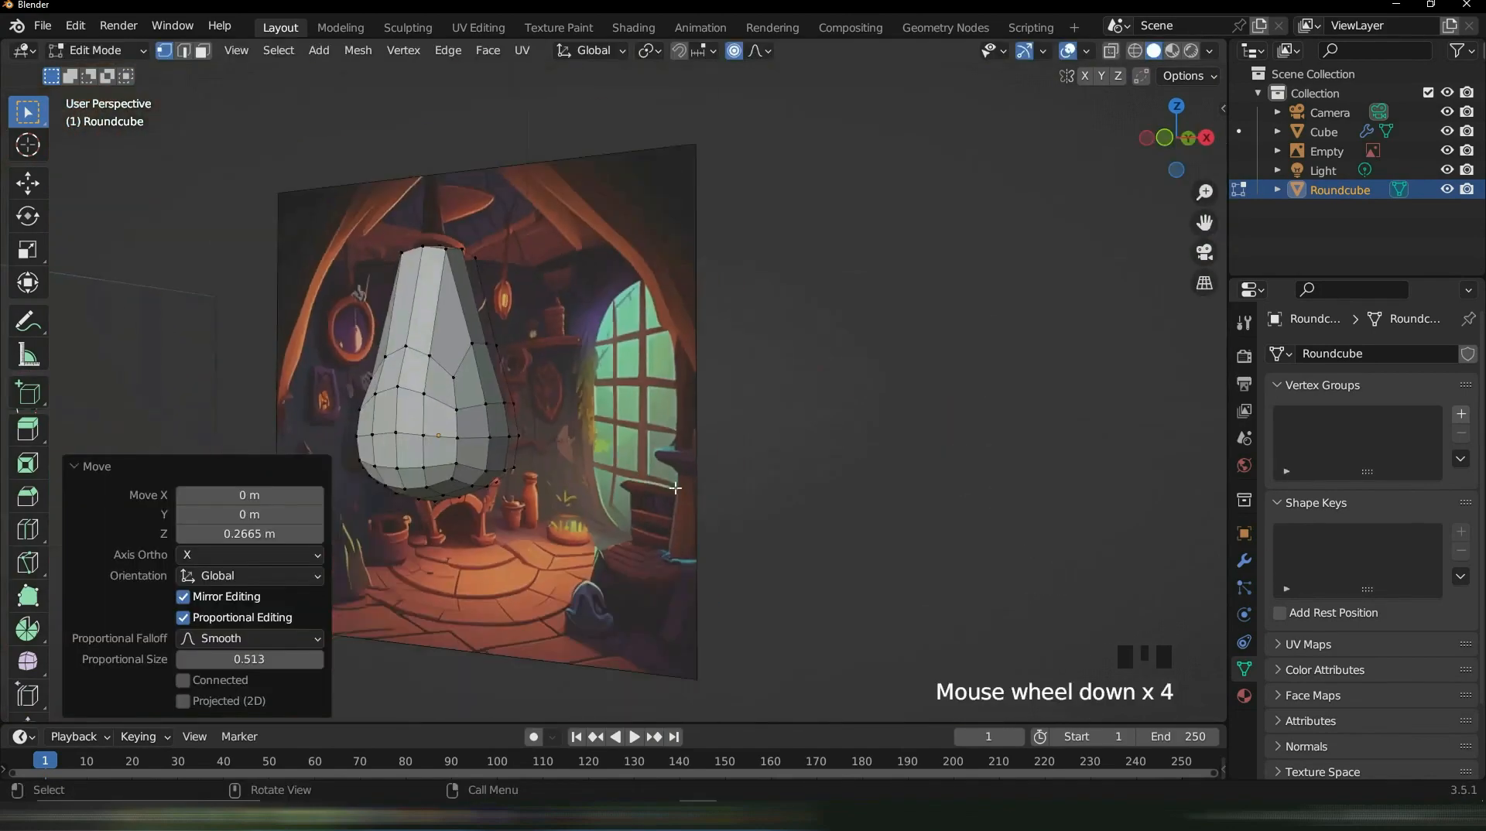
In Object Mode, move the fireplace body about -1.08 m along X, clear of the fireplace in the reference image
middle_drag(642, 453, 789, 474)
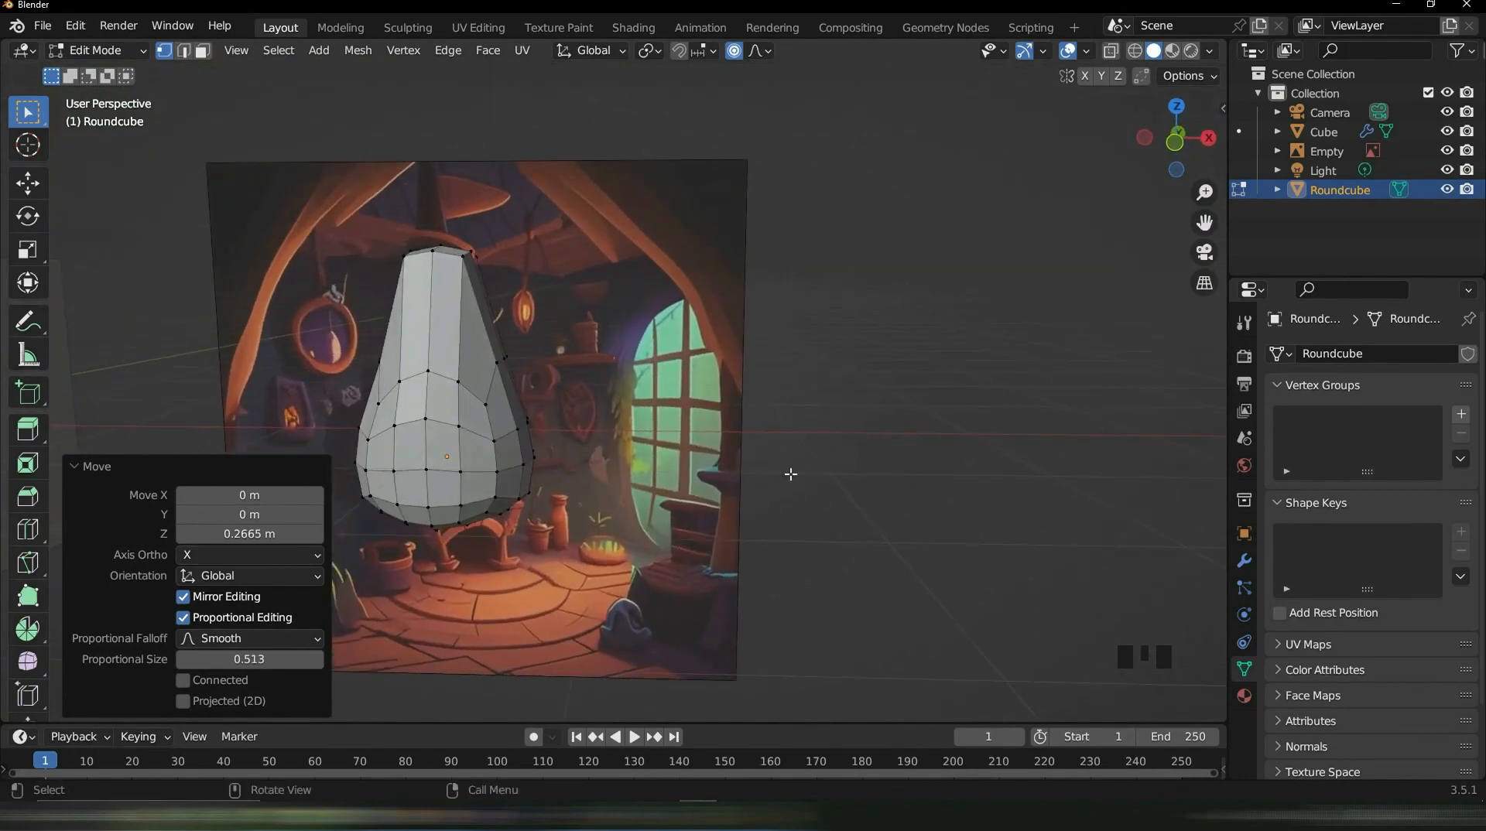
key(Tab)
key(g)
key(x)
click(561, 474)
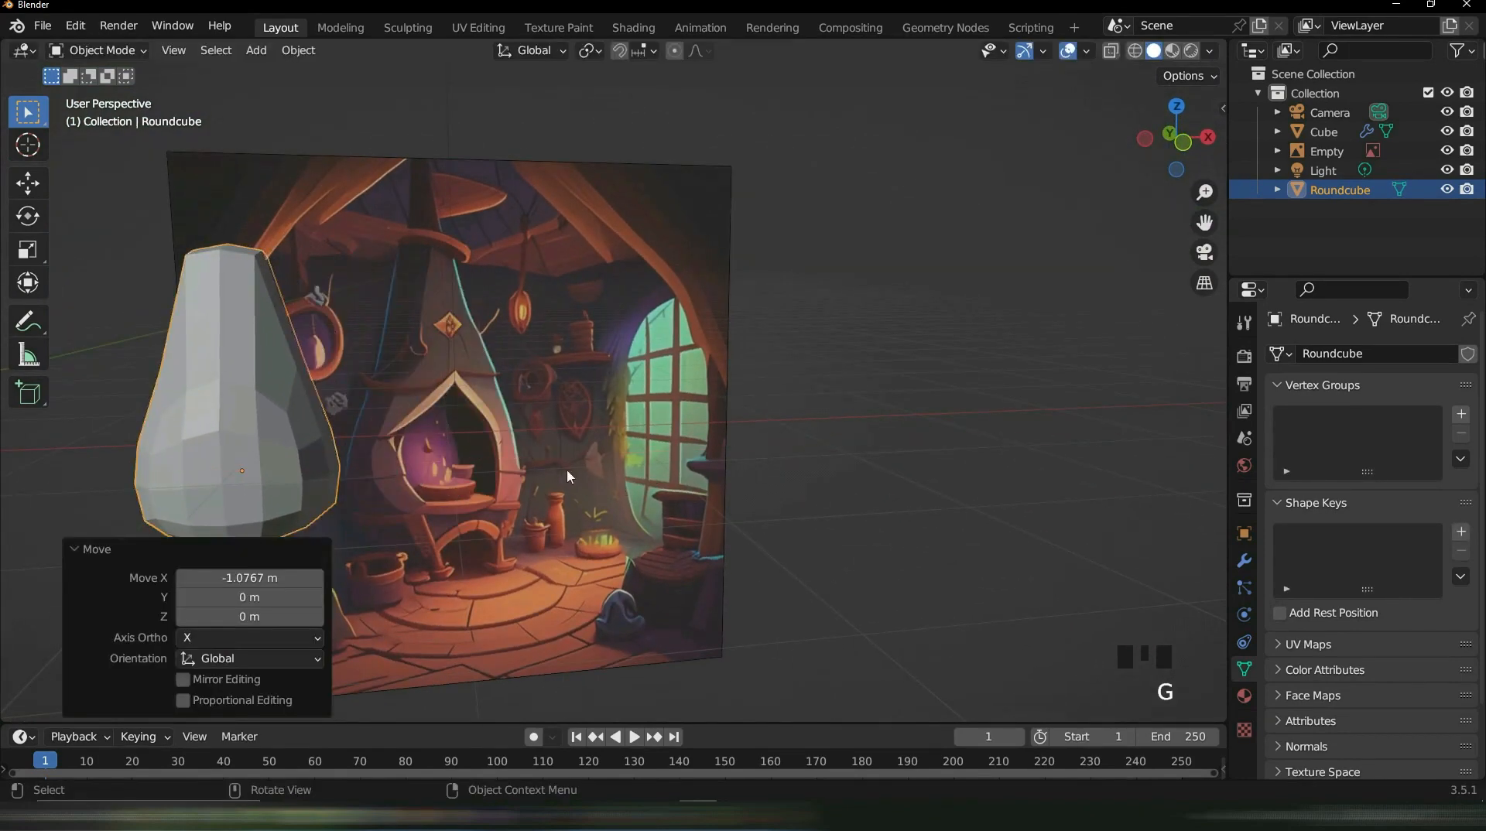
Compare the fireplace body's silhouette and chimney top with the fireplace in the reference image
shift+middle_drag(566, 467, 769, 183)
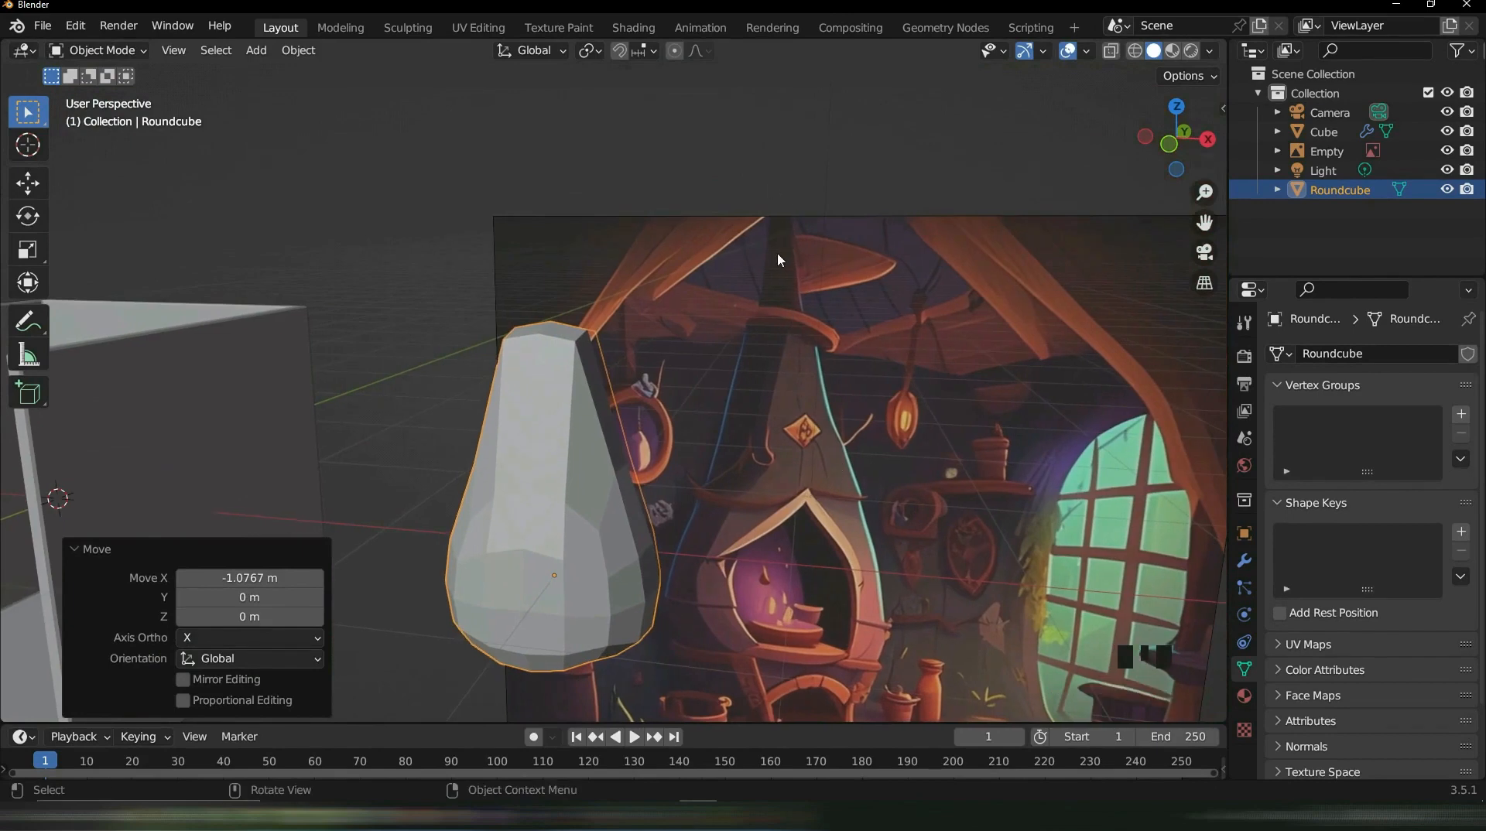
scroll(992, 484, up, 2)
scroll(813, 457, down, 3)
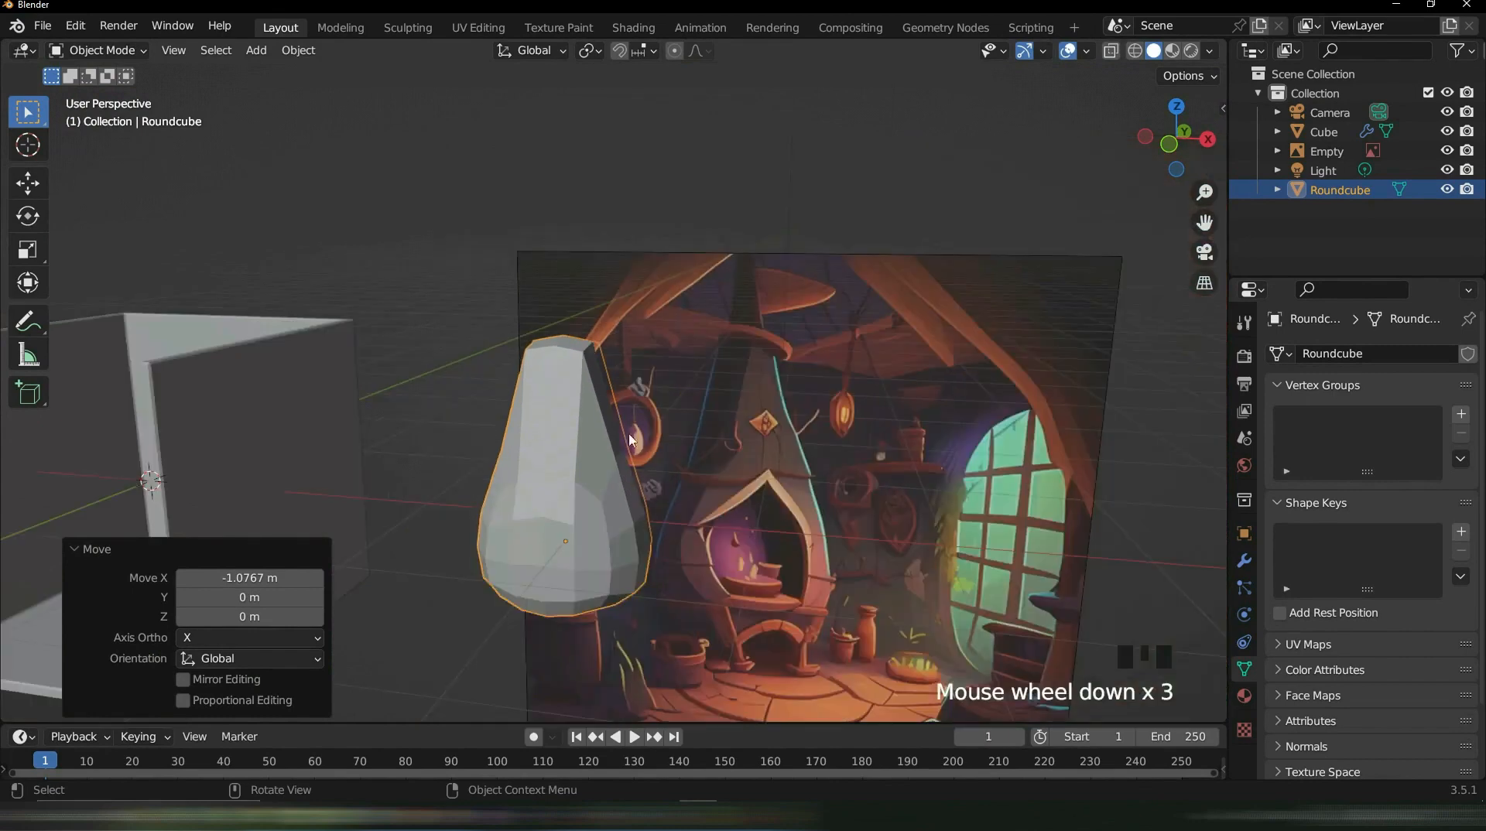
scroll(681, 420, up, 1)
shift+middle_drag(681, 420, 870, 457)
scroll(1075, 444, up, 2)
scroll(1042, 442, down, 3)
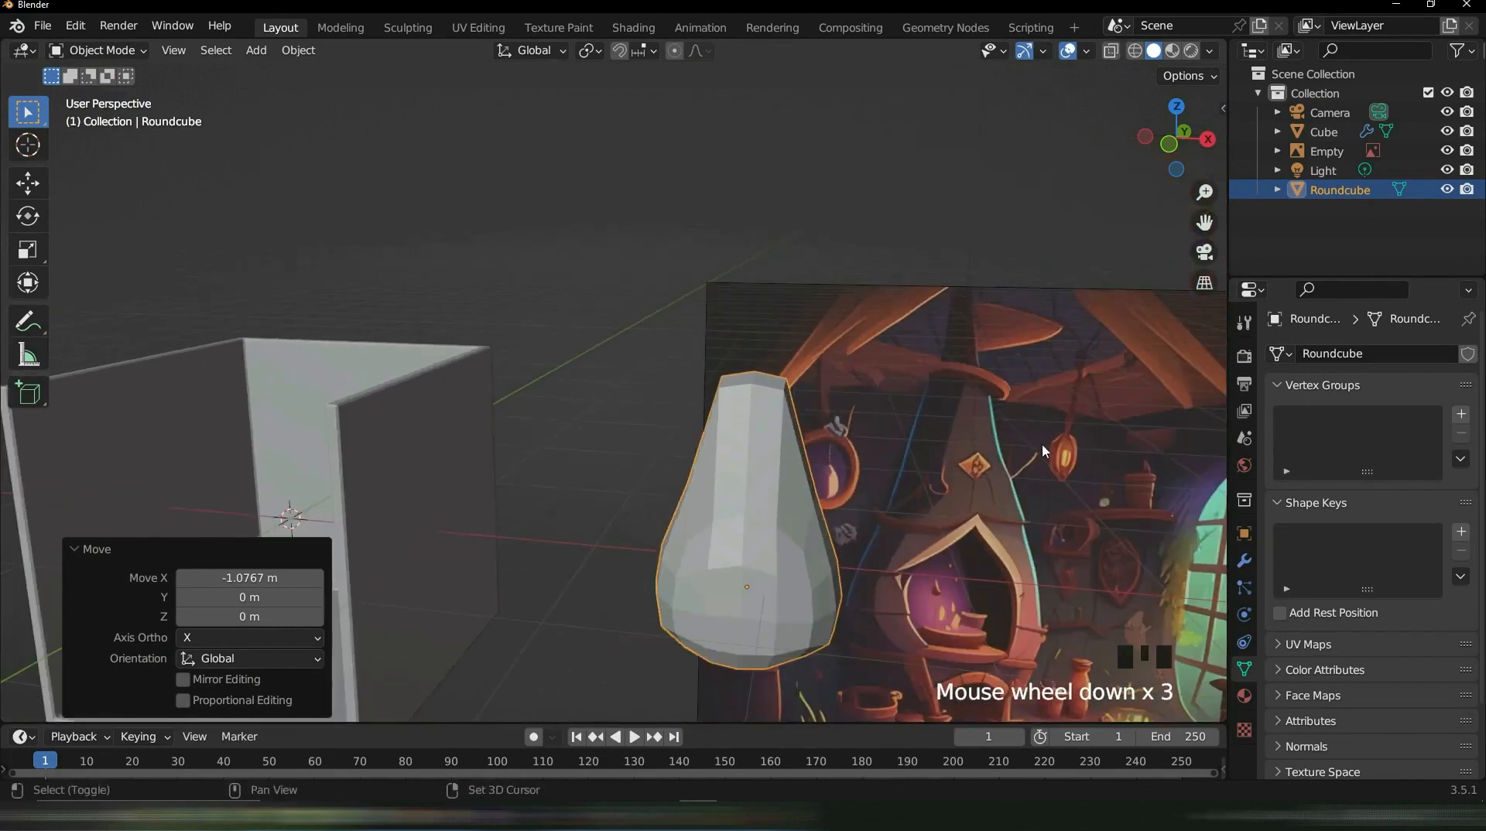
shift+middle_drag(1042, 443, 955, 310)
scroll(641, 243, up, 2)
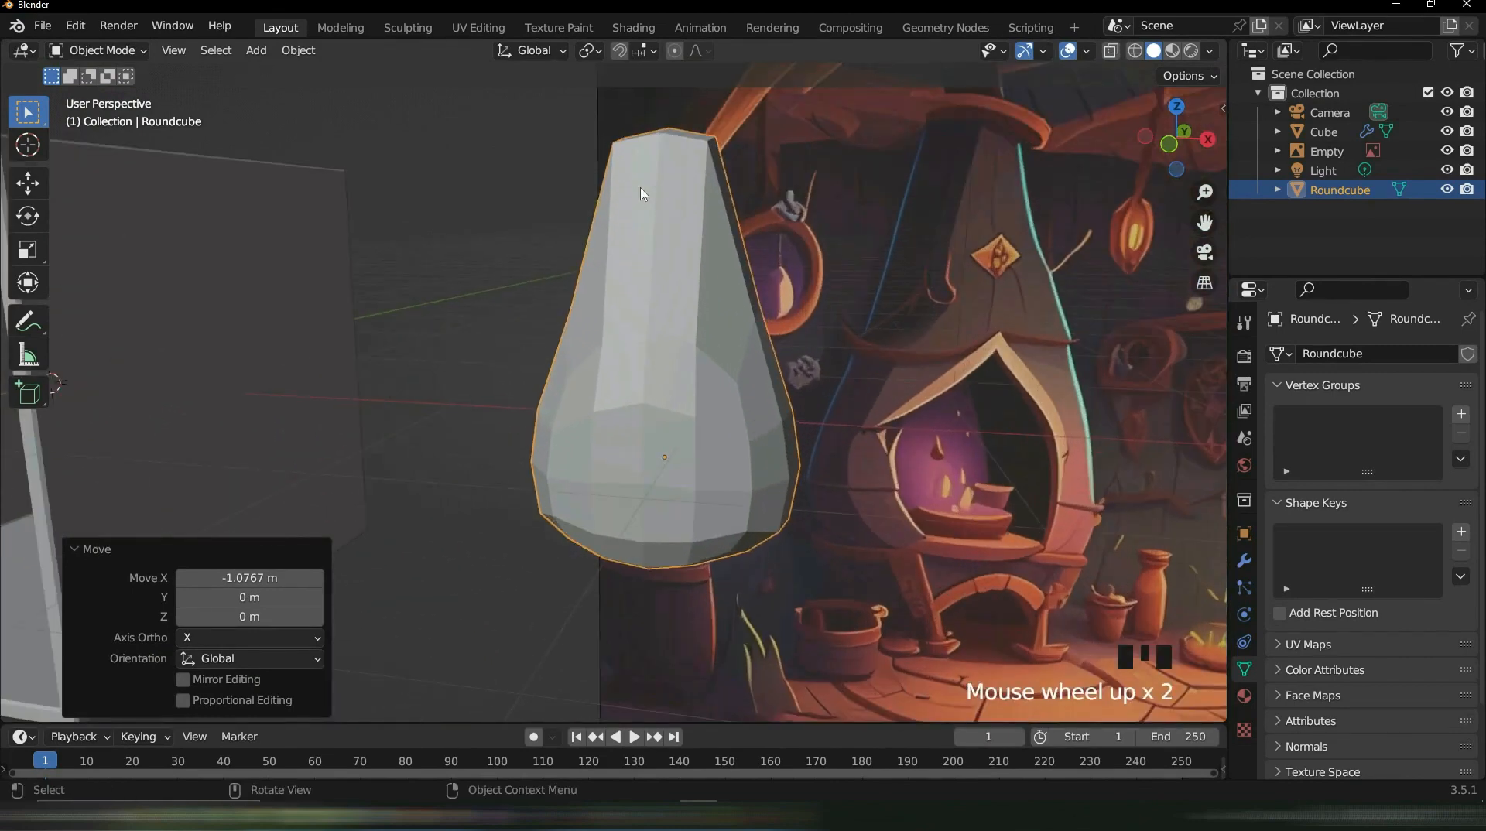
In front view with X-ray on, flatten the body's top vertices by scaling them to 0 along Z
key(Tab)
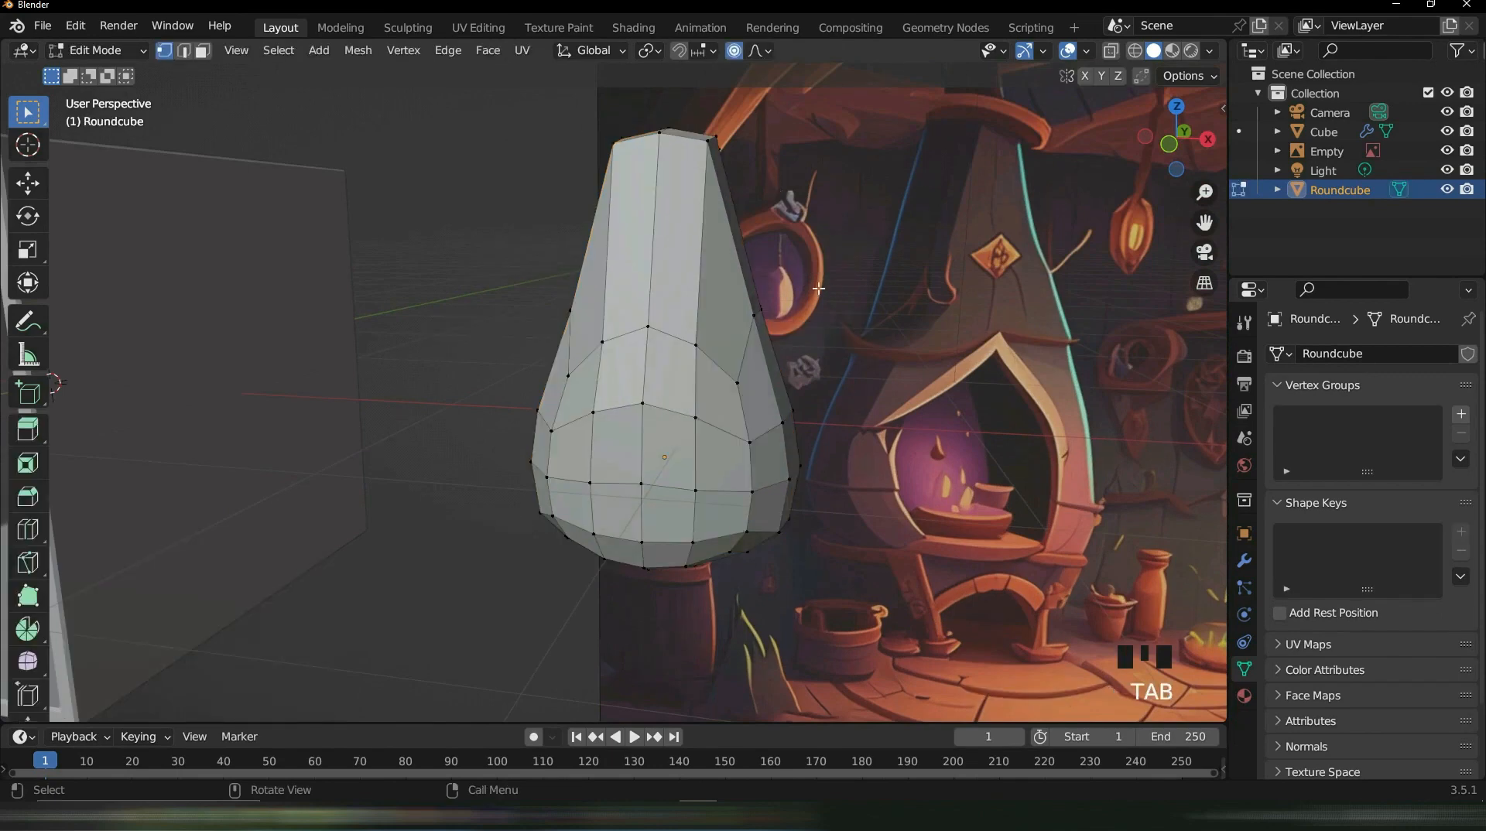
key(KP_1)
click(1111, 51)
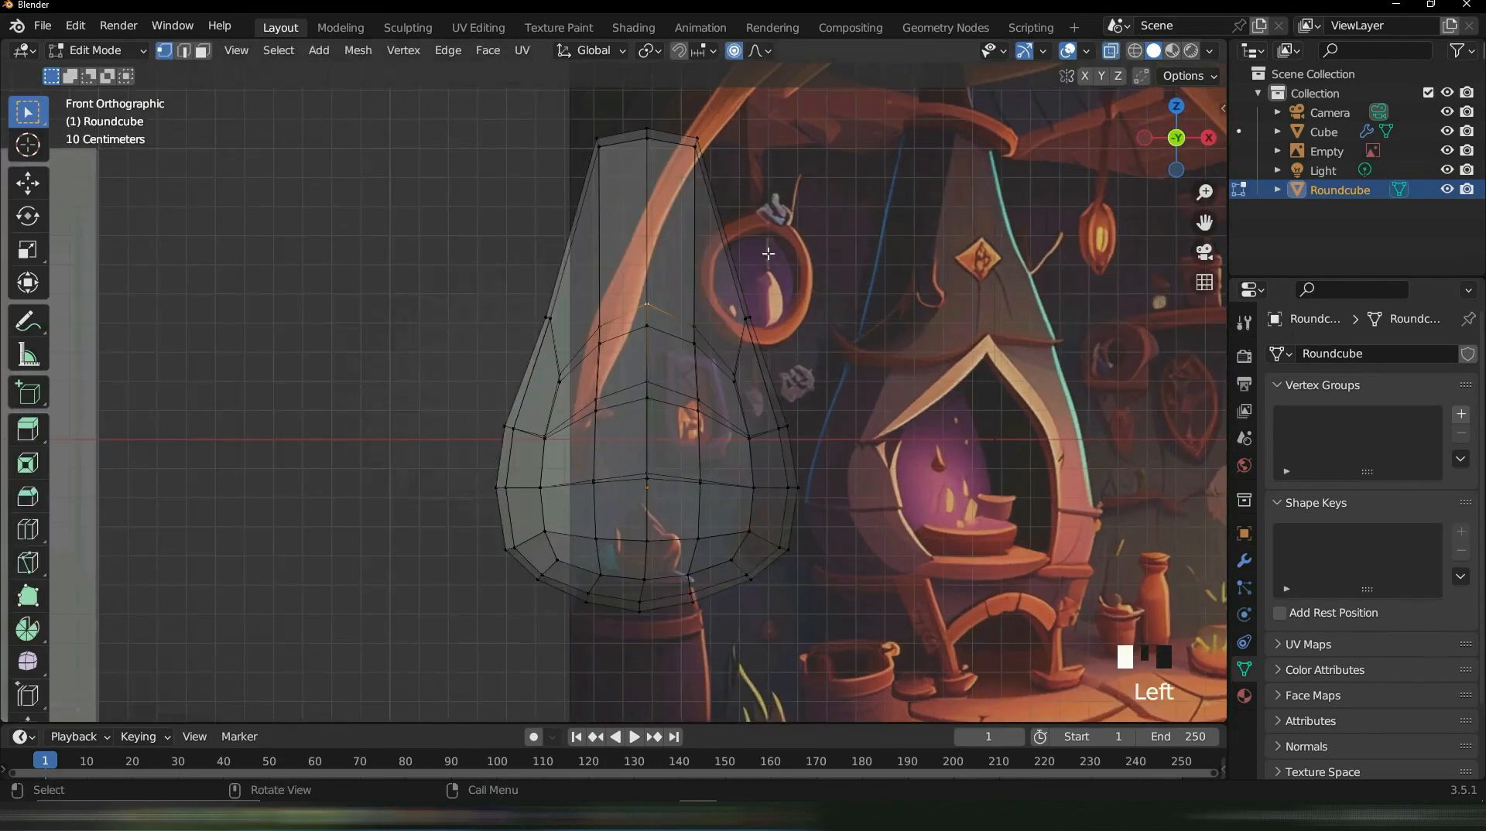
drag(499, 116, 778, 205)
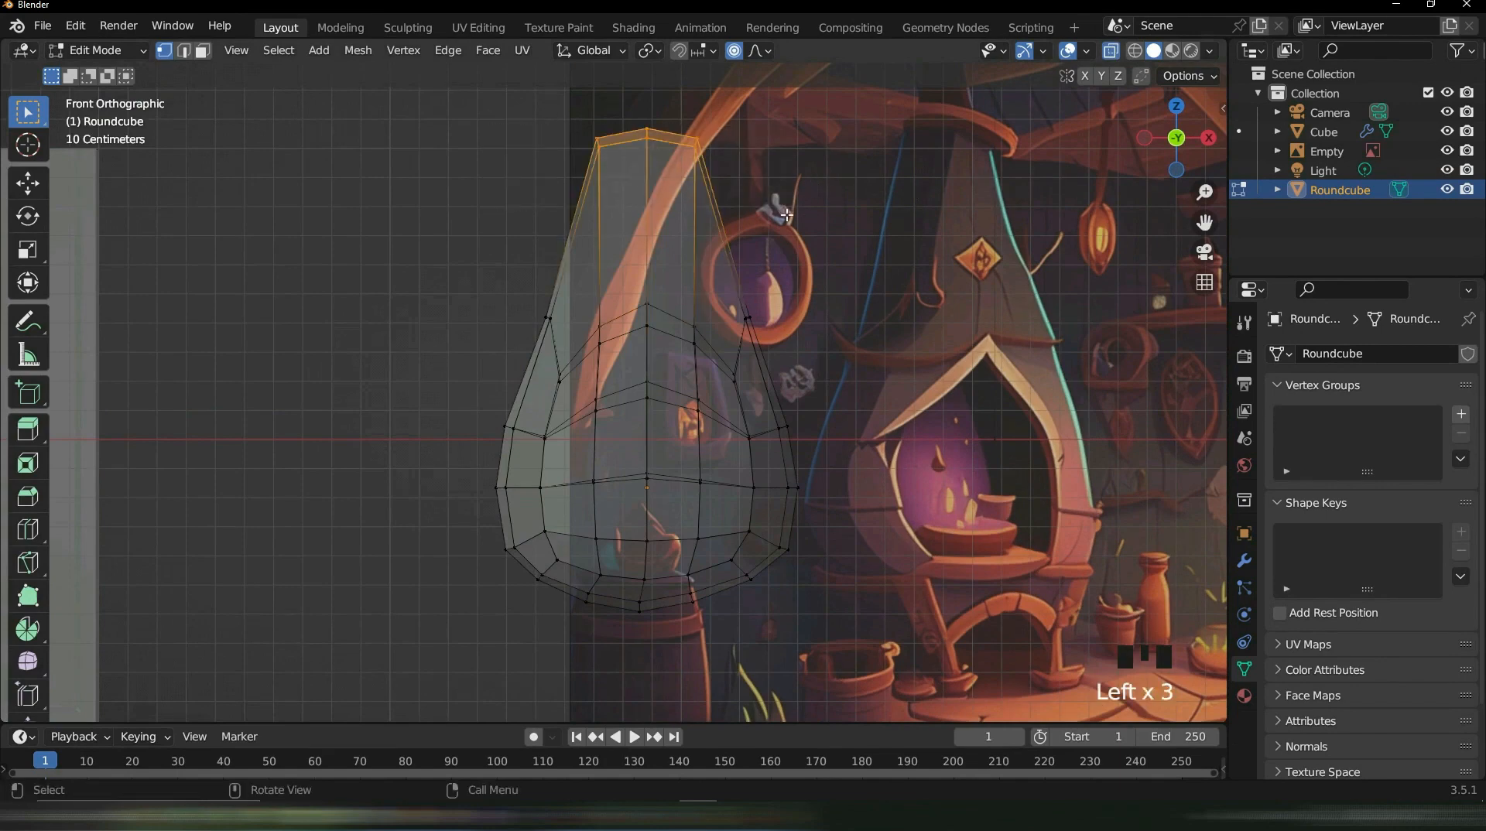
key(s)
text(ze: 0.51)
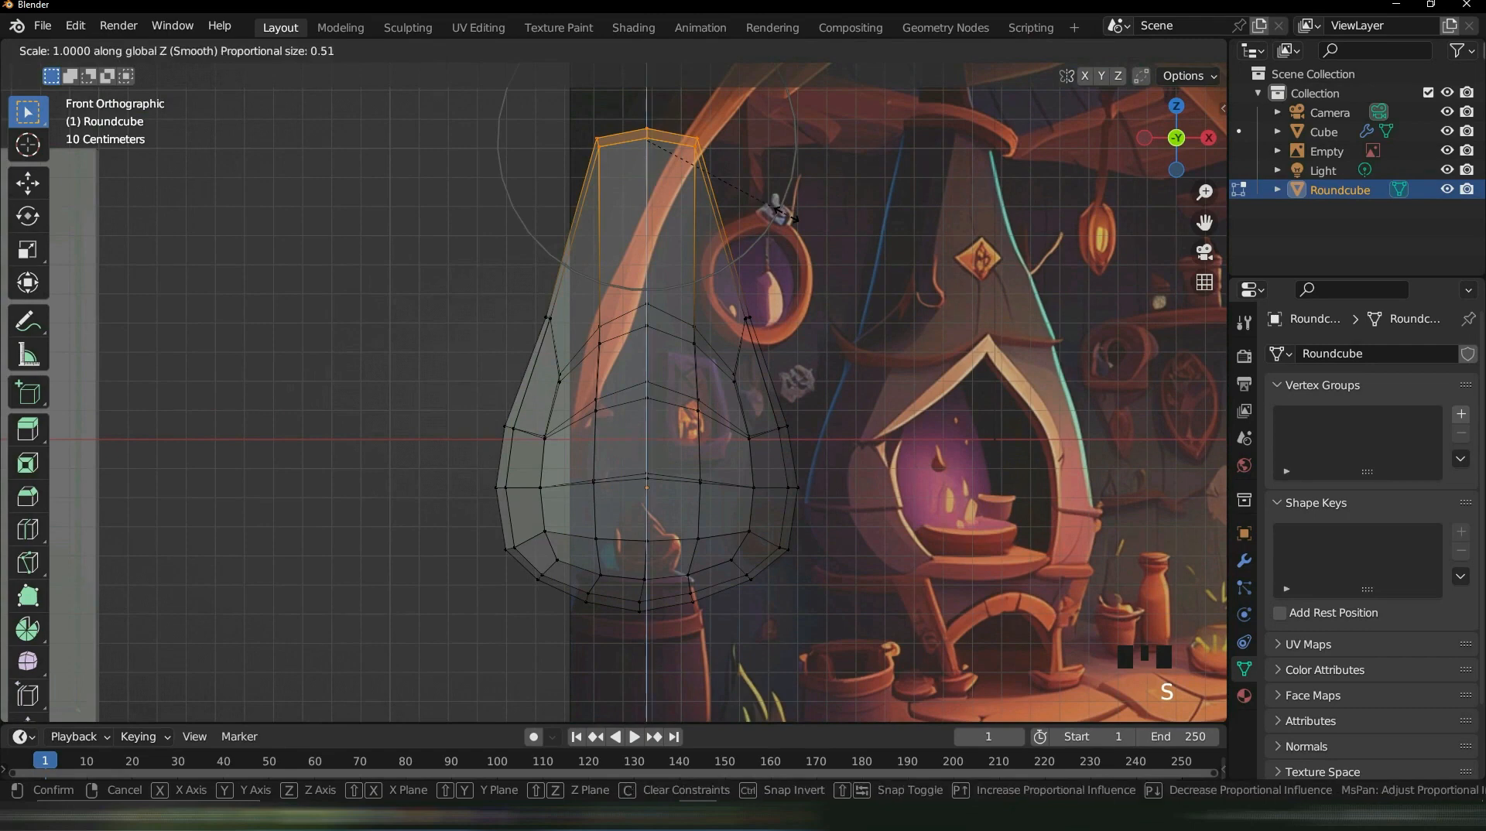
text(0)
key(Return)
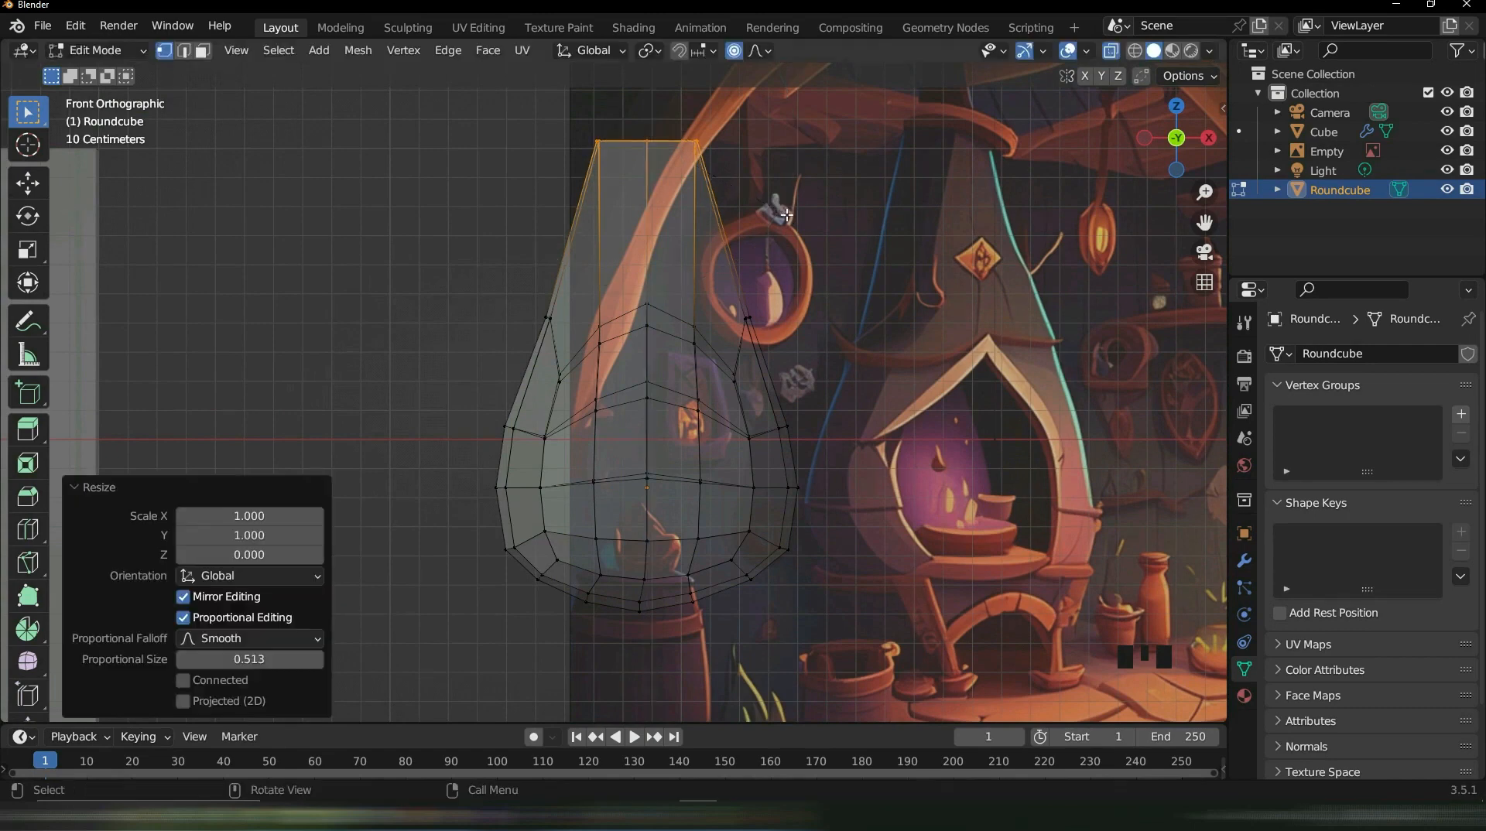
Scale the four corner vertices of the body's top face inward with proportional editing off to round the chimney outline
key(Tab)
click(678, 232)
middle_drag(677, 232, 759, 362)
key(Tab)
click(669, 342)
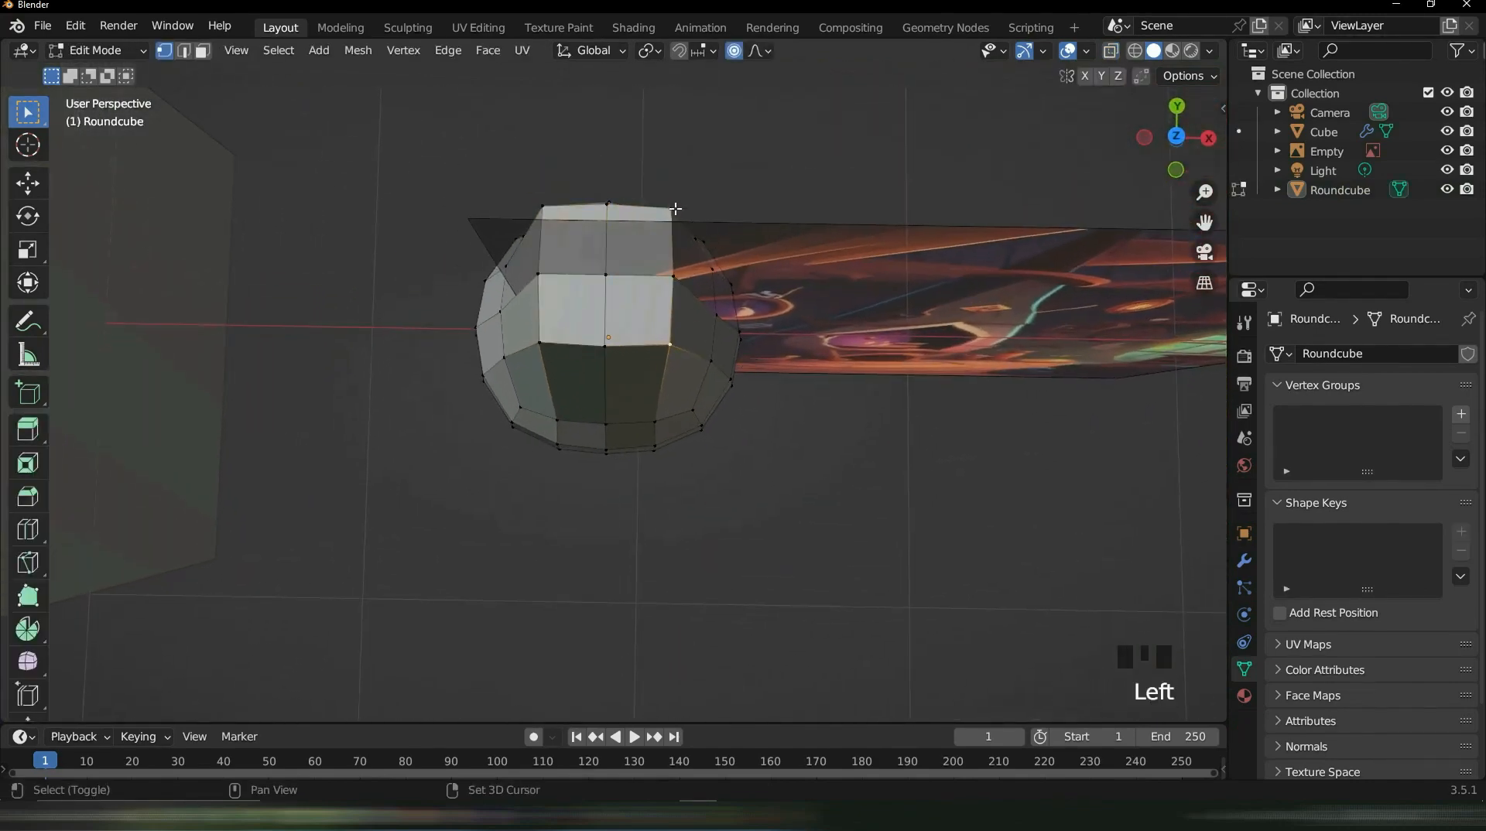
shift+click(545, 208)
shift+click(540, 343)
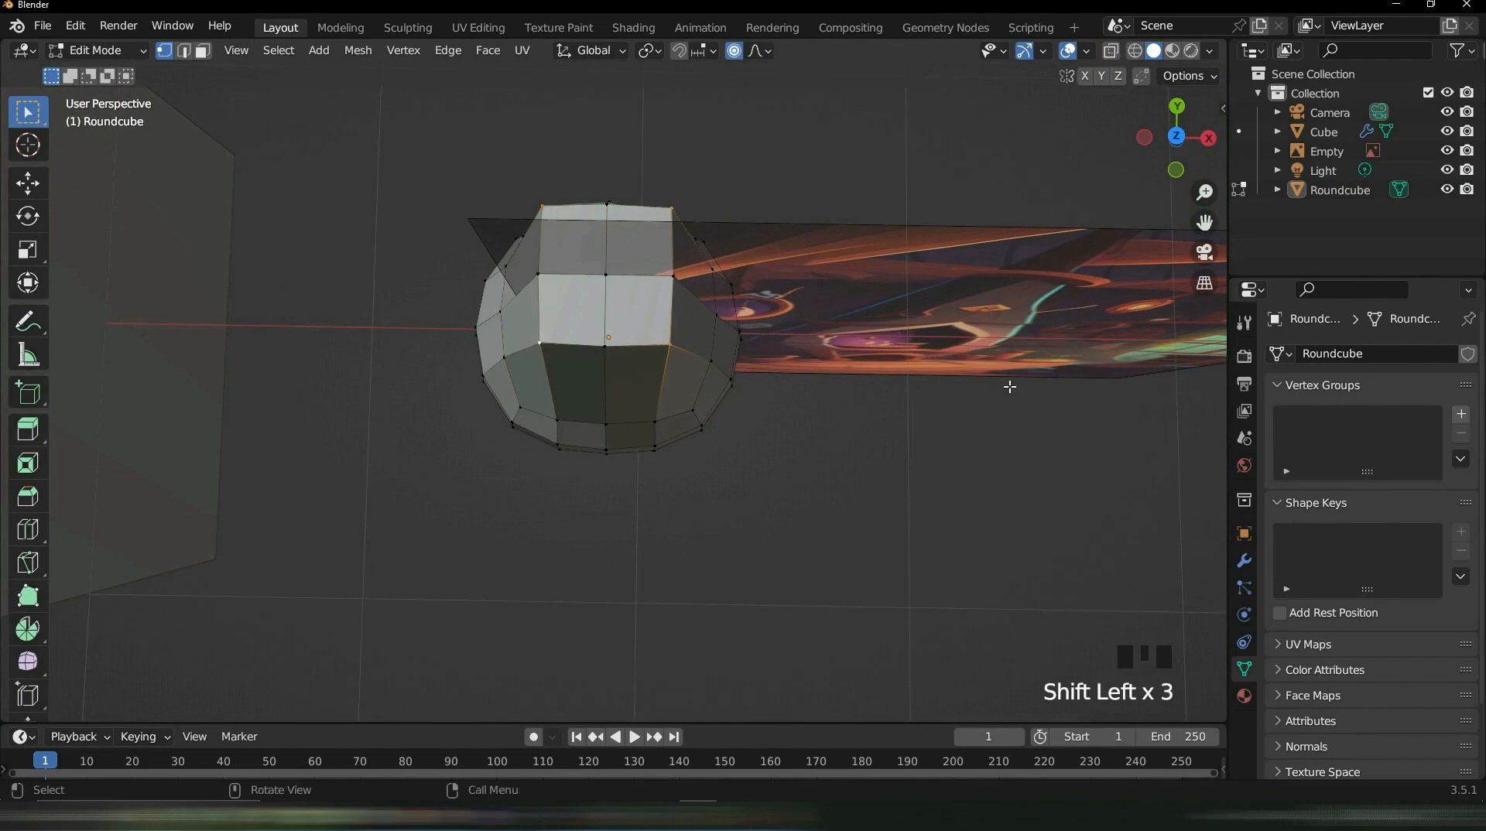
key(s)
click(983, 360)
key(ctrl+z)
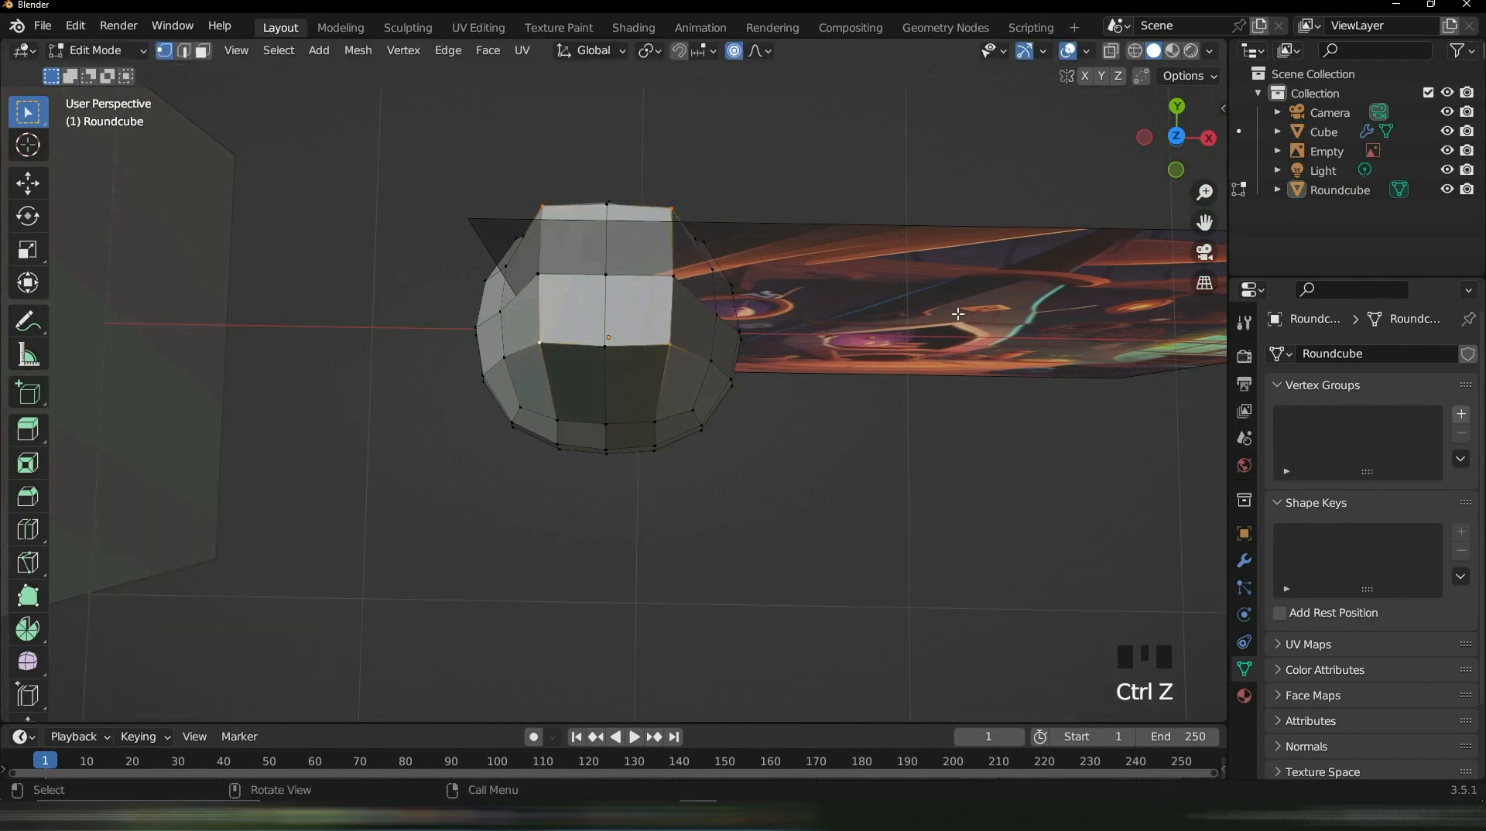
click(917, 371)
key(Tab)
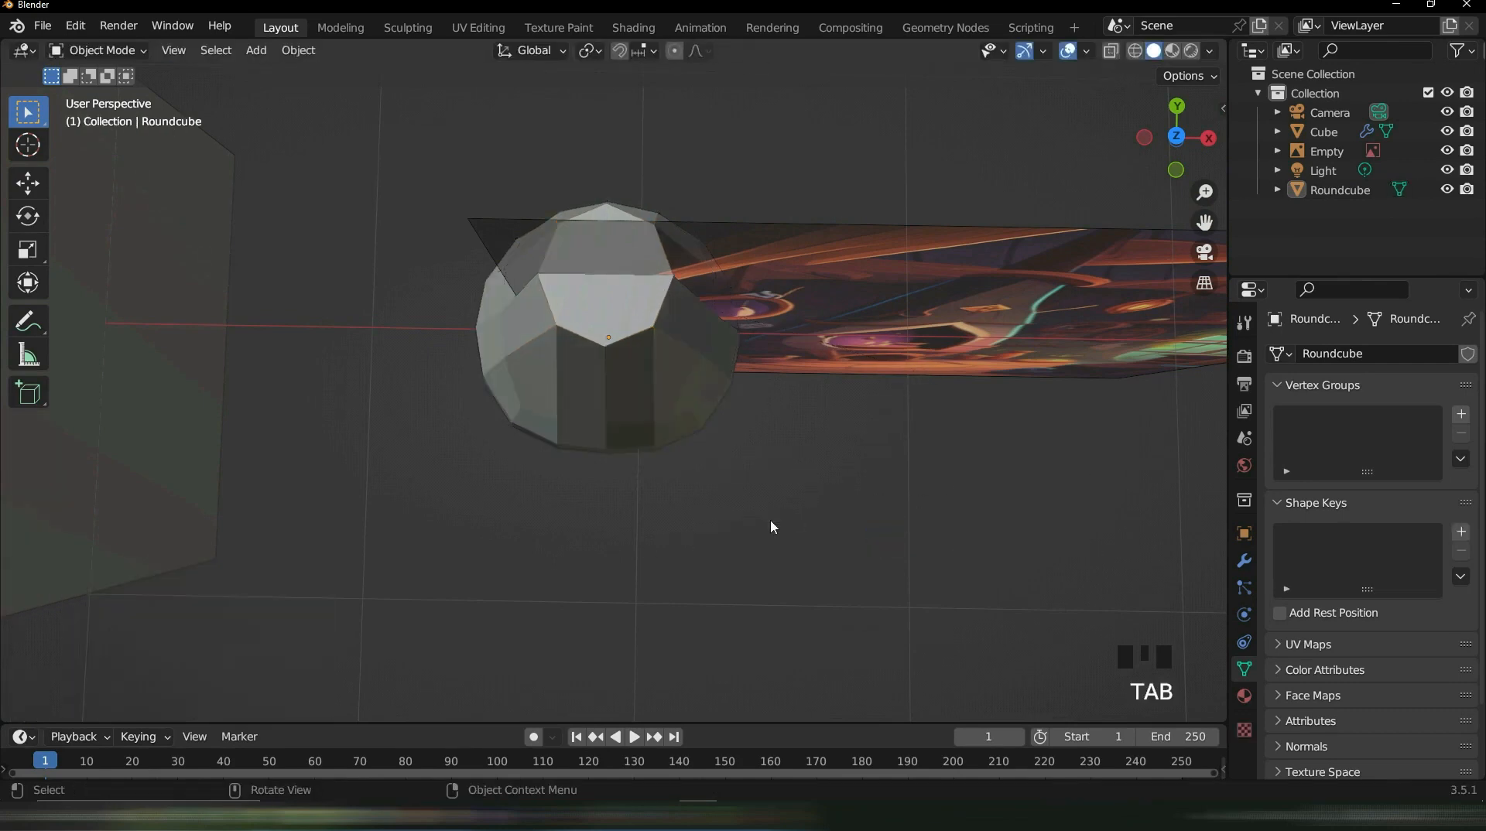
Select the block of faces on the body's lower front in face select mode and delete them to open the firebox
middle_drag(773, 524, 808, 216)
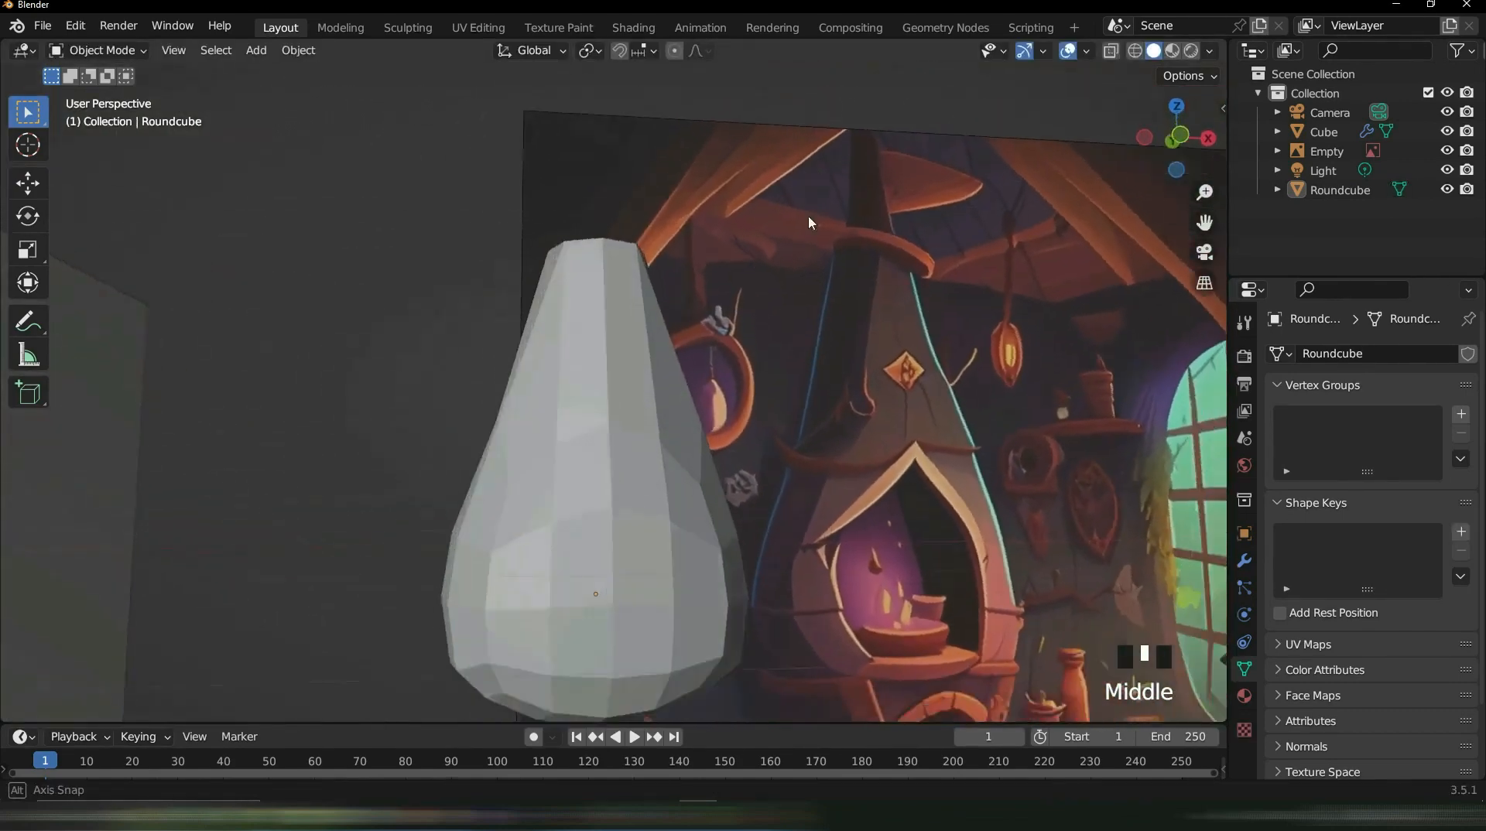
scroll(802, 284, down, 3)
middle_drag(731, 455, 523, 301)
scroll(457, 223, up, 2)
key(Tab)
shift+middle_drag(519, 387, 674, 378)
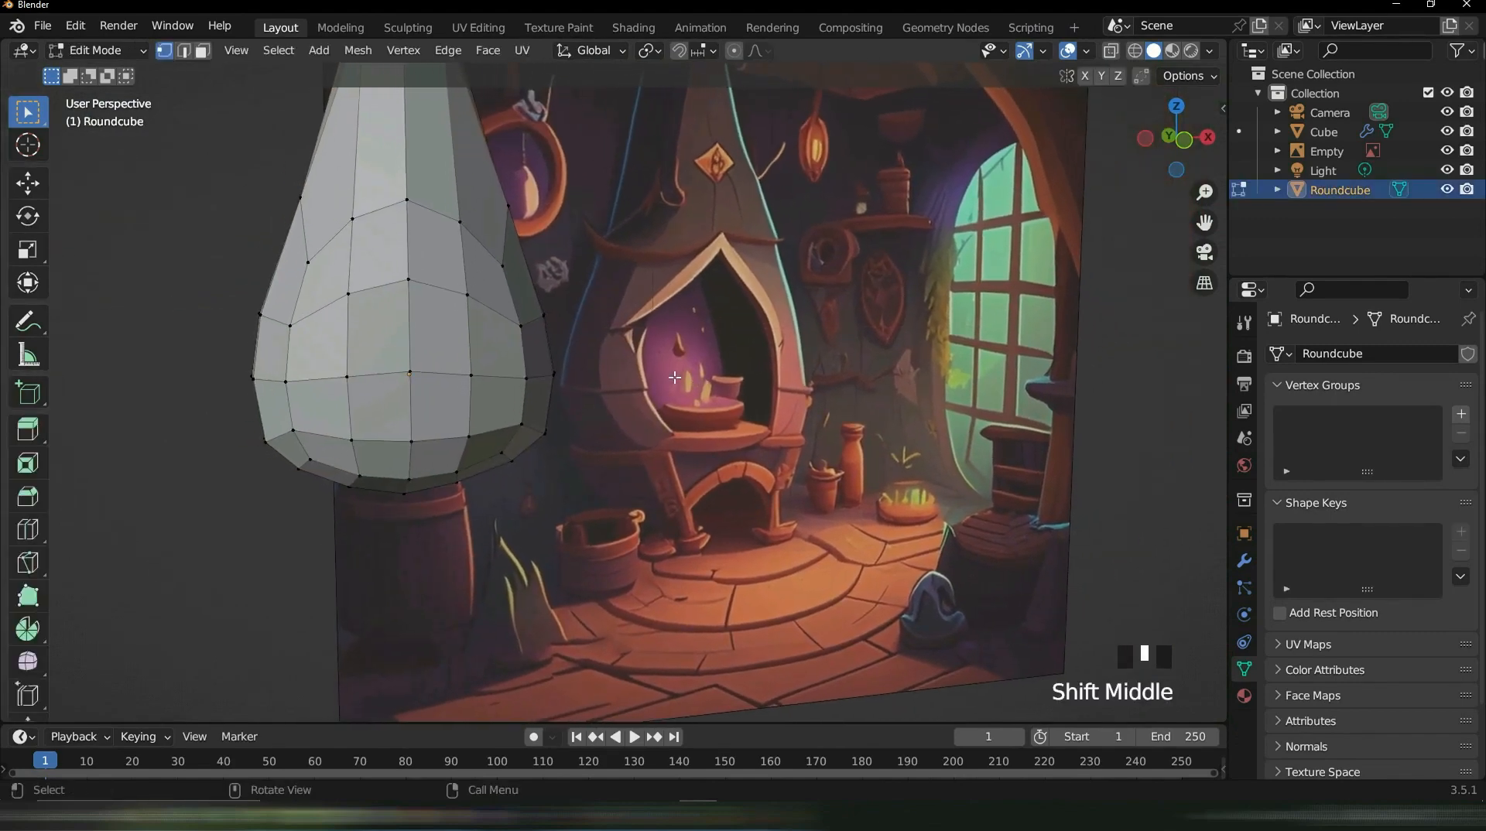
key(3)
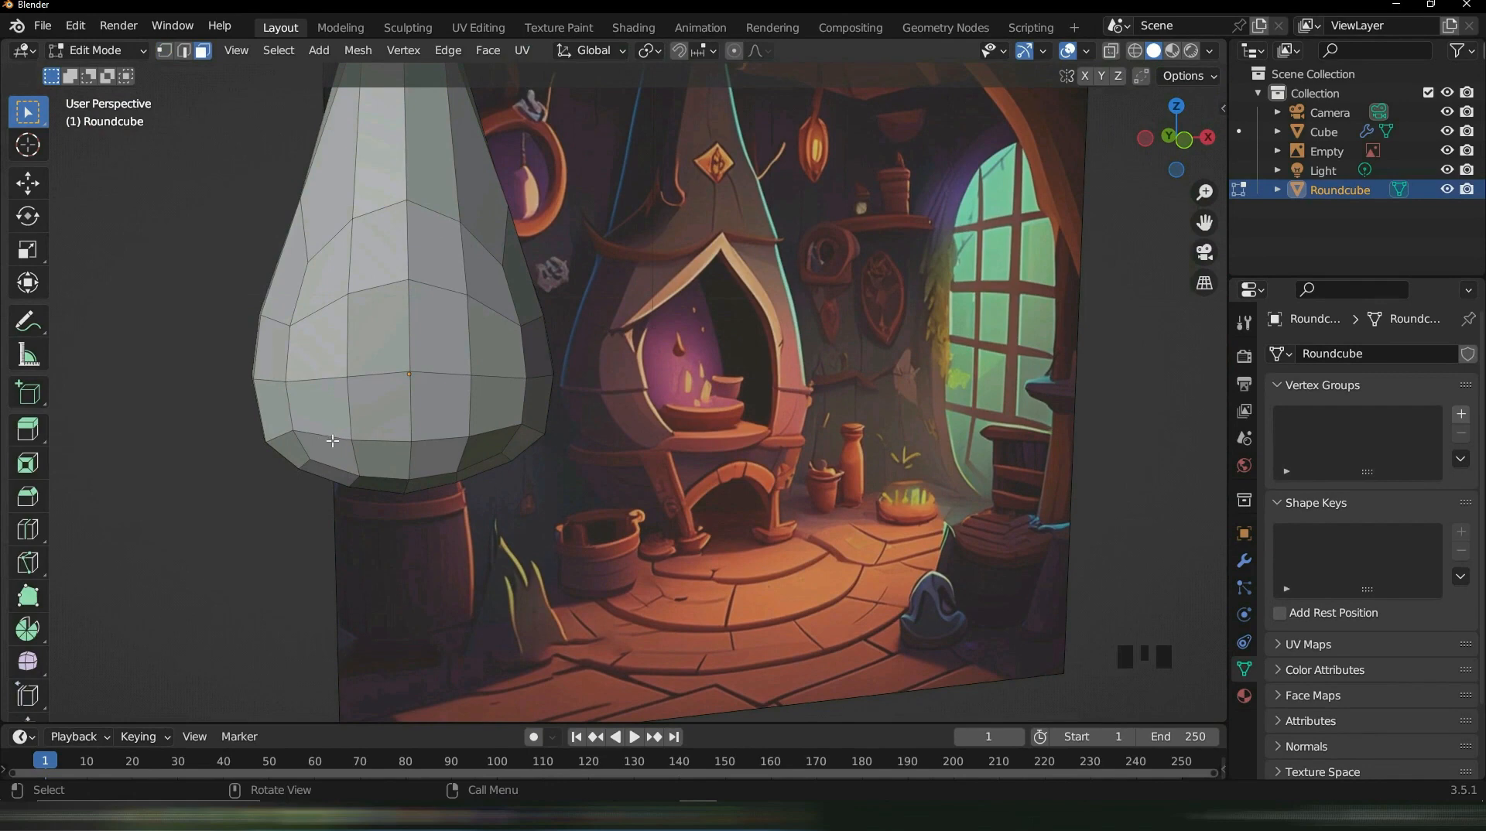
shift+click(325, 417)
shift+click(440, 408)
shift+click(377, 408)
shift+click(498, 406)
shift+click(498, 337)
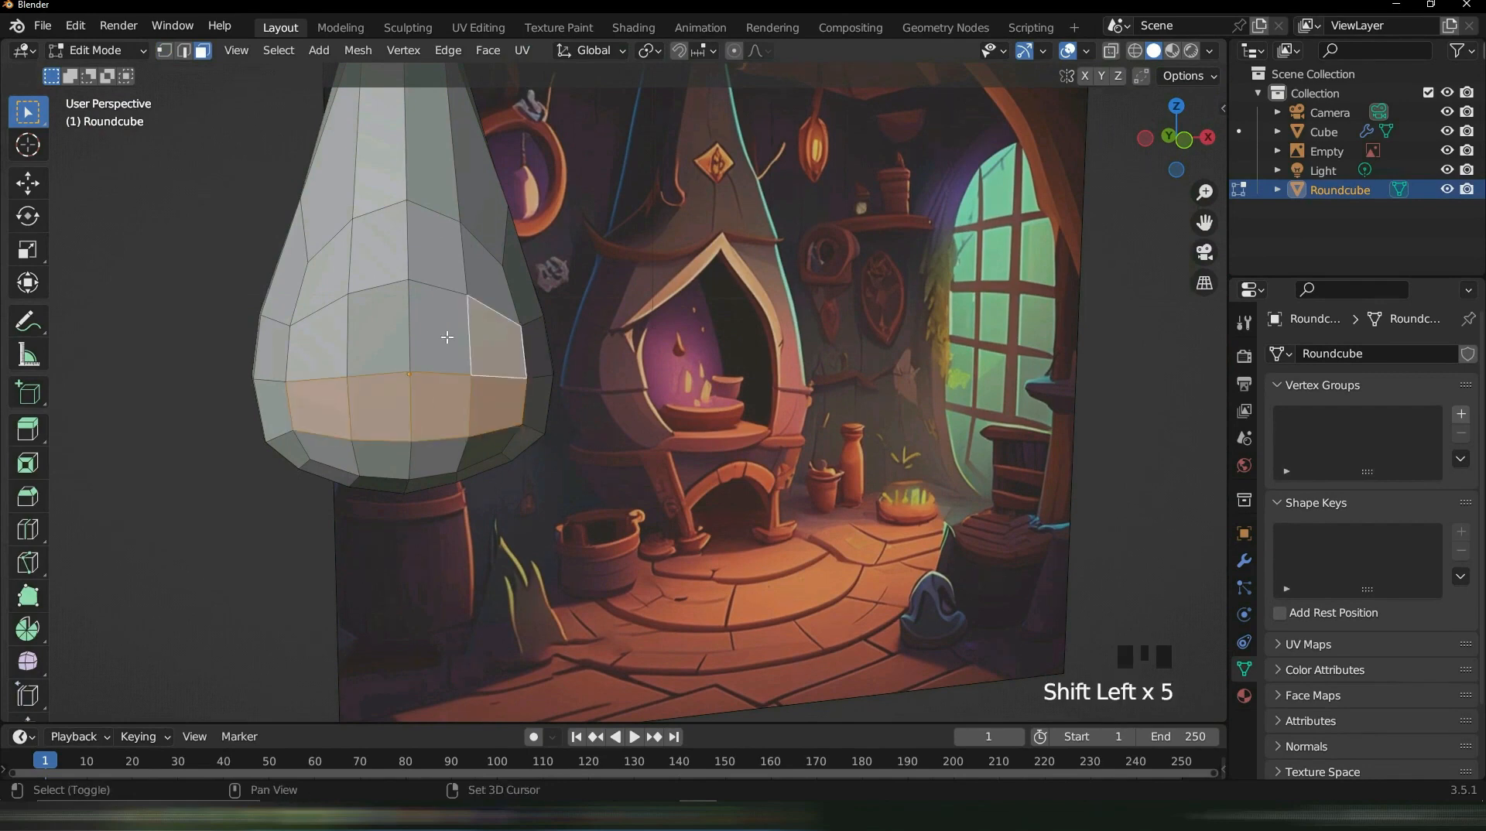
shift+click(439, 329)
shift+click(483, 286)
shift+click(379, 328)
key(x)
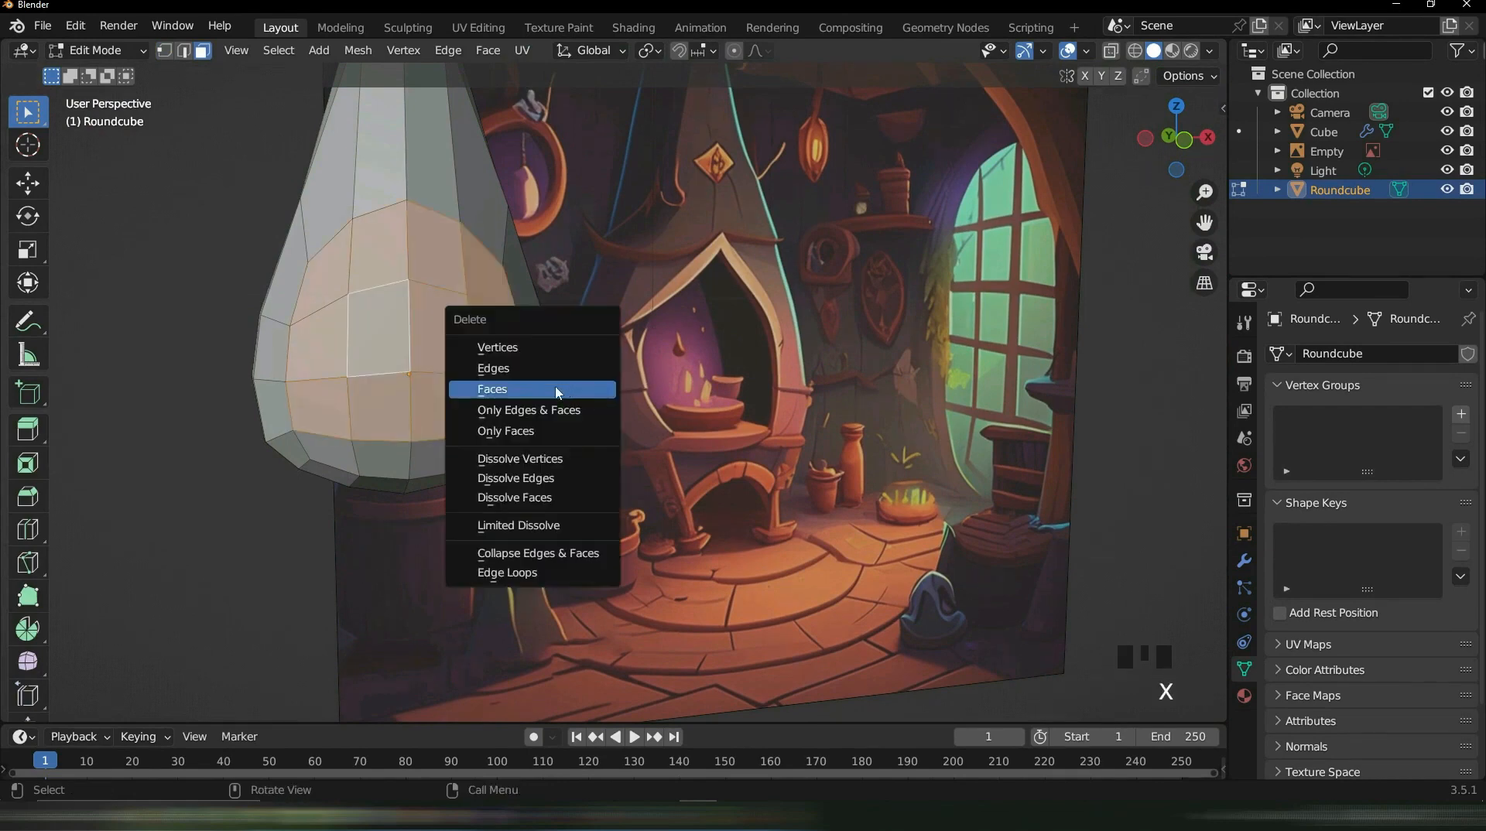
click(518, 387)
Switch to Object Mode and examine the firebox opening against the reference fireplace
key(Tab)
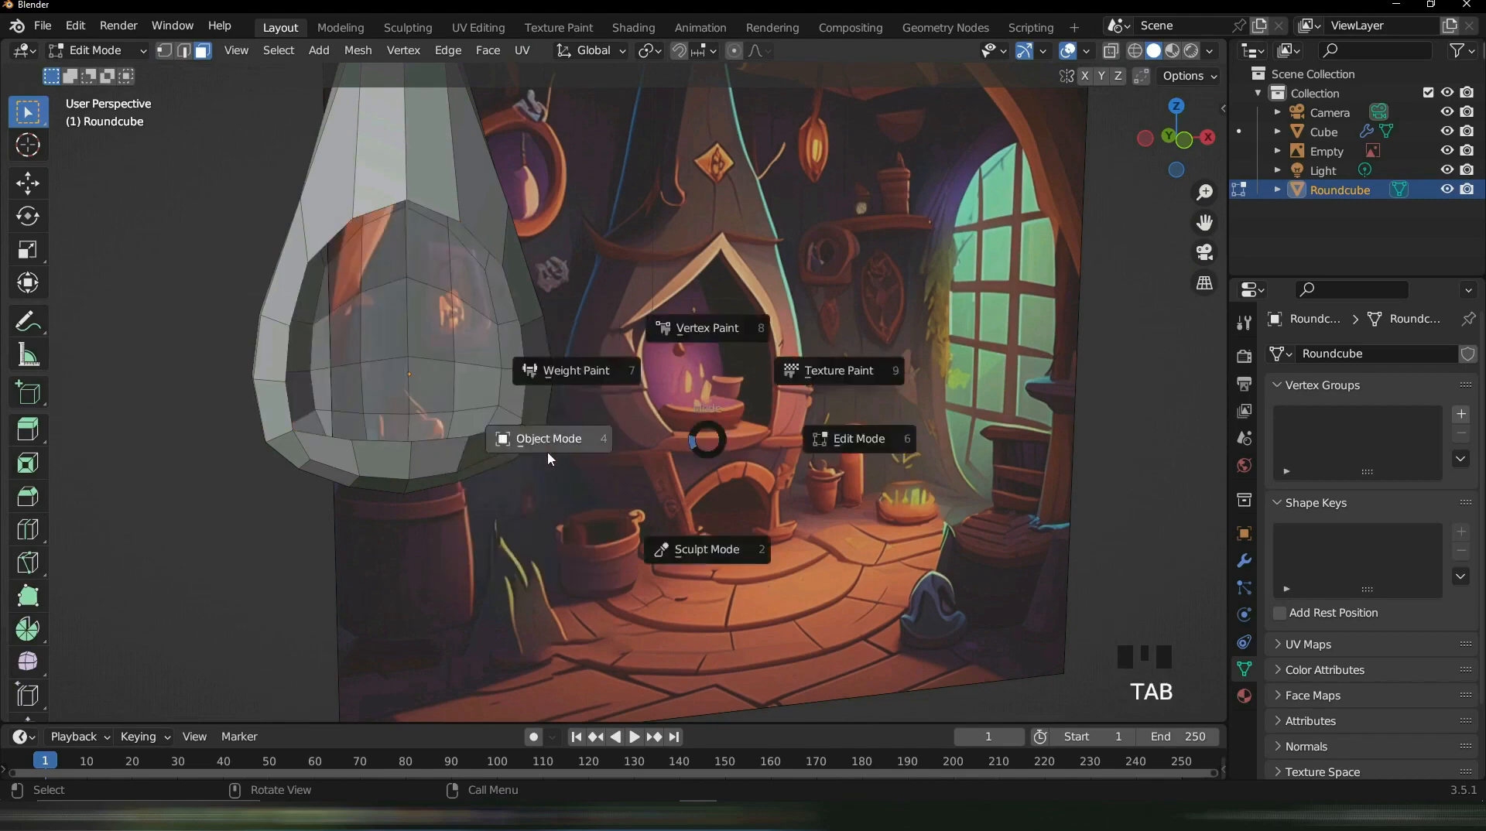
click(546, 450)
middle_drag(546, 433, 533, 381)
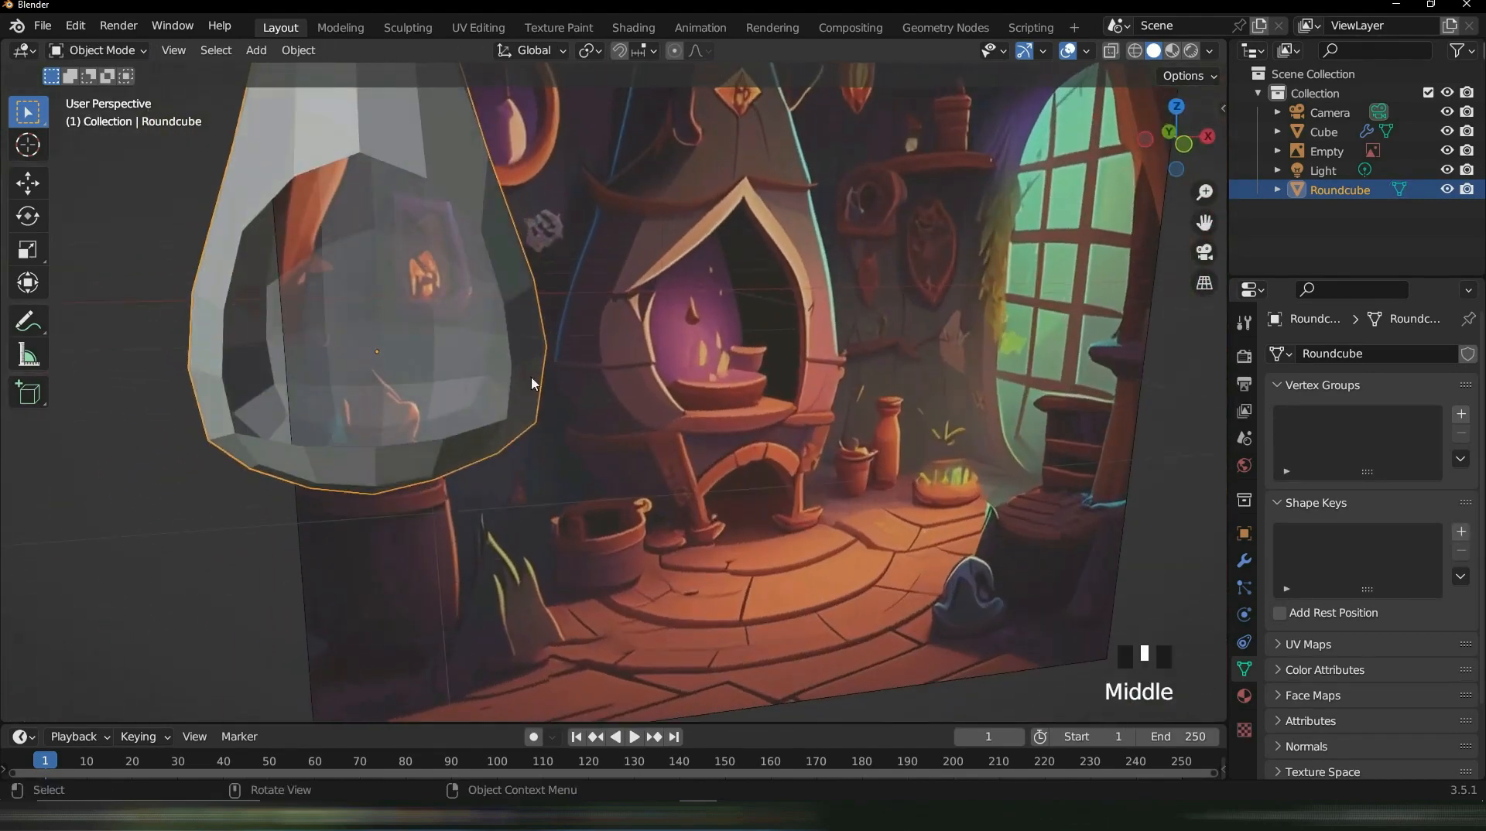
scroll(627, 344, up, 3)
scroll(626, 345, down, 2)
shift+middle_drag(627, 344, 633, 294)
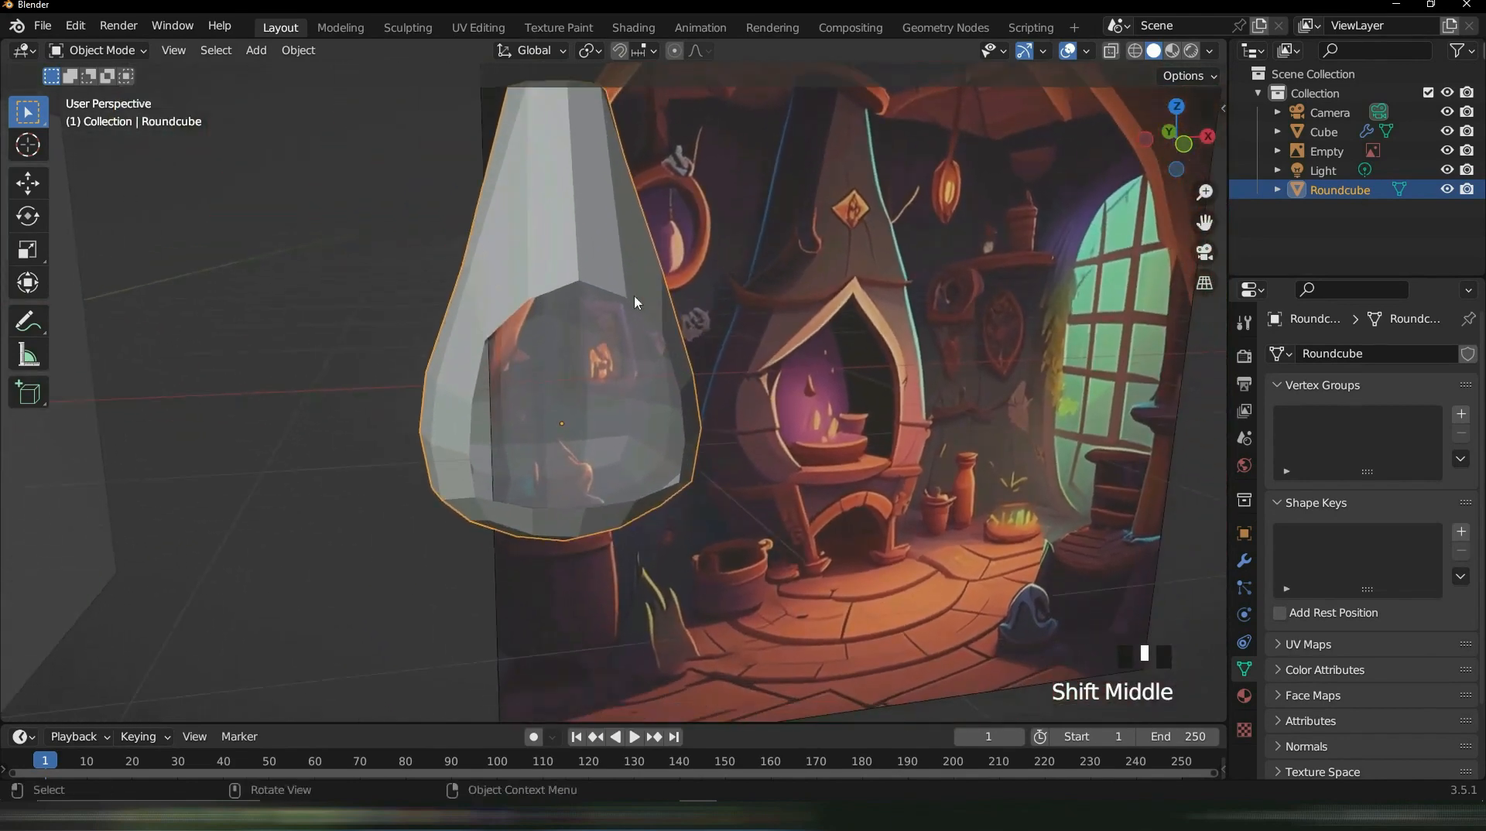
scroll(605, 290, up, 2)
shift+middle_drag(517, 317, 650, 331)
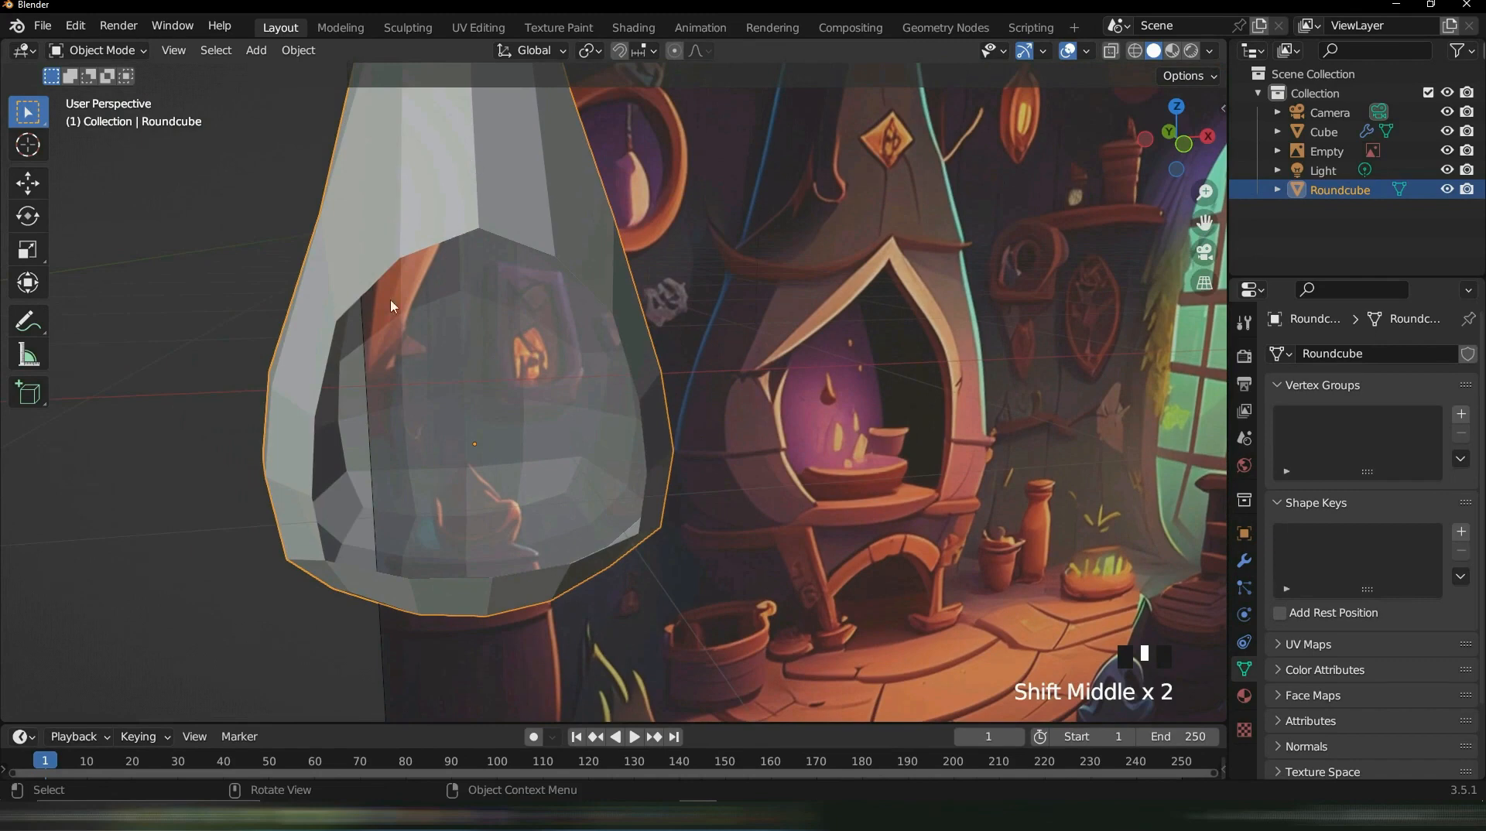
Lower the two vertices flanking the opening's peak along Z, and raise the next outer pair about 0.018 m along Z
key(Tab)
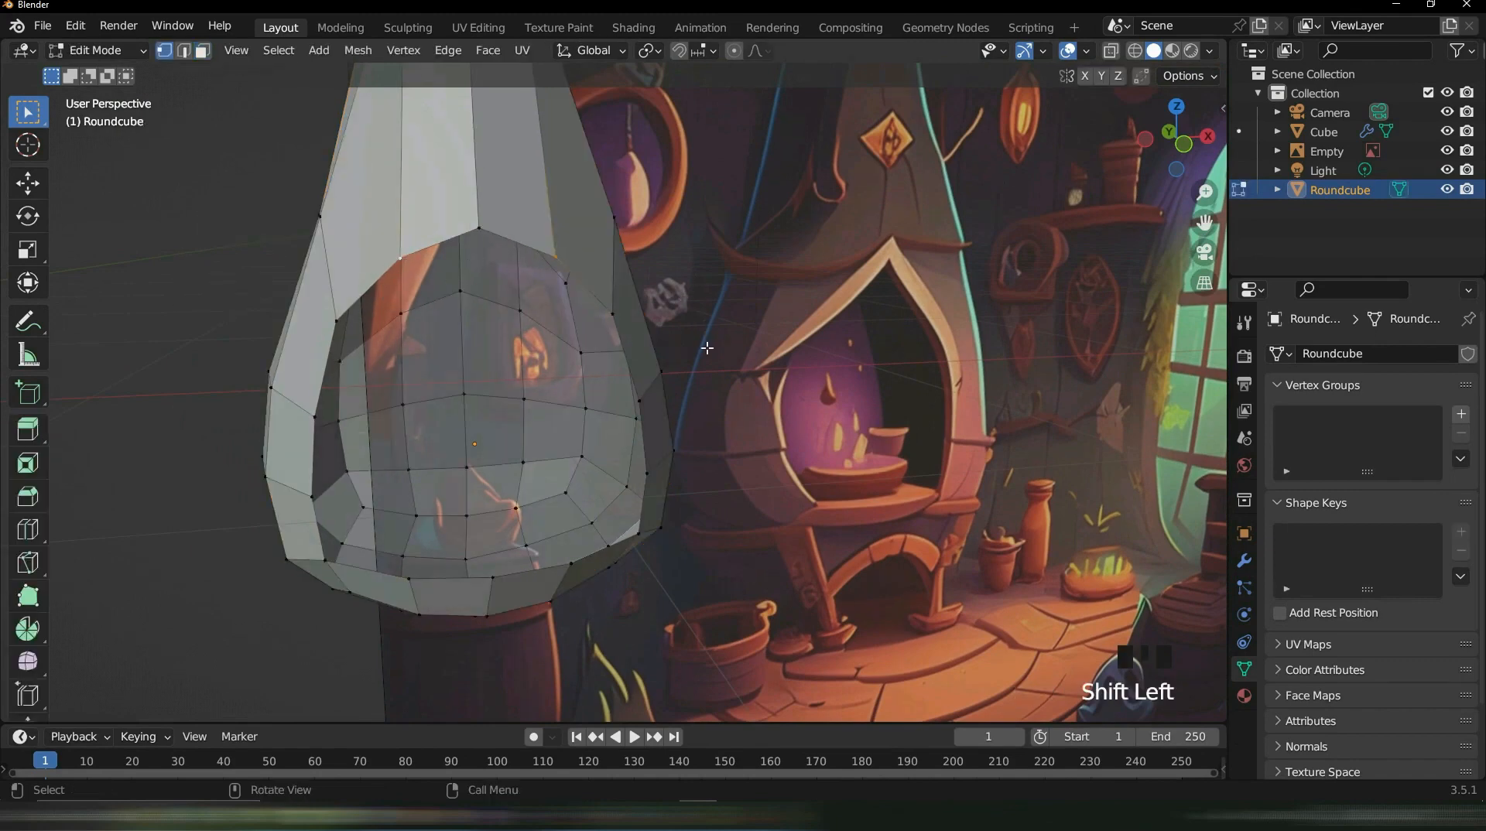
key(g)
key(z)
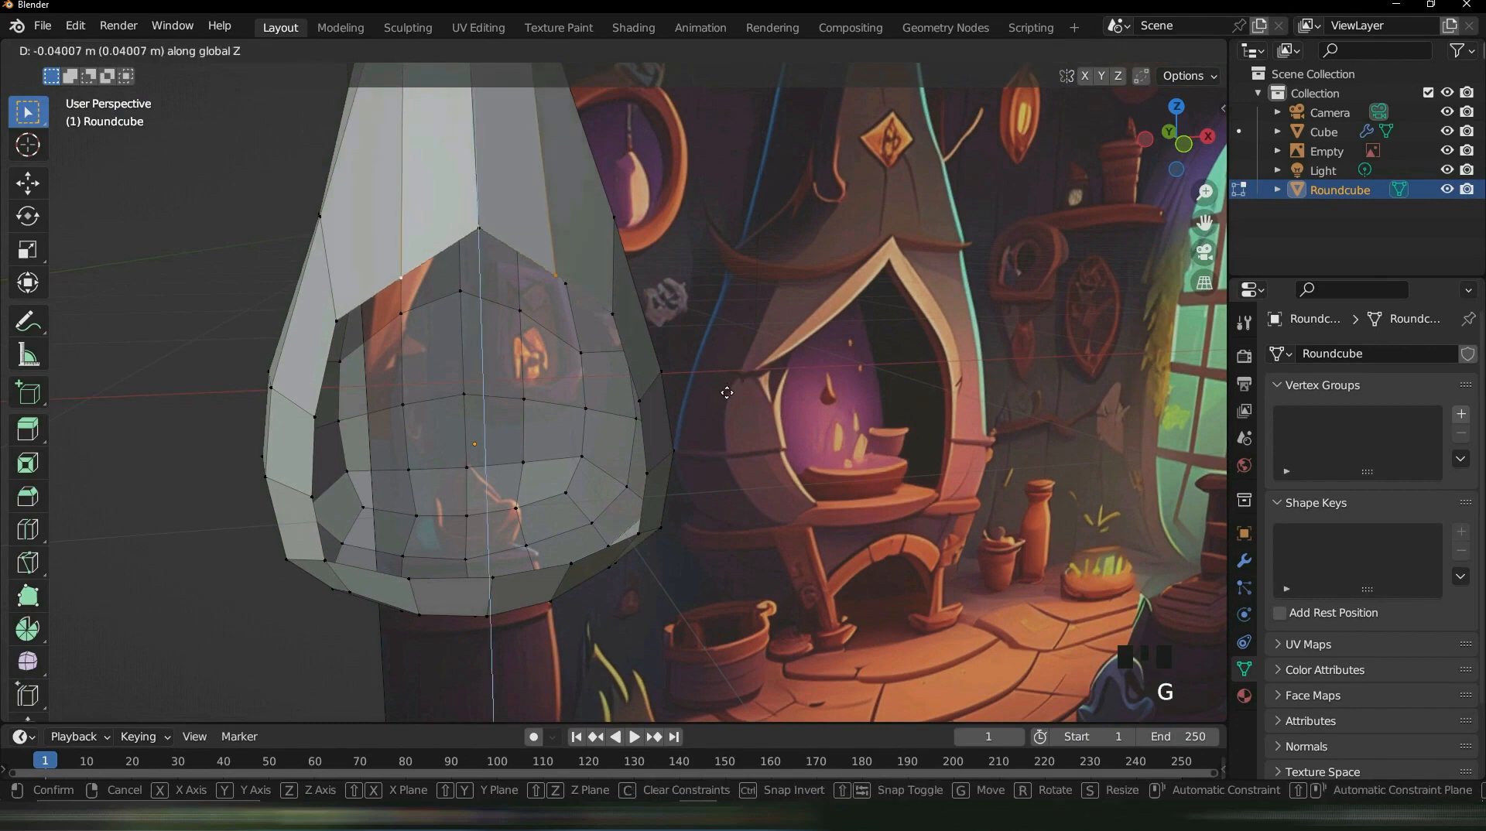
click(689, 376)
click(608, 313)
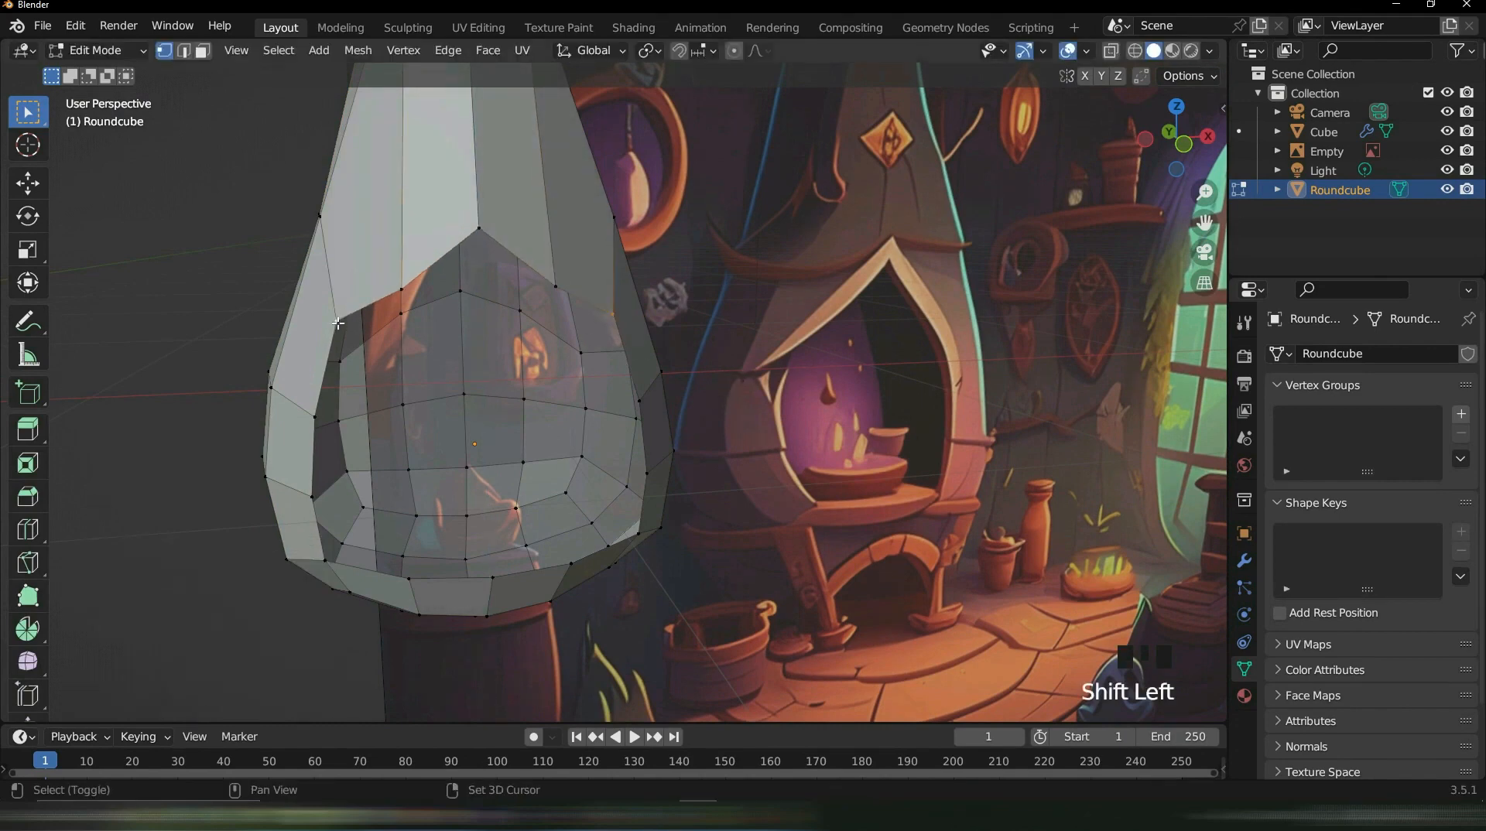
key(g)
key(z)
click(670, 394)
middle_drag(670, 395, 719, 353)
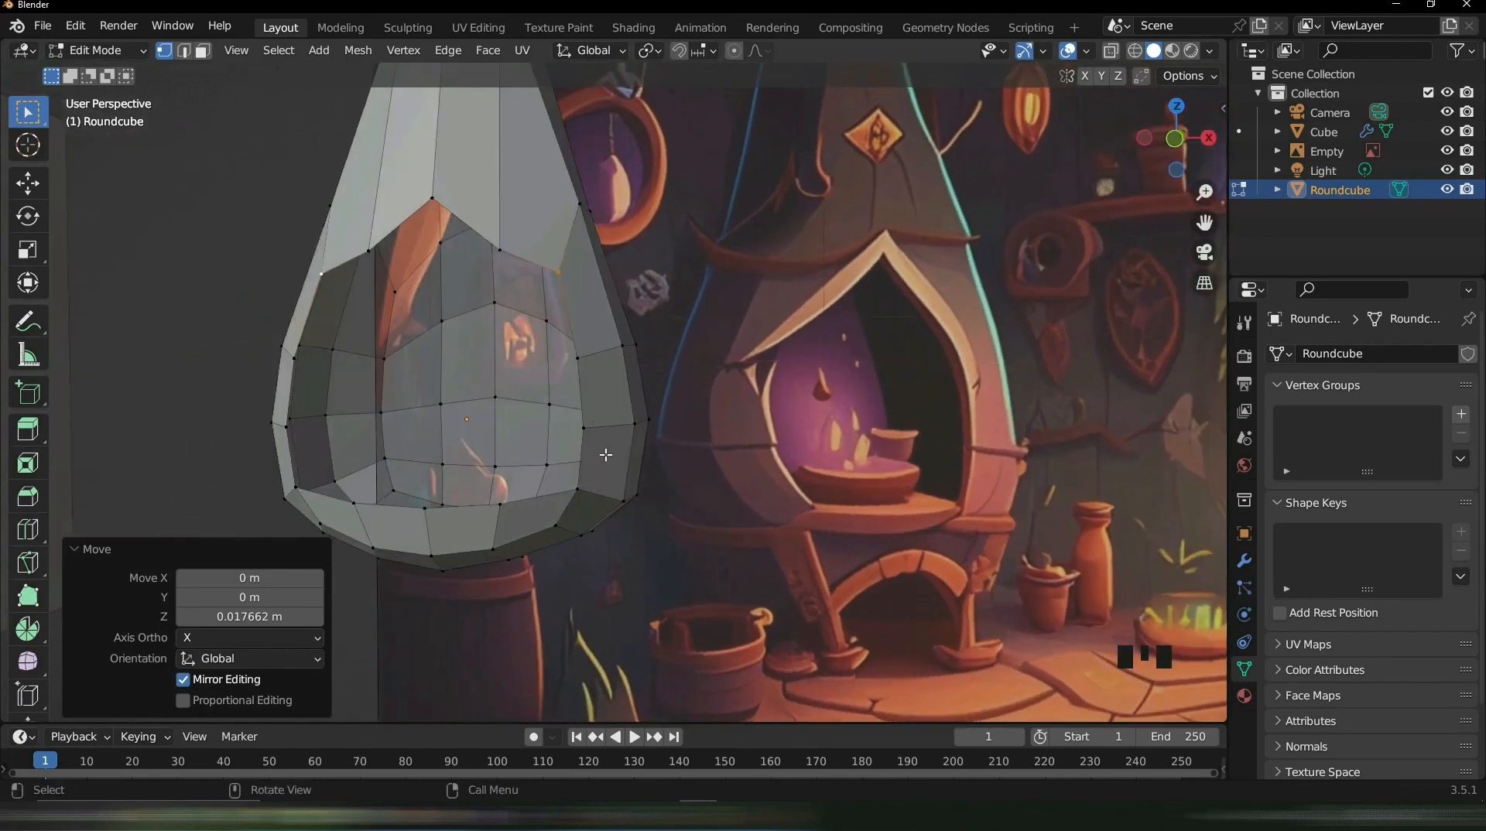
Move the two lower corner vertices of the firebox opening along Y
shift+middle_drag(591, 503, 658, 464)
click(497, 467)
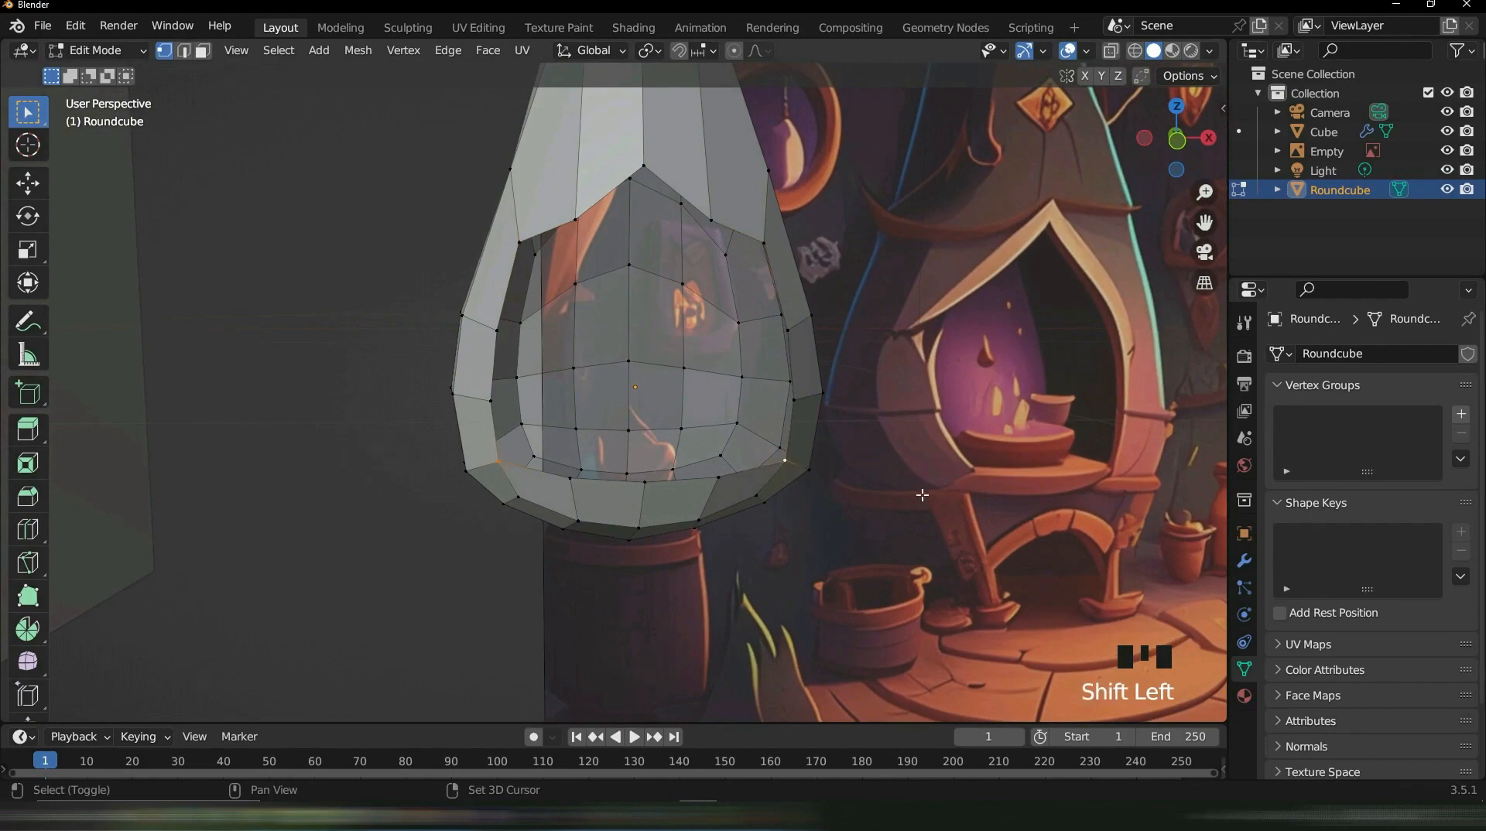
key(g)
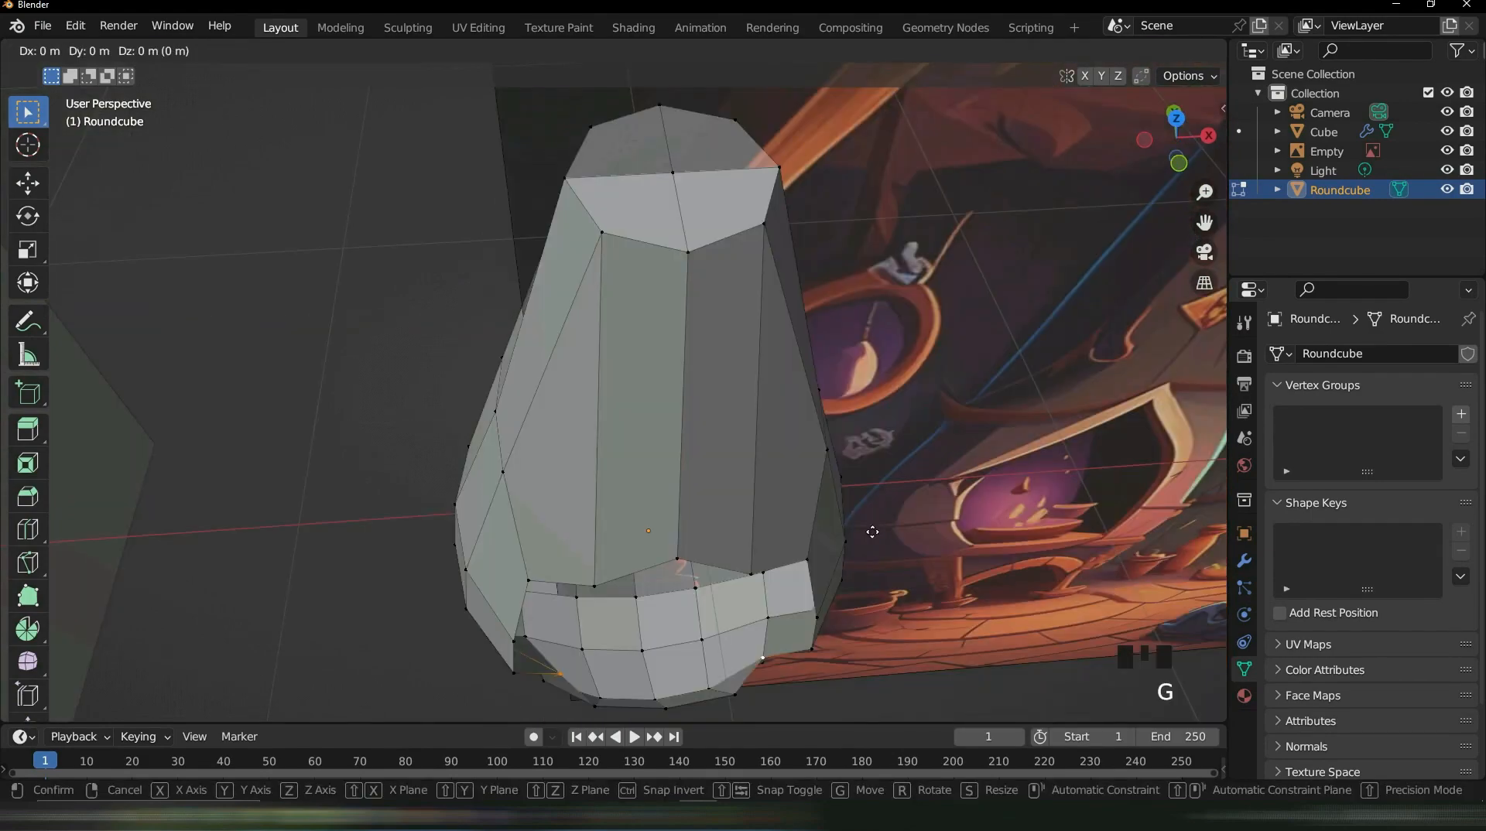
key(y)
click(913, 480)
middle_drag(913, 480, 891, 474)
middle_drag(669, 507, 706, 353)
Return to Object Mode and apply Shade Smooth to the fireplace body
key(Tab)
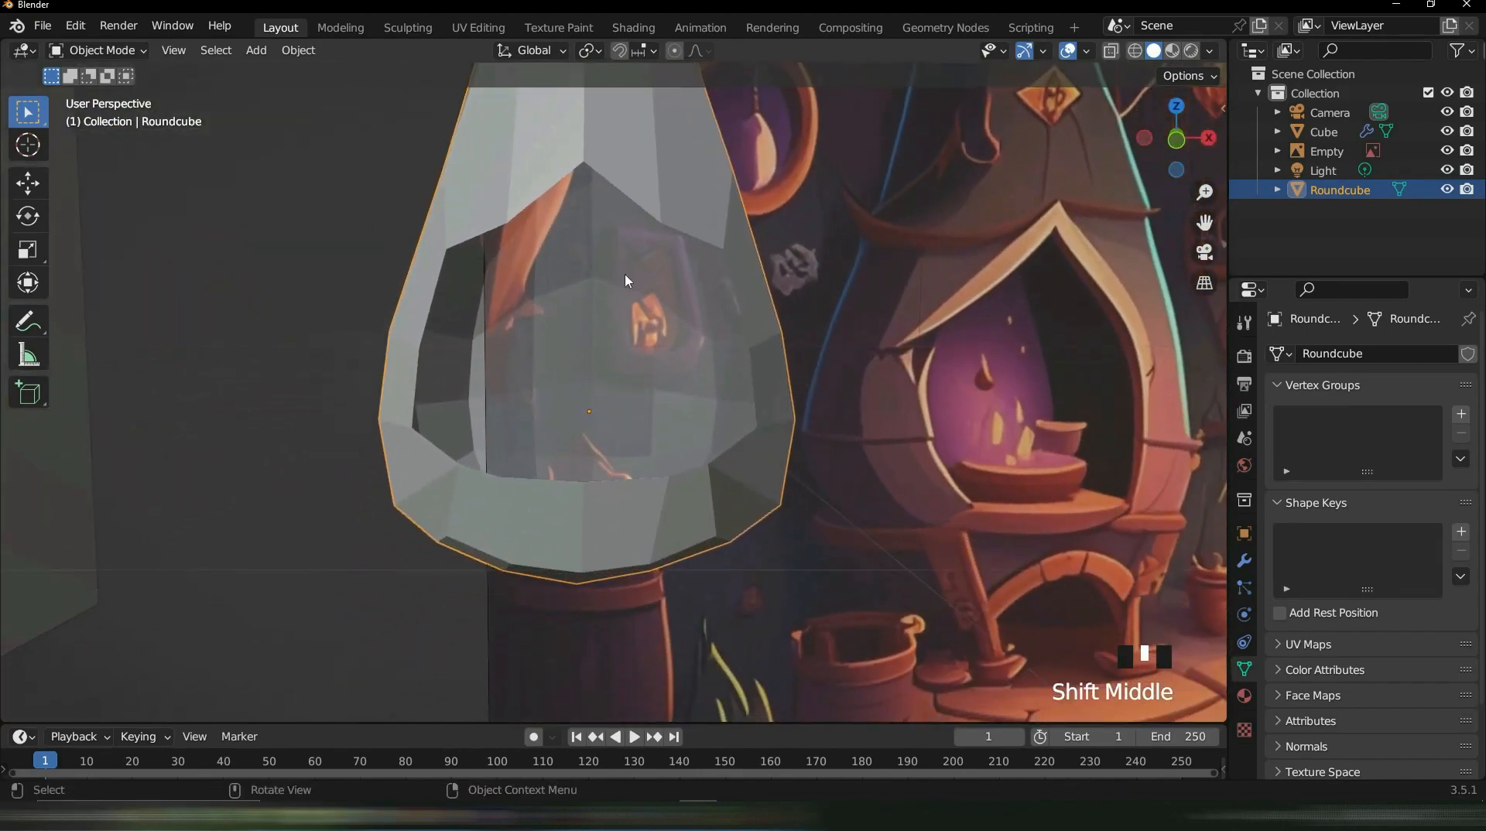
mouse_move(625, 275)
middle_down()
mouse_move(574, 300)
mouse_move(628, 294)
middle_up()
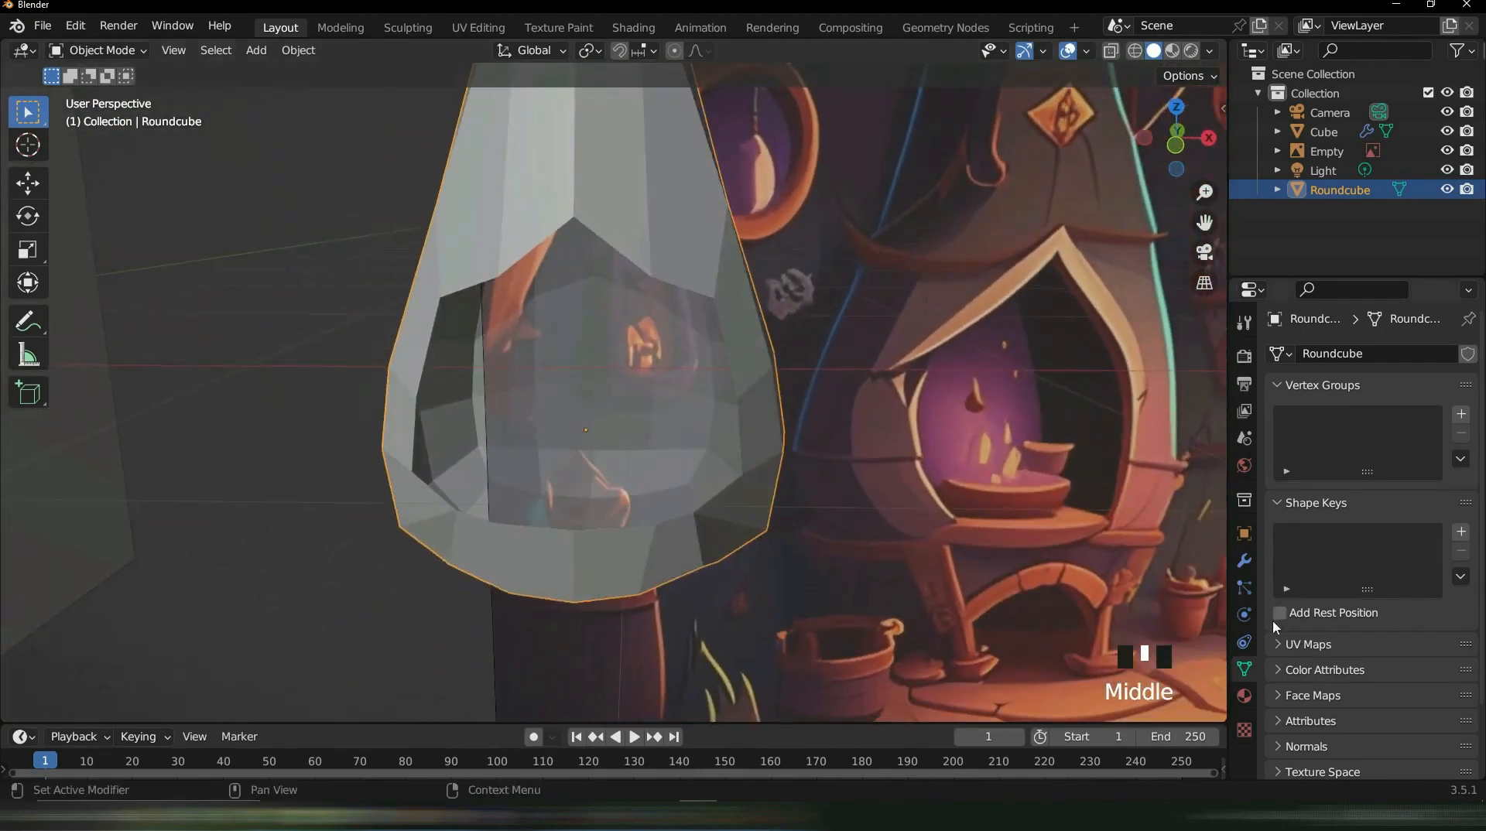
right_click(642, 399)
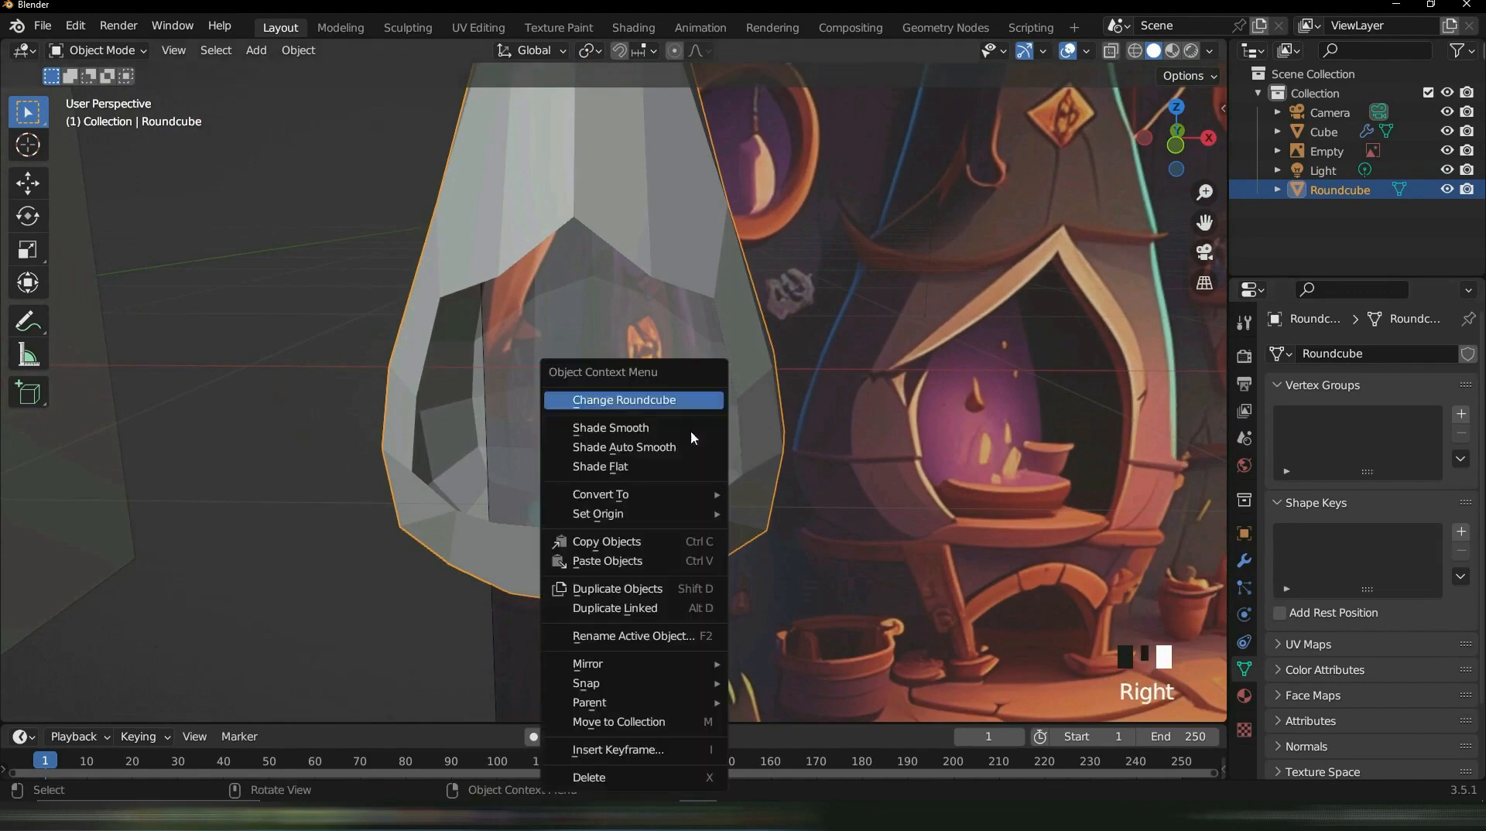
click(642, 429)
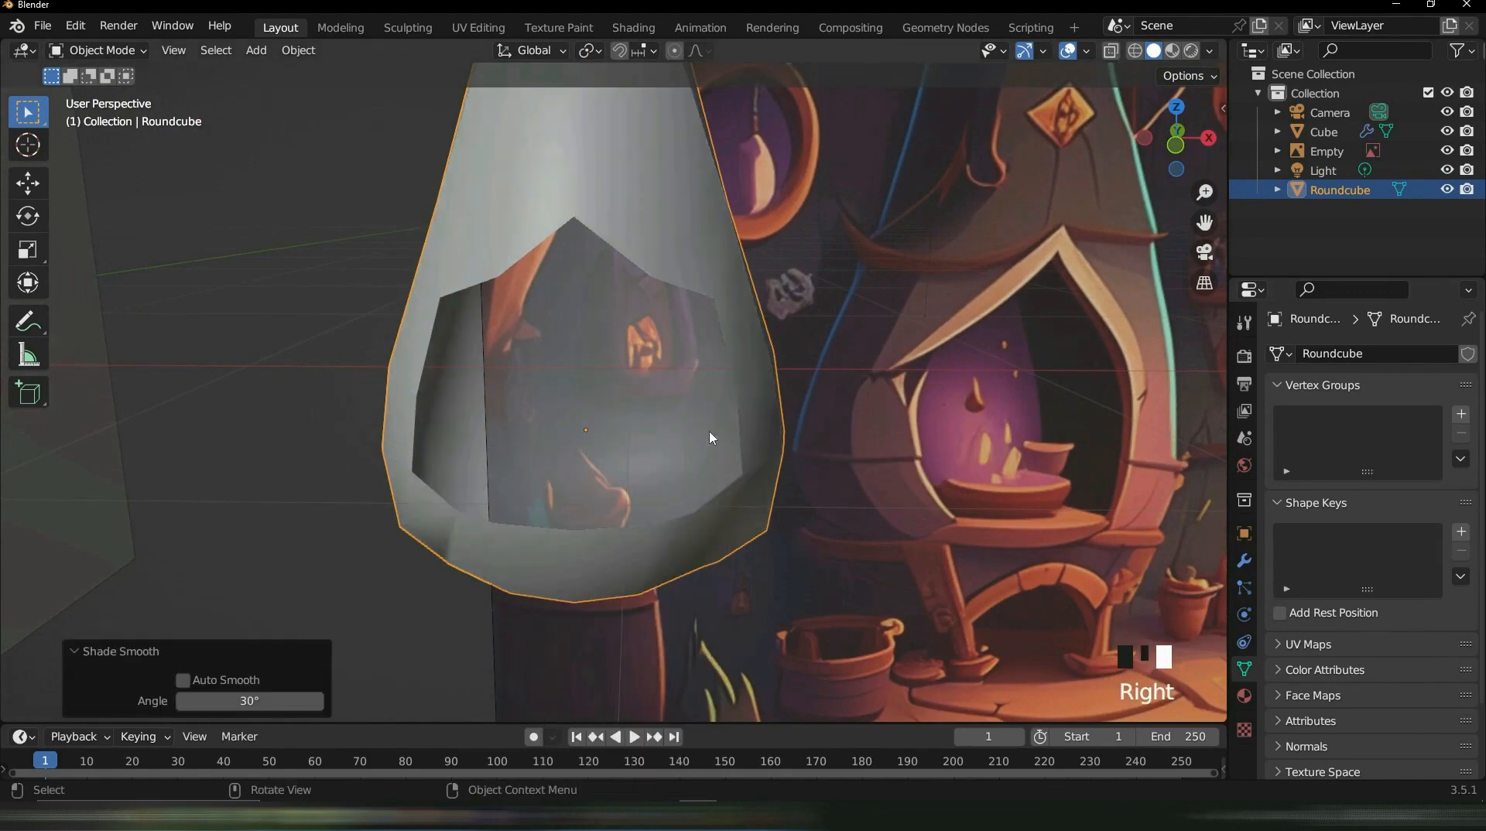
Add a Solidify modifier to the fireplace body and set its thickness to 0.06 m
click(1244, 561)
click(1299, 355)
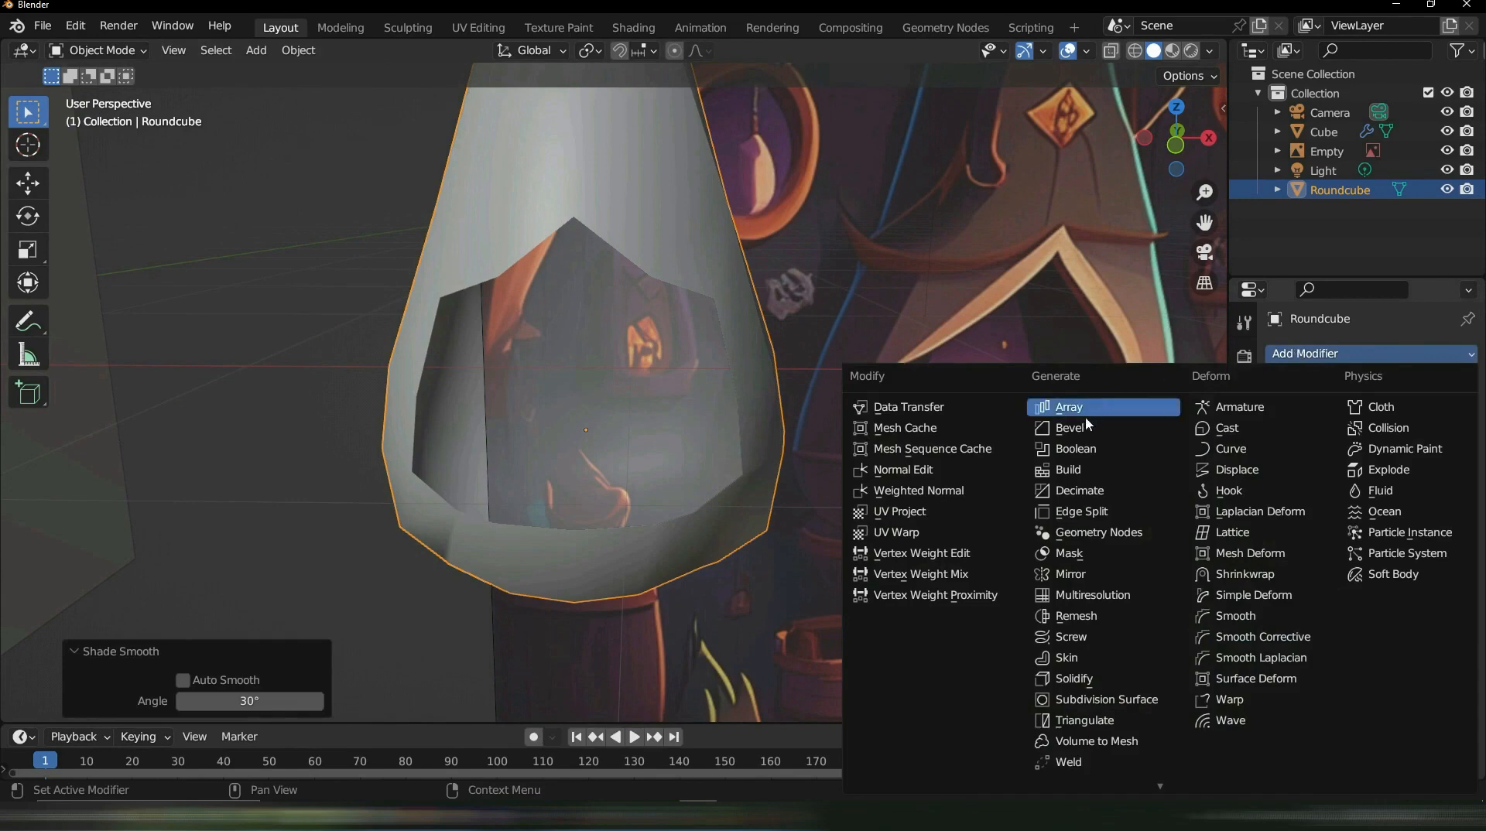
click(1088, 680)
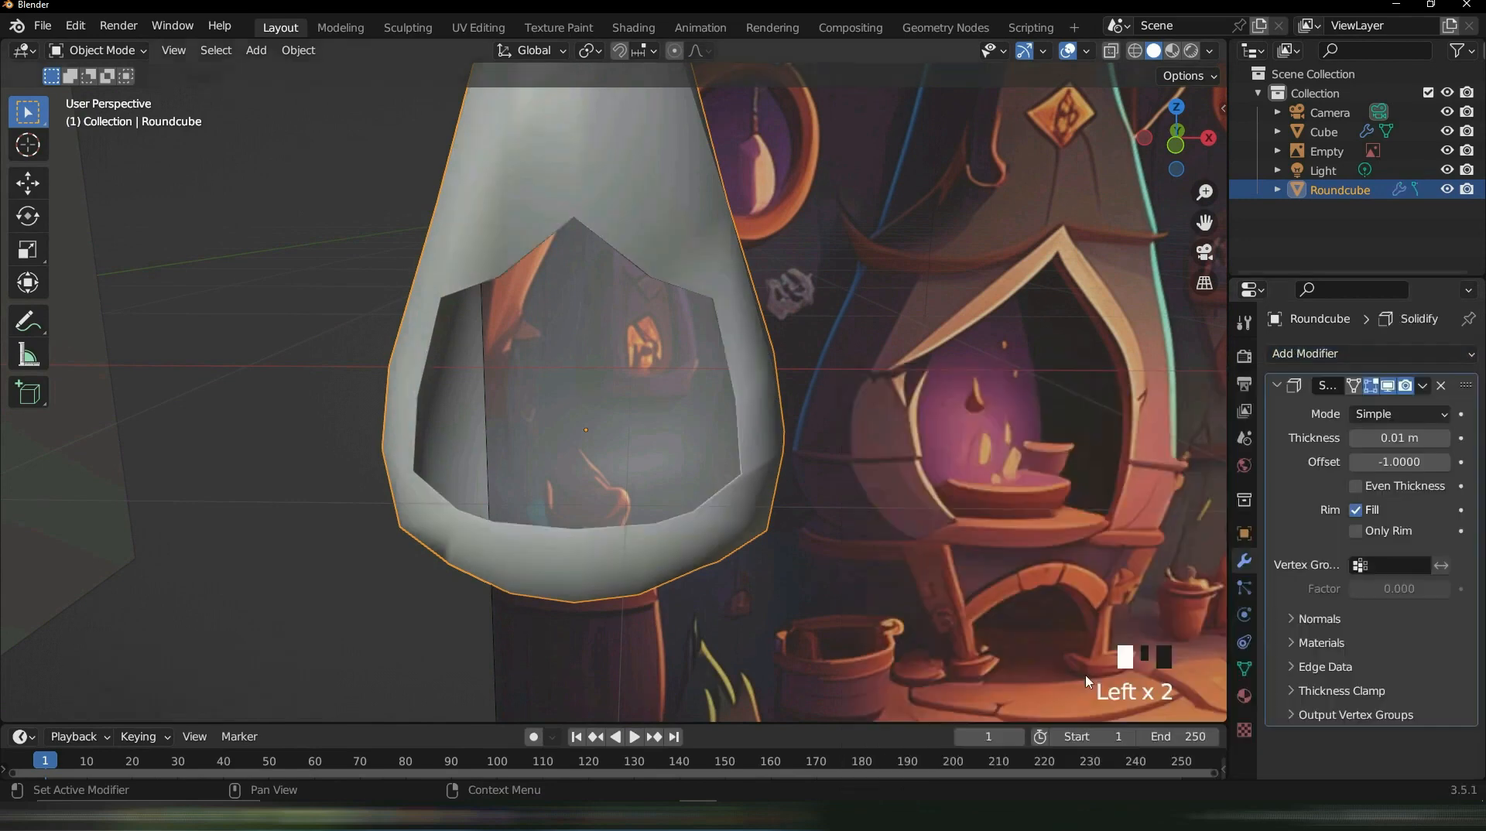
click(1403, 438)
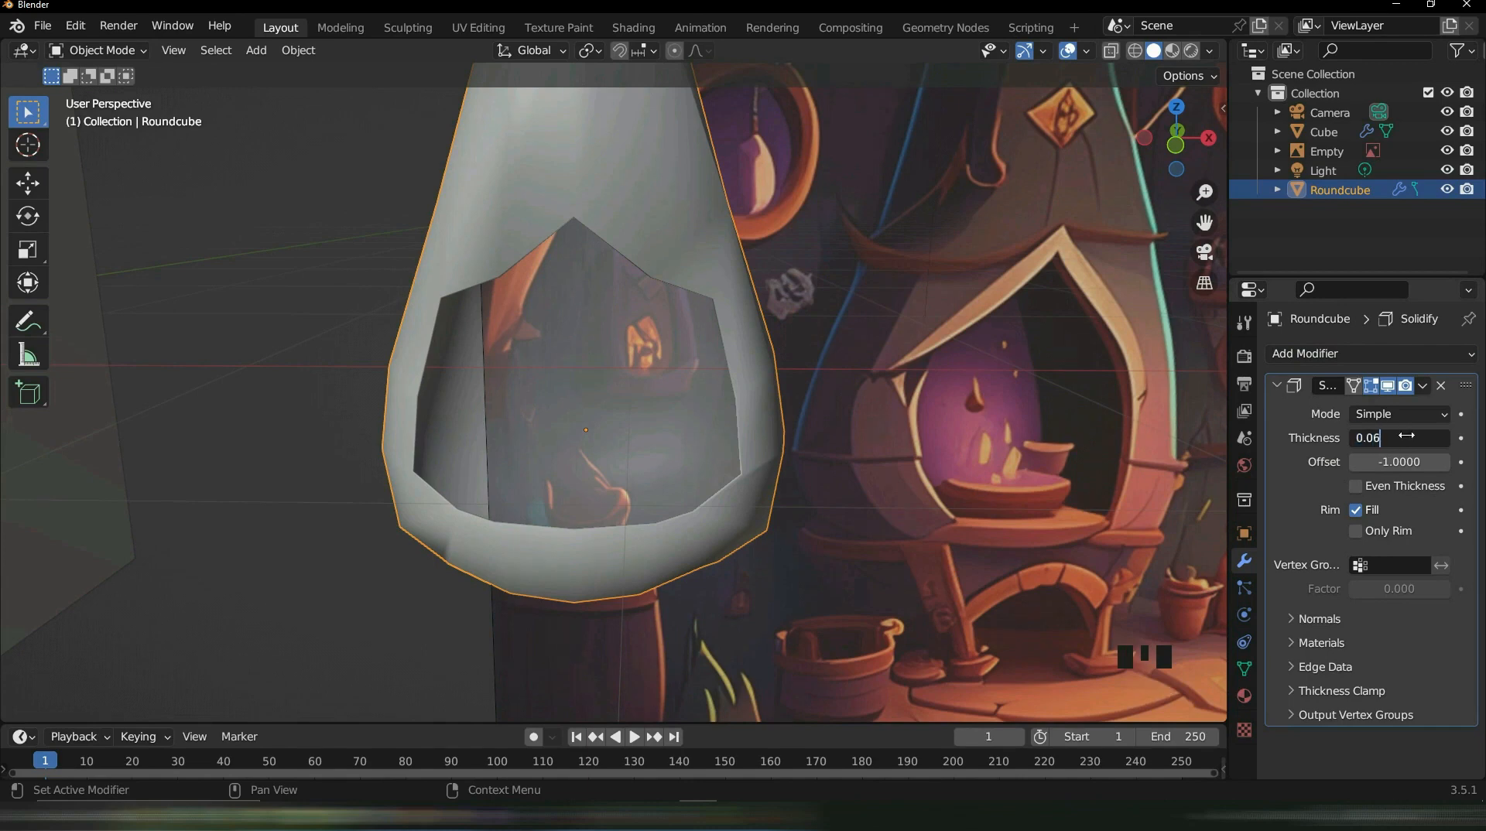
text(0.06)
key(Return)
Enable Auto Smooth at 30° in the fireplace body's normals settings
click(1245, 669)
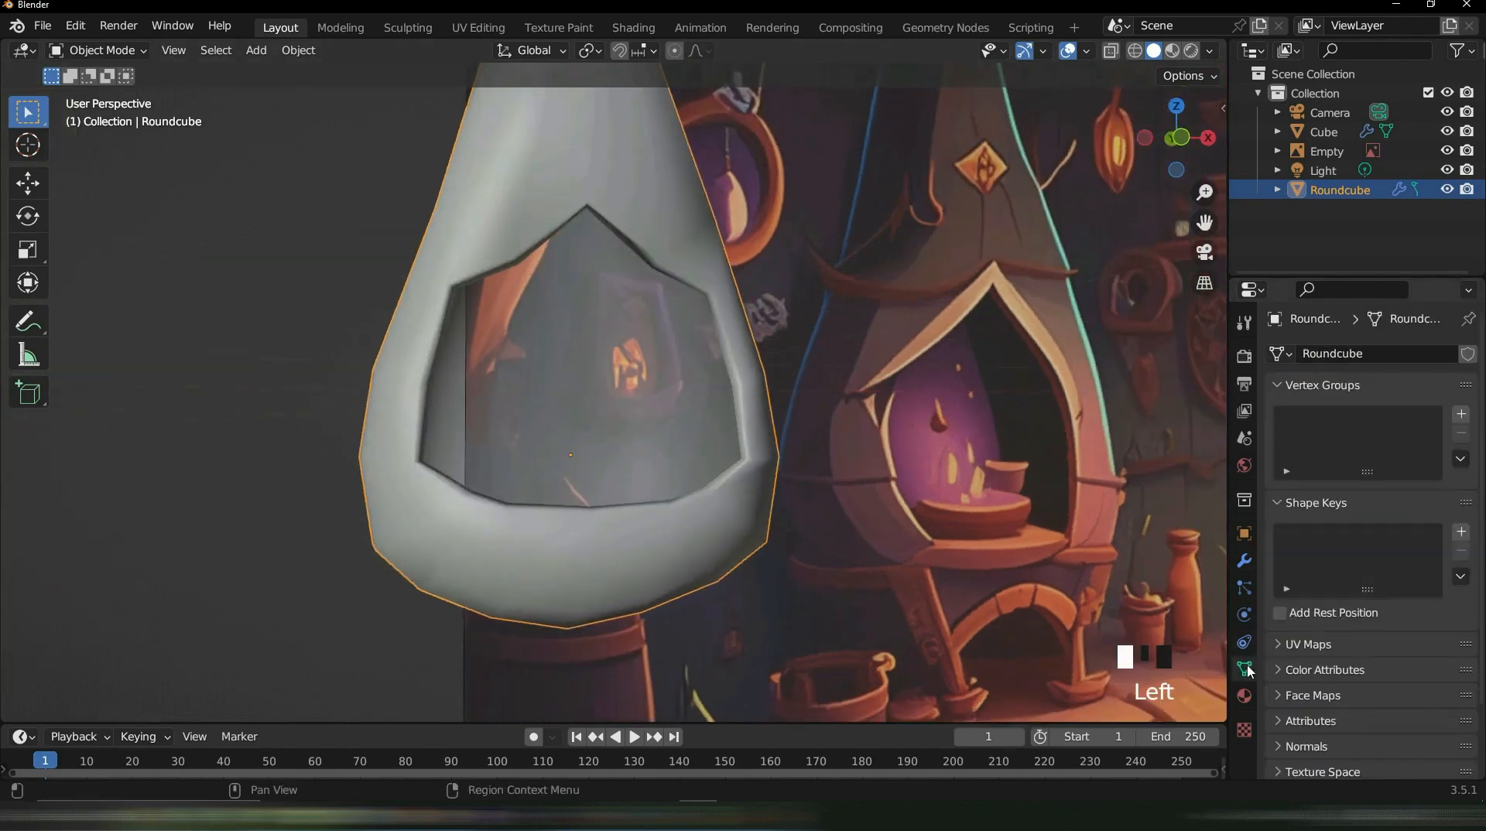
scroll(1325, 648, down, 4)
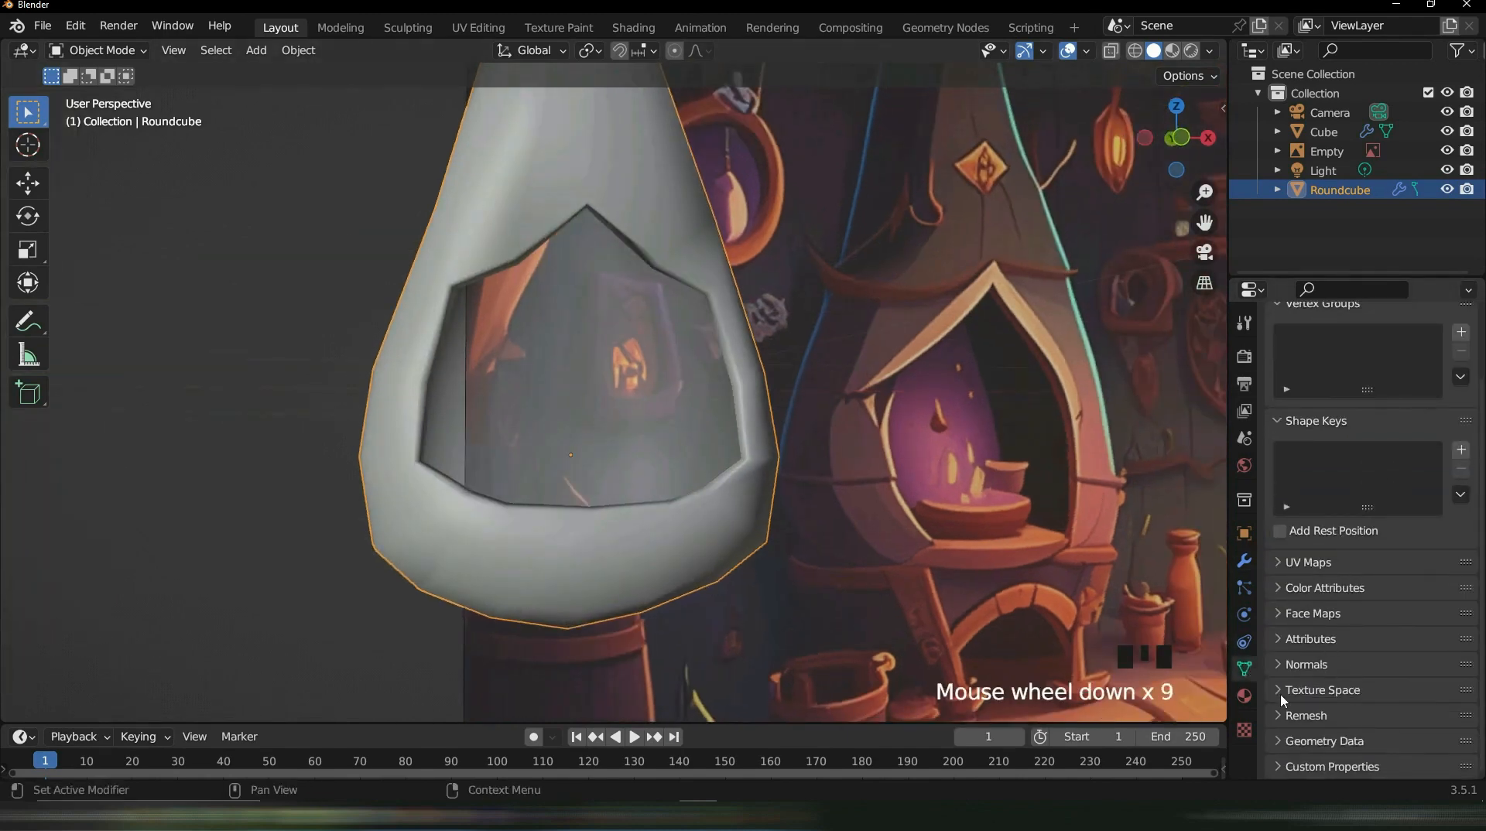
click(1275, 663)
click(1355, 694)
middle_drag(727, 418, 805, 465)
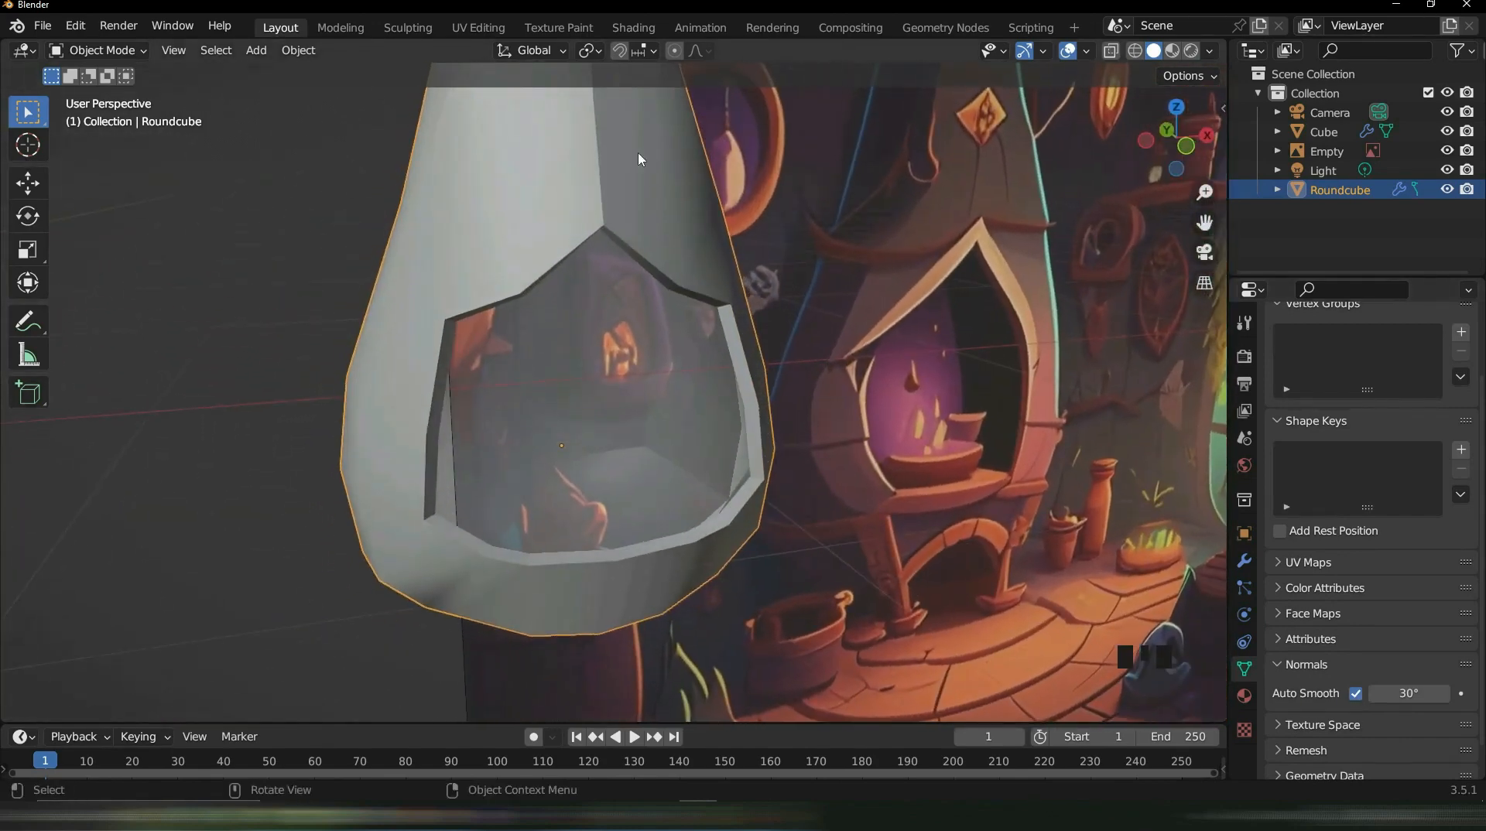
Add a Subdivision Surface modifier to the fireplace body
click(1242, 567)
click(1322, 354)
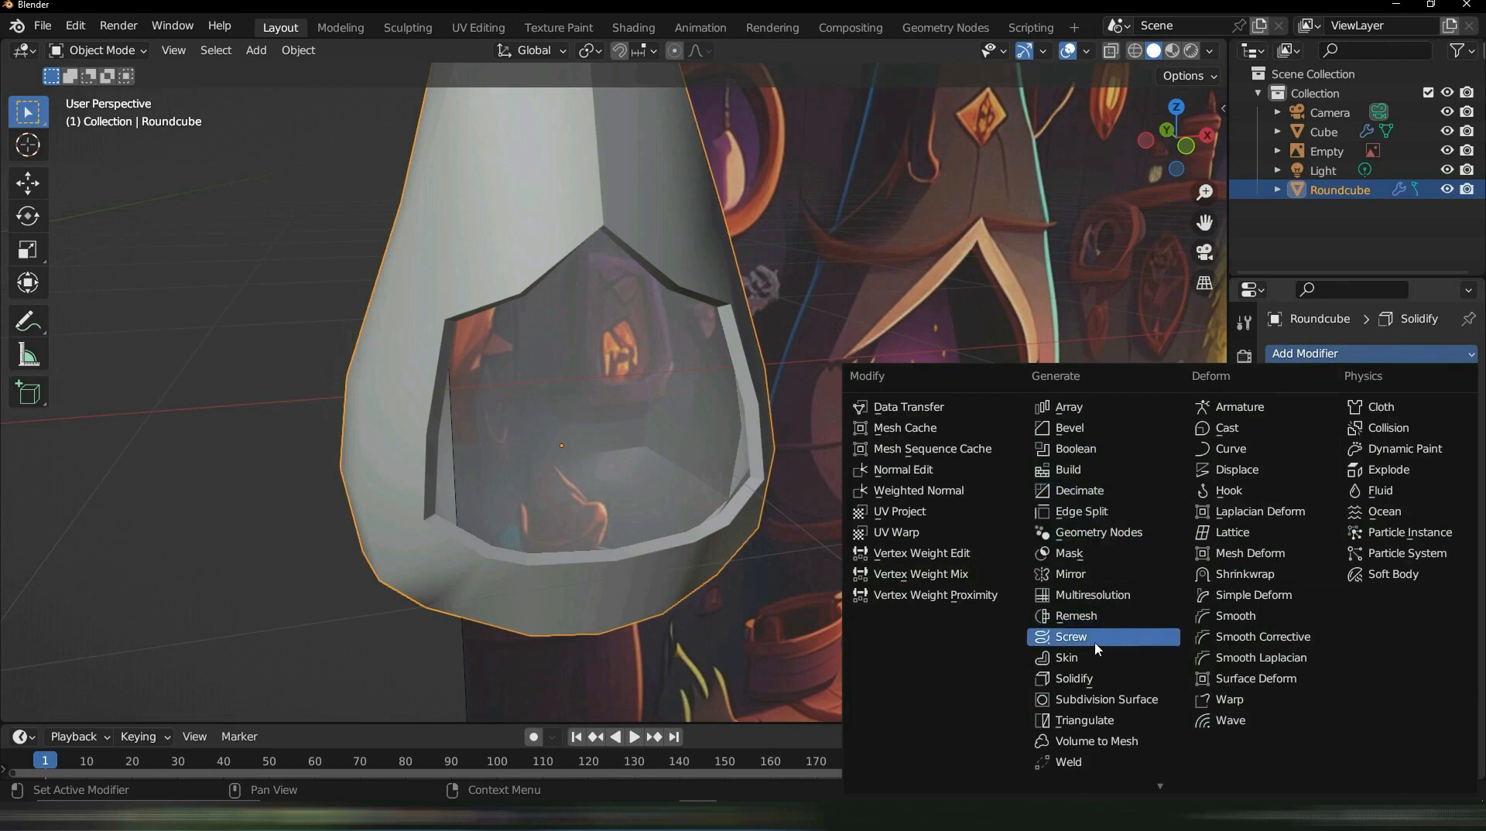
click(1107, 699)
middle_drag(823, 373, 650, 434)
In Edit Mode, raise the vertex pair flanking the firebox opening's peak about 0.003 m along Z
key(Tab)
click(913, 430)
middle_drag(906, 430, 708, 300)
scroll(709, 300, up, 4)
shift+middle_drag(650, 163, 729, 328)
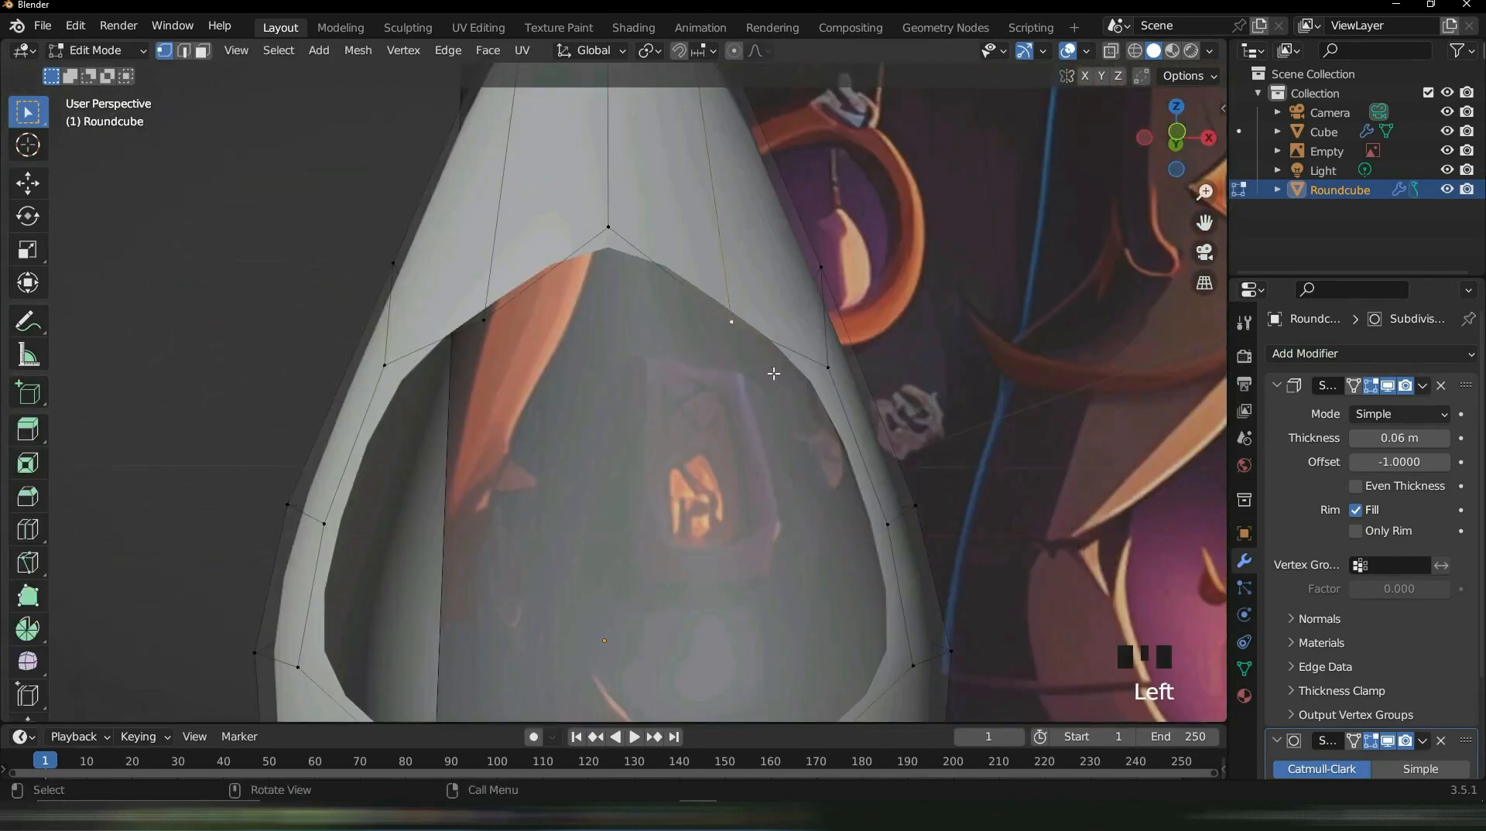
key(g)
key(z)
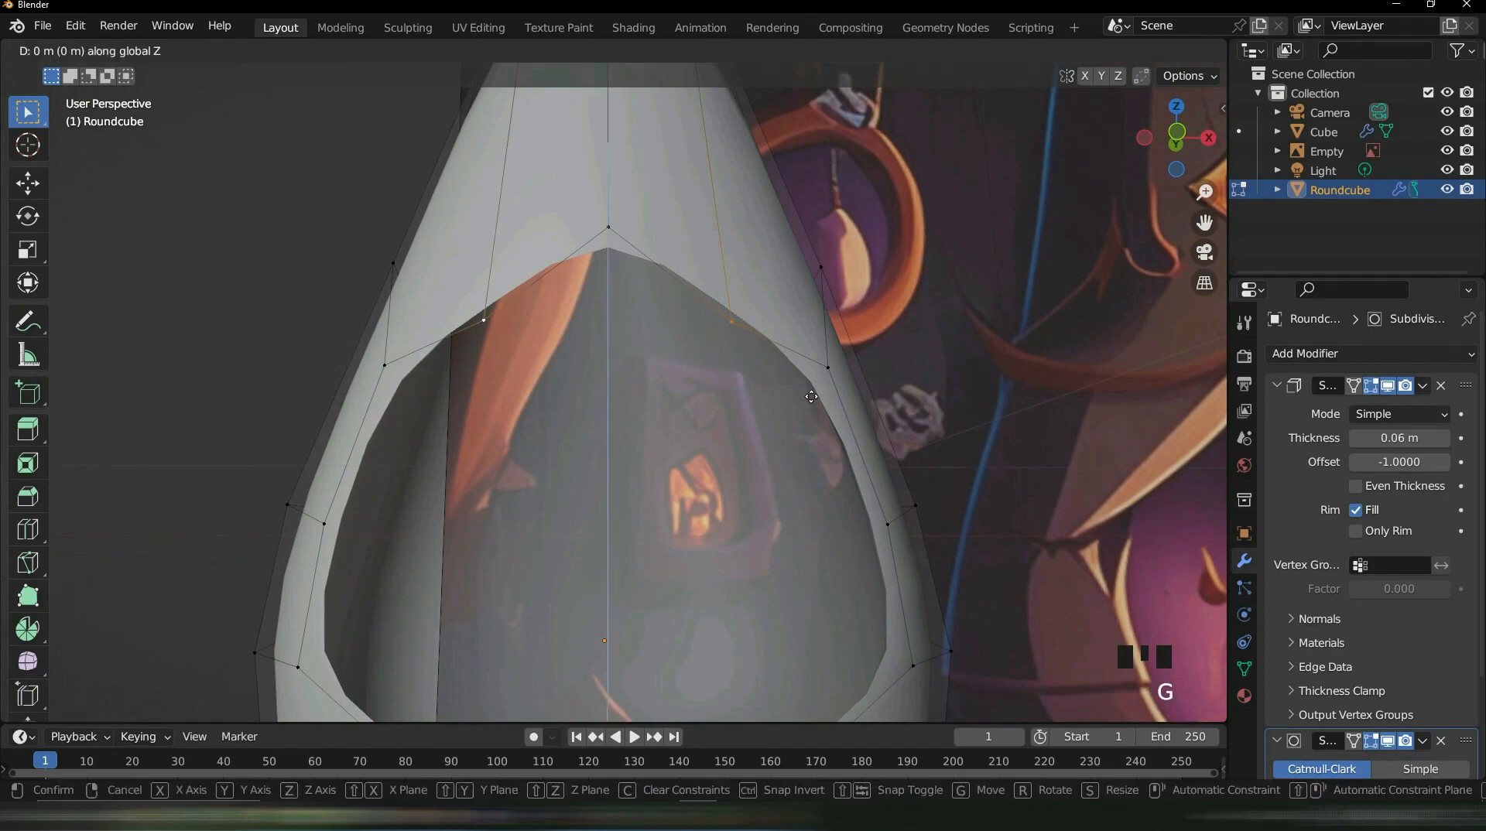
click(658, 365)
Add centred vertical loop cuts on both sides of the opening's peak and lower their rim vertices about 0.053 m along Z
scroll(723, 355, down, 4)
middle_drag(725, 356, 687, 393)
scroll(687, 393, up, 2)
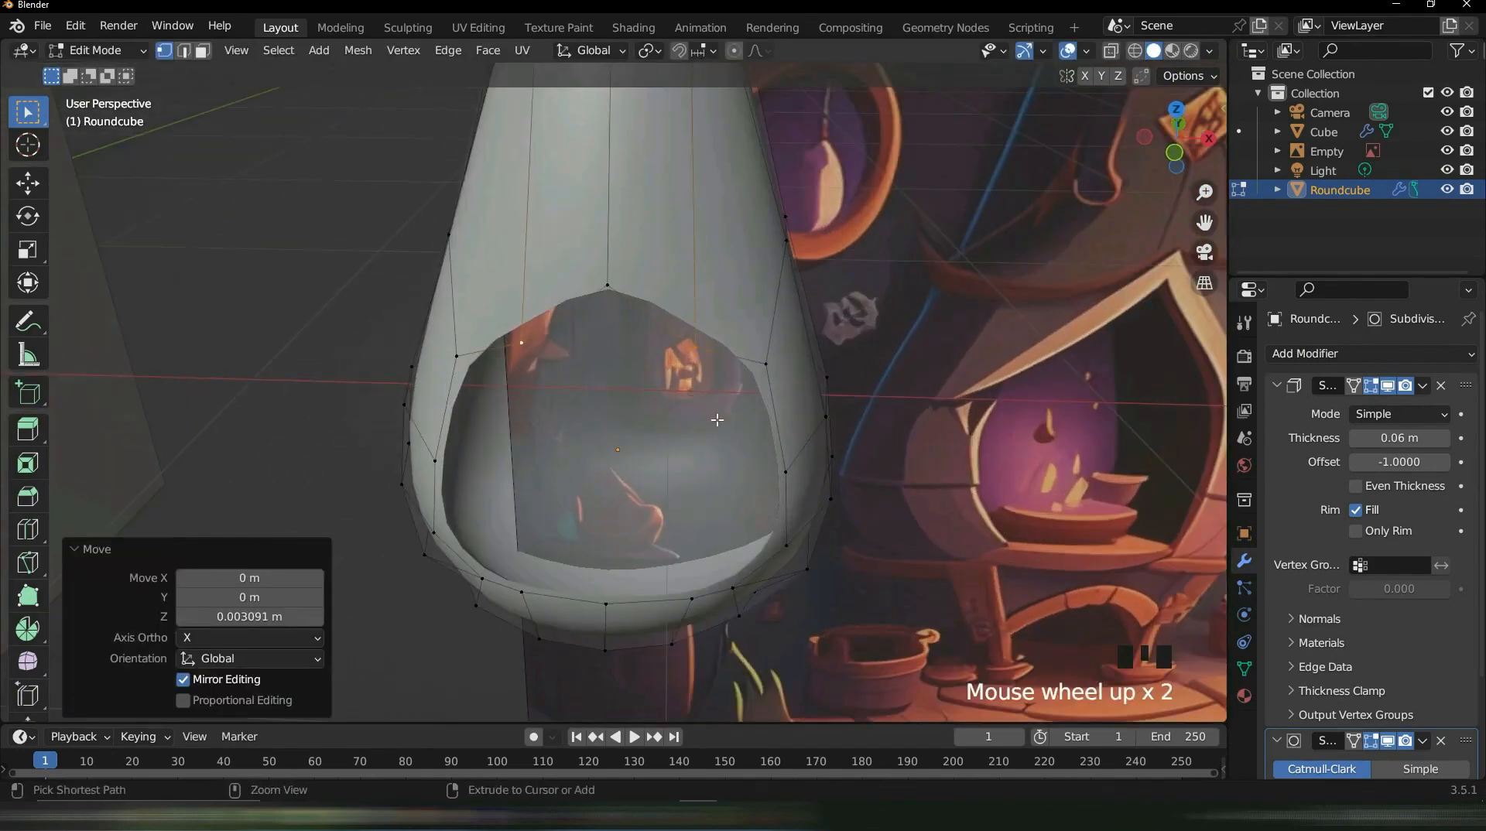
key(ctrl+r)
click(650, 302)
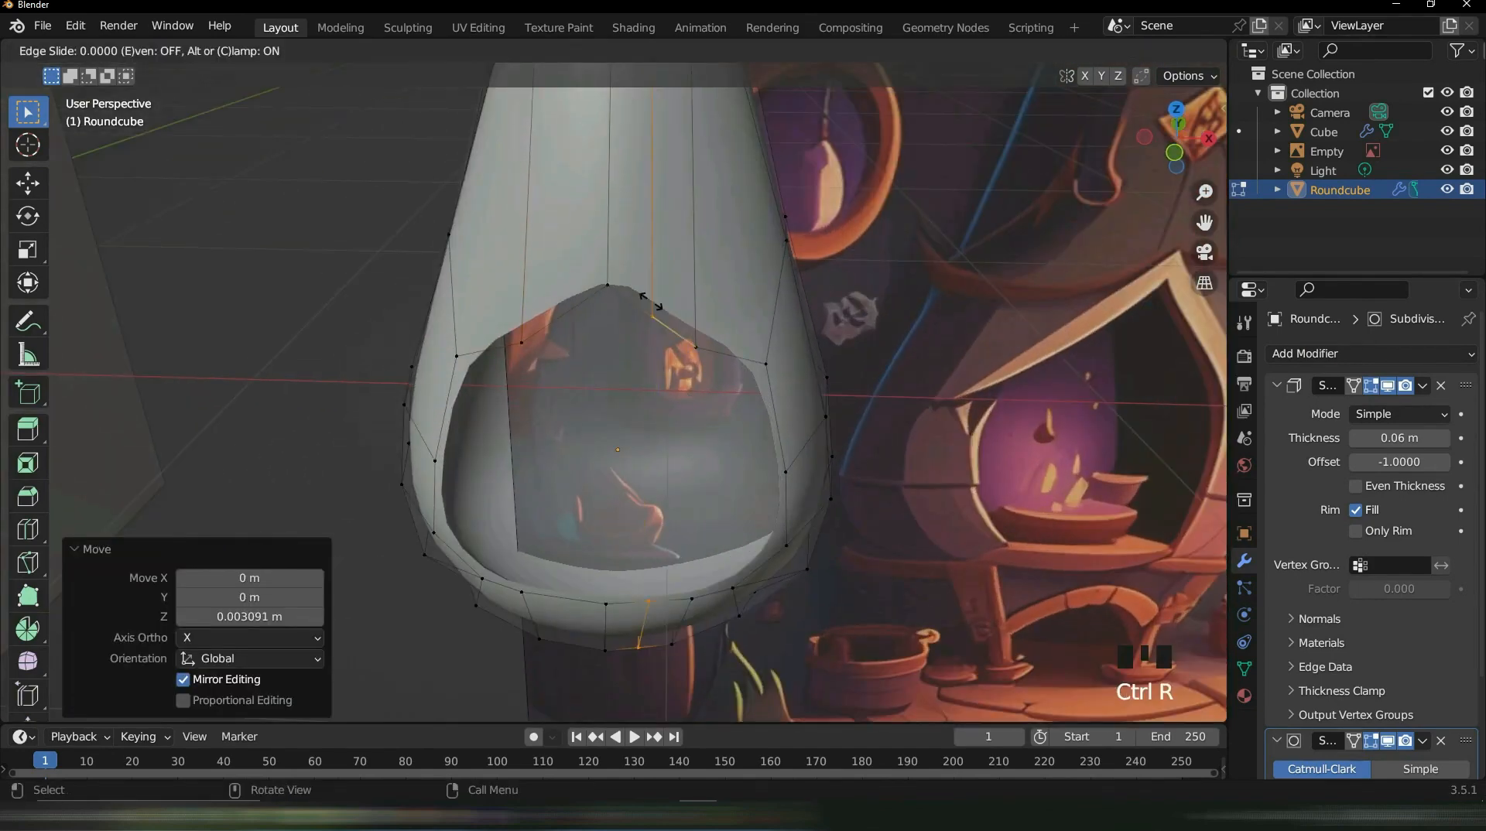
right_click(650, 302)
key(g)
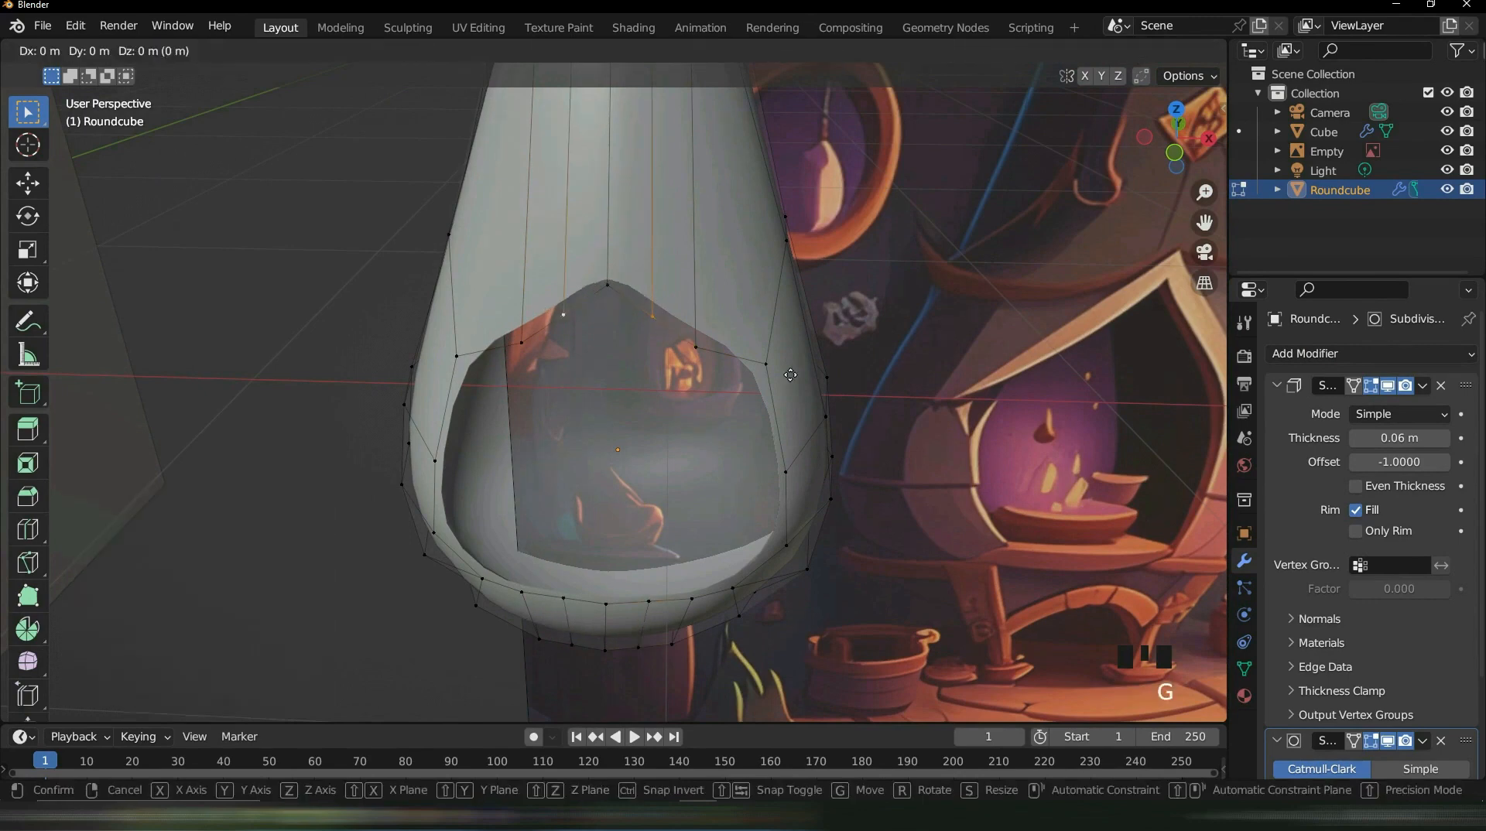
key(z)
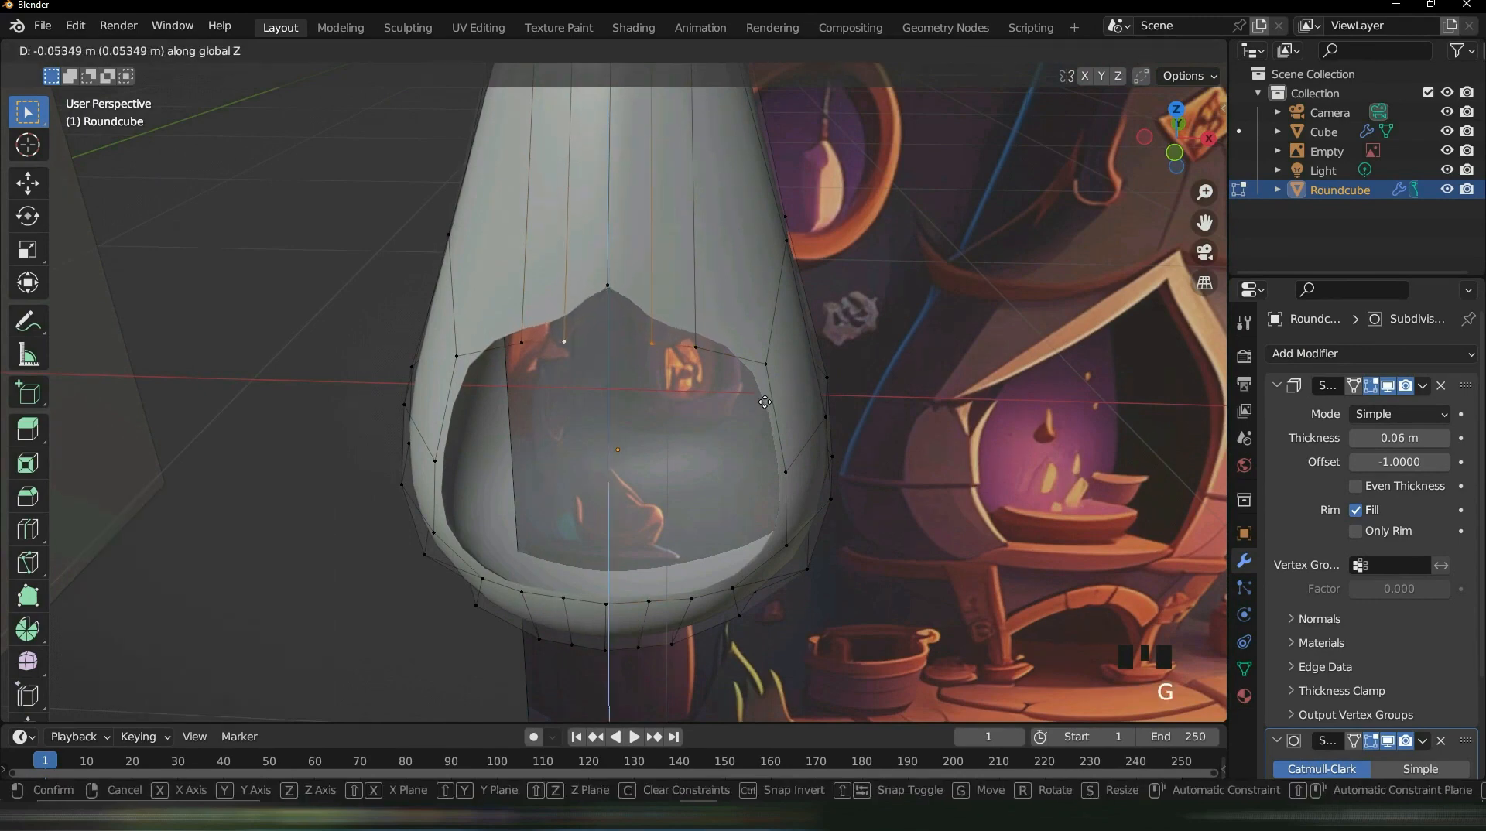
Raise the opening's peak vertex and lower the next outer rim vertex pair about 0.009 m along Z
click(541, 345)
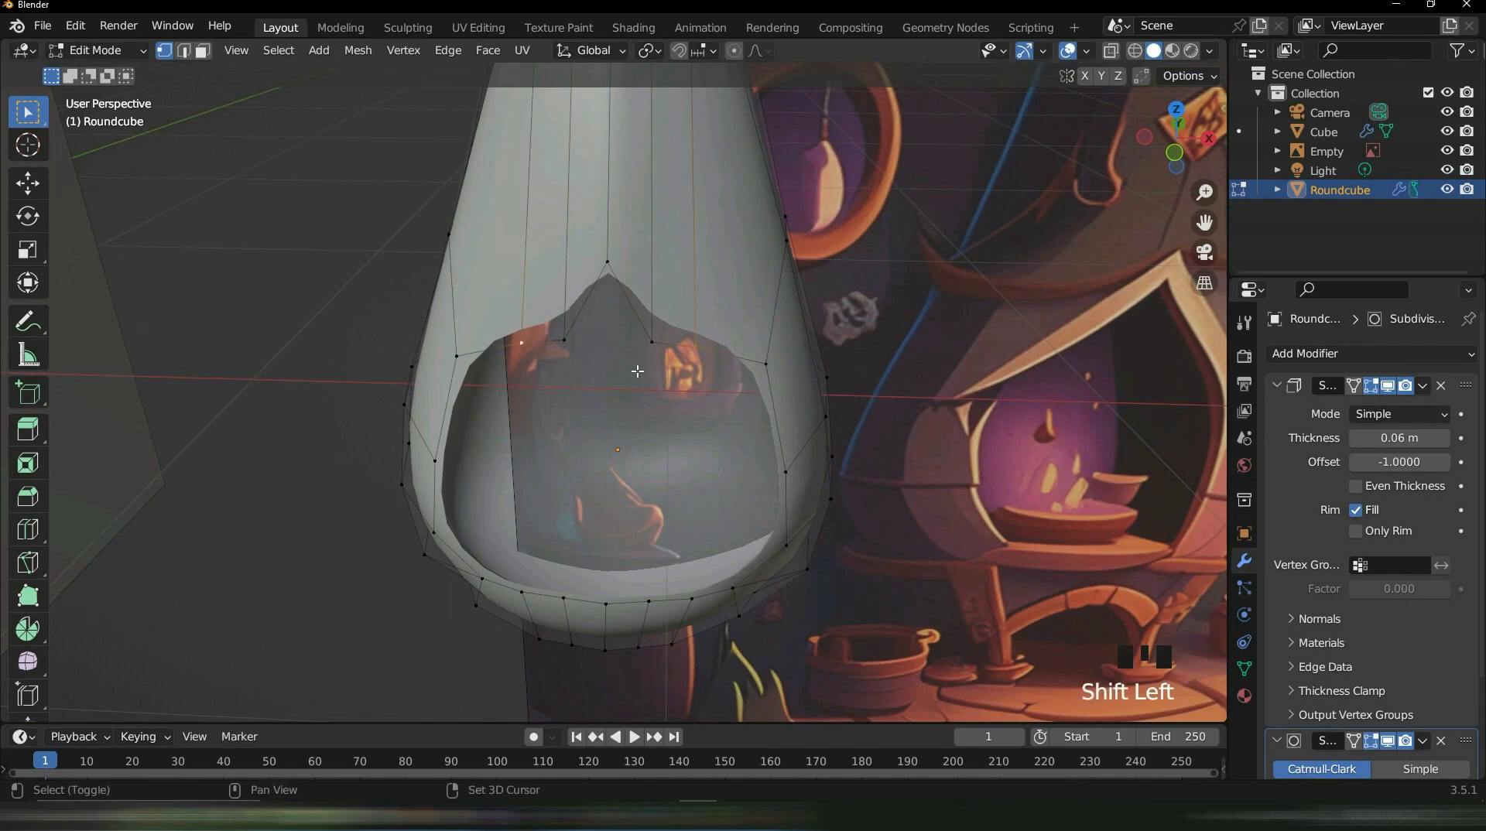
key(g)
key(z)
click(610, 285)
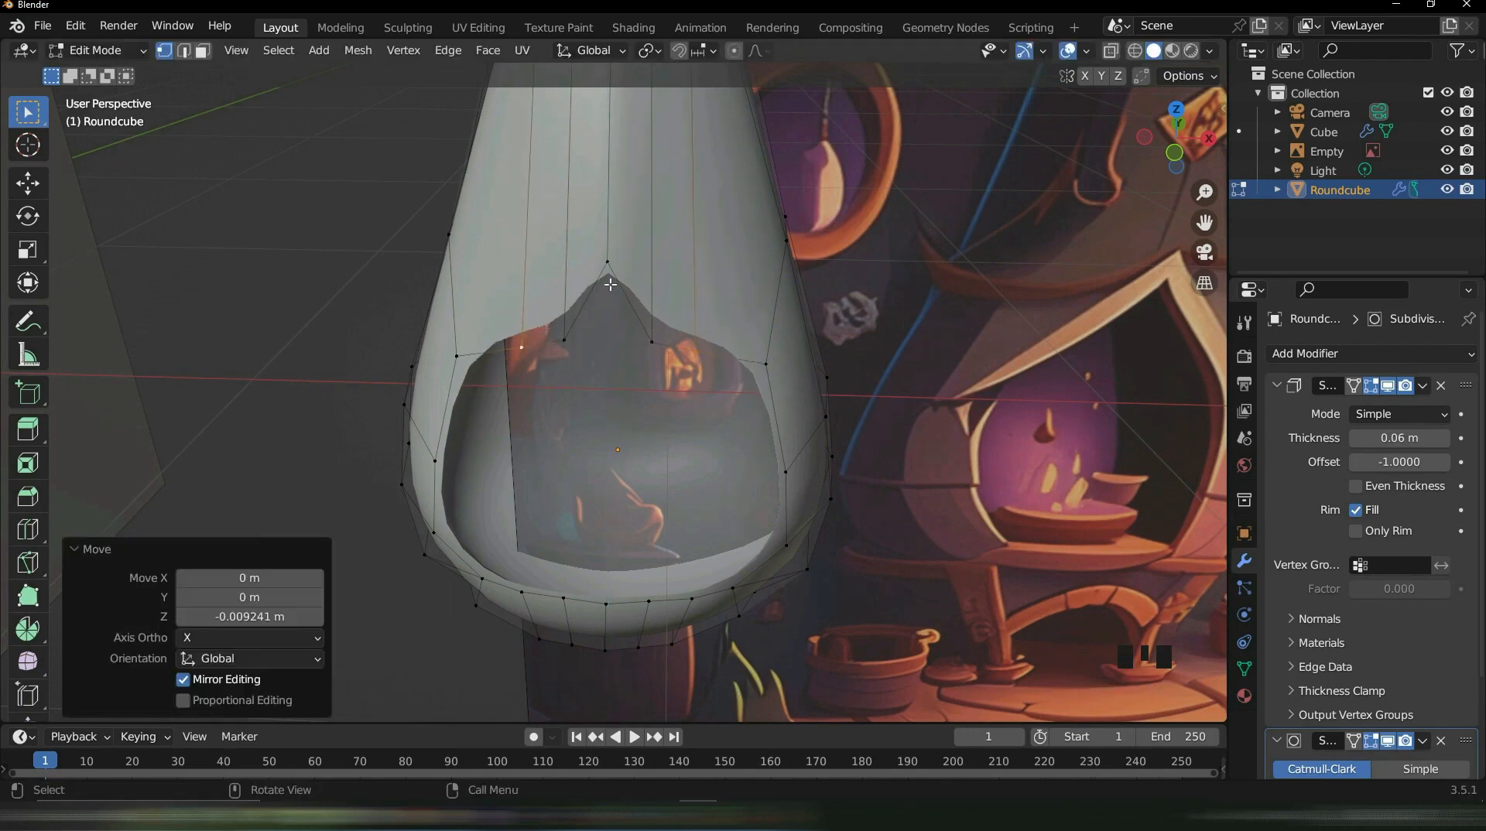
Sharpen the opening's peak with vertical loop cuts slid tight against both sides of the centre edge
scroll(610, 285, up, 2)
key(ctrl+r)
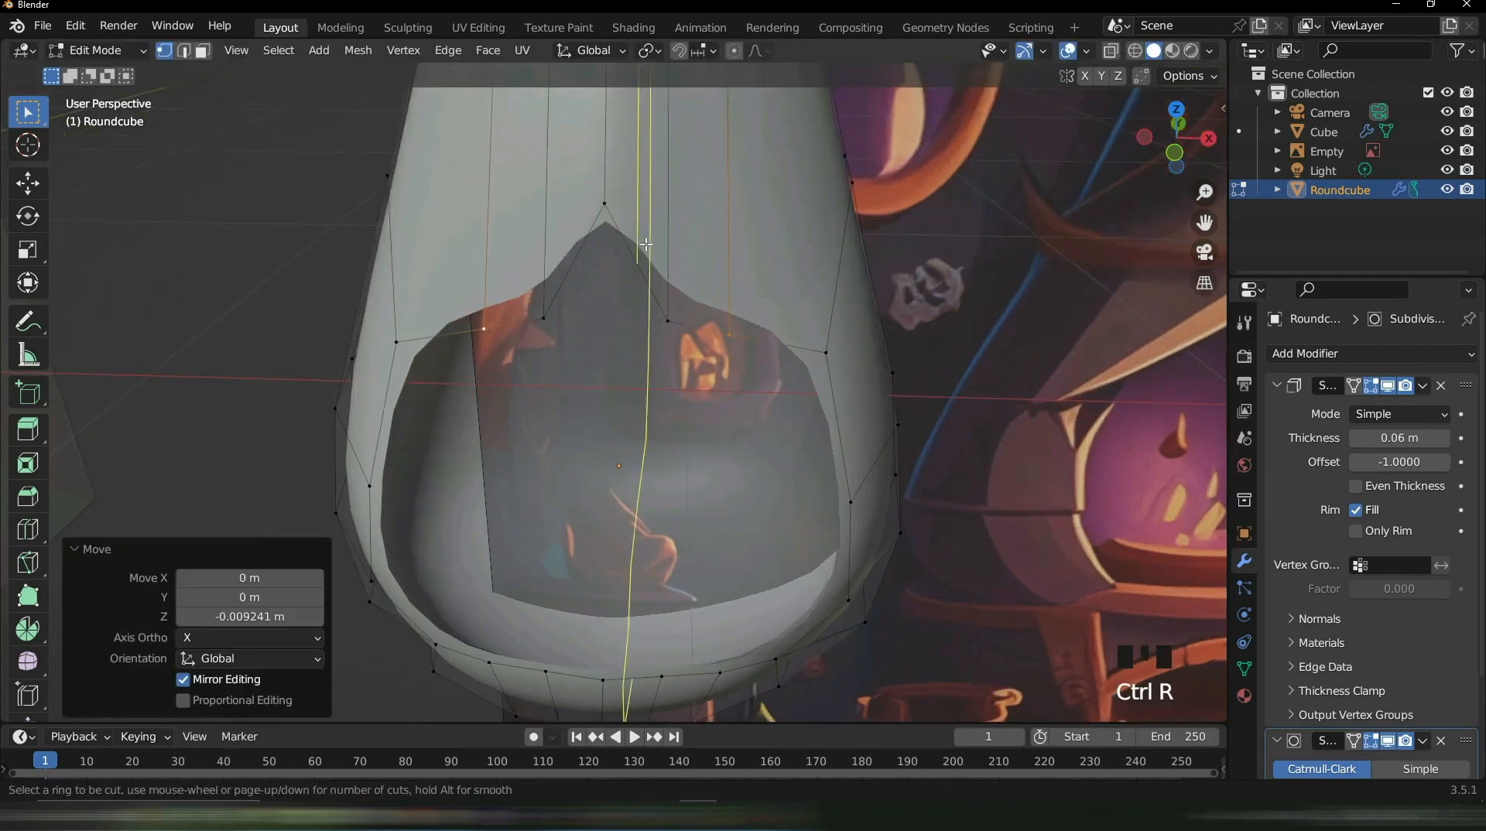
click(620, 240)
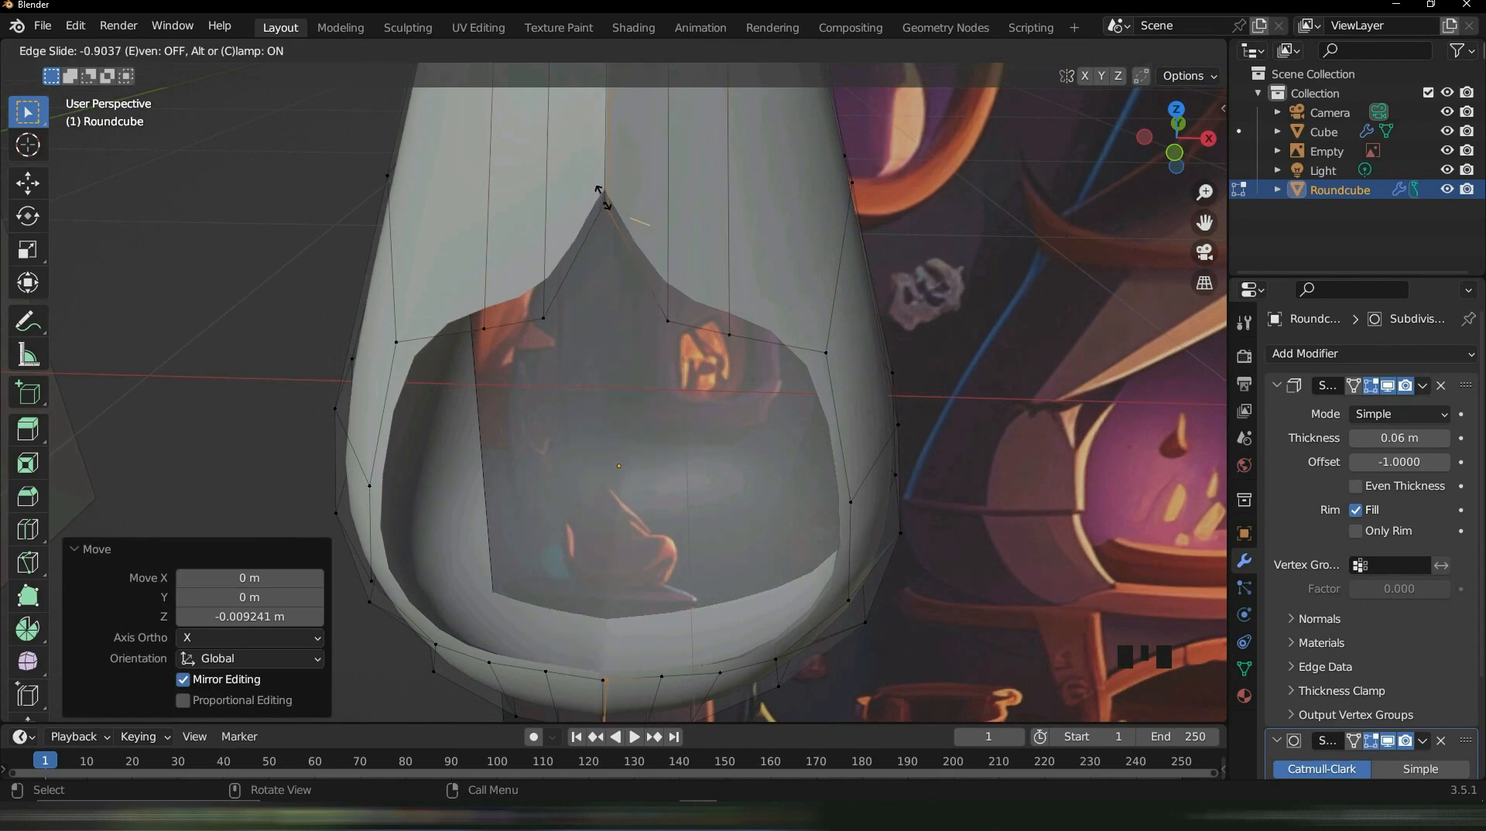
click(601, 192)
key(Tab)
scroll(623, 336, down, 3)
middle_drag(623, 336, 572, 340)
Return to Edit Mode and raise the inner vertex pair below the opening's peak along Z
key(Tab)
scroll(645, 257, up, 2)
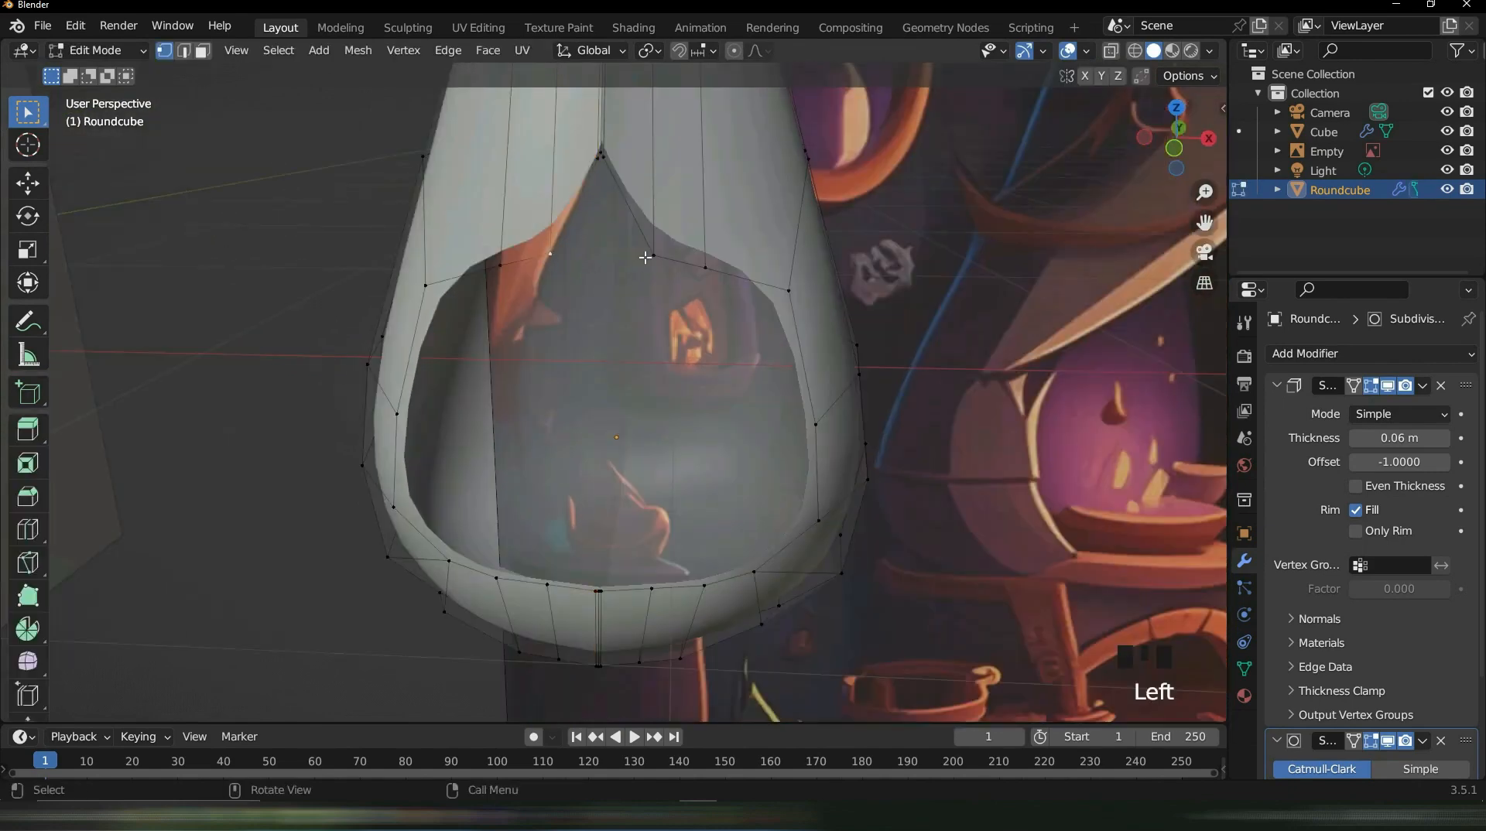
key(g)
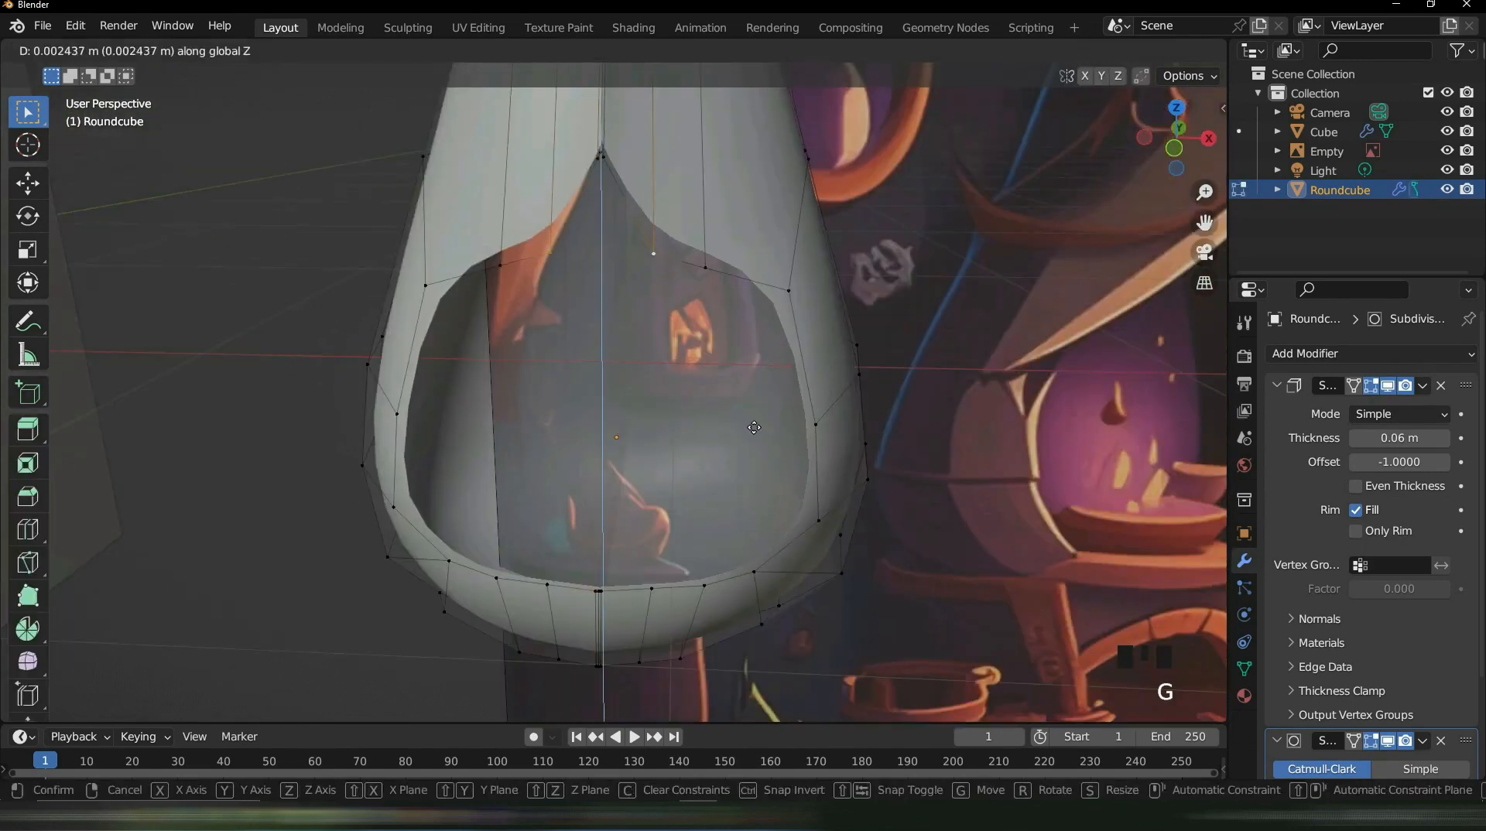
click(790, 334)
Lower the two upper side vertices of the firebox opening about 0.045 m along Z and return to Object Mode
click(786, 289)
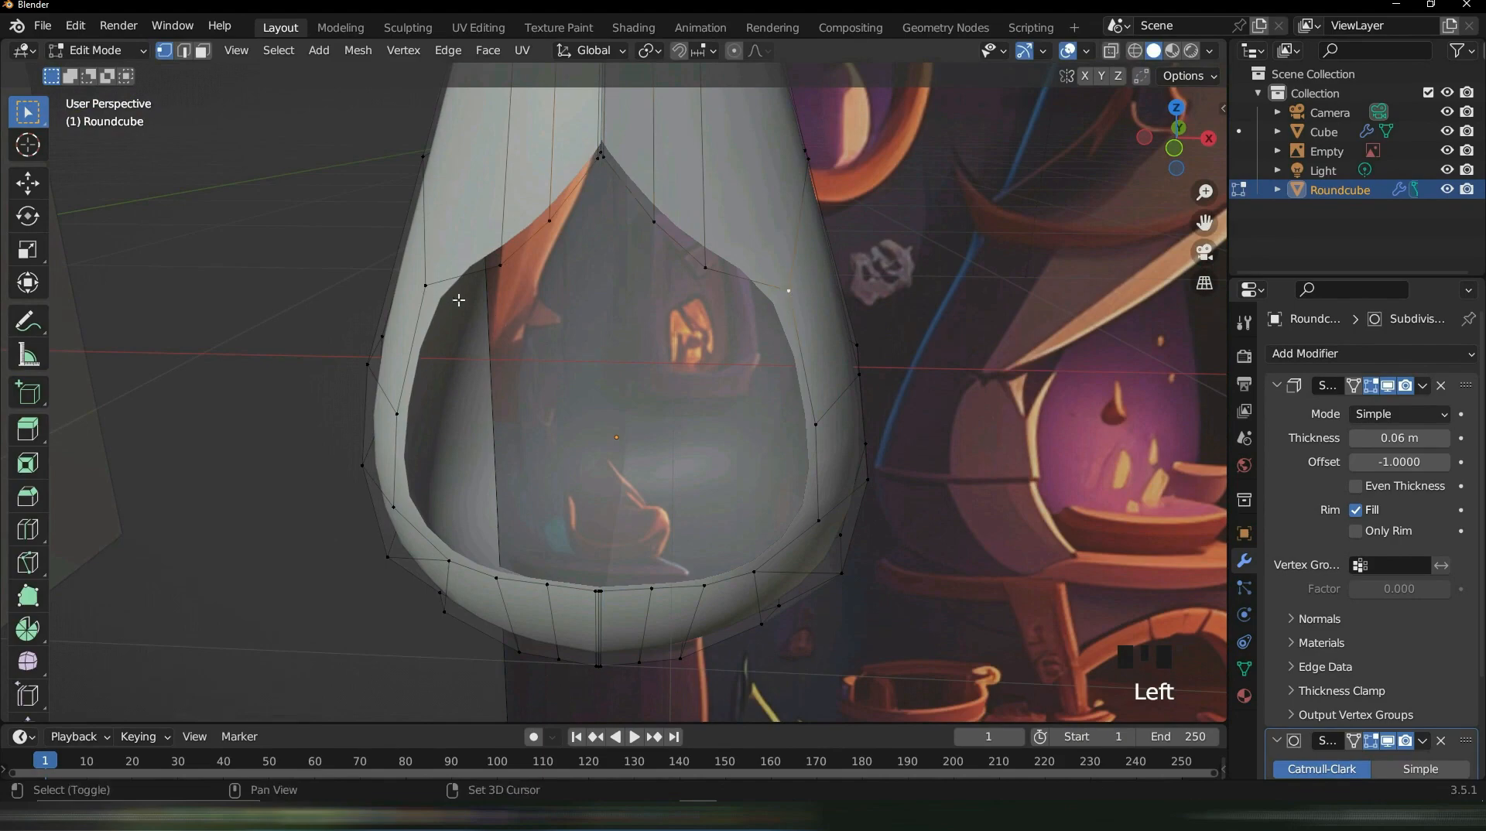
shift+click(426, 280)
key(g)
key(z)
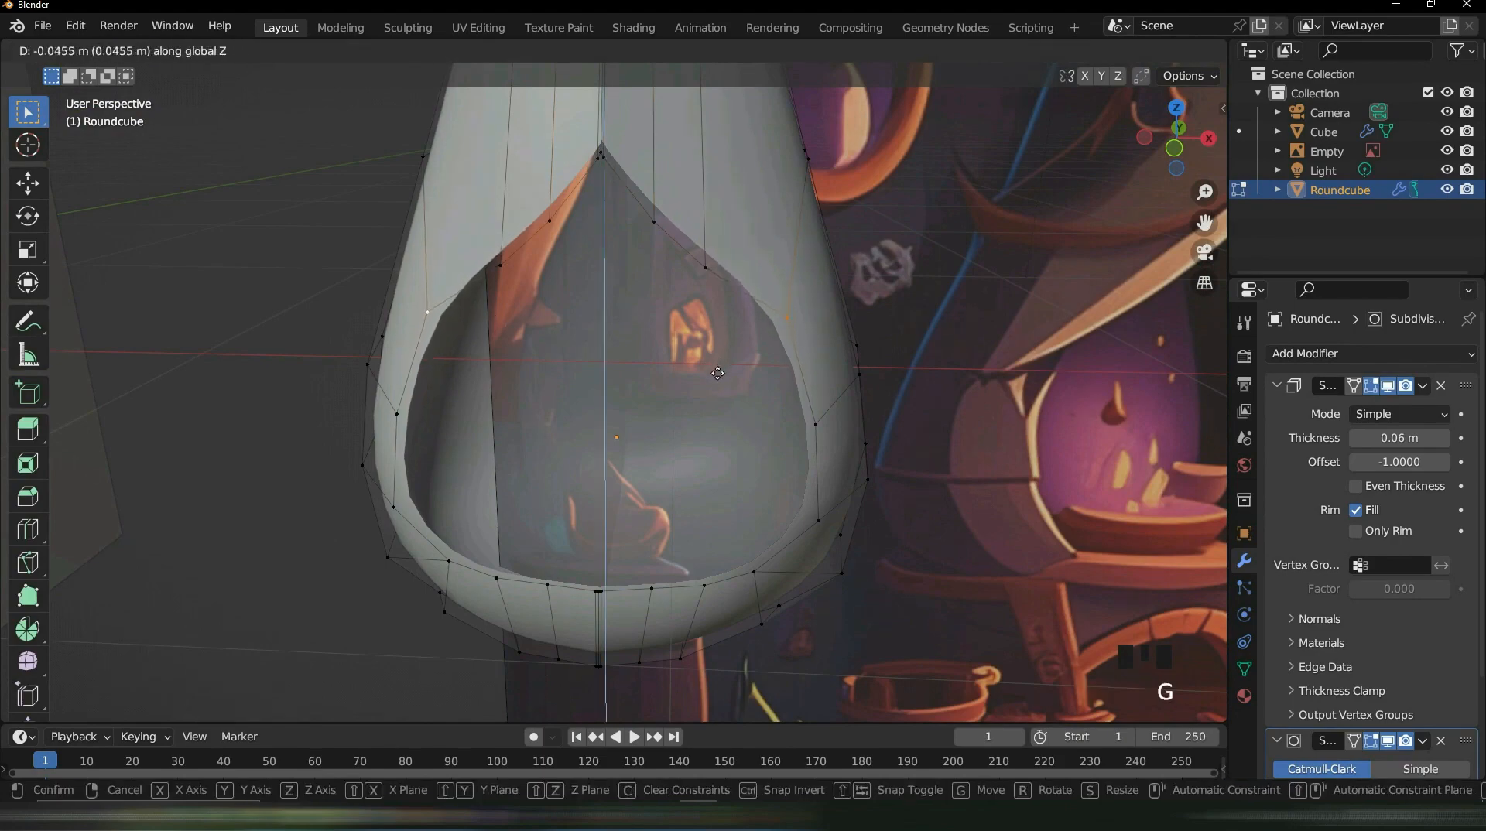
click(428, 292)
scroll(727, 348, down, 4)
mouse_move(731, 349)
middle_down()
mouse_move(803, 358)
mouse_move(766, 341)
mouse_move(784, 346)
mouse_move(758, 353)
middle_up()
key(Tab)
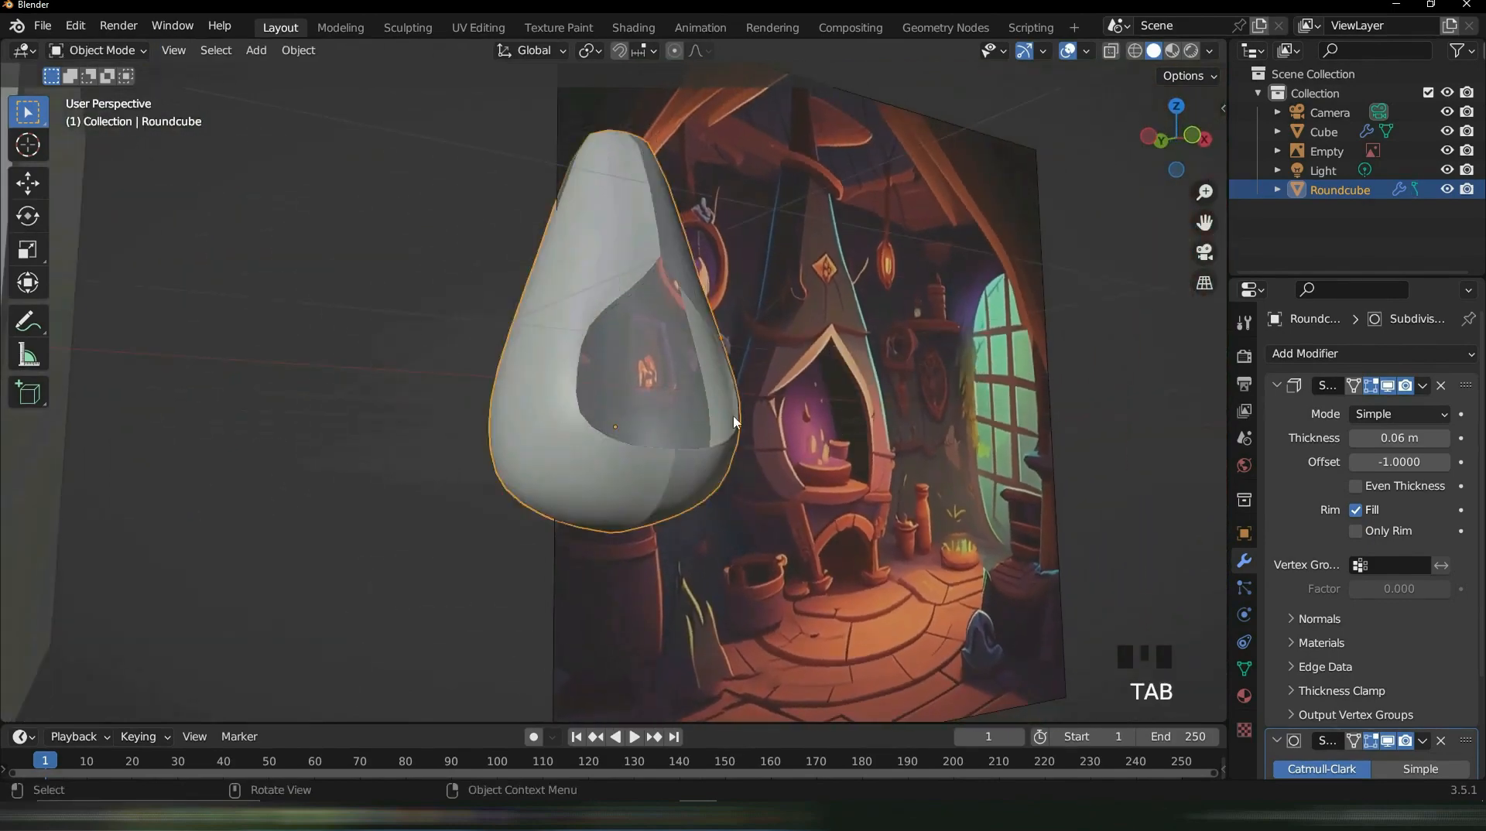
Adjust the Solidify thickness of the fireplace body and apply the Solidify modifier
middle_drag(588, 418, 663, 486)
scroll(1405, 437, down, 5)
scroll(1404, 437, up, 6)
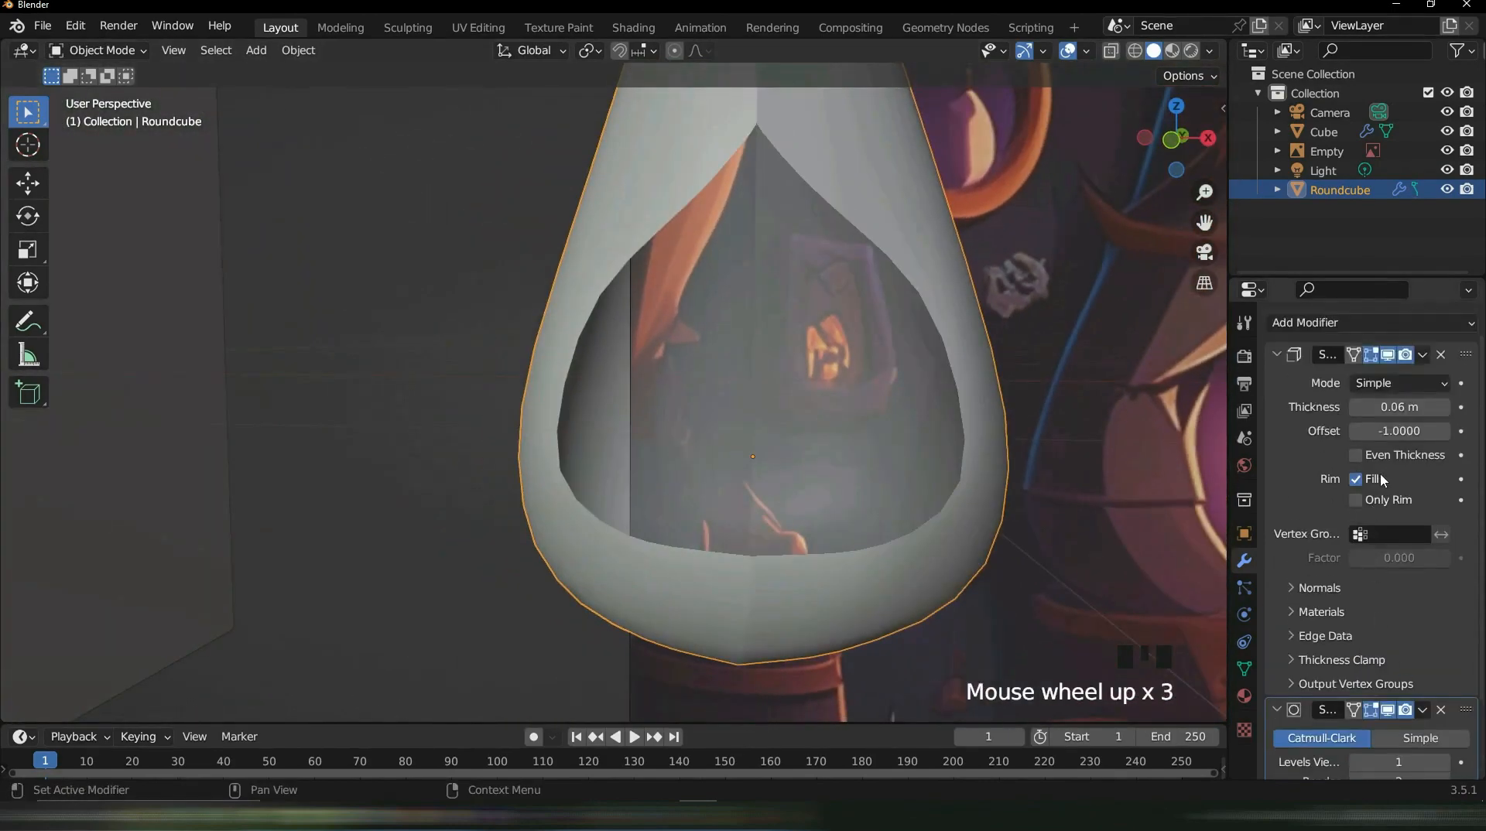
click(1404, 437)
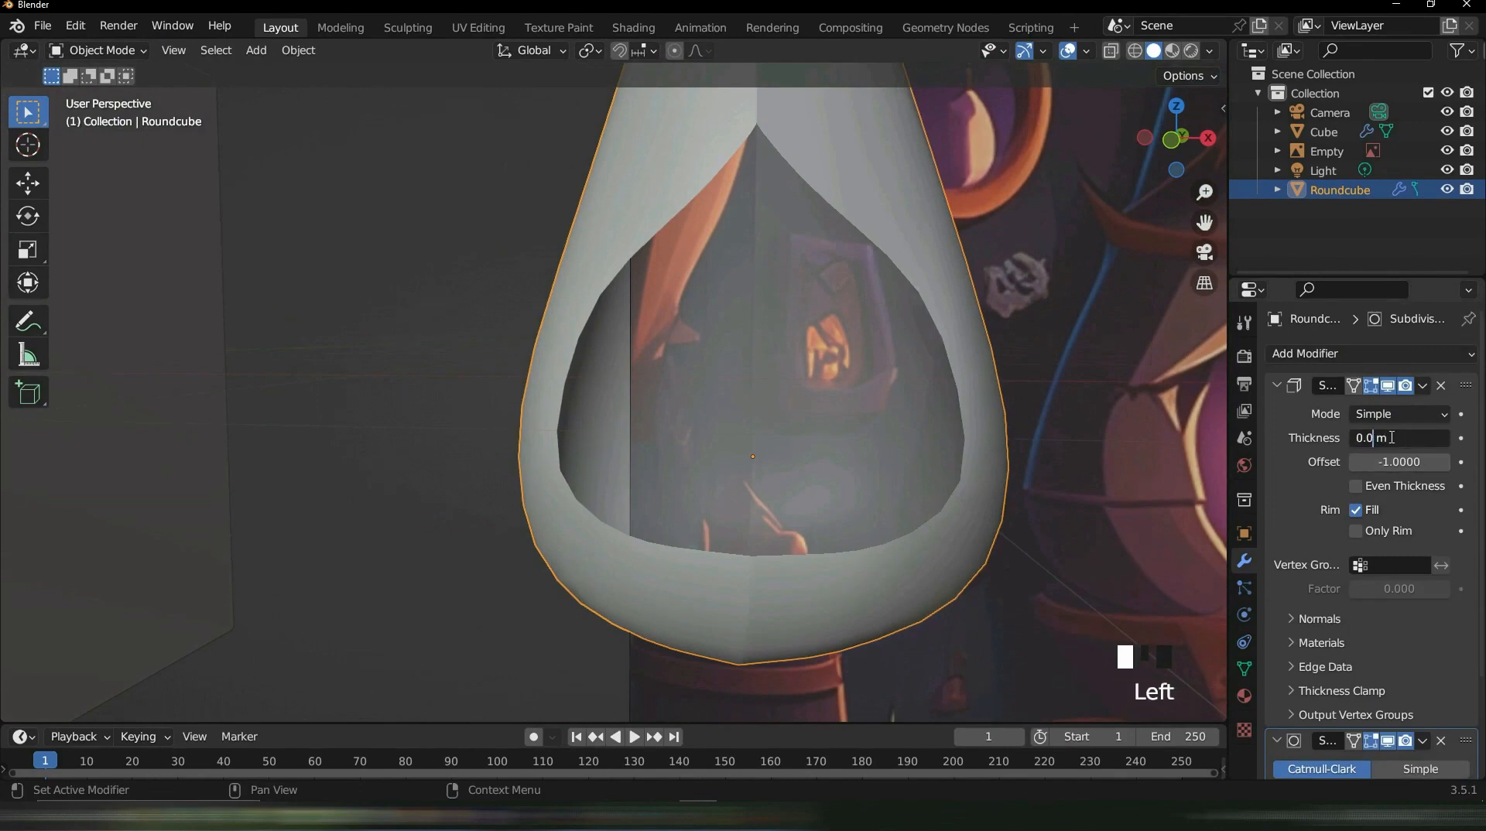
key(Return)
mouse_move(797, 344)
middle_down()
mouse_move(703, 305)
mouse_move(797, 342)
middle_up()
click(1422, 385)
click(1342, 408)
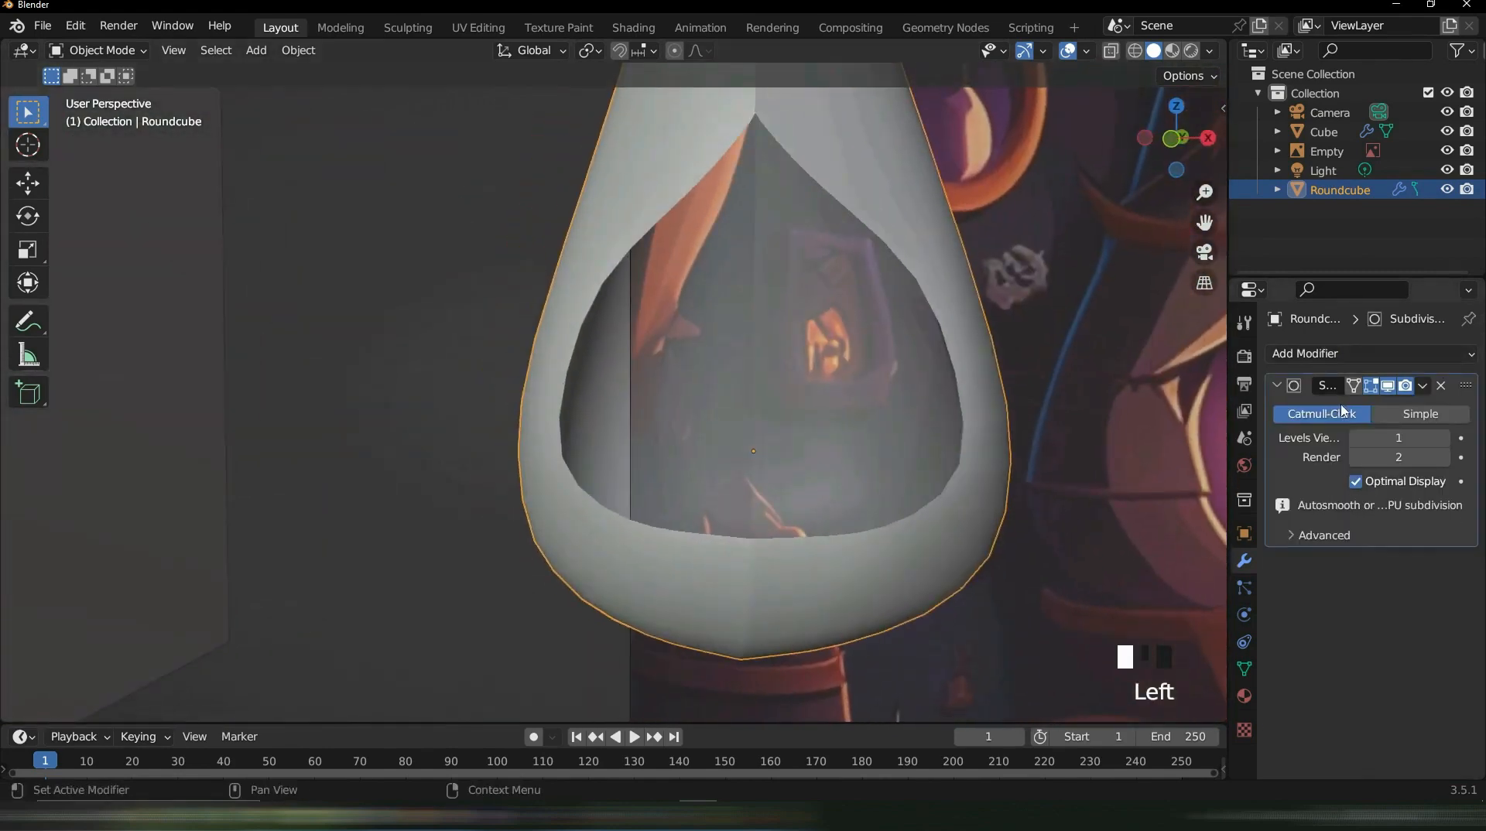
Add two loop cuts around the thickness of the firebox rim, slid with factors of -0.742 and about -0.84
middle_drag(783, 390, 884, 396)
scroll(883, 396, up, 2)
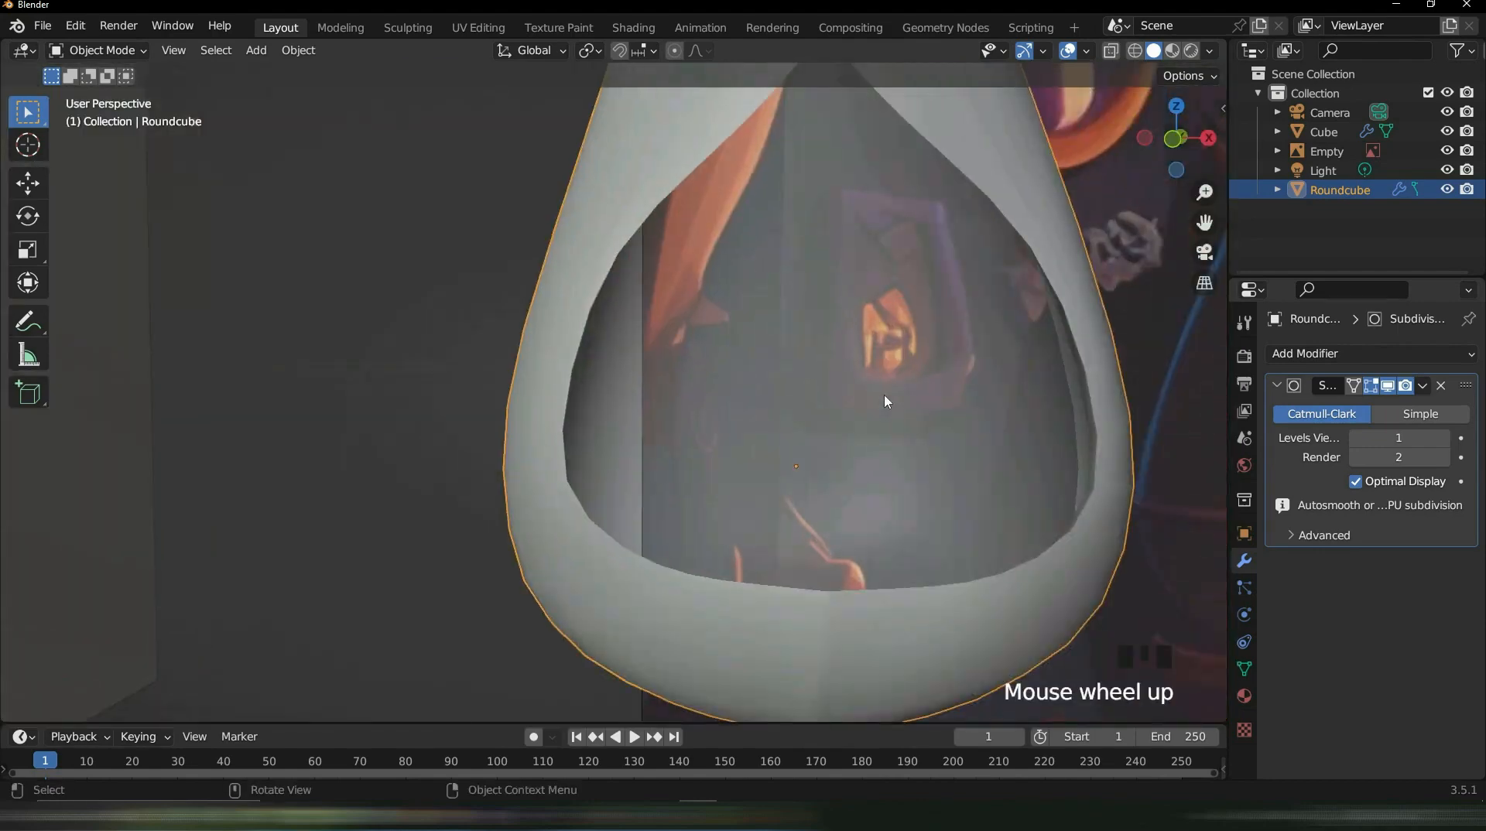
shift+middle_drag(1025, 396, 774, 363)
key(Tab)
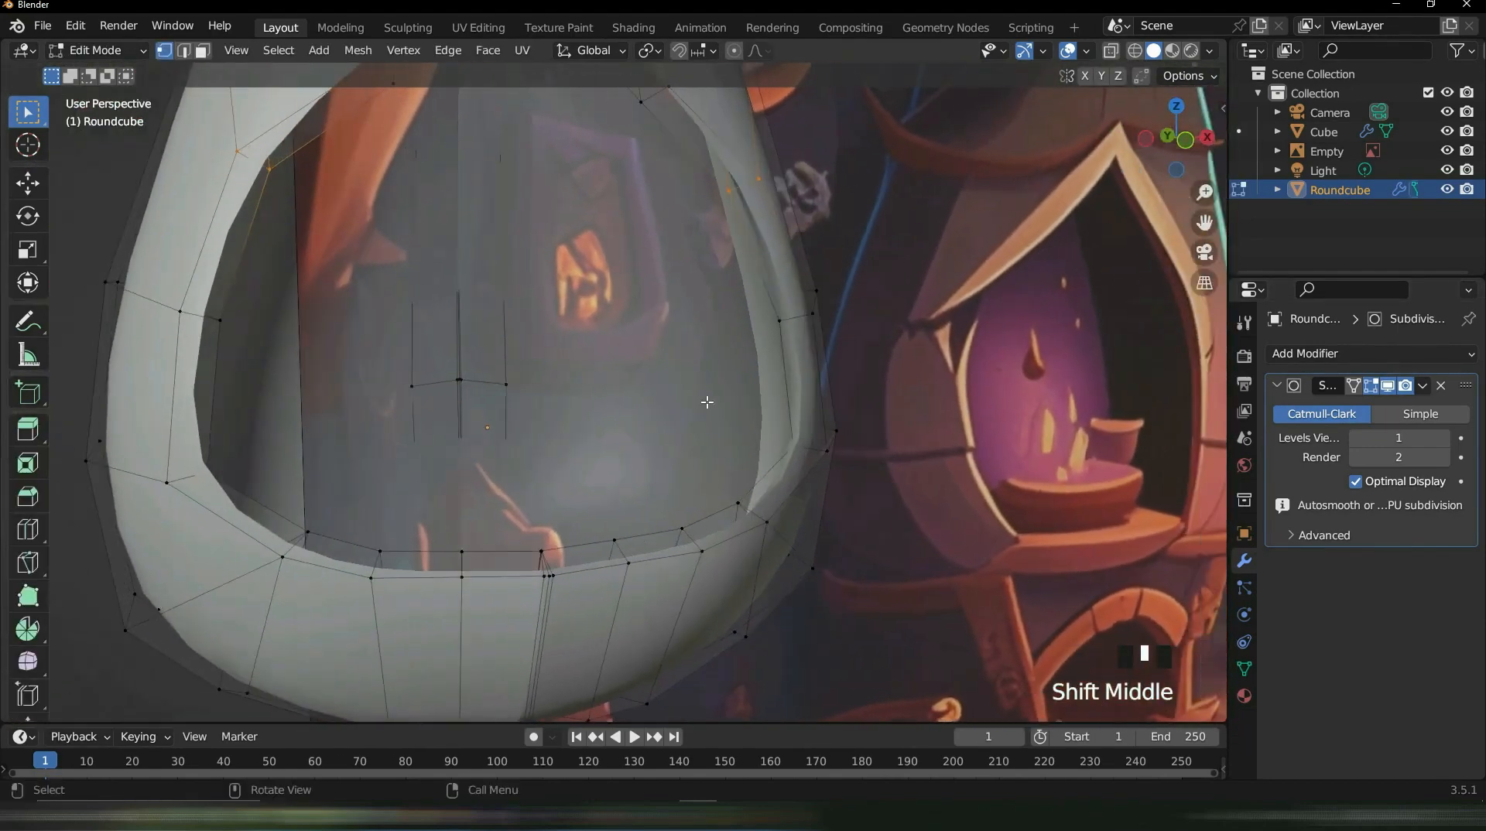
scroll(855, 370, up, 2)
key(ctrl+r)
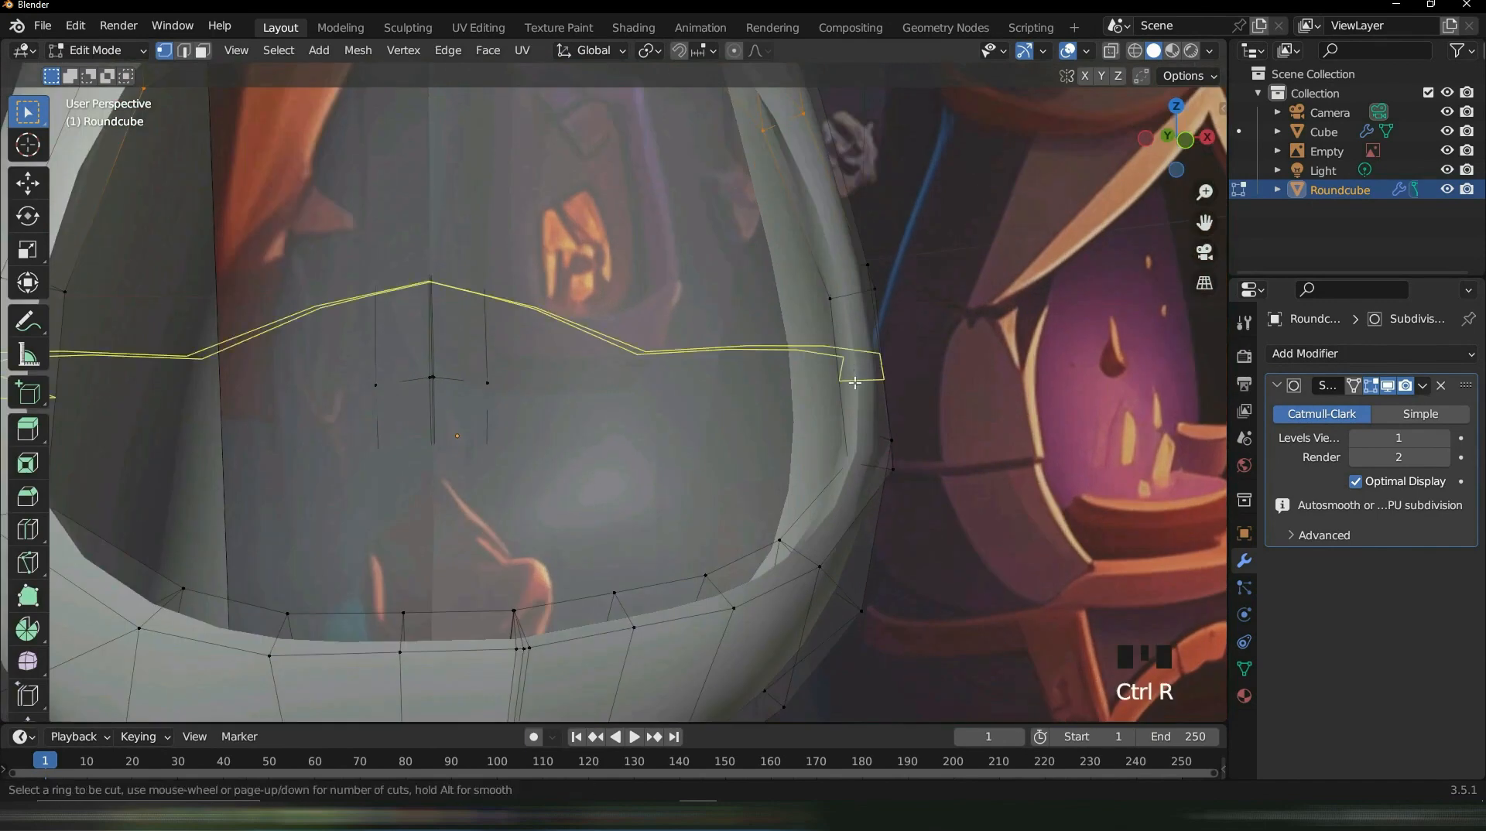
click(855, 469)
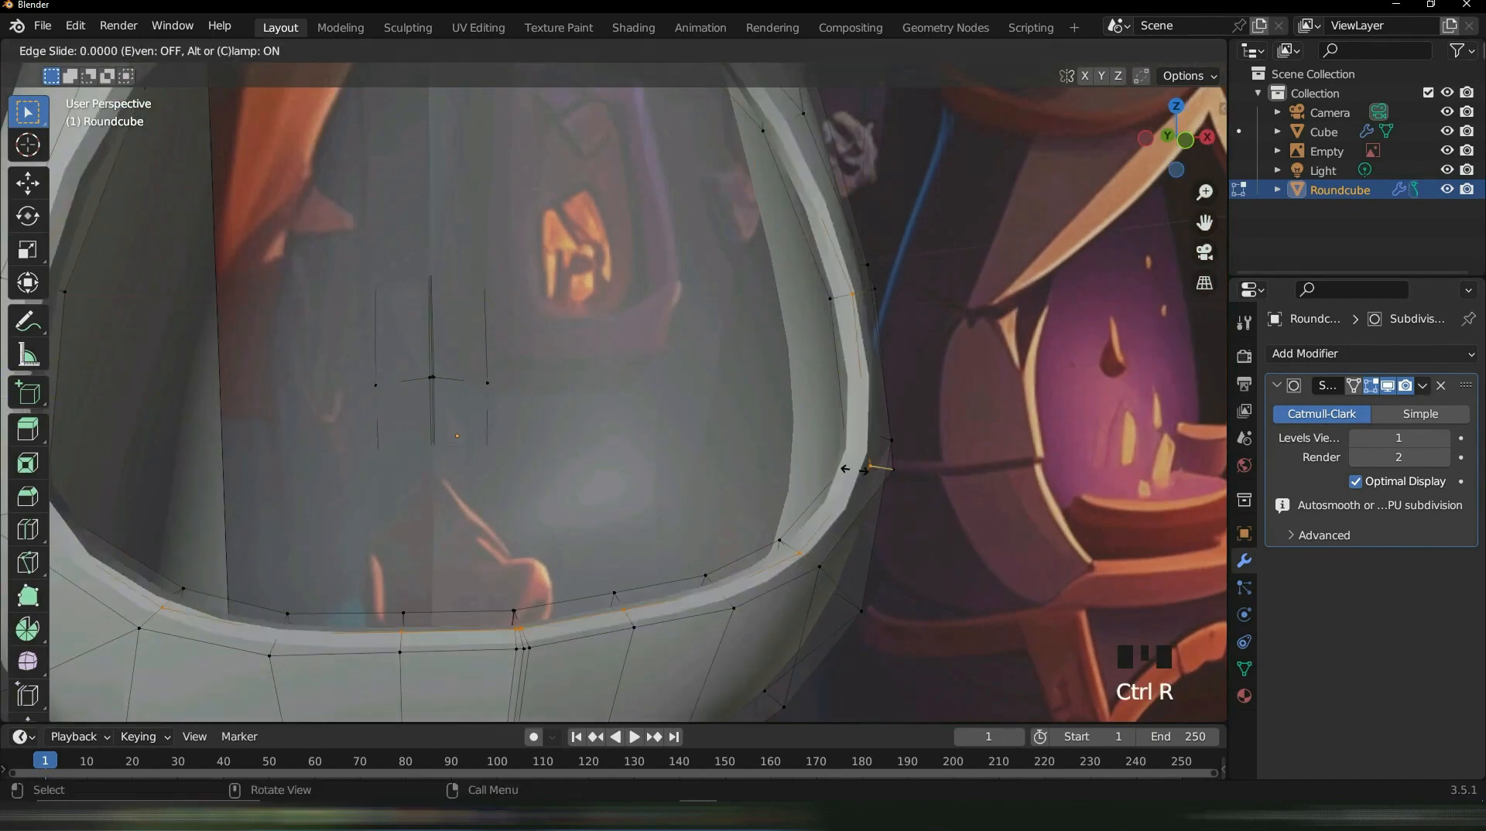
click(864, 467)
key(ctrl+r)
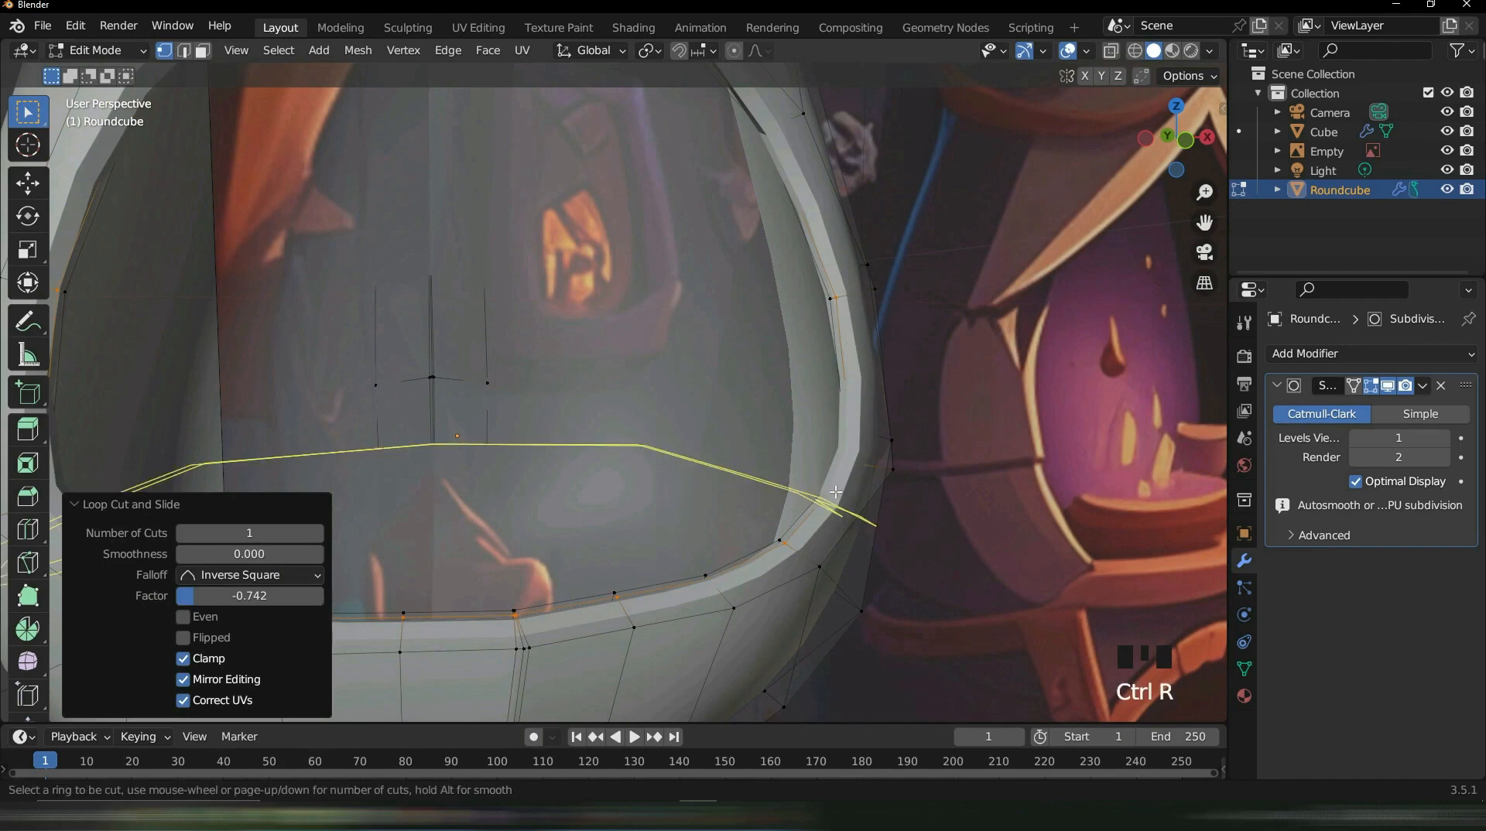
click(783, 549)
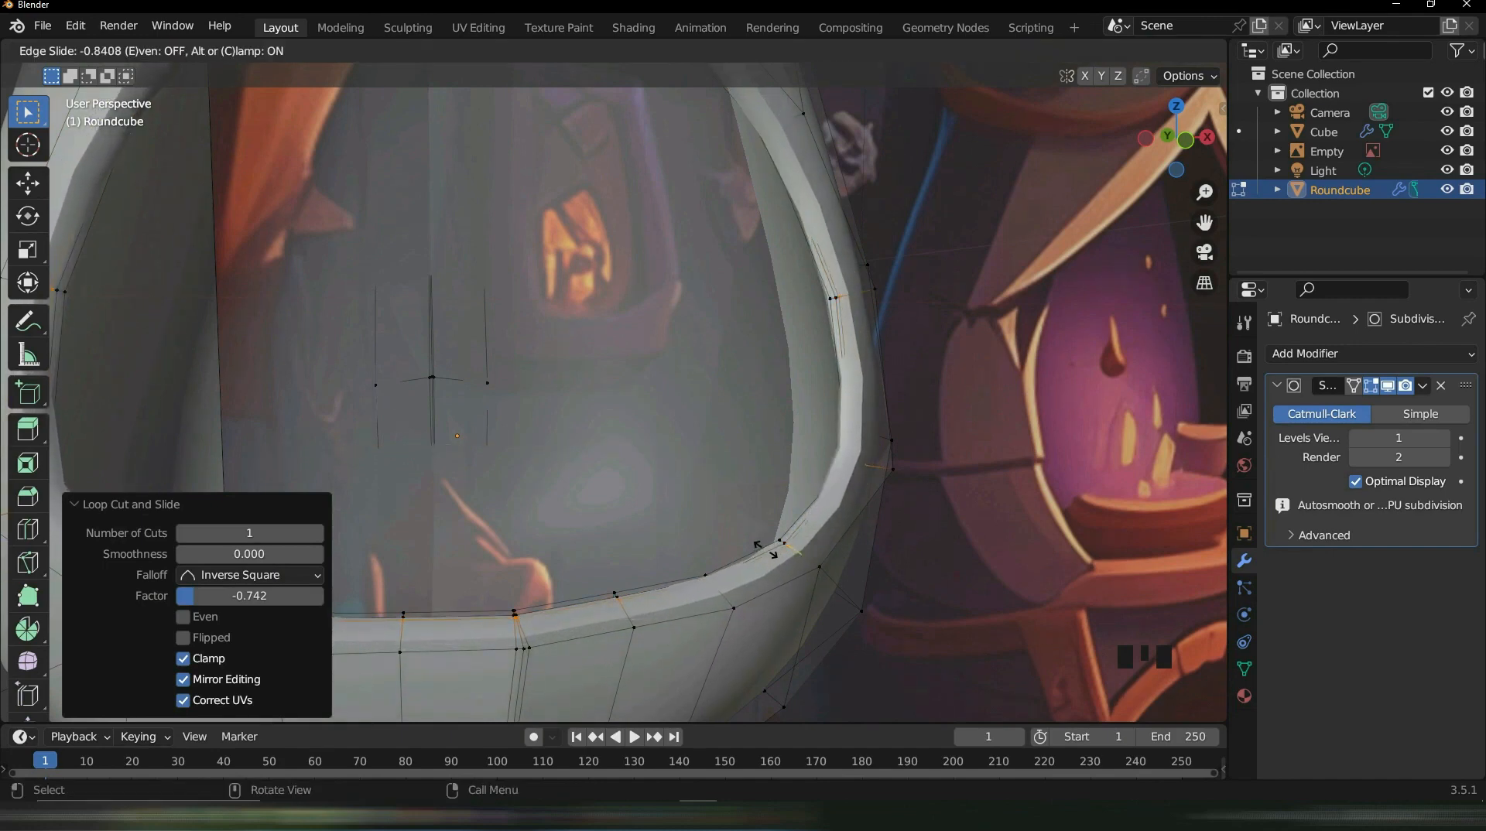
click(773, 550)
Return to Object Mode and examine the smoothed fireplace body and its opening against the reference fireplace and its base
key(Tab)
scroll(701, 486, down, 4)
middle_drag(701, 485, 591, 232)
scroll(547, 534, down, 3)
scroll(559, 242, up, 2)
scroll(611, 462, up, 2)
mouse_move(610, 461)
middle_down()
mouse_move(605, 491)
mouse_move(644, 369)
mouse_move(614, 439)
middle_up()
scroll(614, 439, up, 2)
middle_drag(750, 398, 538, 394)
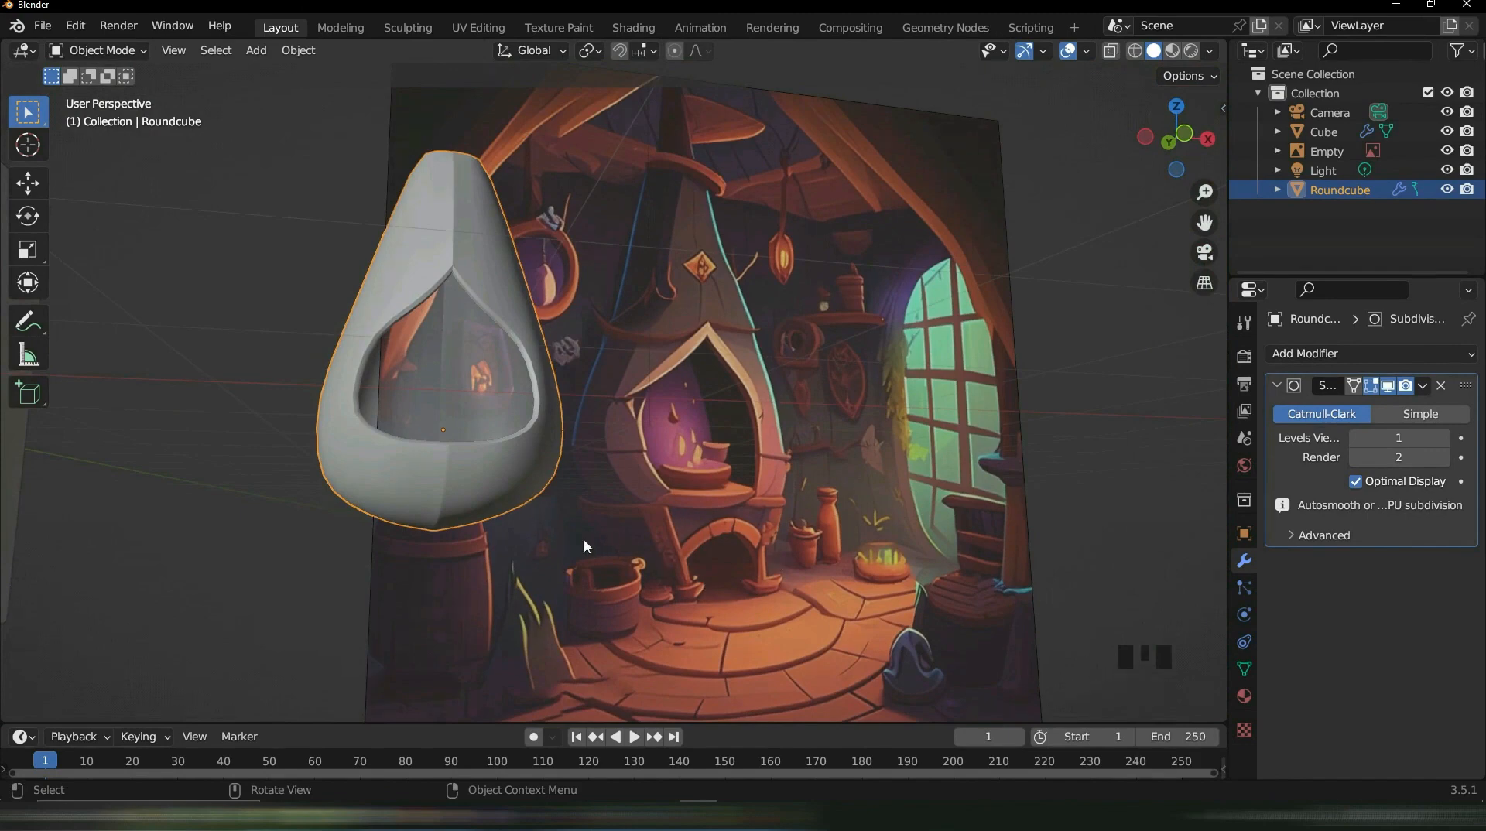
scroll(518, 548, down, 2)
middle_drag(597, 536, 570, 425)
scroll(488, 529, up, 2)
scroll(534, 437, up, 2)
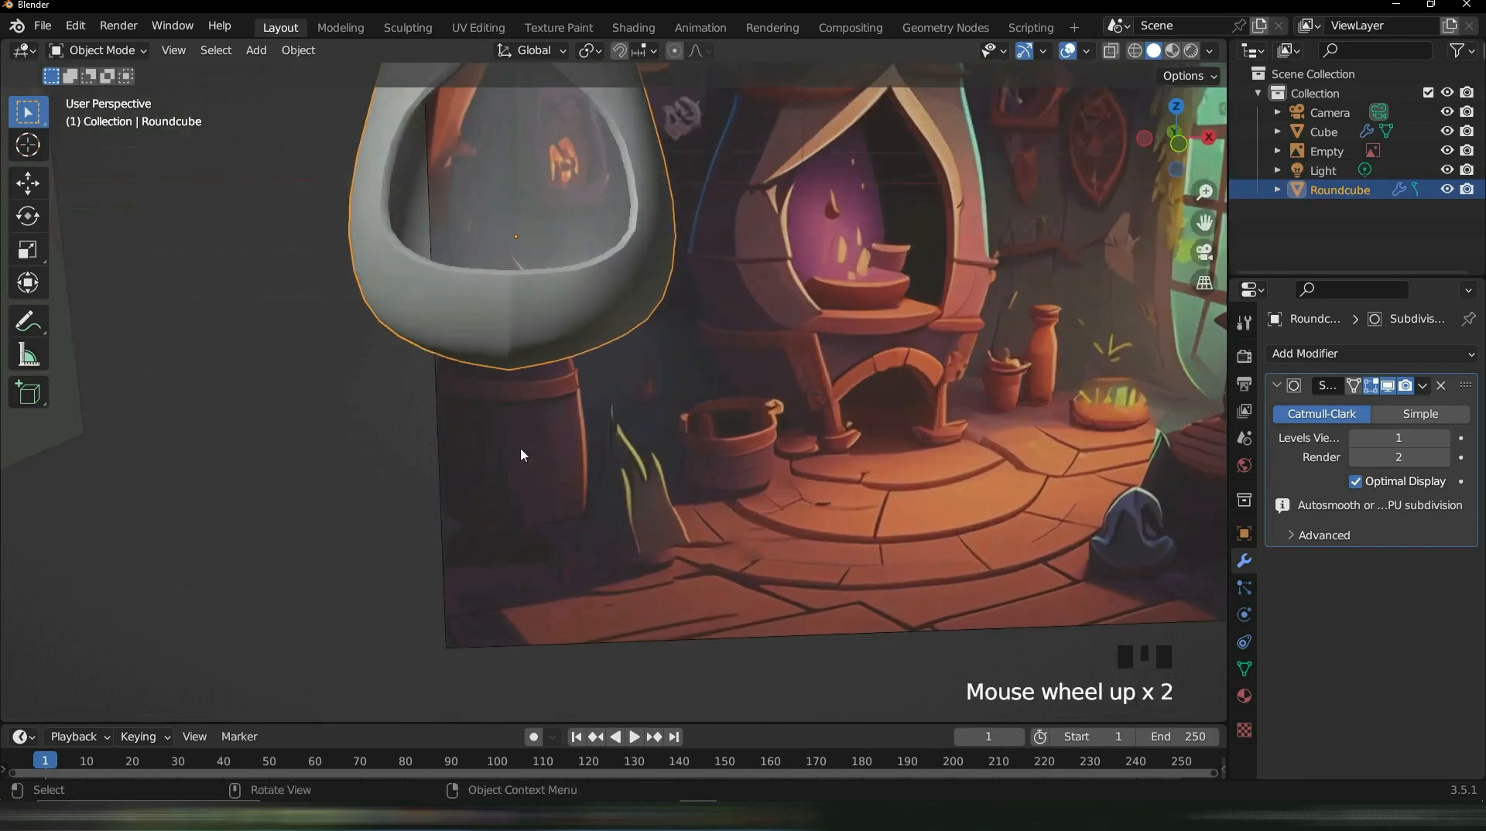
Deselect the fireplace body and add a 2 m cube mesh at the world origin
click(523, 490)
key(shift+a)
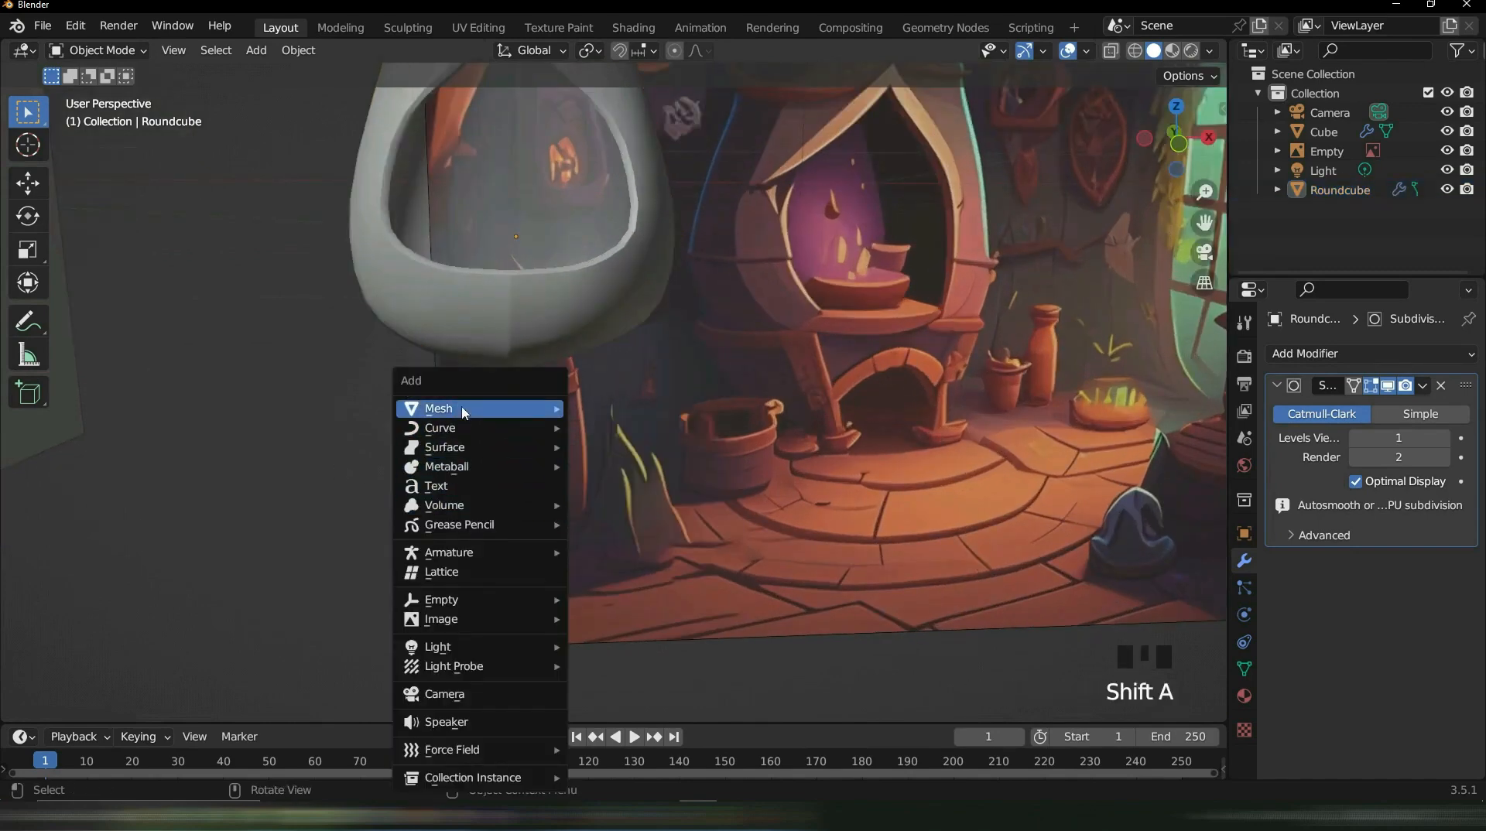
mouse_move(465, 408)
mouse_move(675, 44)
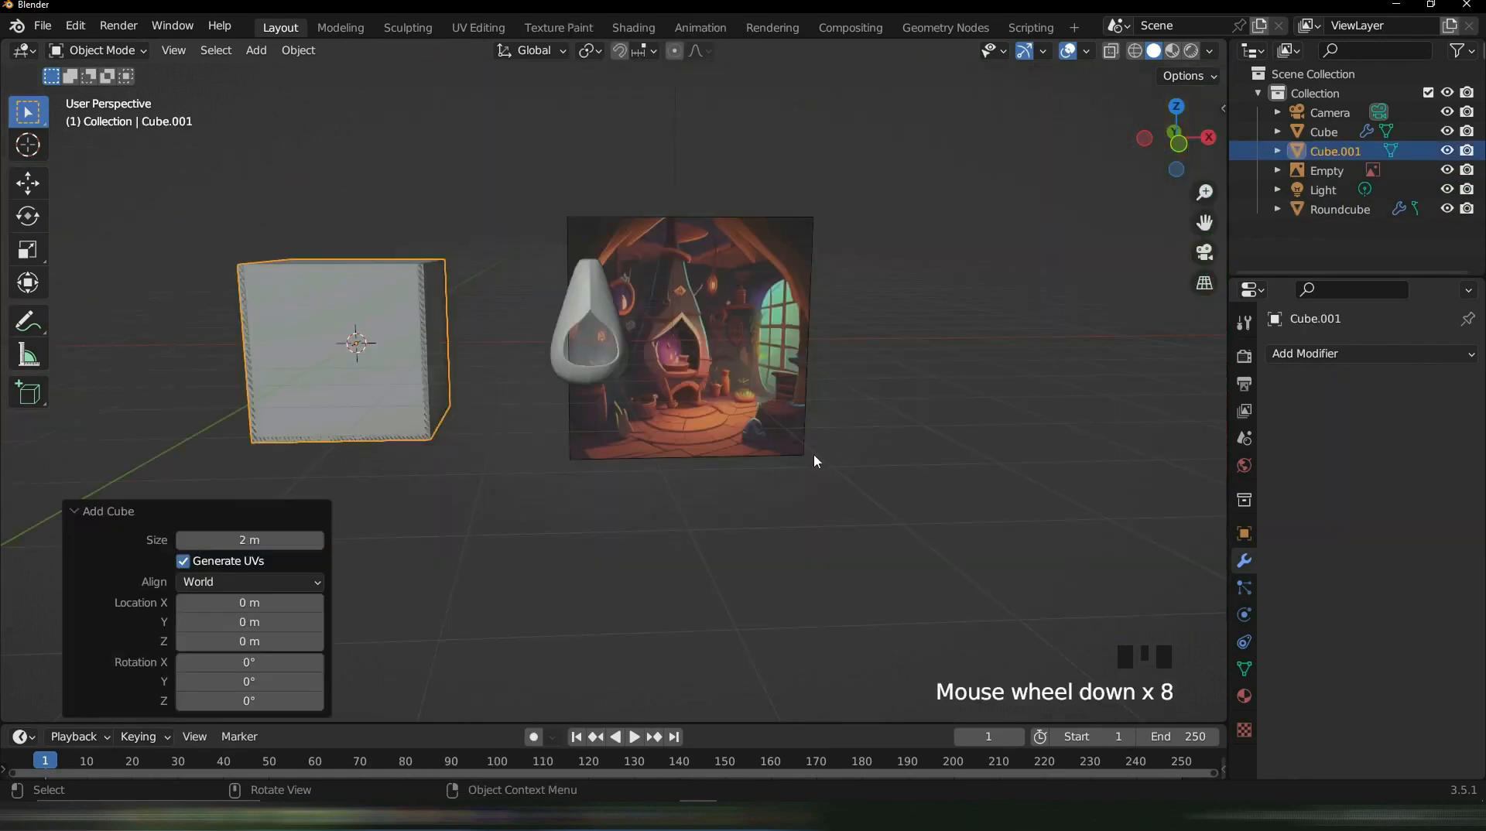
Shrink the cube, with a final scale factor of 0.618, and move it in front of the lower part of the fireplace body
key(s)
click(633, 446)
scroll(544, 403, up, 6)
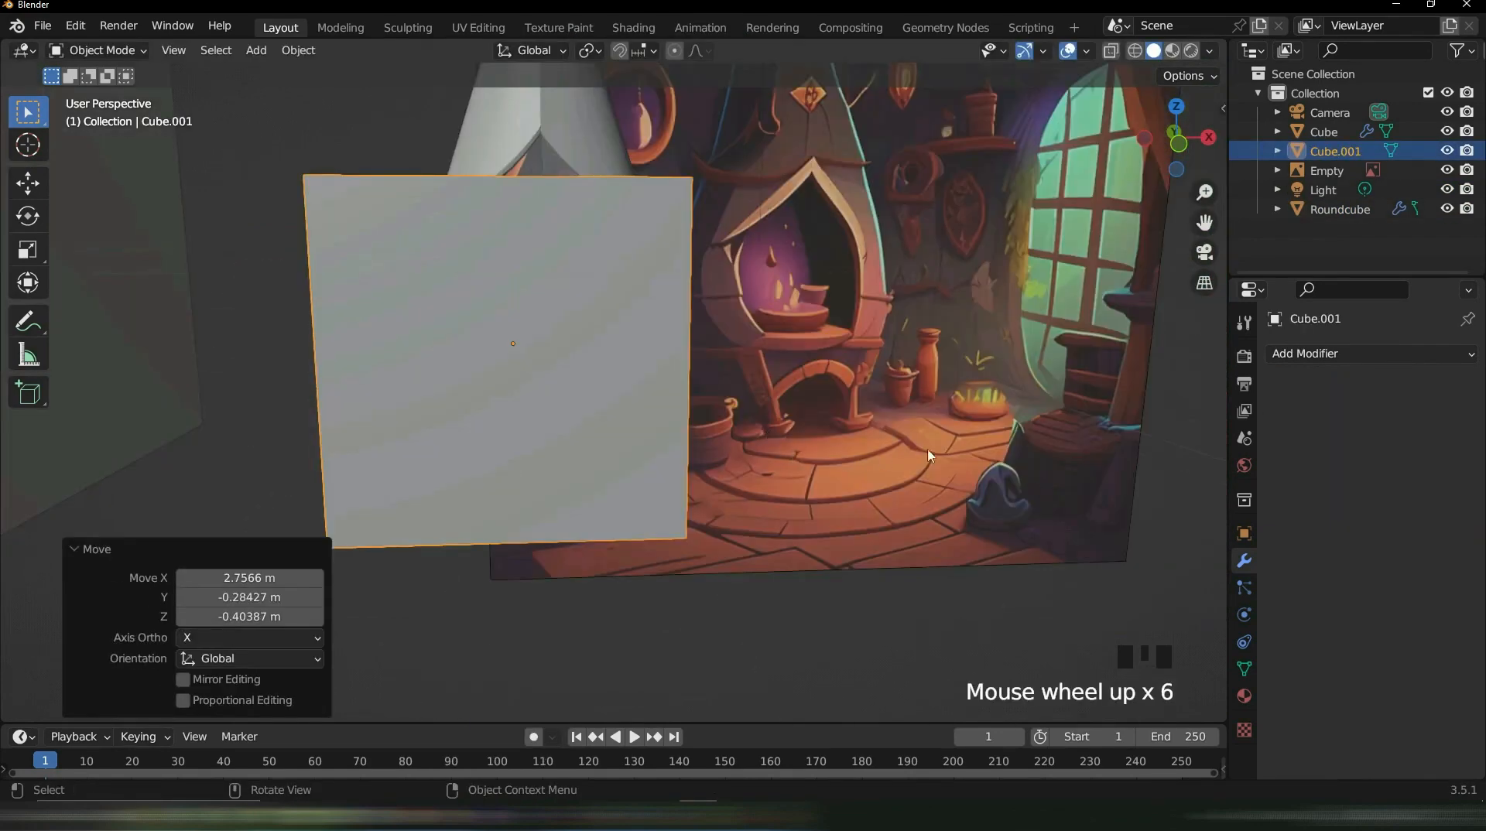
key(s)
click(685, 468)
key(g)
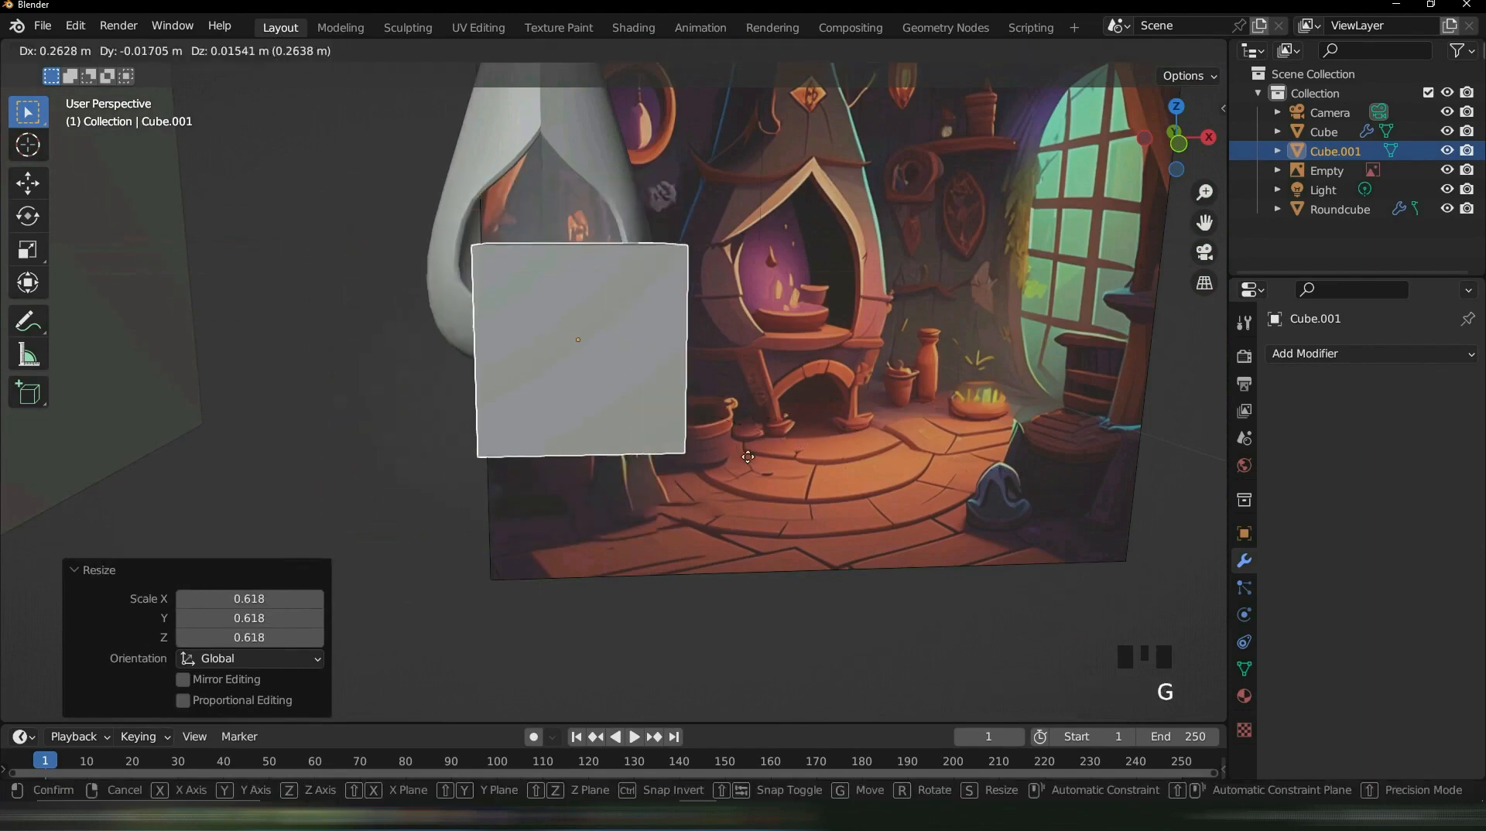
click(713, 465)
Delete the top and bottom faces of the cube, leaving an open box of four walls
click(1352, 353)
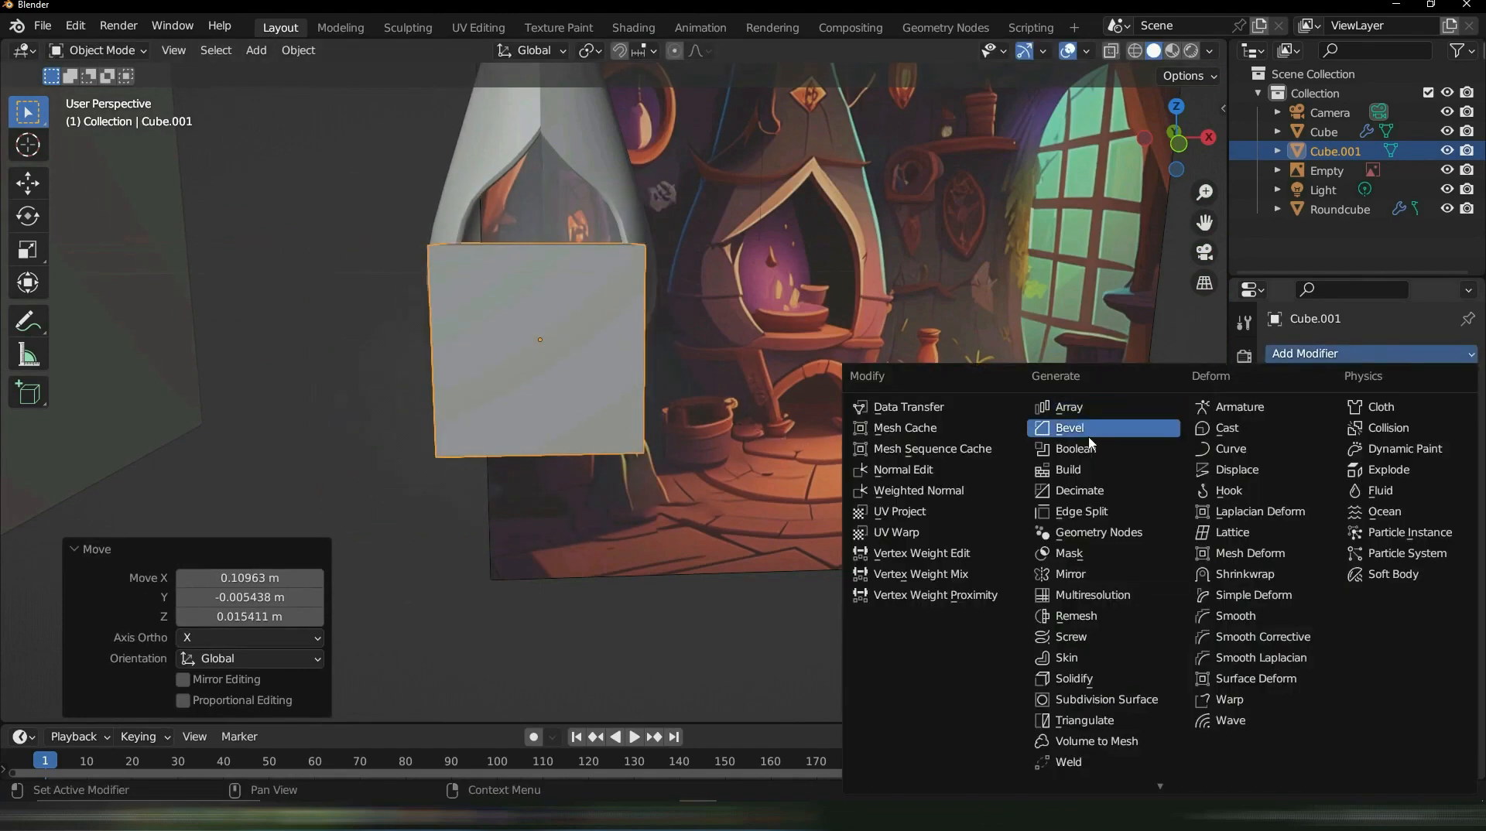
key(Tab)
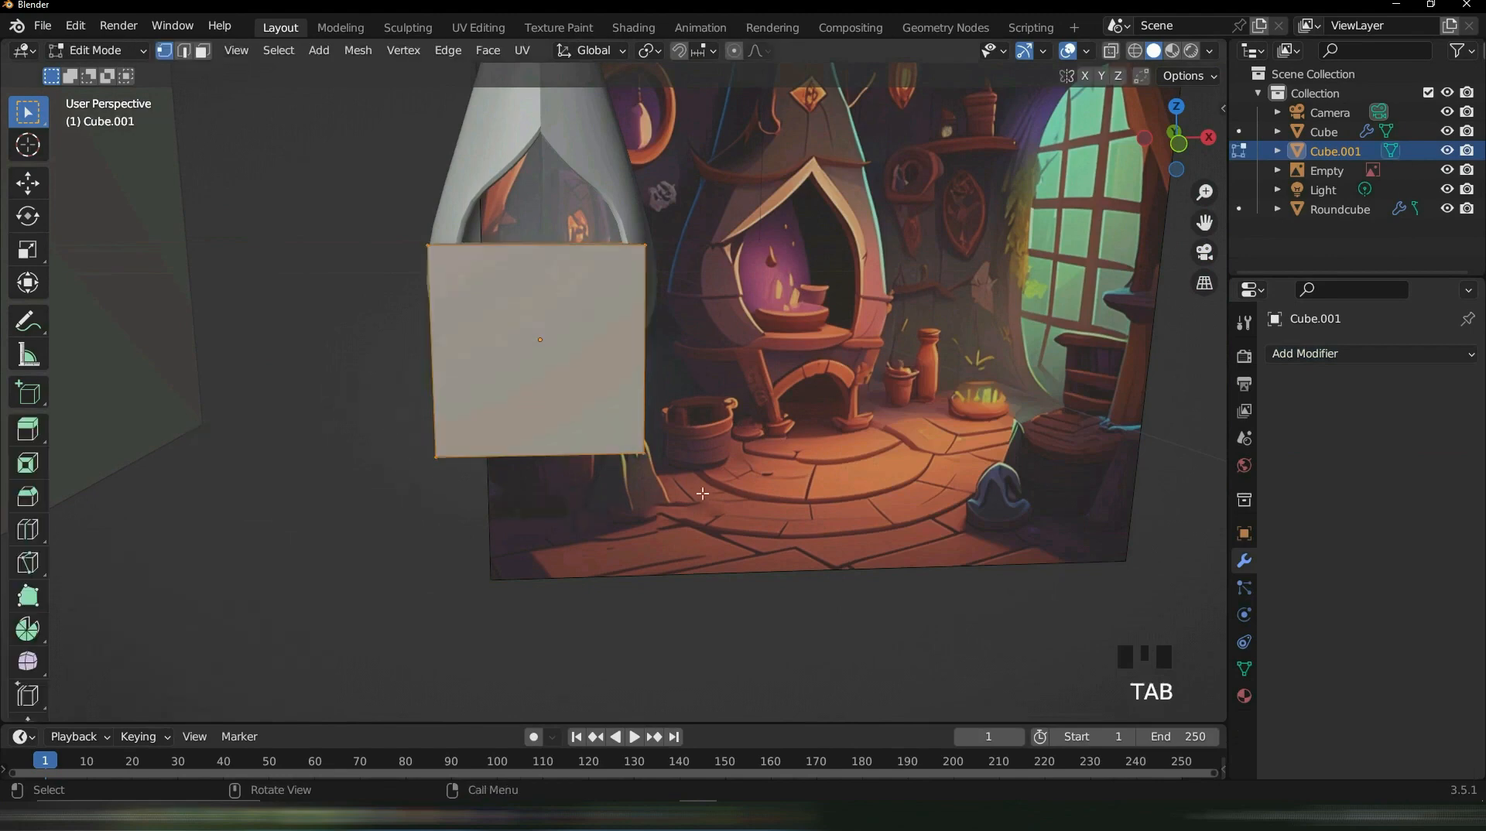
scroll(625, 429, up, 3)
scroll(631, 452, down, 3)
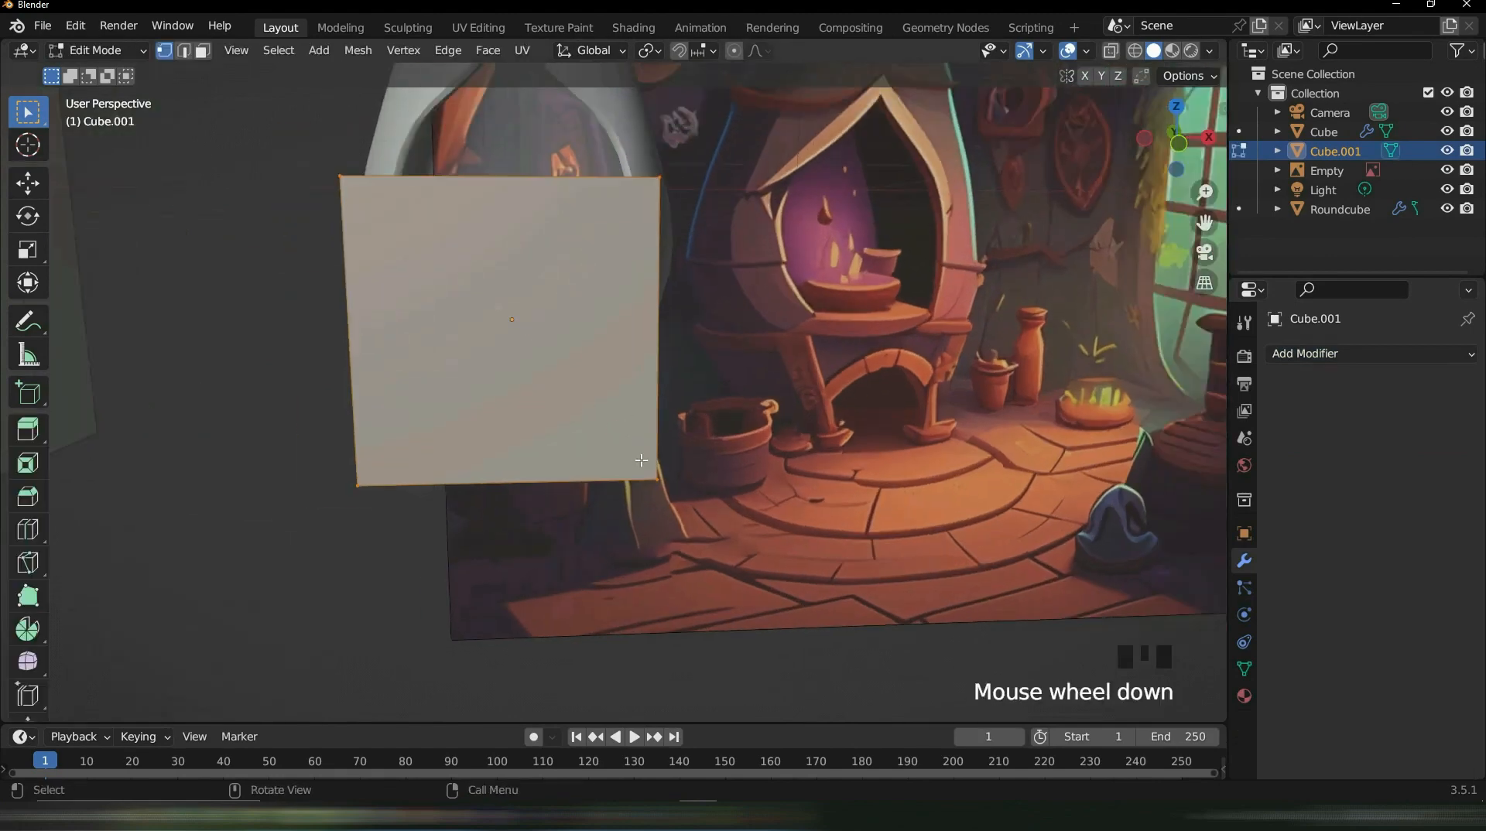
key(3)
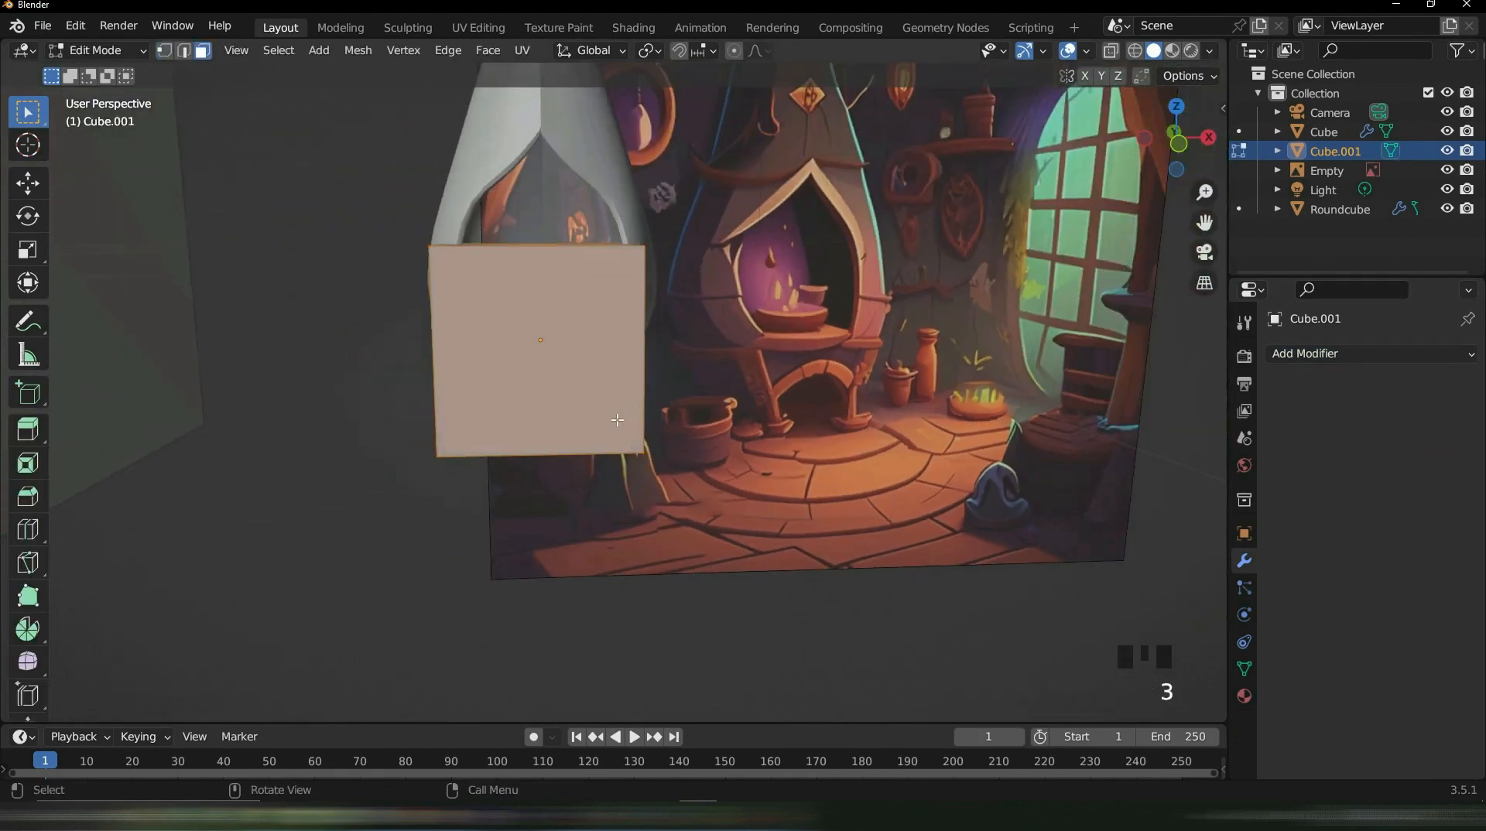
middle_drag(641, 422, 625, 141)
click(616, 457)
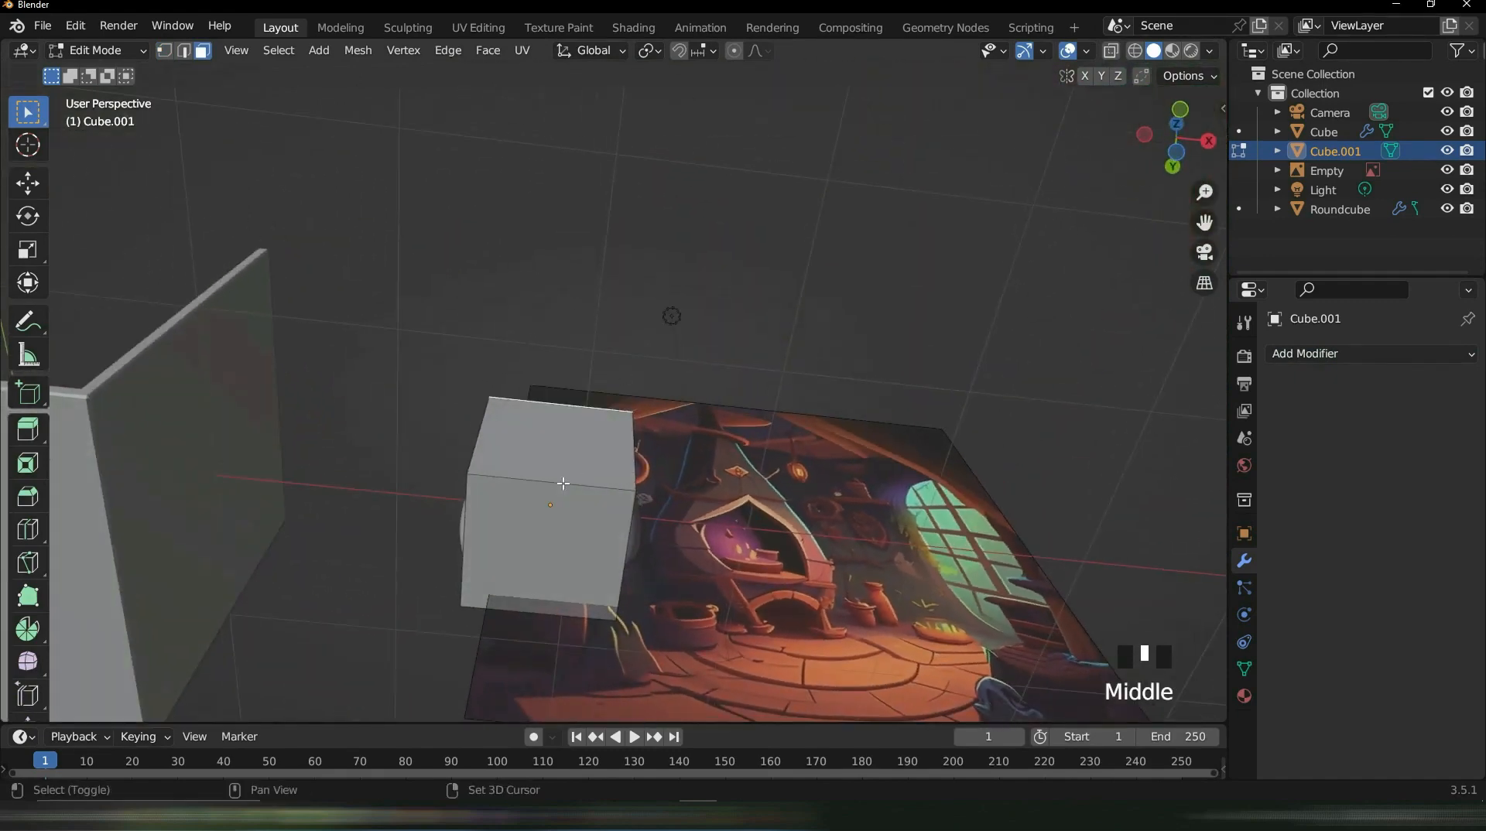
shift+click(564, 495)
middle_drag(666, 457, 814, 620)
key(x)
click(591, 558)
scroll(596, 557, up, 2)
key(Tab)
Add four evenly spaced vertical loop cuts, with a slide factor of 0, to one wall of the open box
key(ctrl+r)
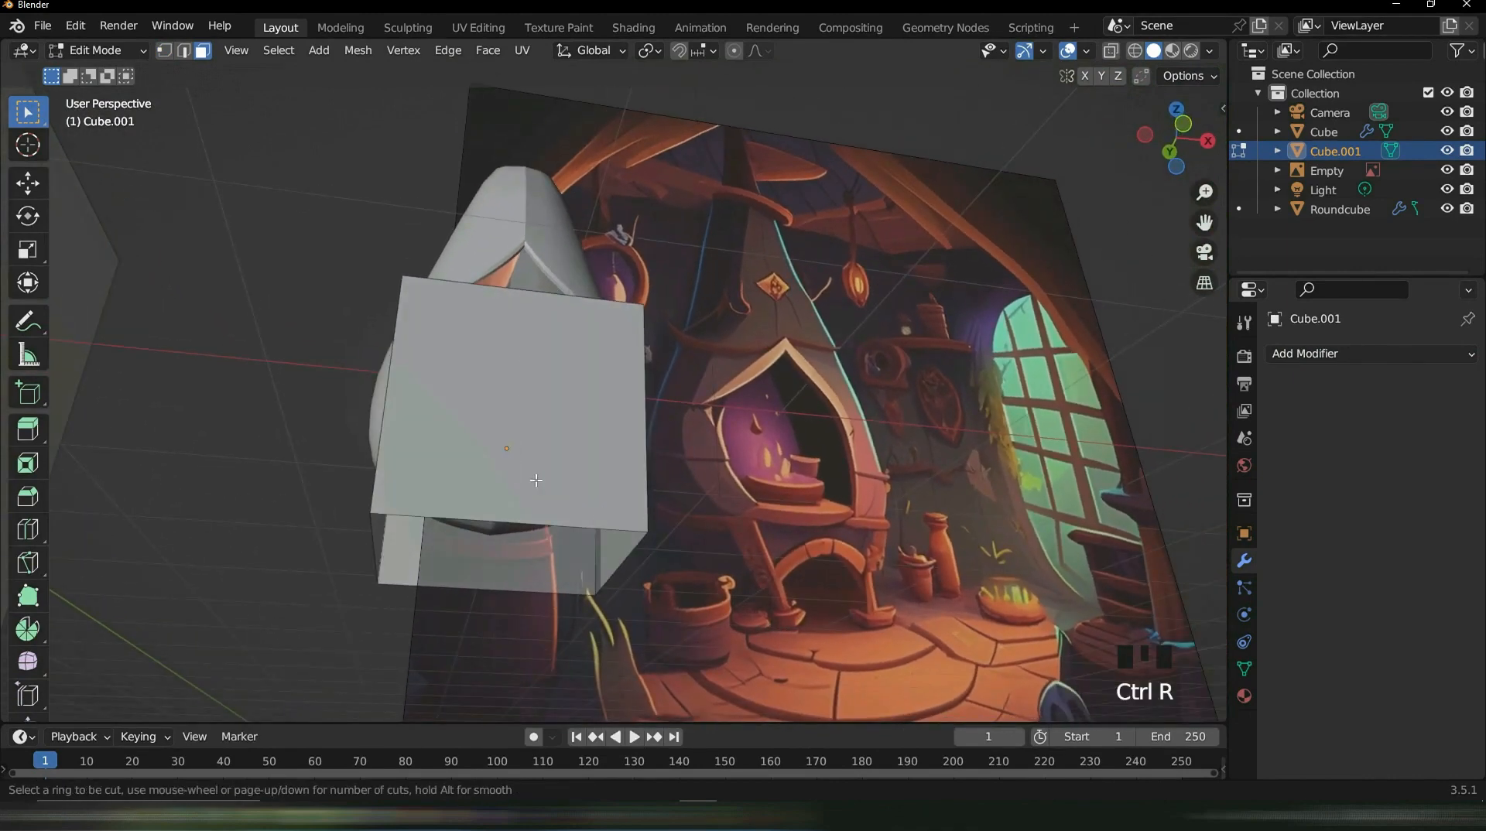
scroll(504, 521, up, 3)
click(504, 521)
right_click(505, 521)
middle_drag(504, 521, 949, 570)
middle_drag(599, 566, 396, 454)
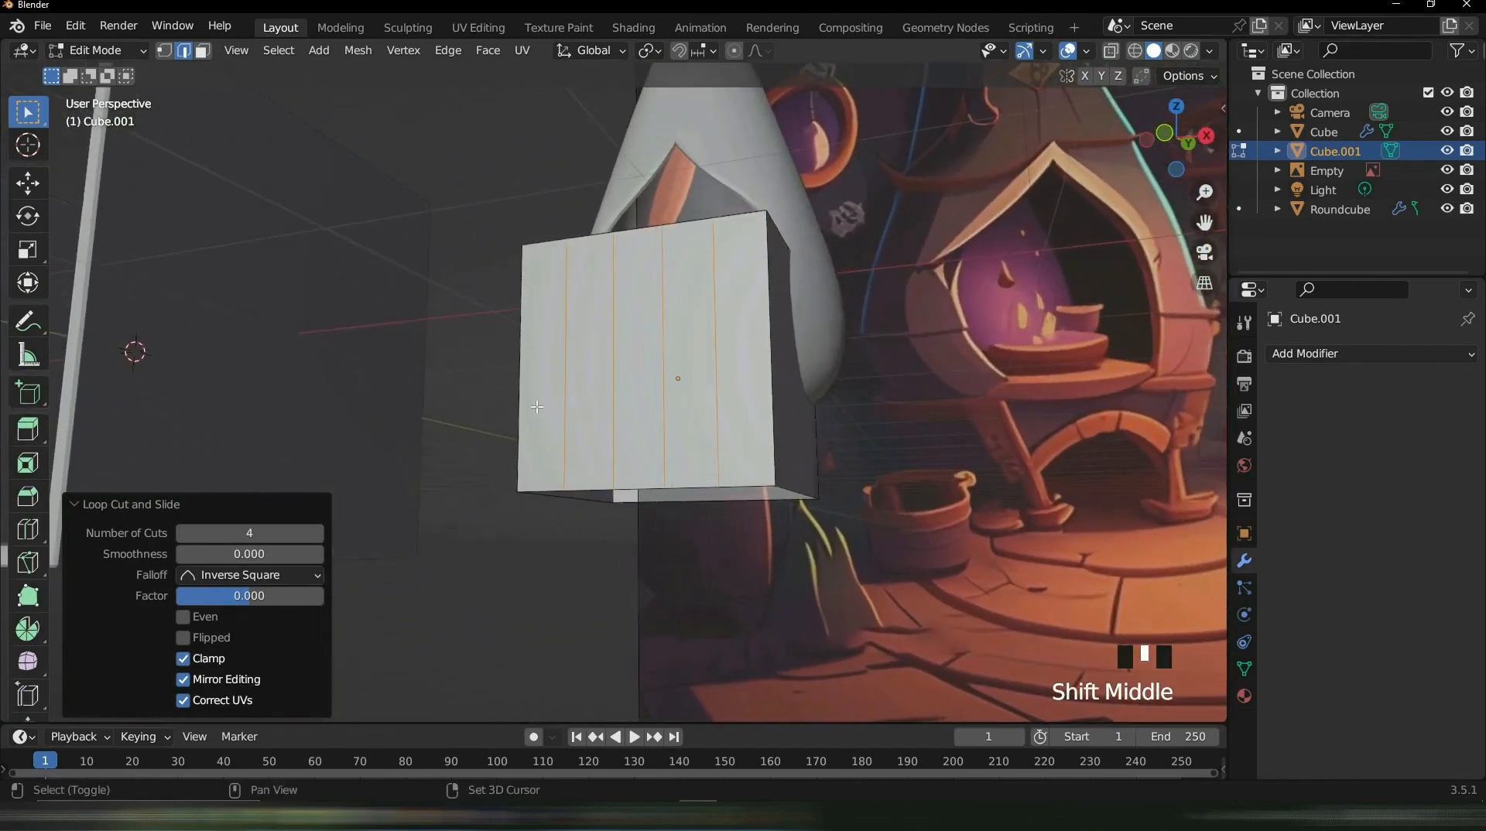
Add four evenly spaced vertical loop cuts to each of the box's remaining walls and return to Object Mode
middle_drag(755, 395, 668, 465)
scroll(889, 434, down, 12)
key(ctrl+r)
scroll(367, 461, up, 3)
click(367, 461)
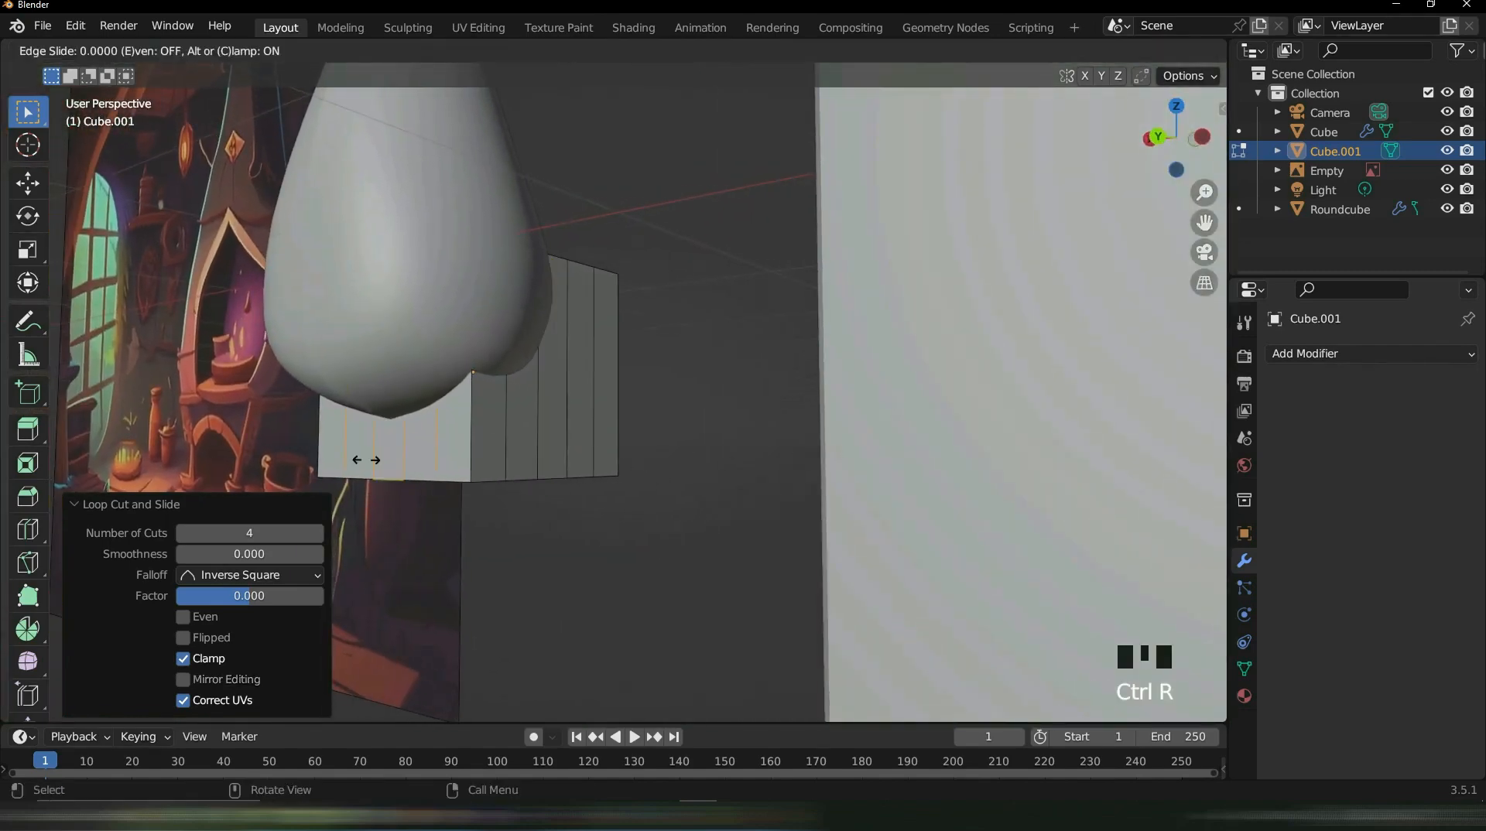
right_click(367, 461)
middle_drag(577, 467, 879, 465)
key(ctrl+r)
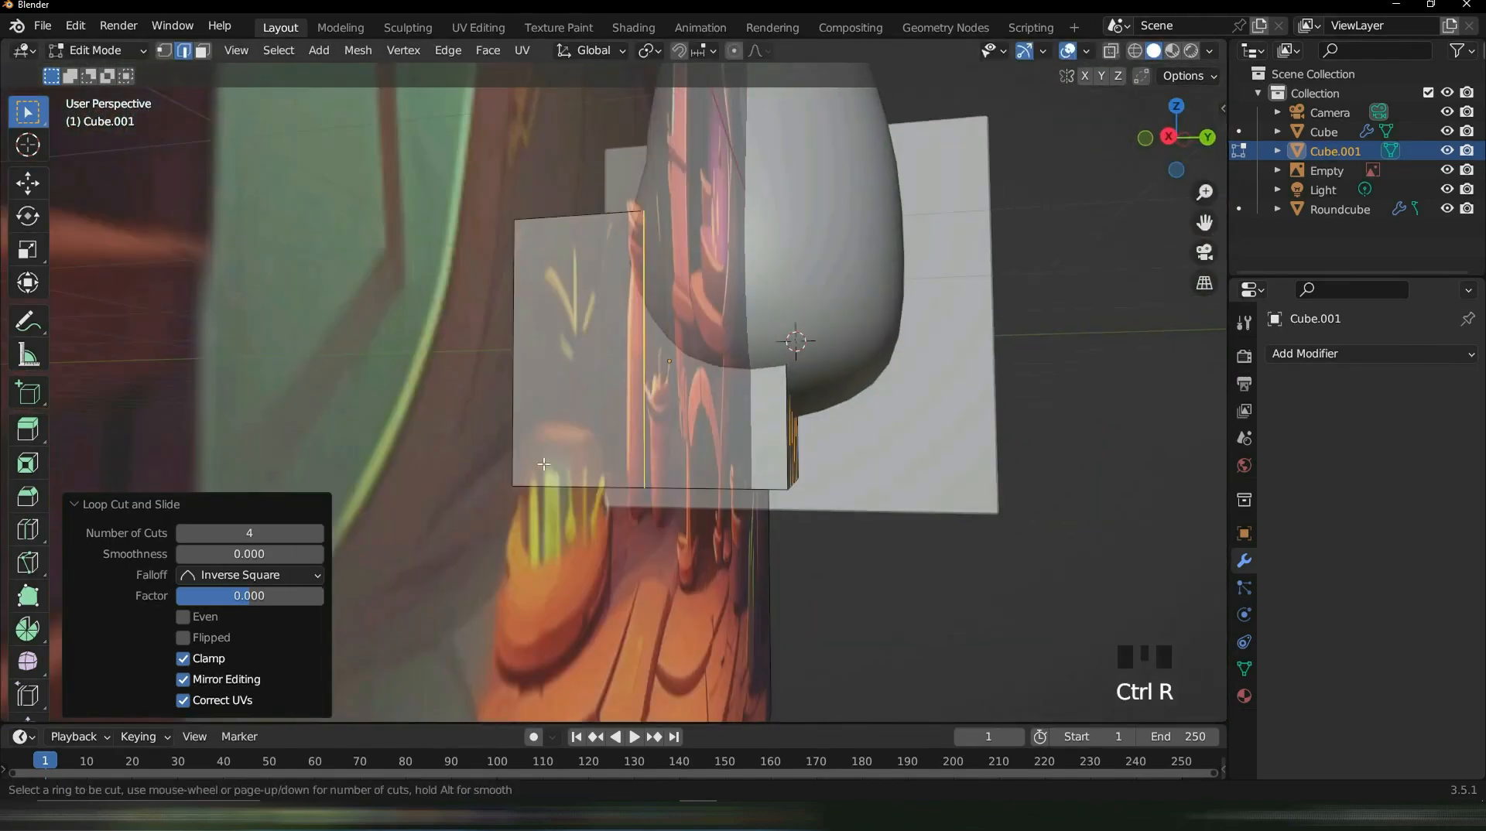
middle_drag(544, 464, 678, 583)
scroll(680, 557, up, 2)
key(Tab)
key(Tab)
key(1)
key(Tab)
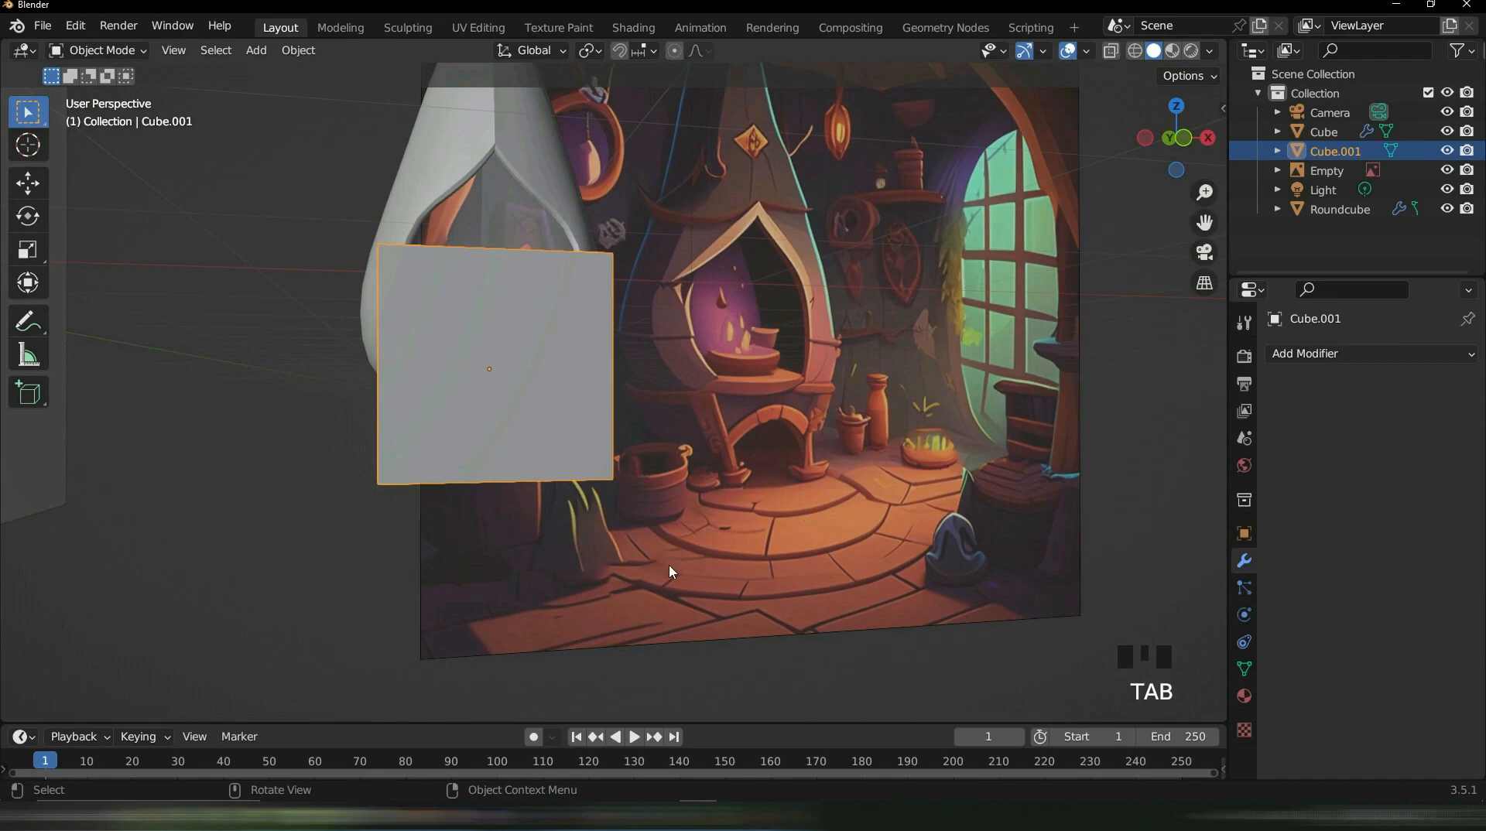
In front view, scale the box by 1.271 and lower it about 0.387 m so it sits beneath the firebox opening
key(KP_1)
scroll(468, 484, up, 2)
shift+middle_drag(467, 485, 753, 563)
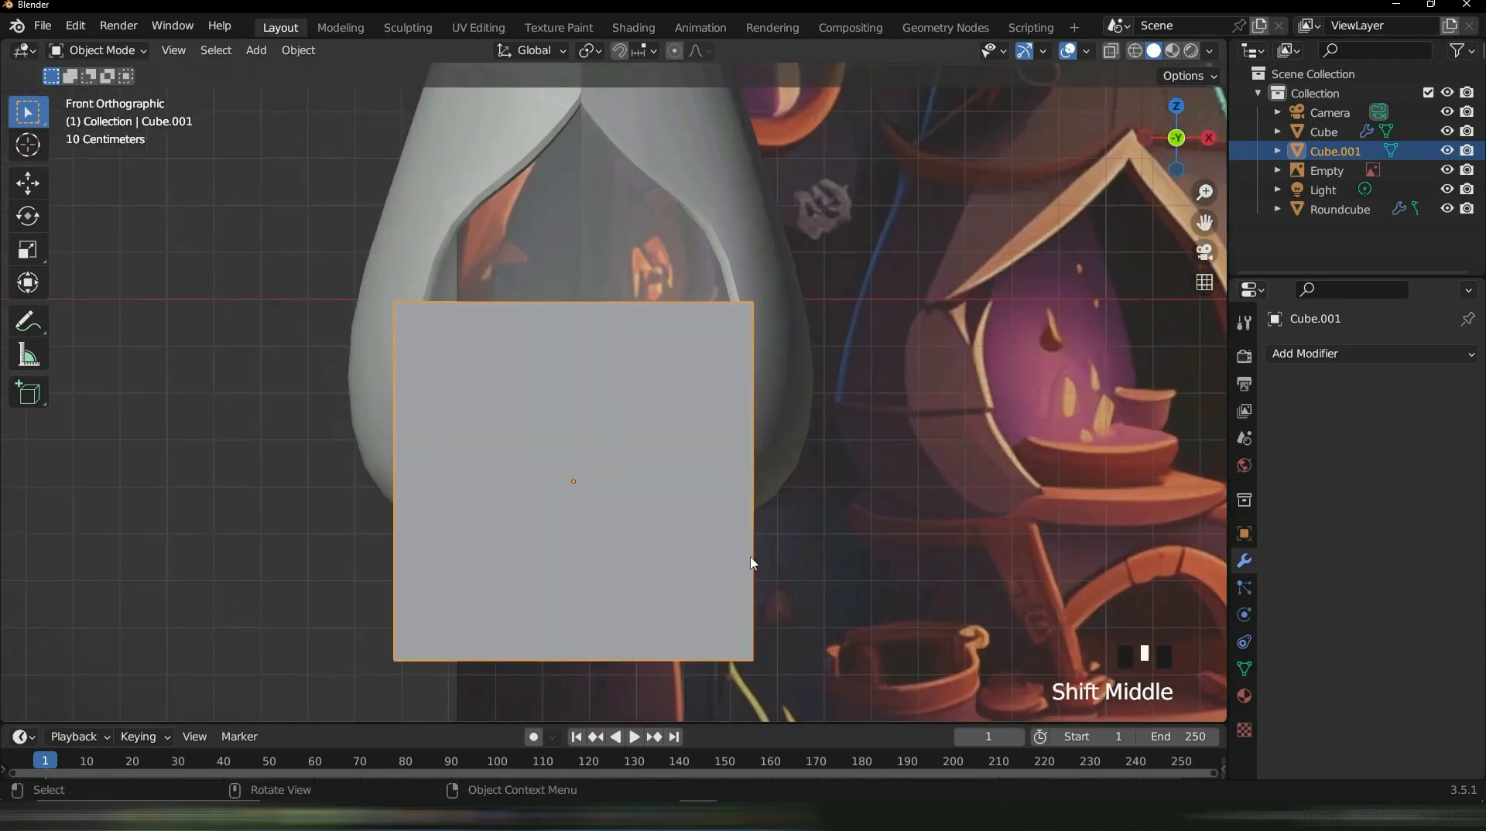
key(s)
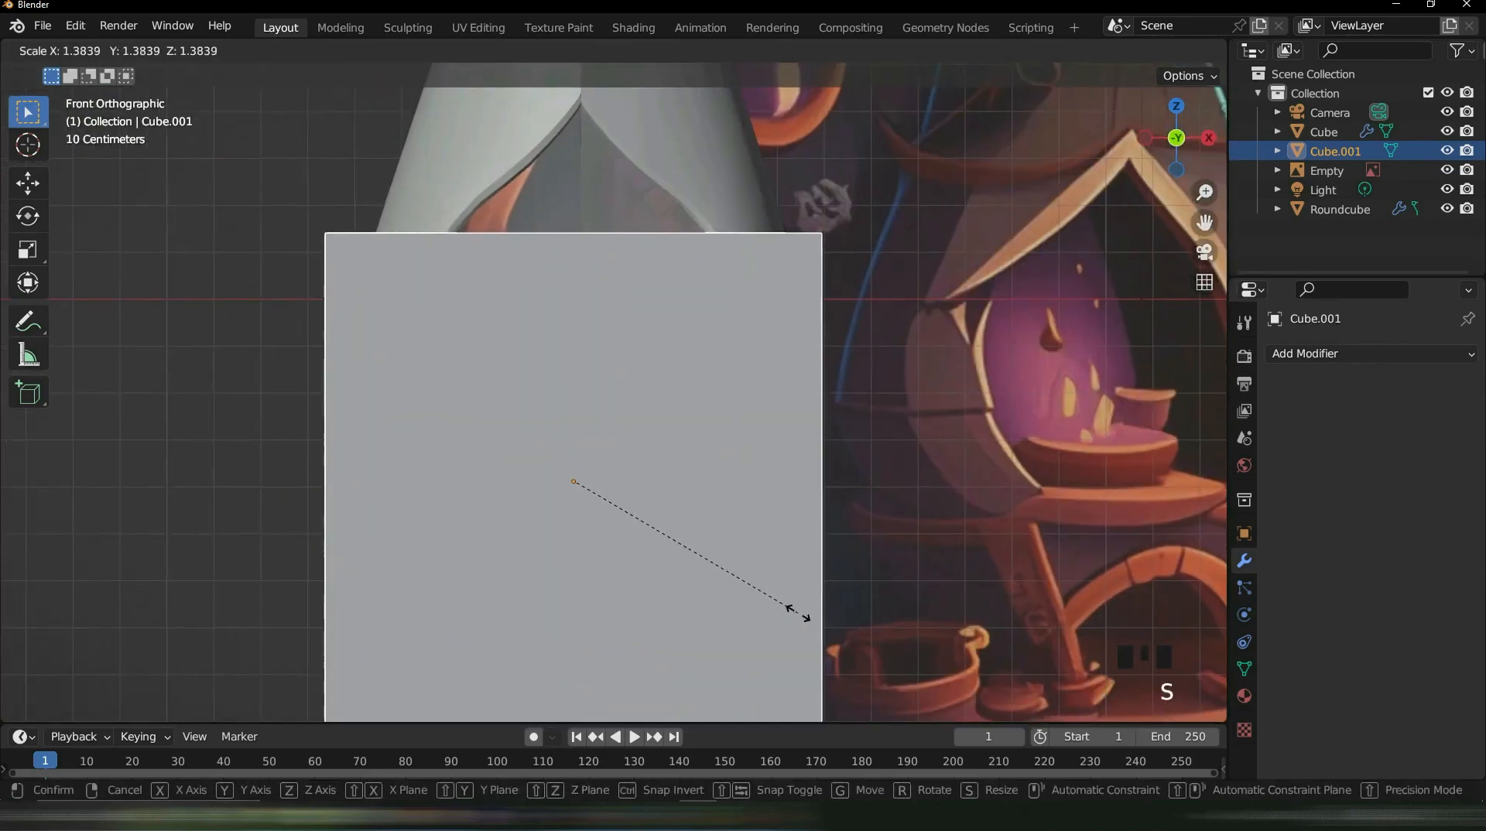
click(789, 611)
key(g)
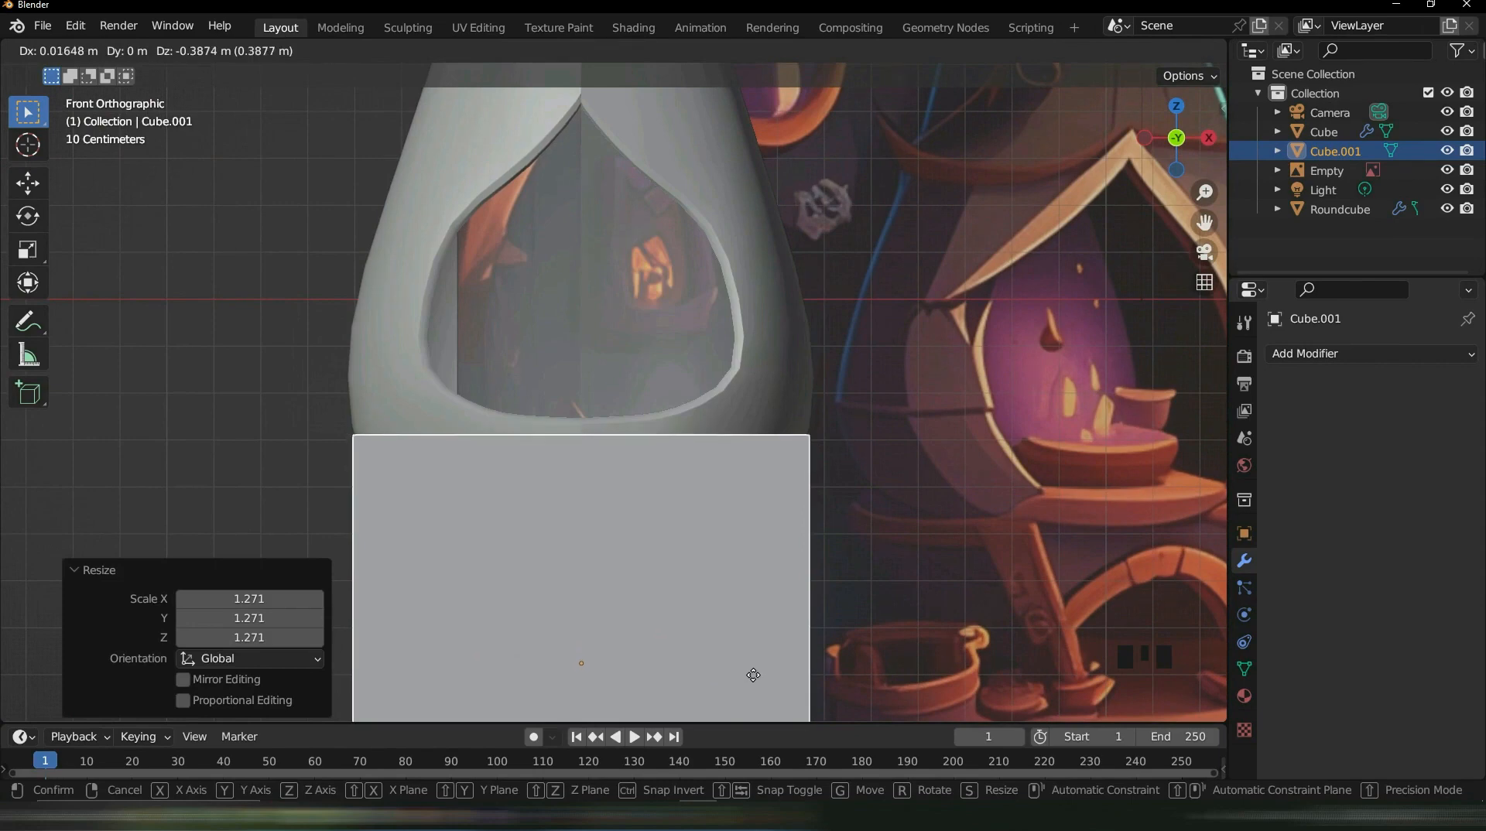
click(753, 677)
Compare the box's width and height under the fireplace body with the arched base in the reference image
scroll(702, 620, down, 4)
scroll(778, 617, up, 1)
shift+middle_drag(790, 616, 775, 418)
scroll(773, 200, up, 4)
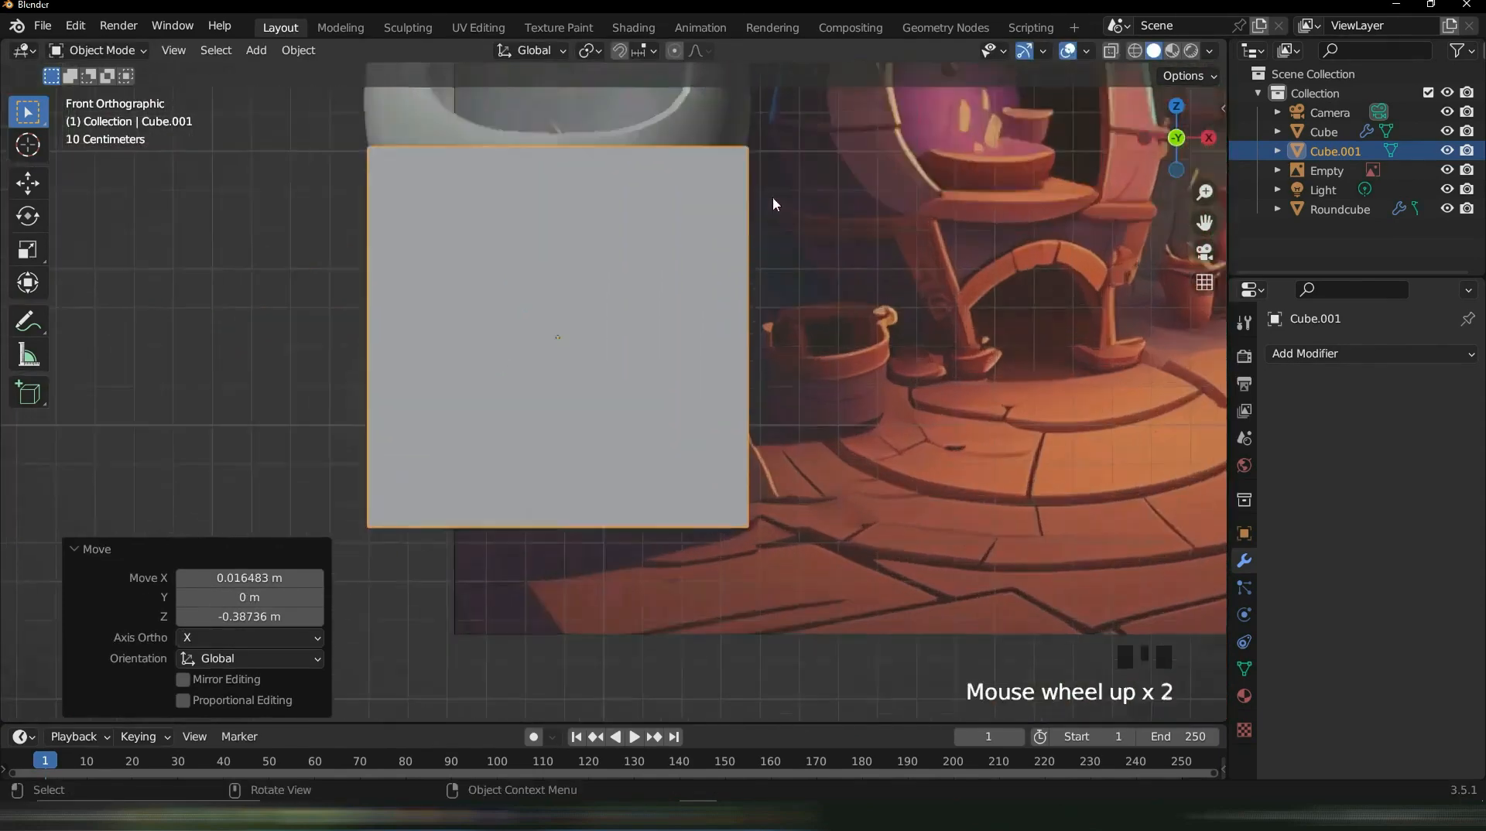
shift+middle_drag(774, 155, 551, 492)
scroll(486, 532, up, 3)
shift+middle_drag(486, 533, 874, 255)
scroll(852, 441, down, 5)
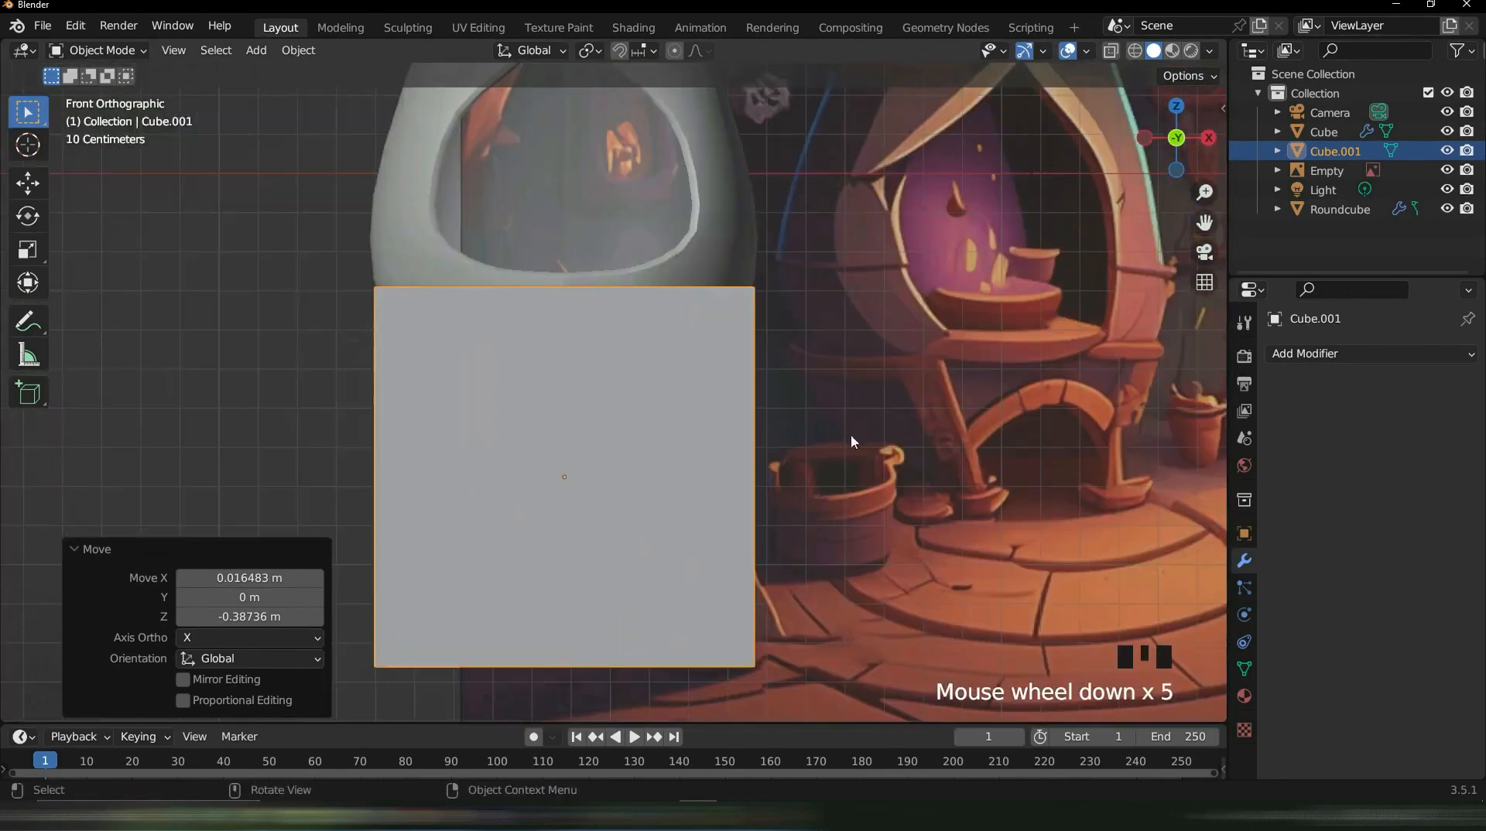
shift+middle_drag(851, 441, 919, 369)
Turn on X-ray and raise the box's bottom vertices about 0.427 m along Z to shorten the base
click(1111, 51)
key(Tab)
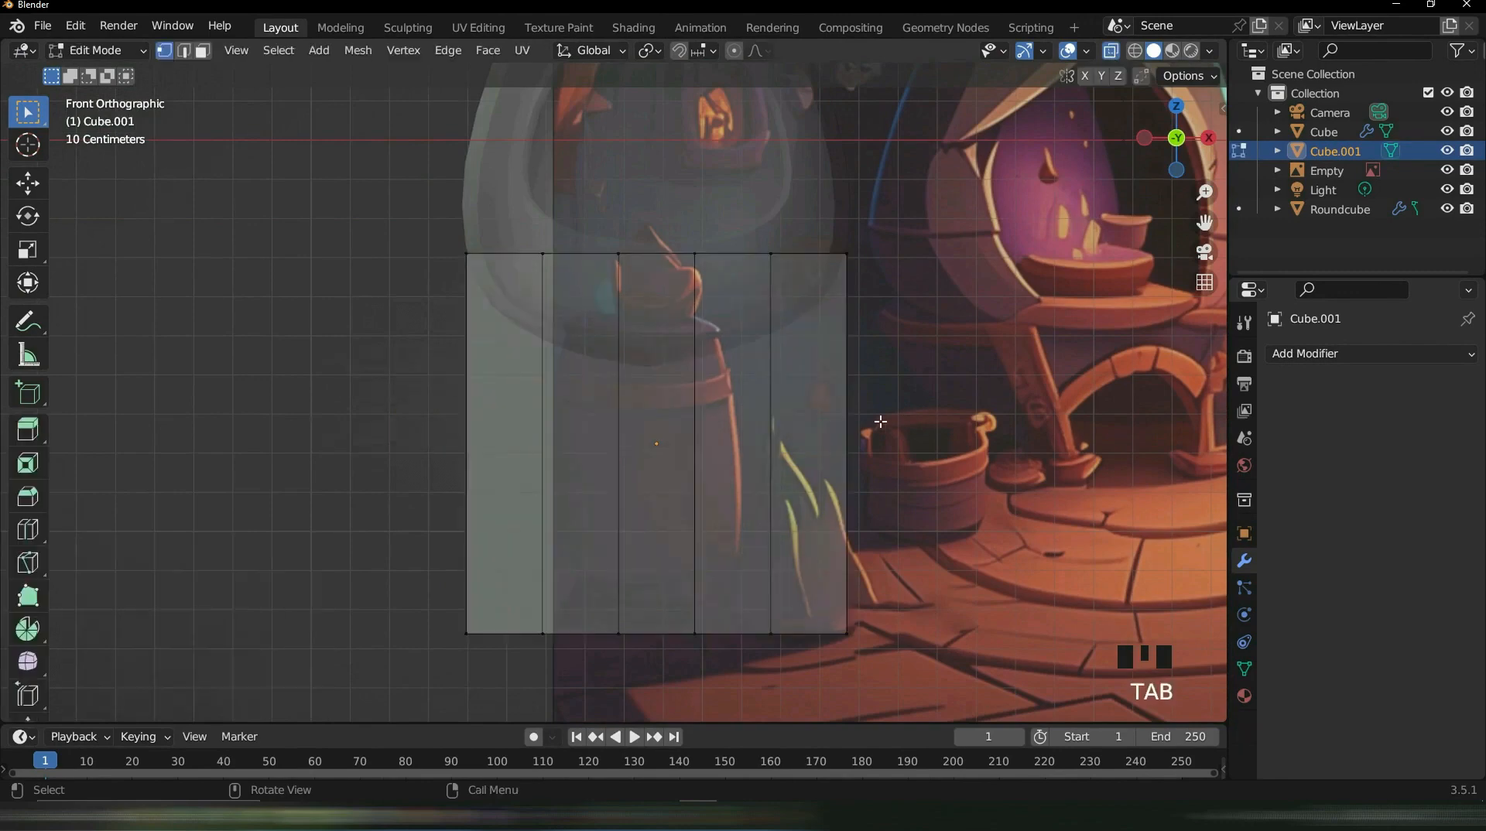
scroll(688, 436, up, 2)
shift+middle_drag(689, 436, 614, 469)
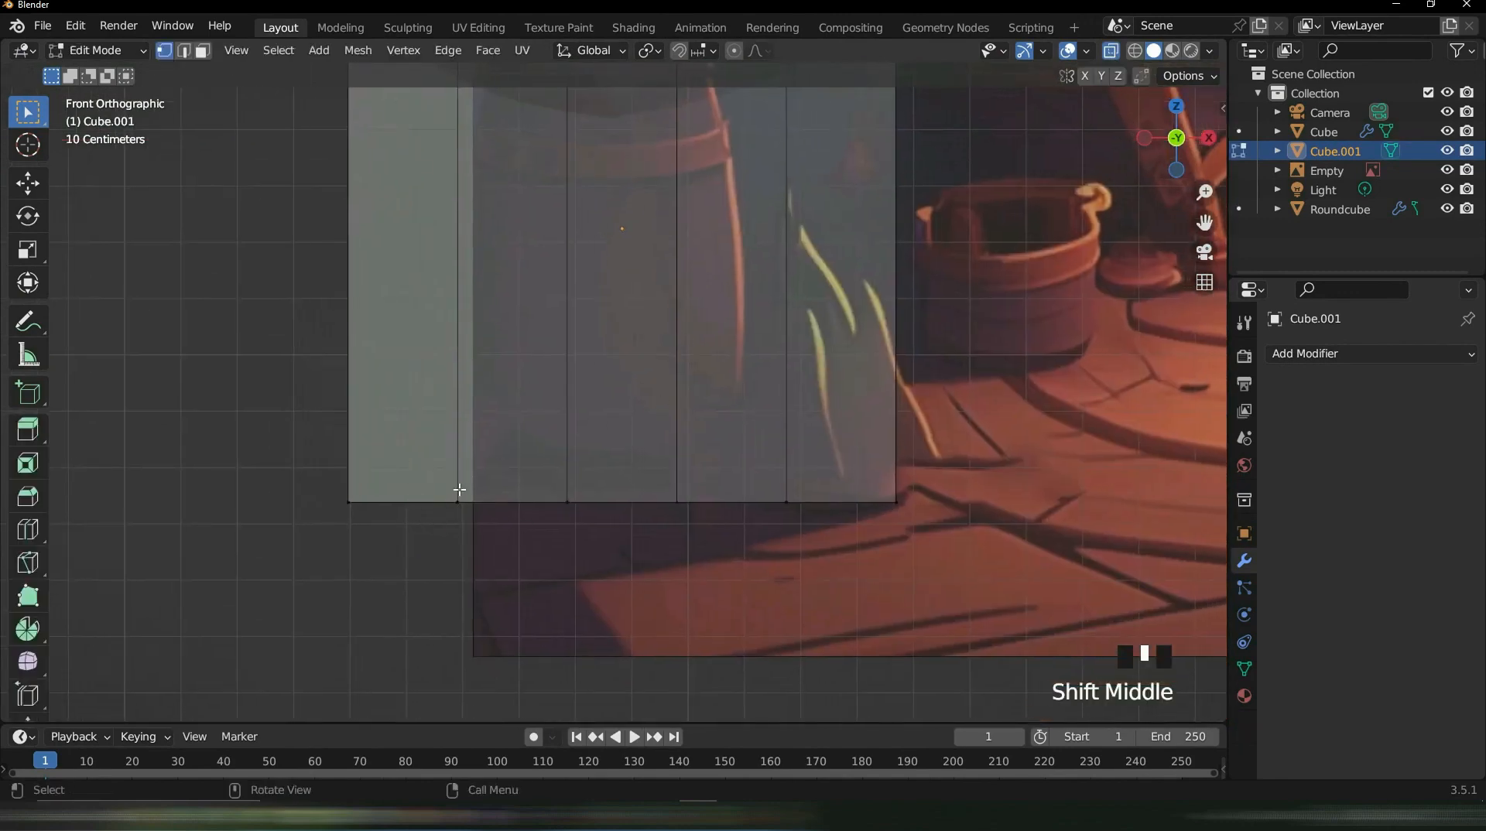
shift+middle_drag(453, 474, 518, 491)
scroll(517, 490, down, 4)
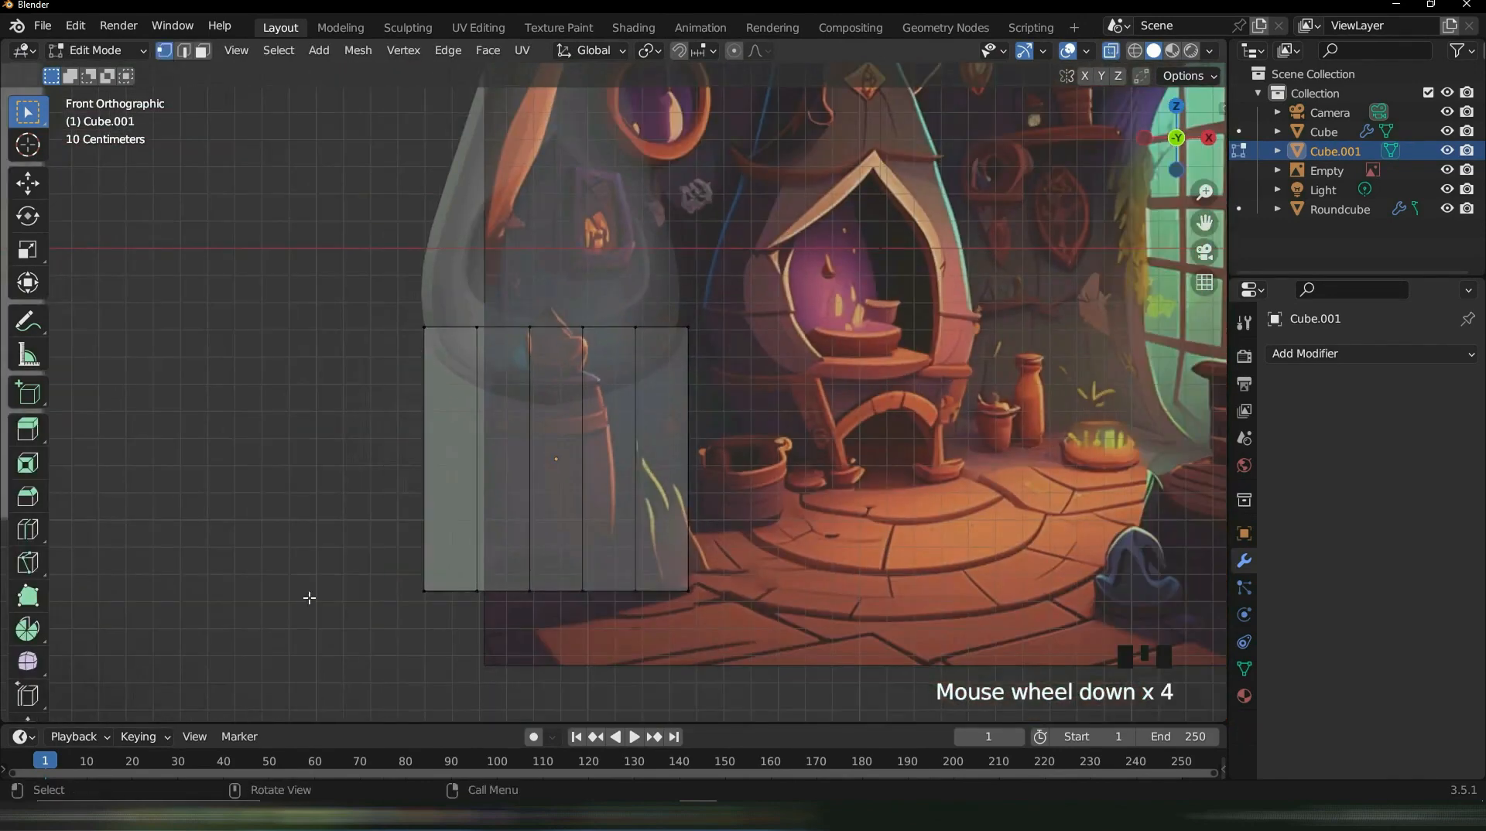
drag(309, 599, 764, 650)
key(g)
key(z)
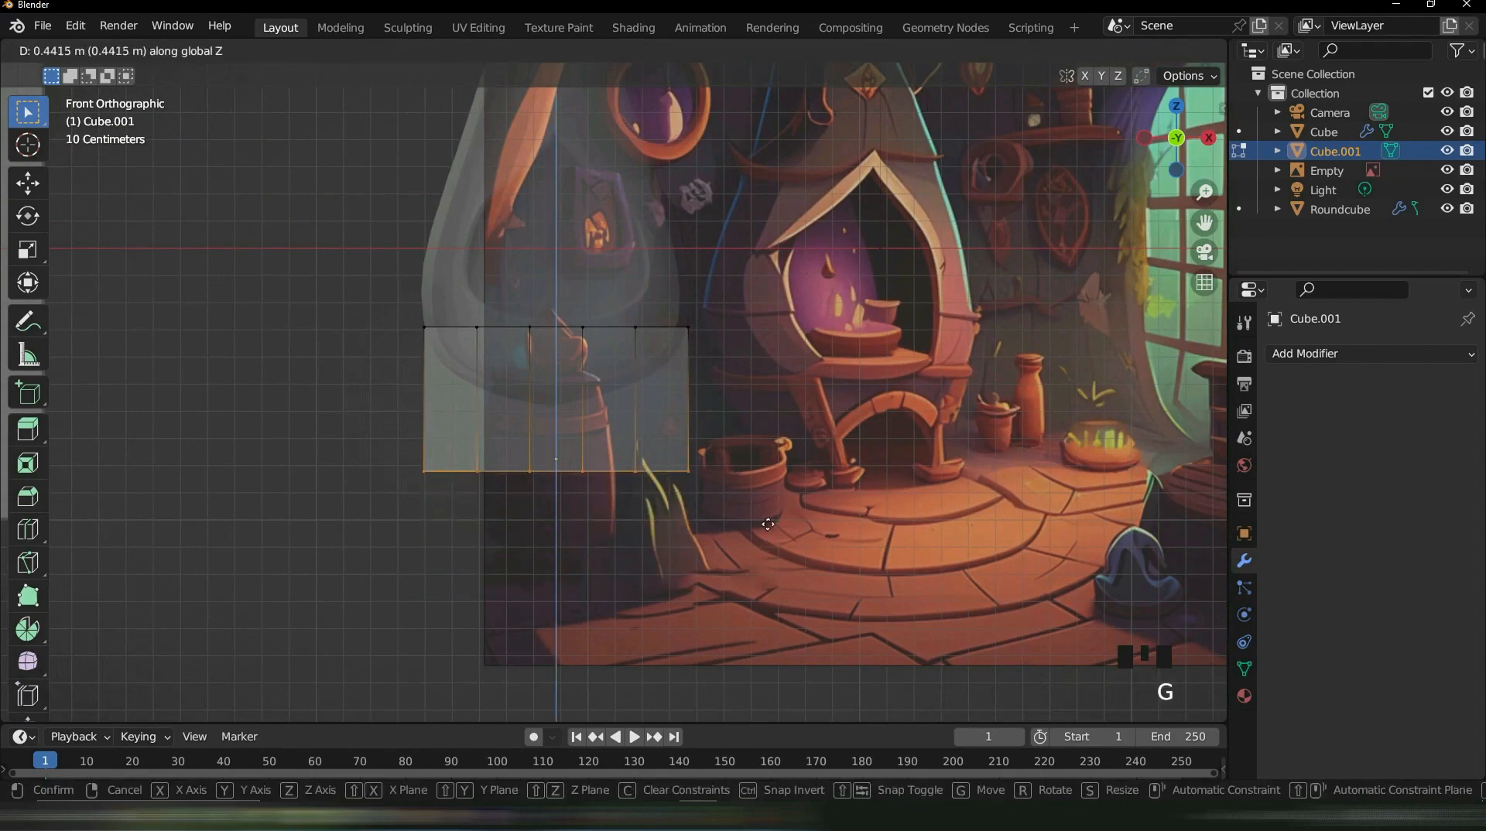
click(631, 440)
scroll(631, 439, up, 3)
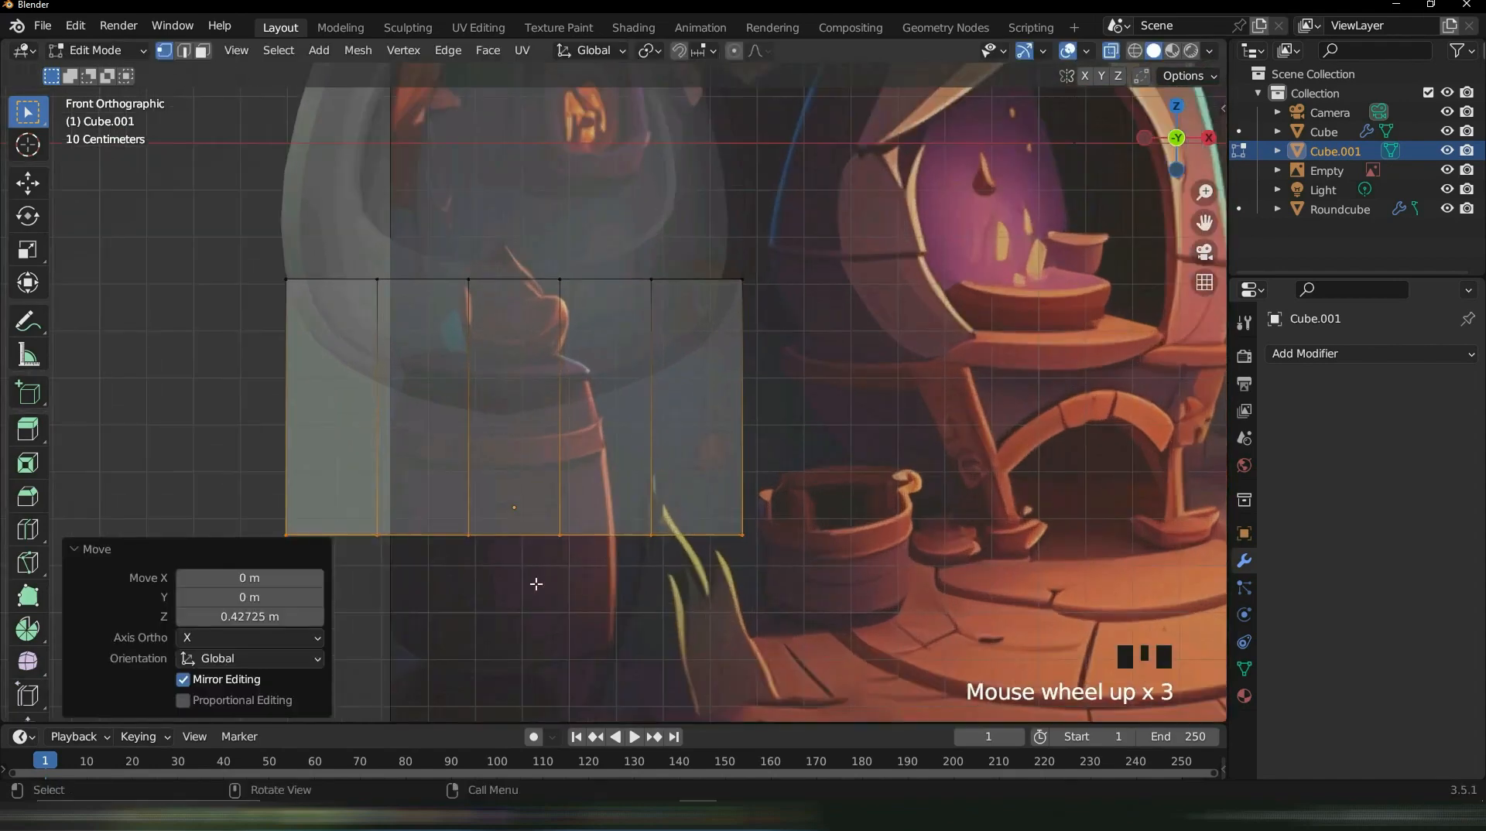
Try raising the inner vertices of the box's bottom edge about 0.058 m along Z, and undo the move
drag(338, 497, 737, 646)
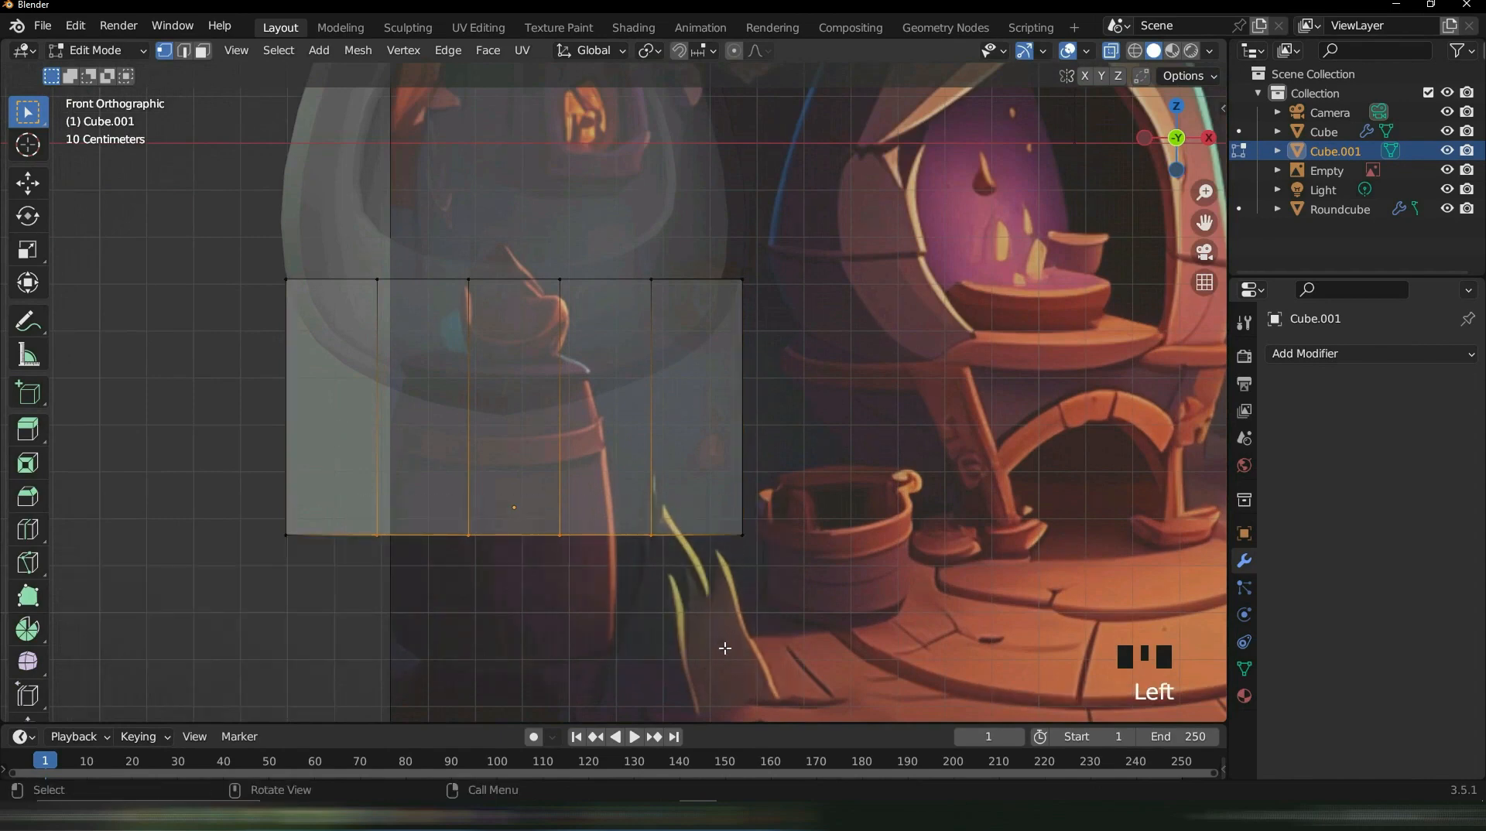
key(g)
key(z)
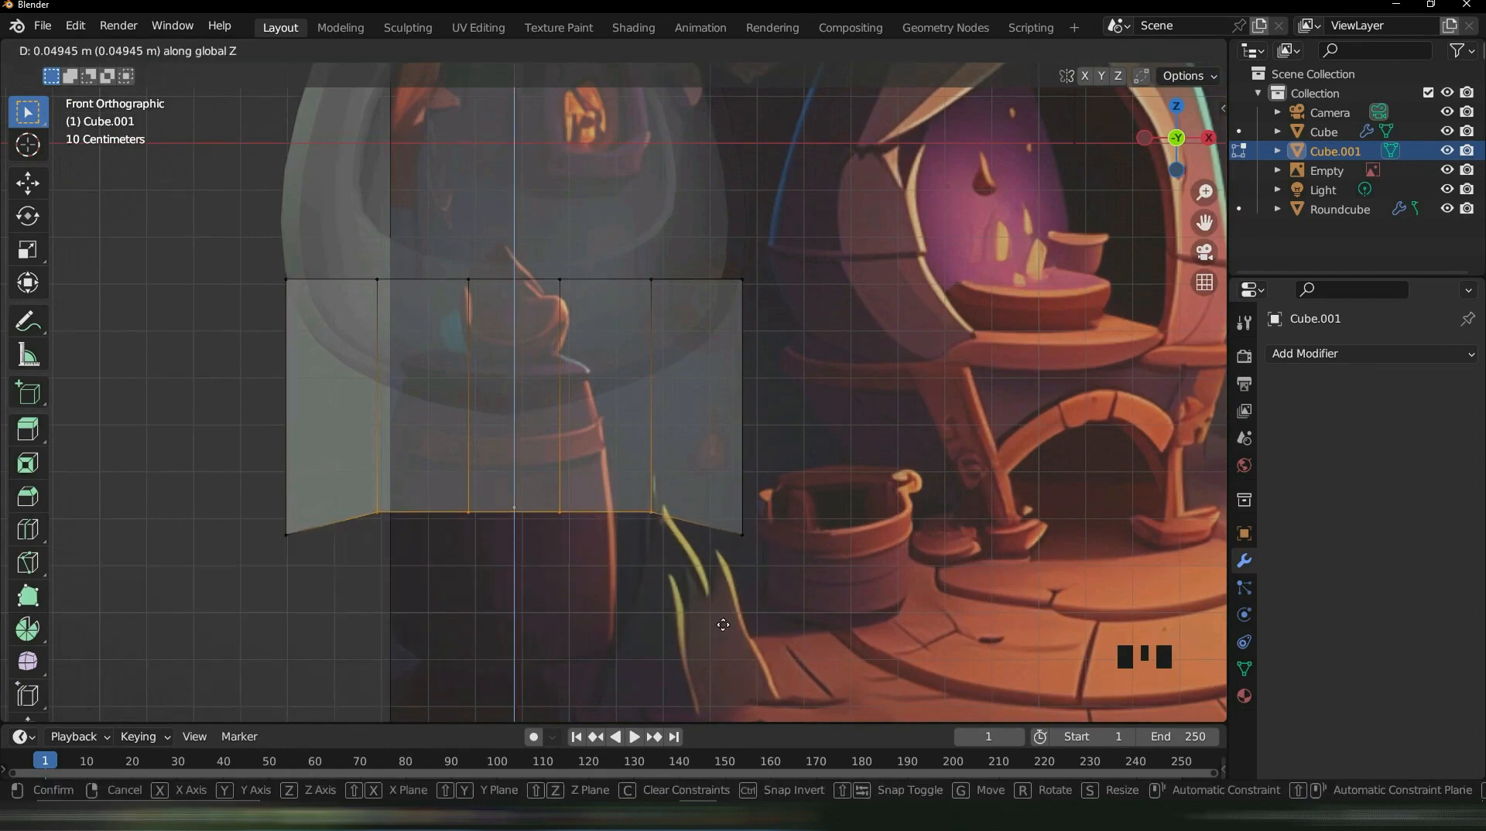
click(730, 623)
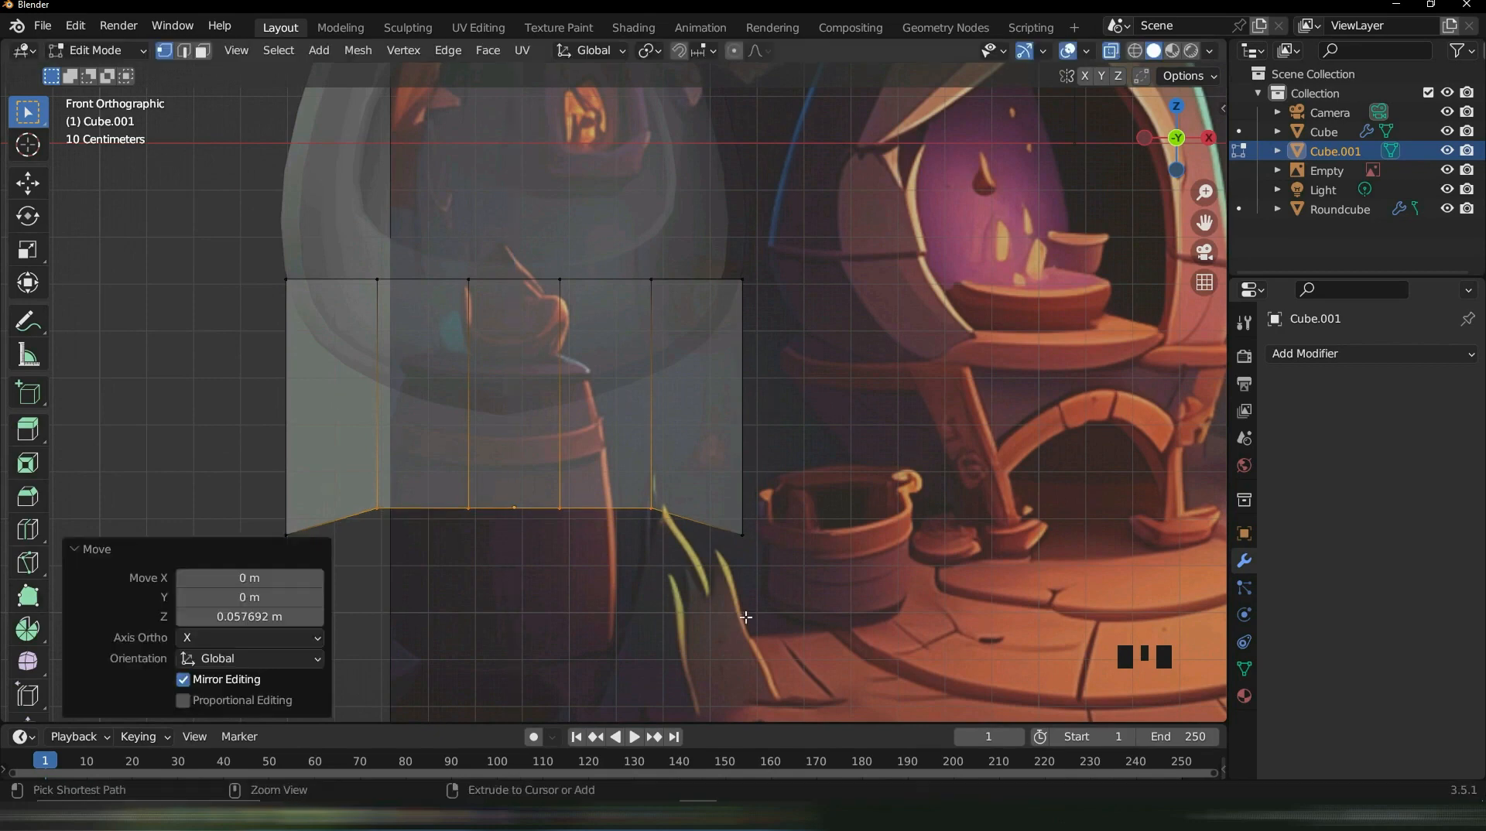
key(ctrl+z)
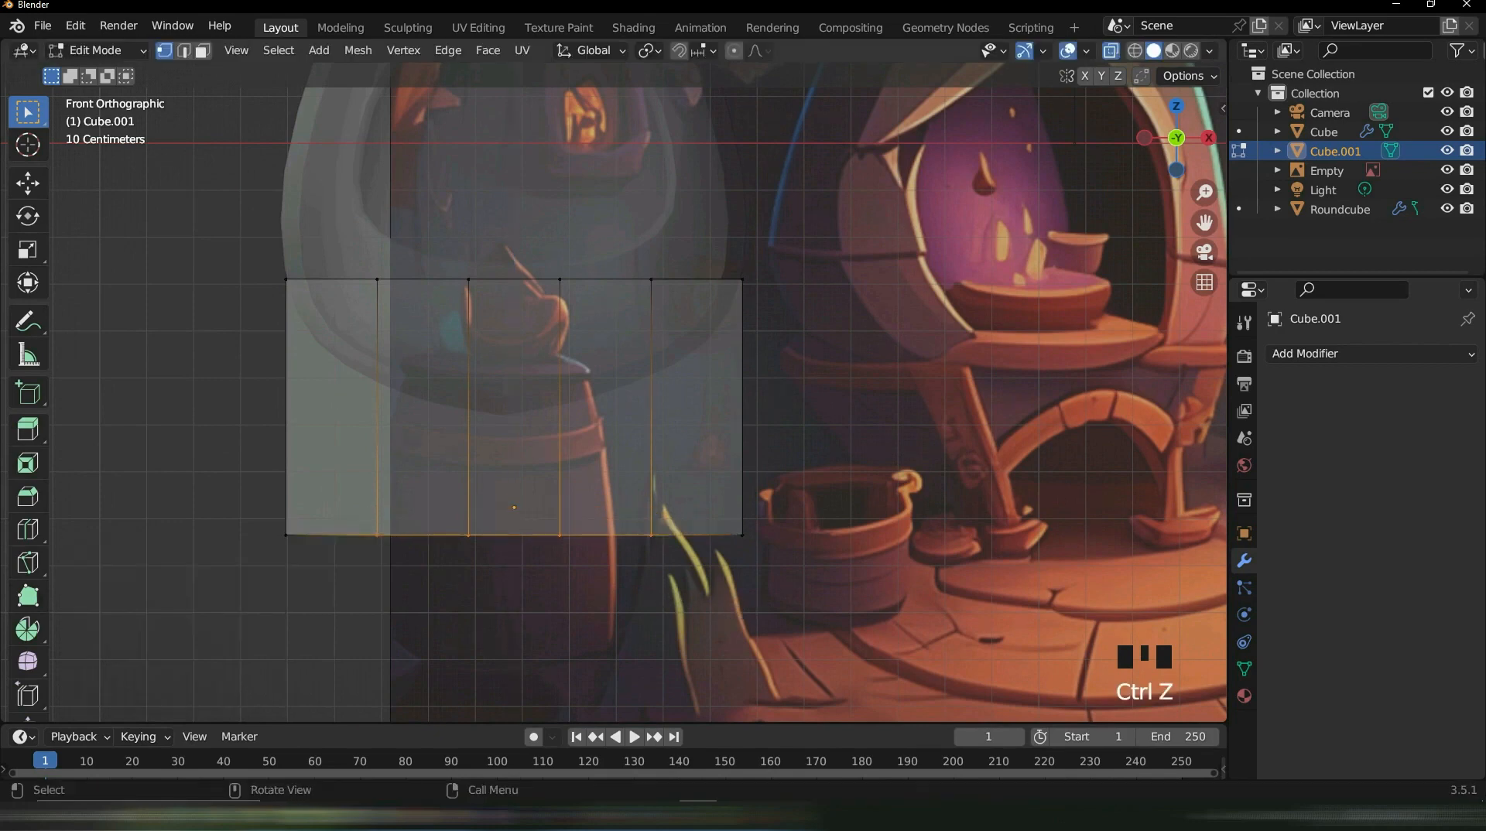
key(s)
key(x)
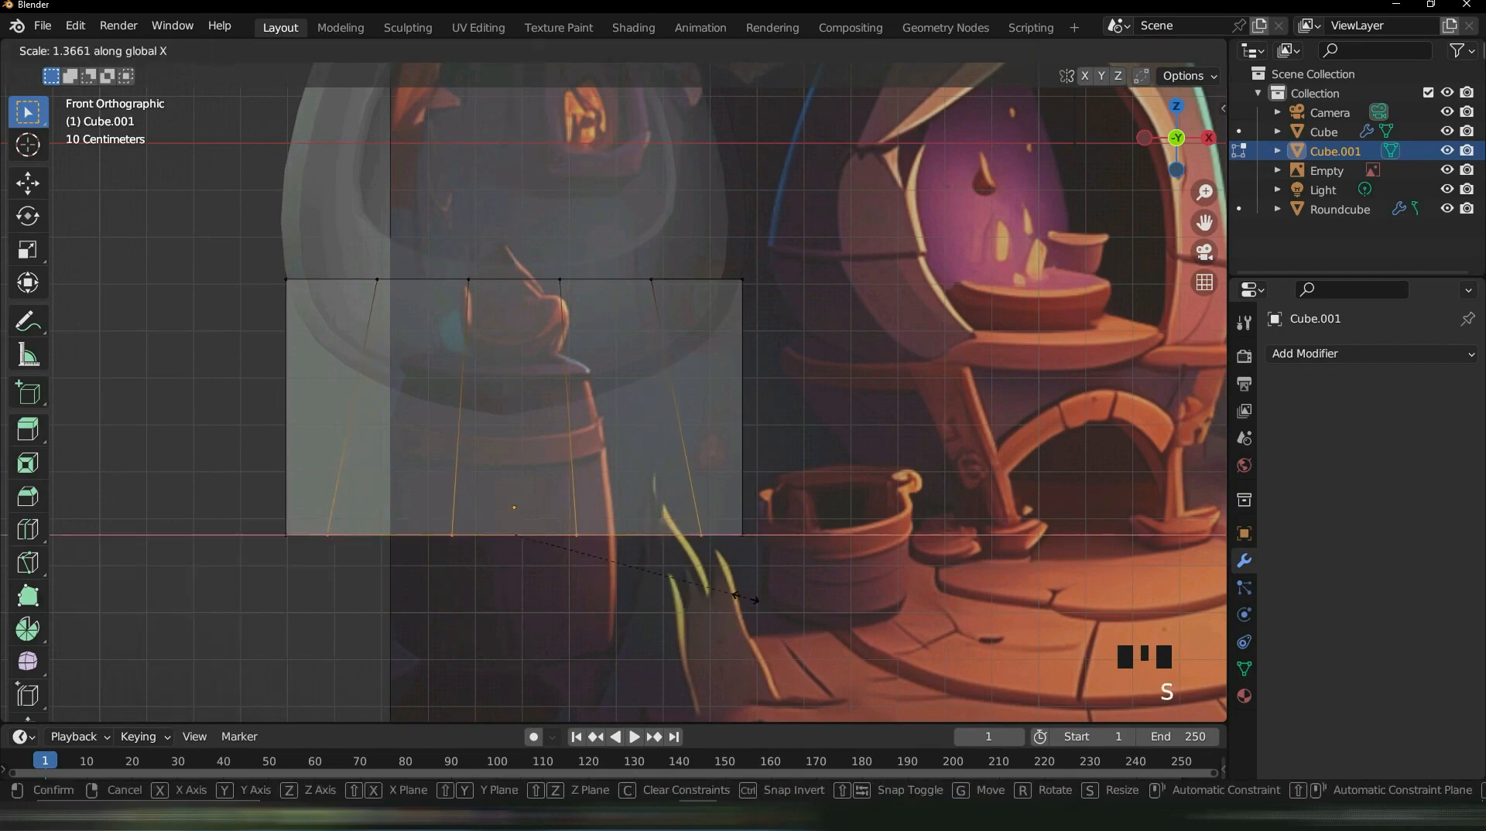
right_click(744, 598)
Spread the outermost pair of inner bottom vertices apart by scaling them 1.291 along X
click(650, 534)
shift+click(376, 535)
key(s)
key(x)
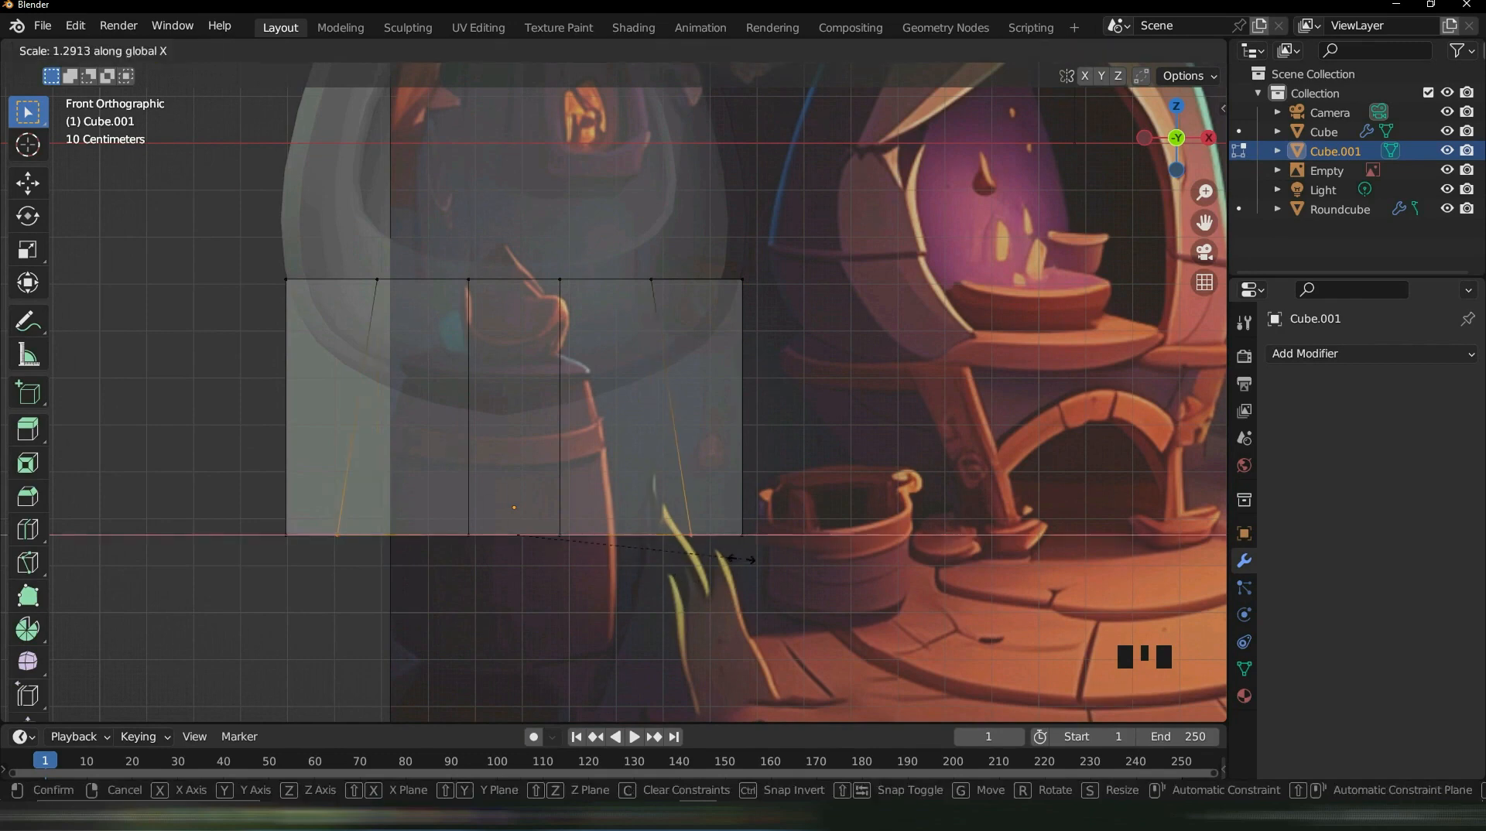
click(598, 466)
Add single centred vertical loop cuts in the wall sections on either side of the middle one
key(ctrl+r)
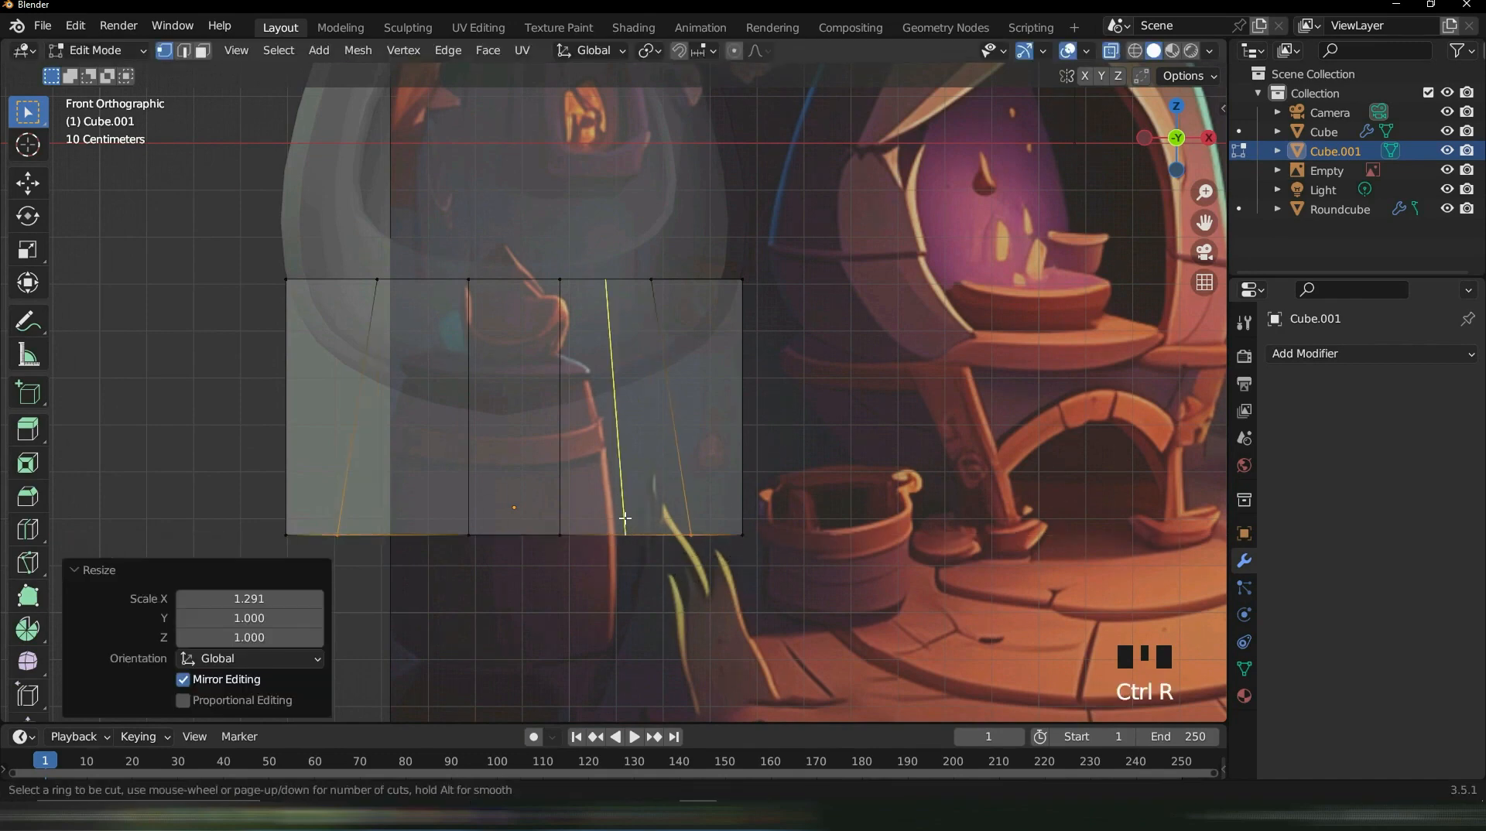
click(625, 518)
right_click(611, 518)
middle_drag(423, 491, 601, 476)
key(ctrl+r)
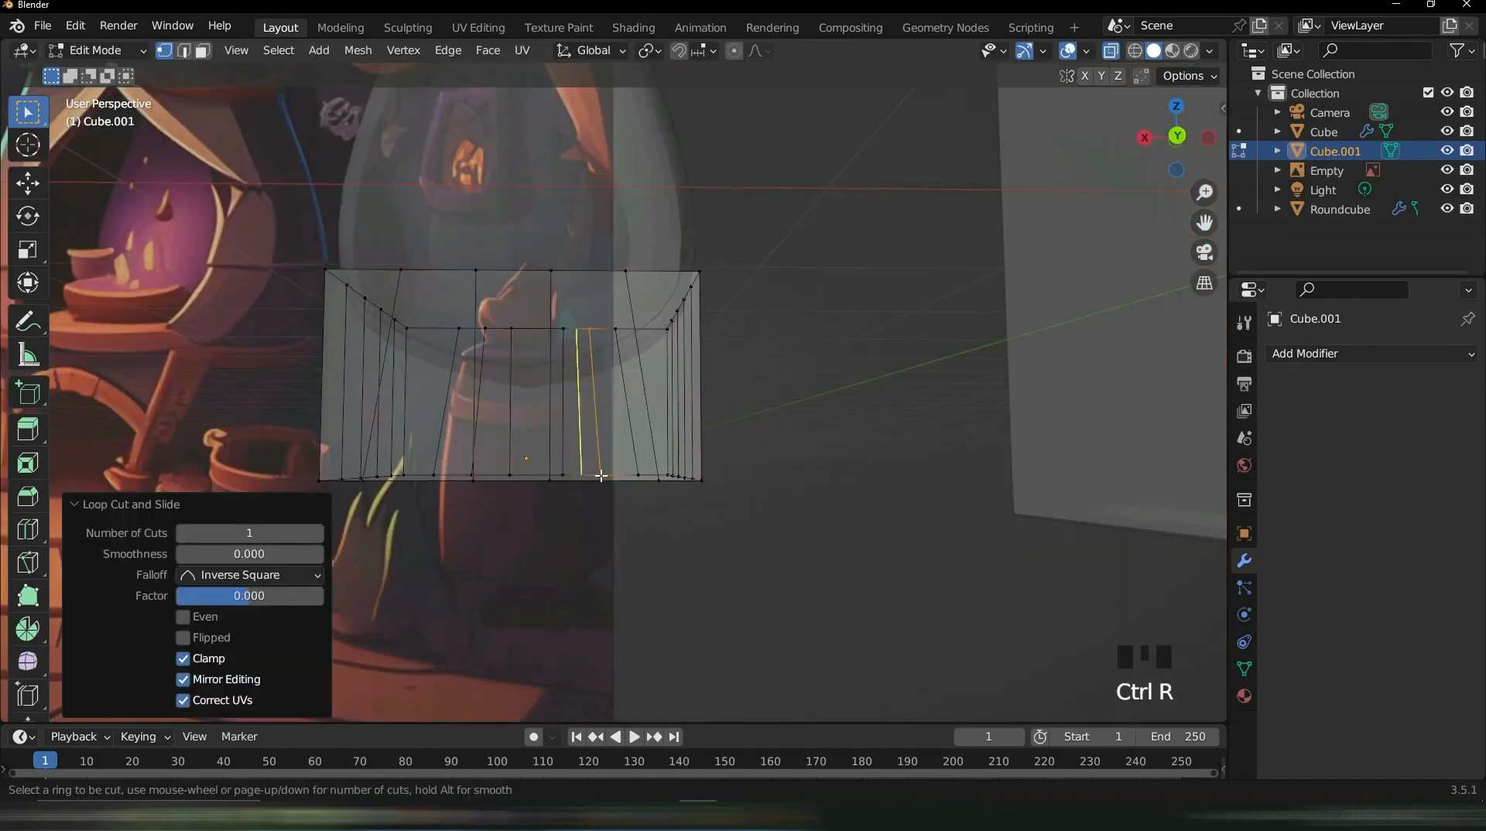
right_click(600, 488)
Raise the two bottom vertices just outside the base's middle pair about 0.05 m along Z
key(KP_4)
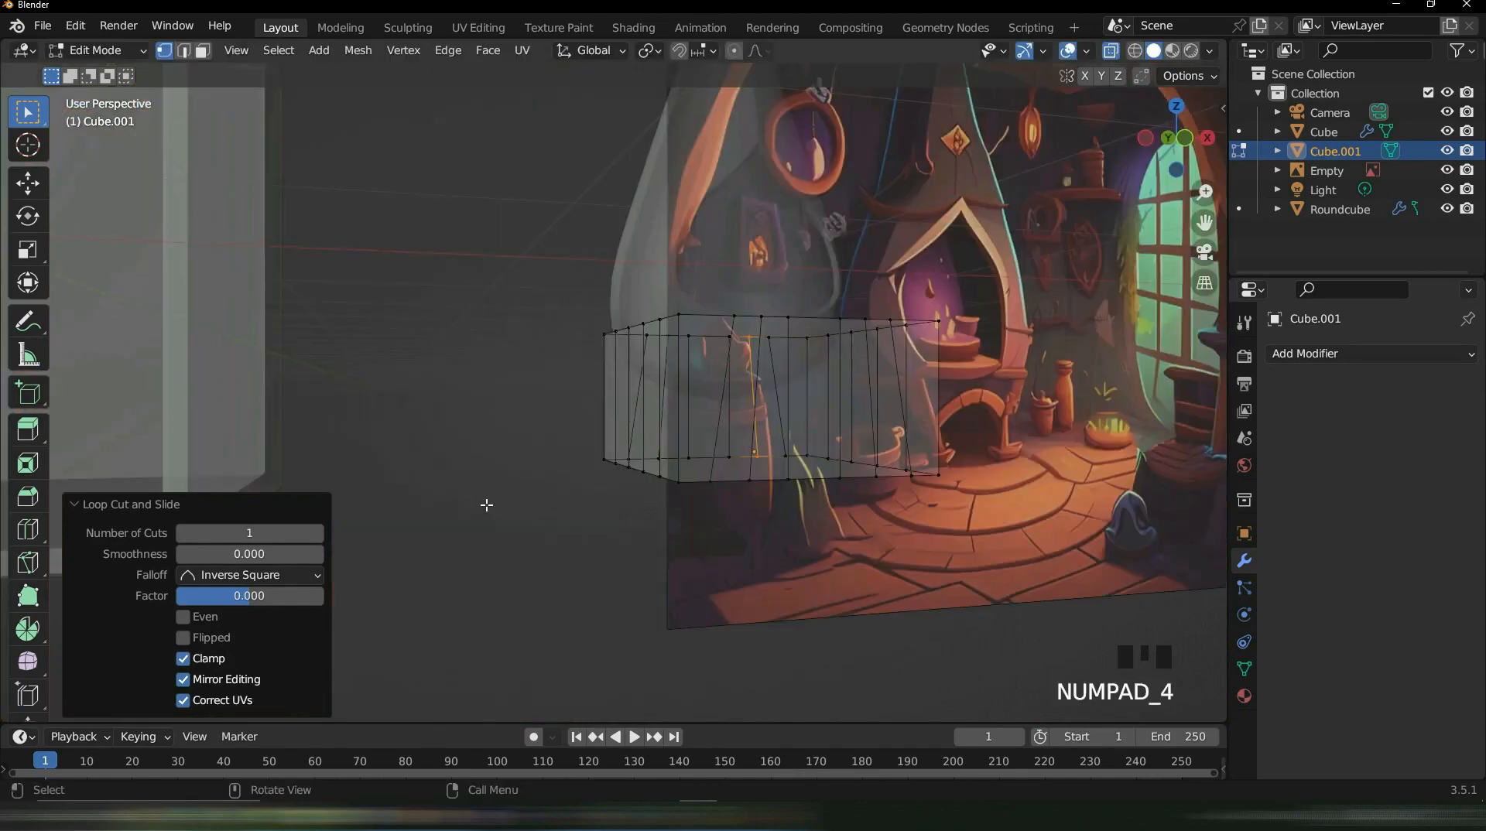
key(KP_1)
scroll(564, 345, up, 3)
scroll(805, 441, up, 3)
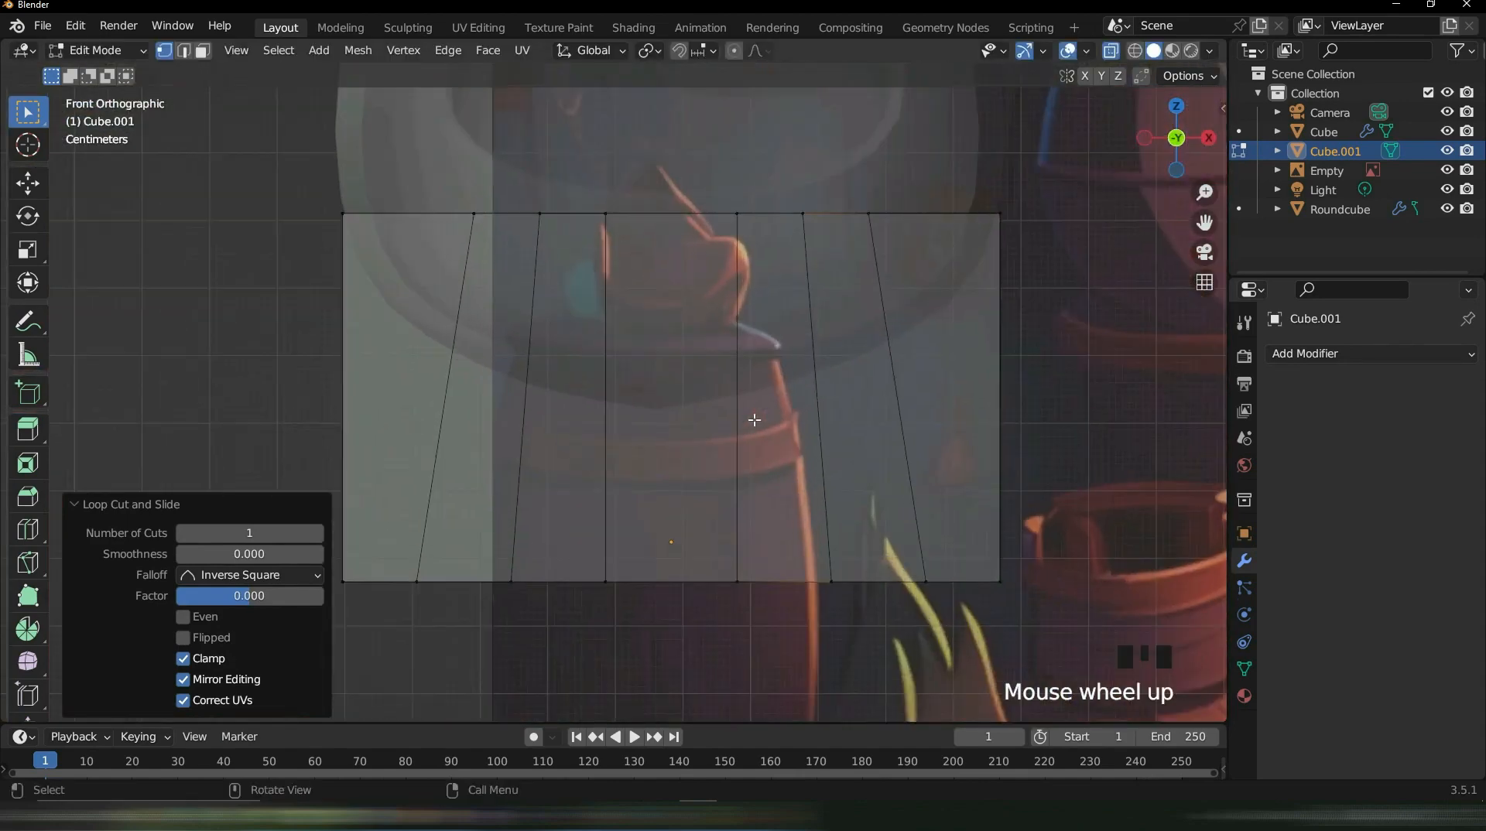
scroll(762, 394, up, 1)
shift+middle_drag(879, 534, 818, 435)
click(818, 435)
scroll(808, 322, down, 3)
scroll(762, 370, up, 1)
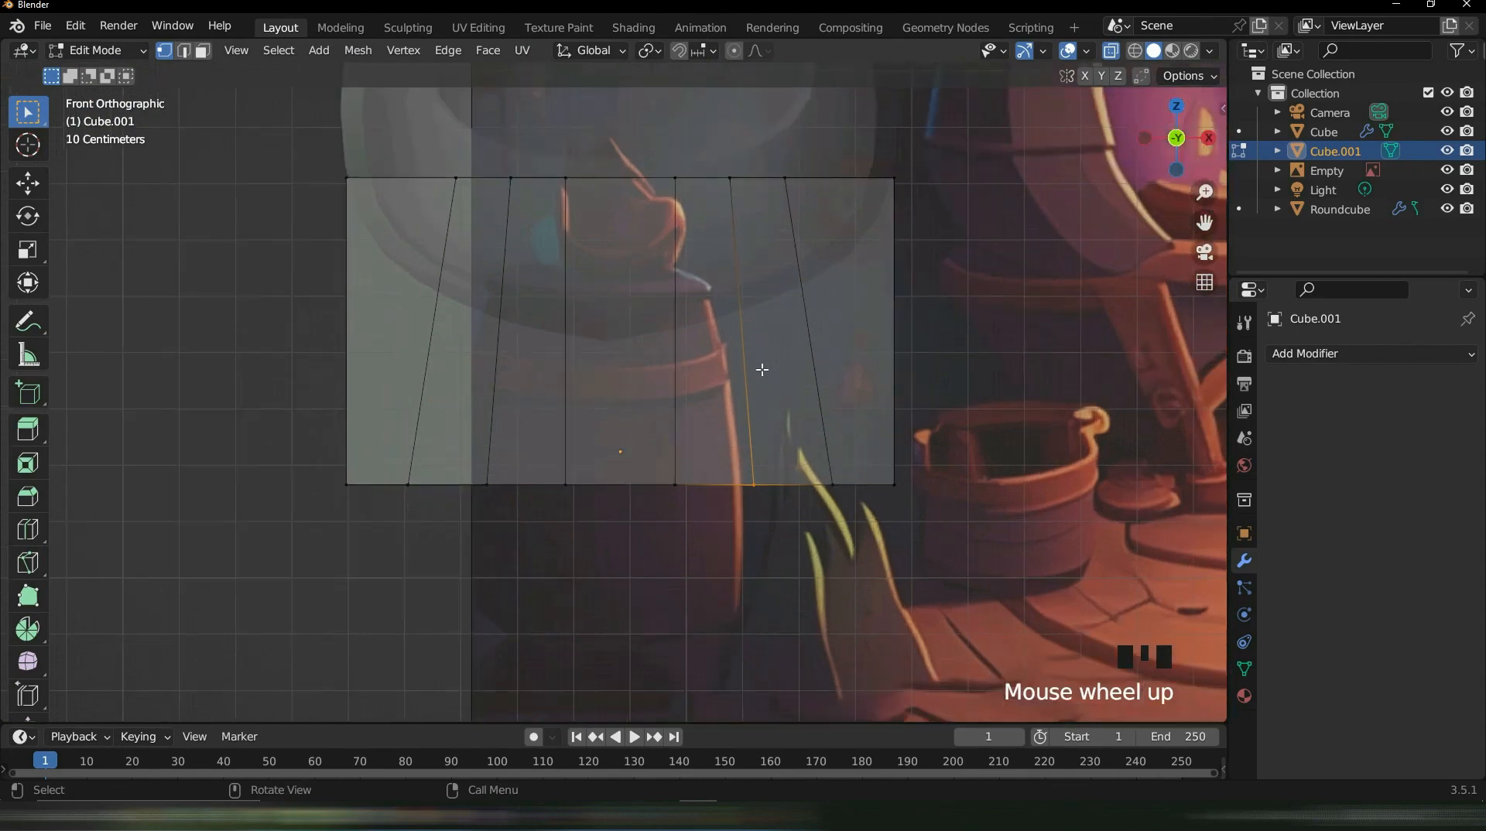
shift+middle_drag(762, 370, 753, 411)
shift+click(499, 512)
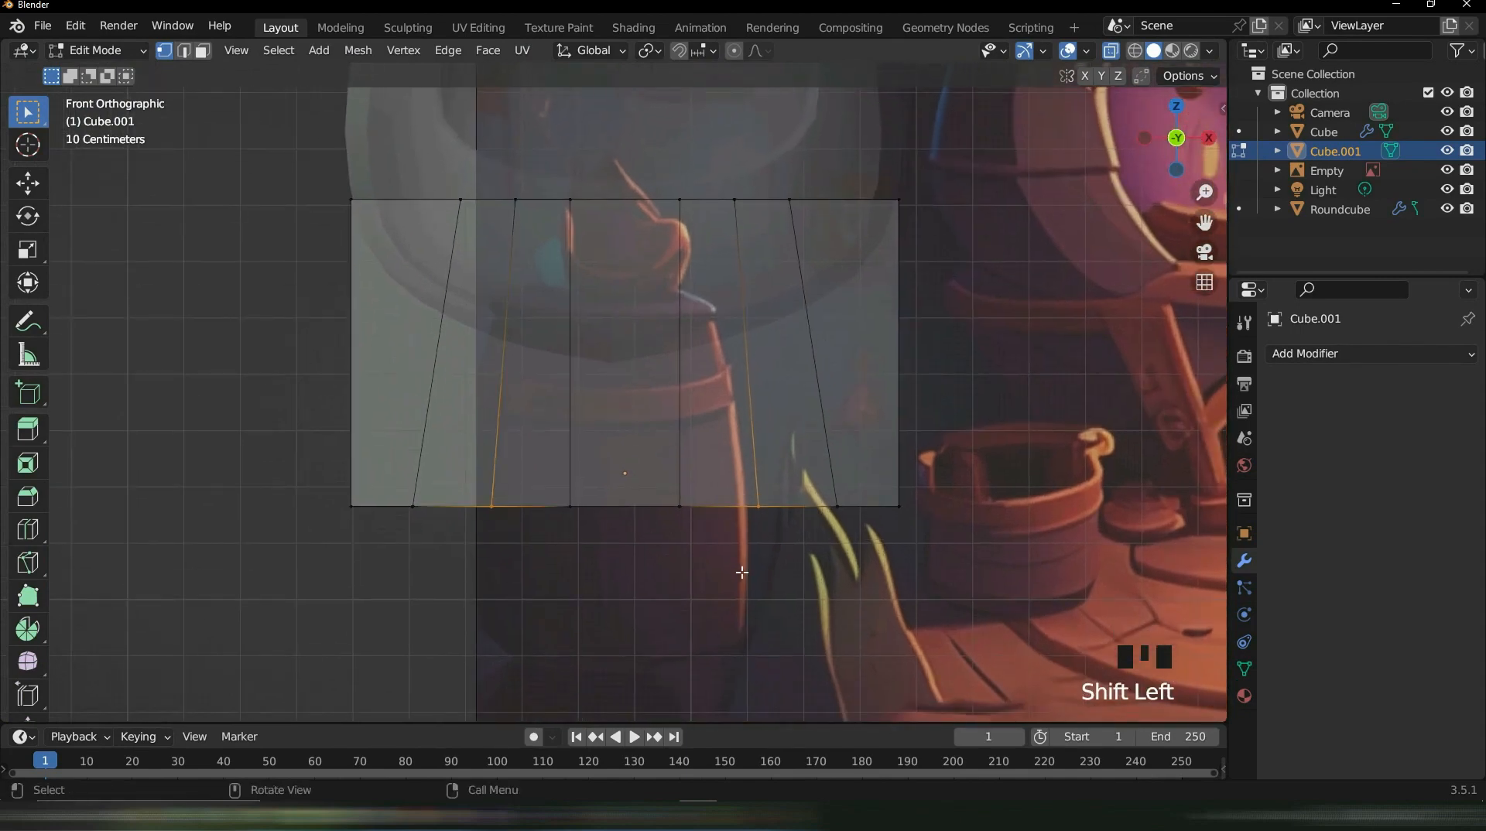
key(g)
key(z)
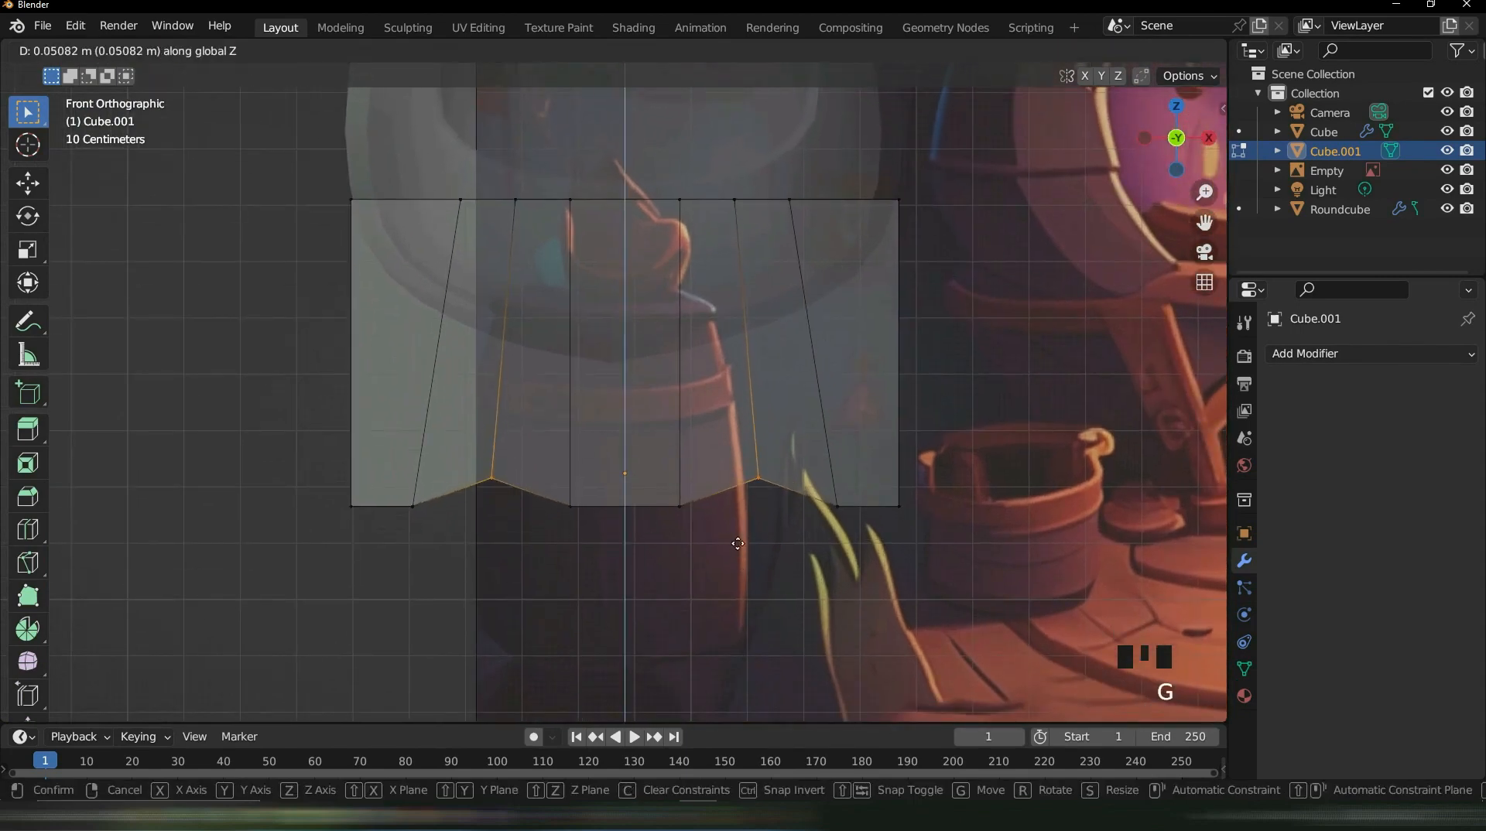
click(596, 520)
Raise the middle pair of bottom vertices about 0.148 m along Z to form the arch's top
click(599, 512)
key(g)
key(z)
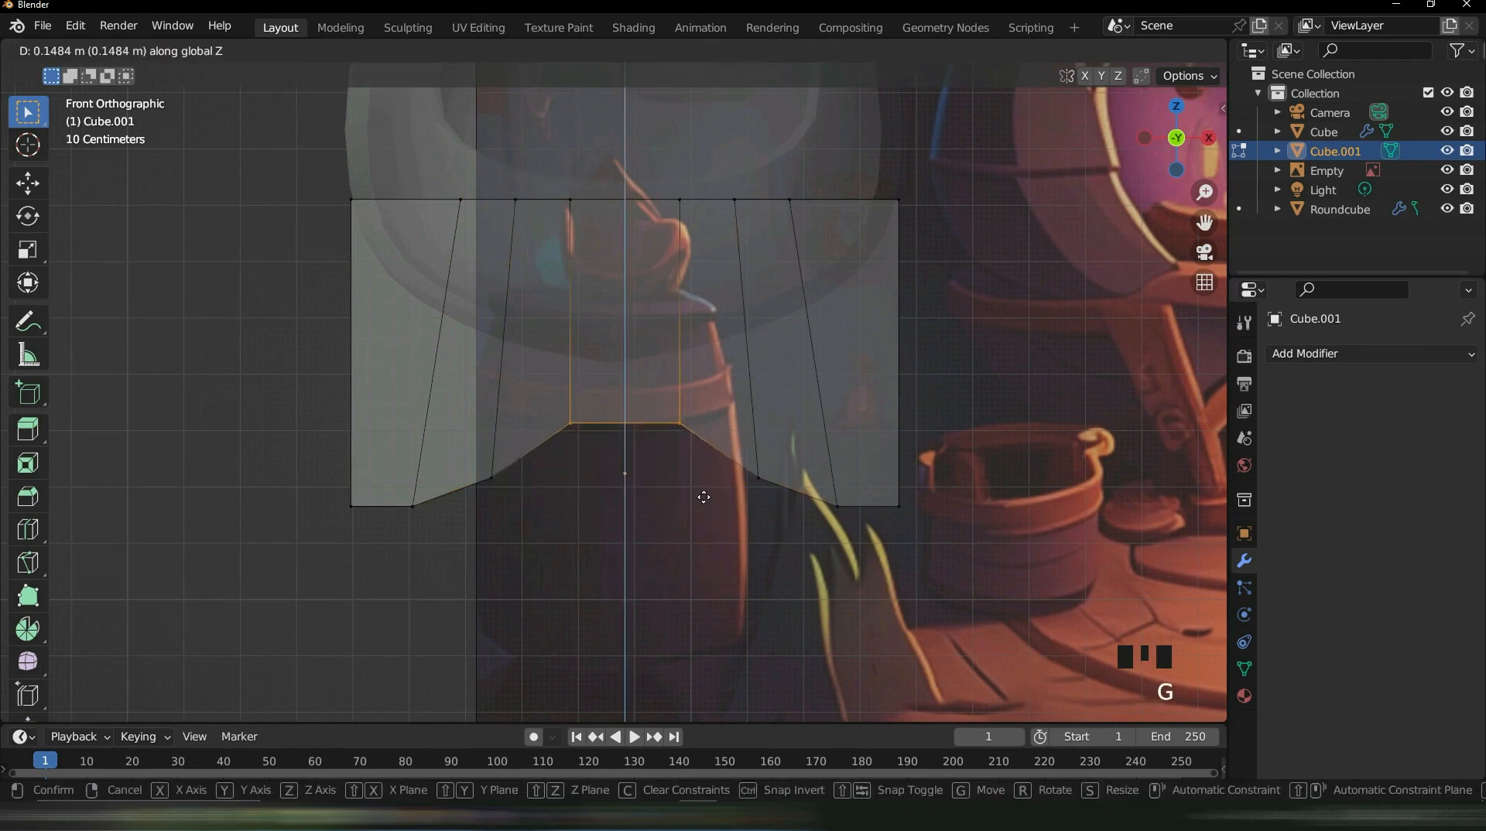
click(703, 499)
Raise the arch's intermediate vertices further along Z, and lift its middle pair another 0.044 m
shift+middle_drag(772, 457, 749, 420)
click(784, 414)
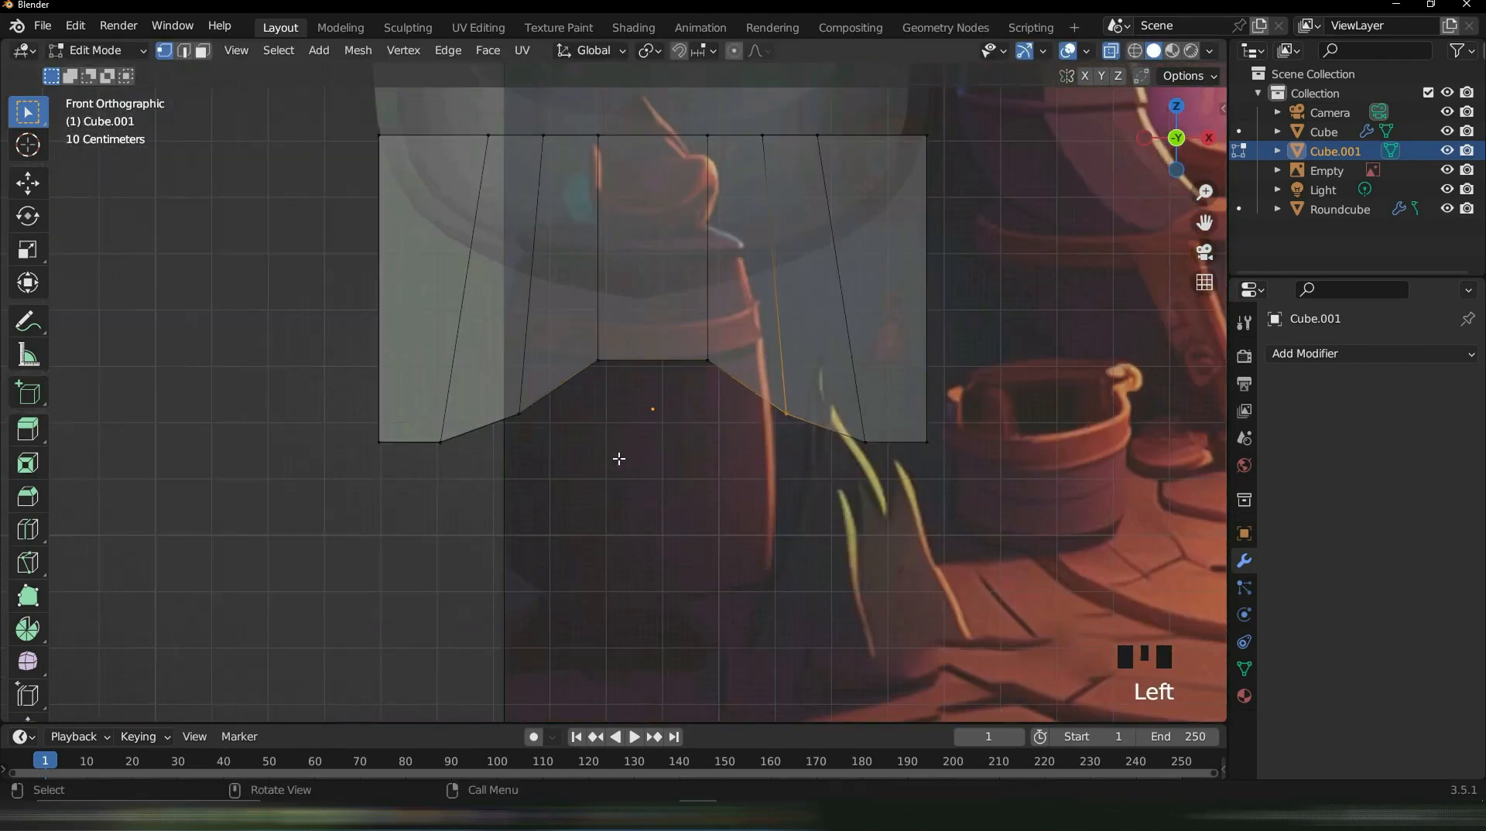
shift+click(519, 414)
key(g)
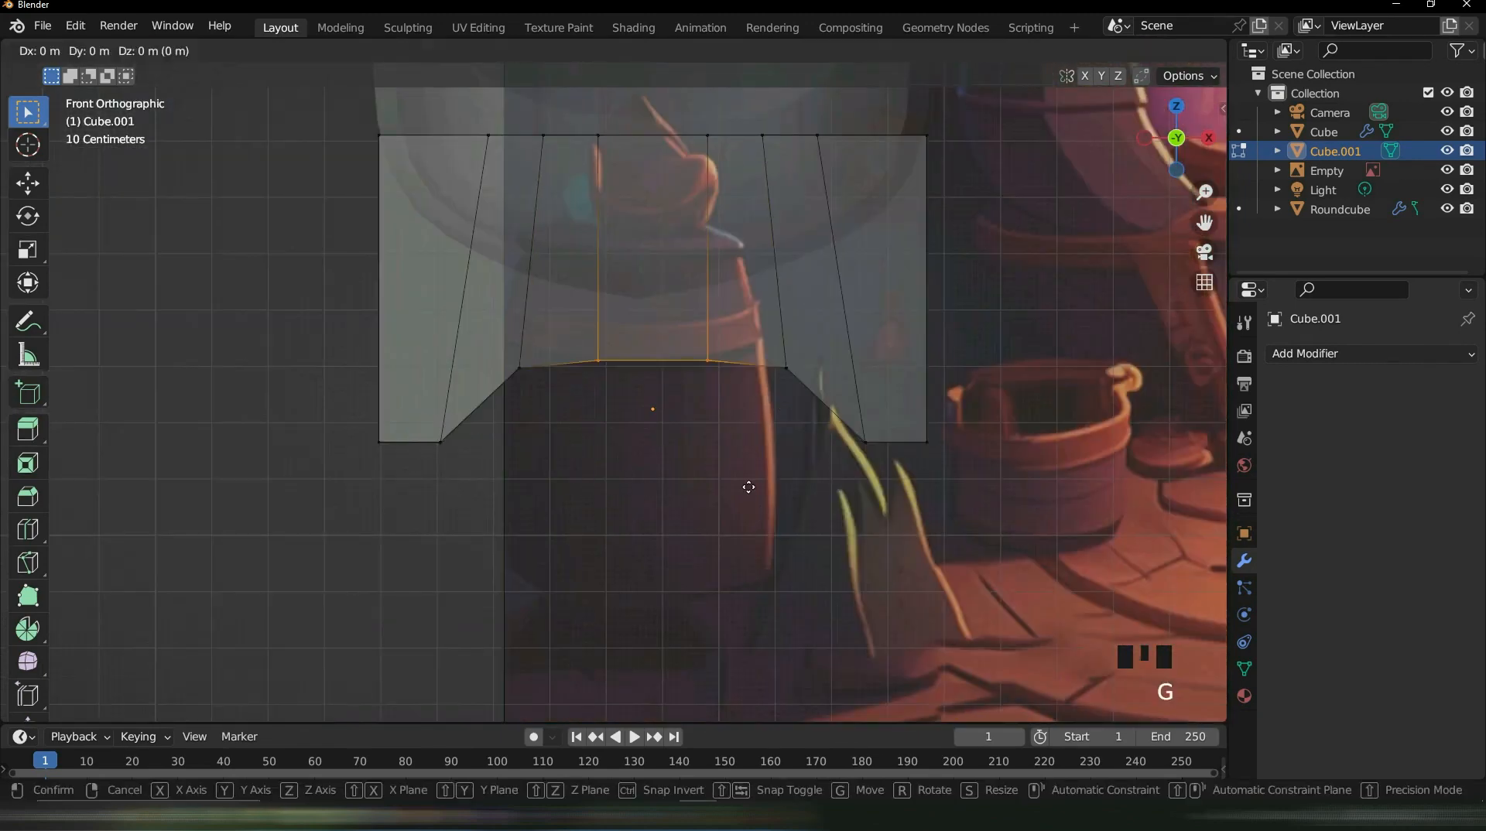
key(z)
click(749, 462)
Select all vertices of the base's arched lower edge and raise them about 0.076 m along Z
scroll(787, 425, down, 3)
shift+middle_drag(883, 387, 597, 367)
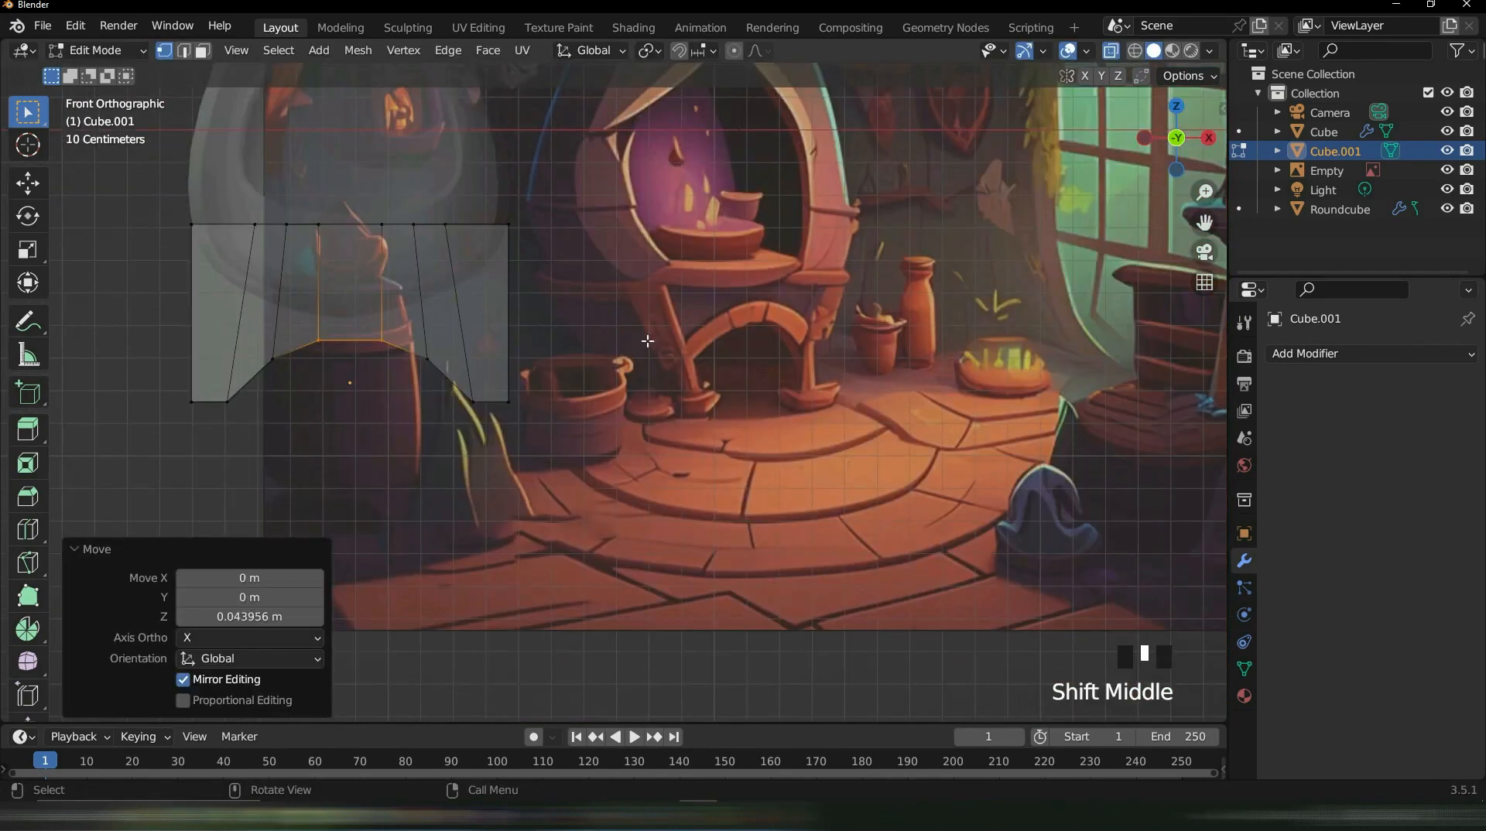
drag(77, 346, 649, 512)
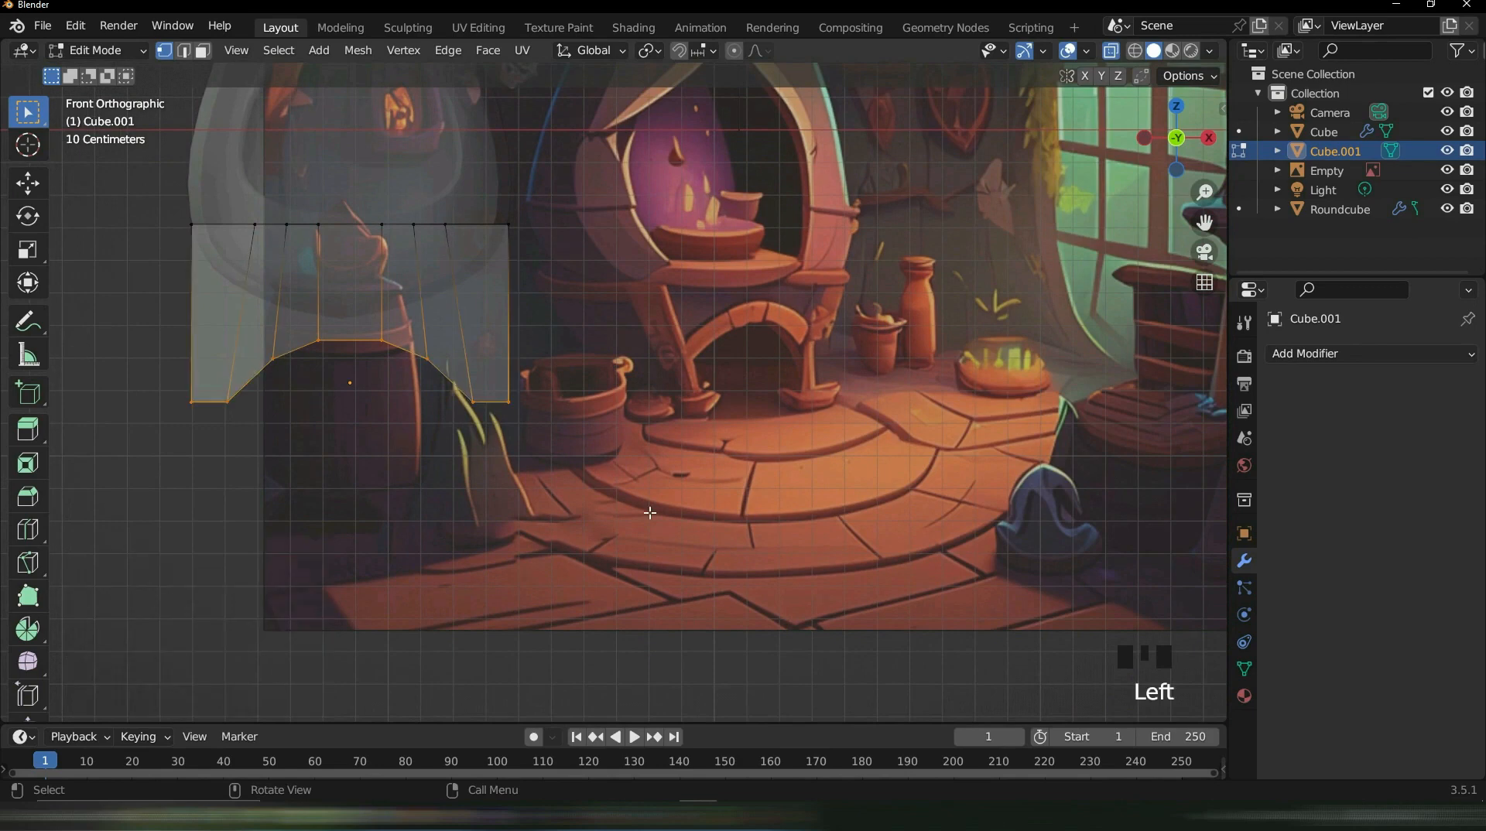
key(g)
key(z)
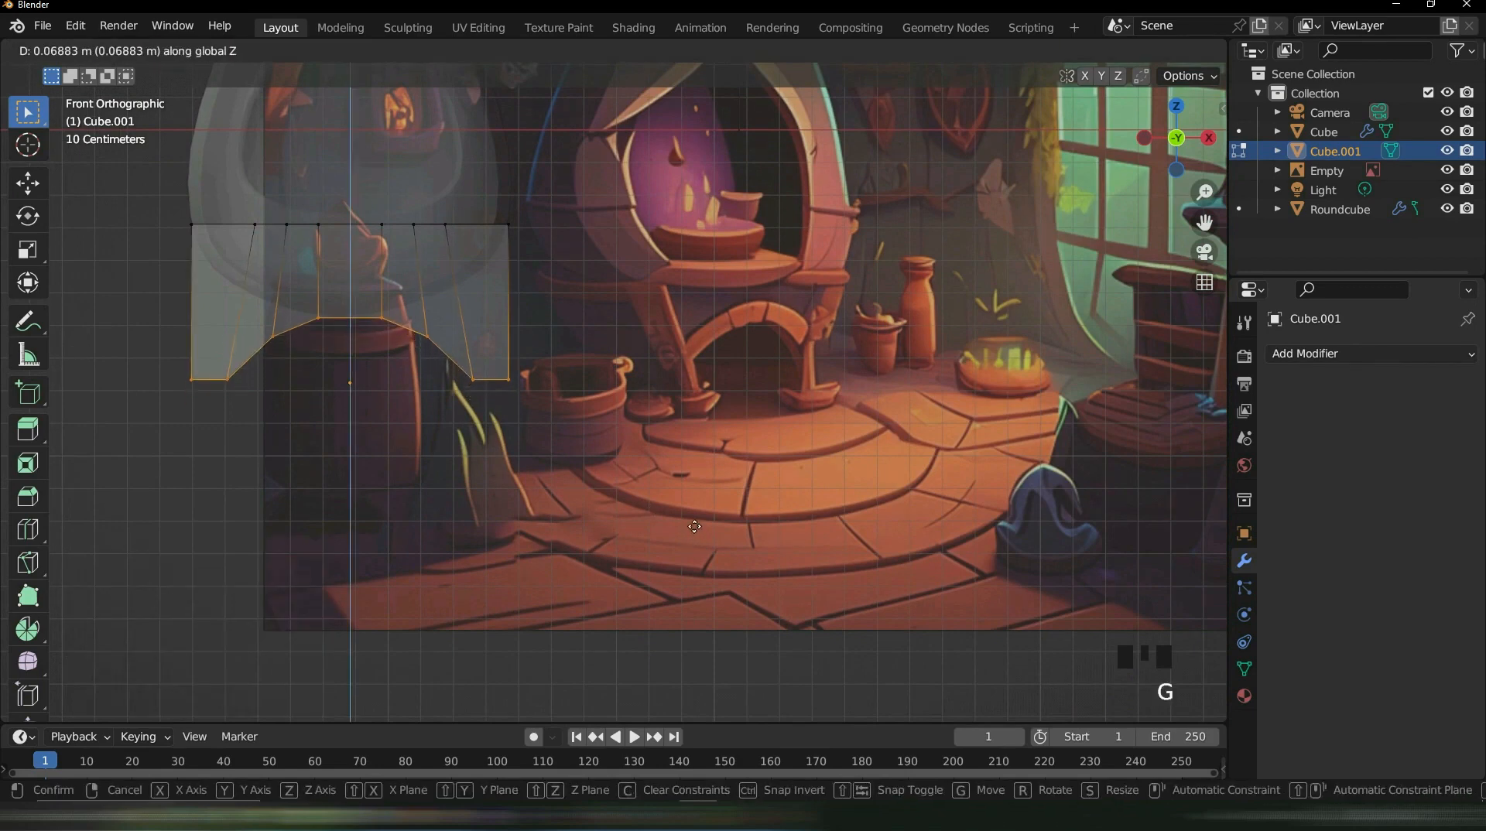
click(390, 453)
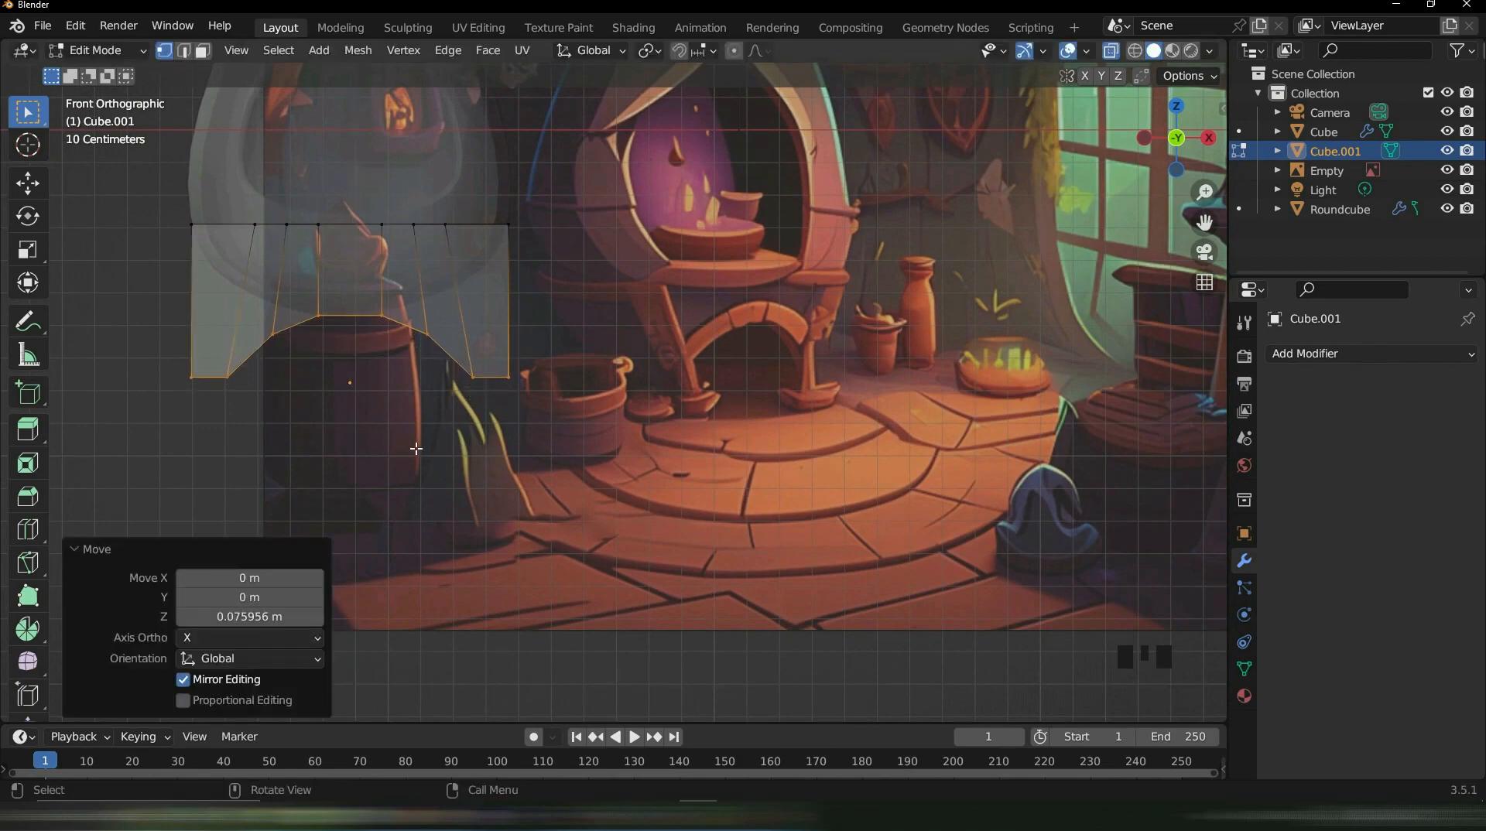
In Object Mode, move the whole base about 0.278 m along Y to centre it under the fireplace body
middle_drag(359, 449, 627, 474)
key(KP_7)
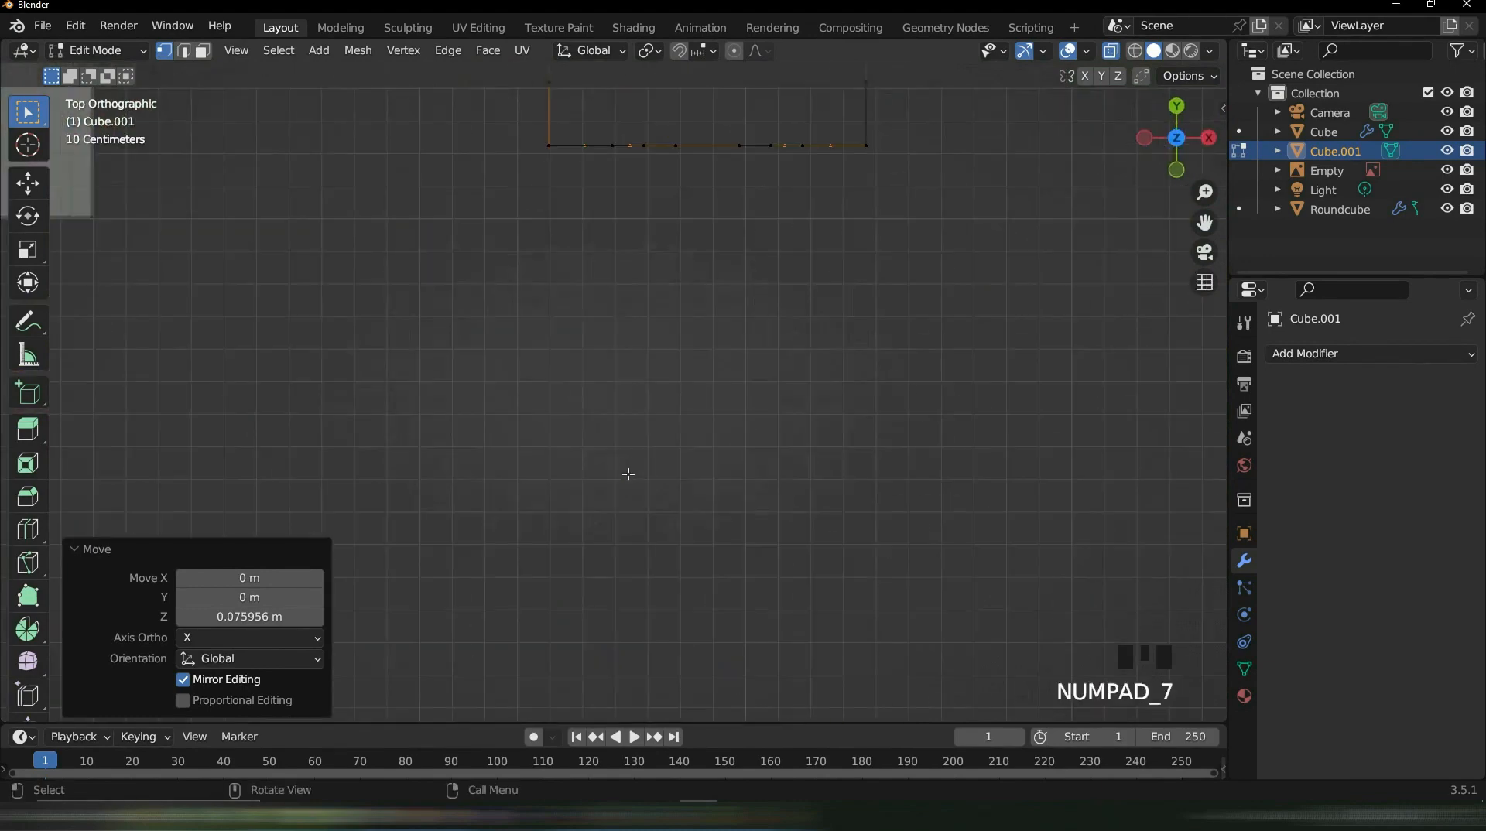
scroll(665, 473, down, 4)
key(Tab)
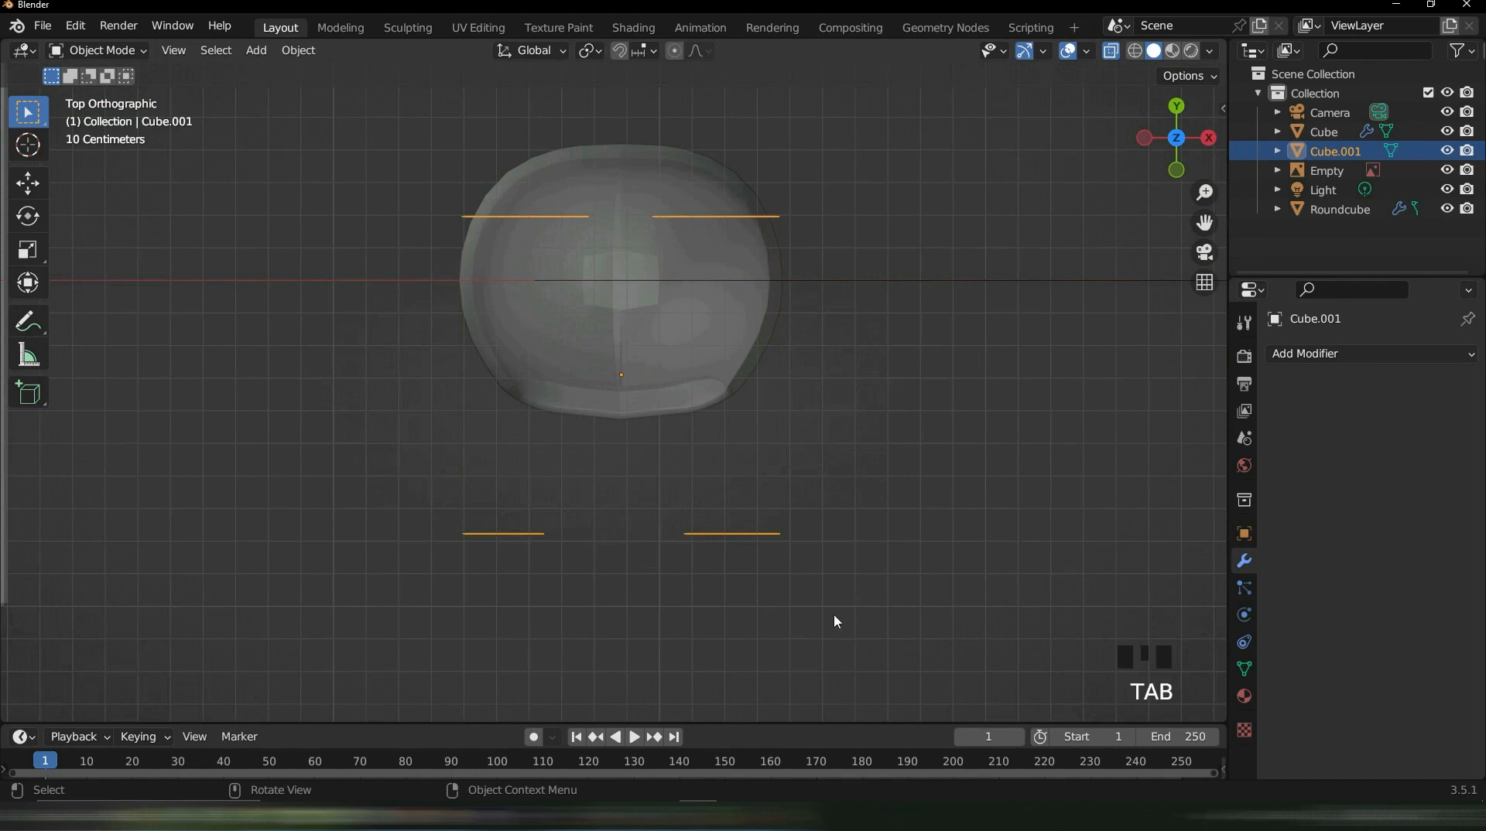
key(g)
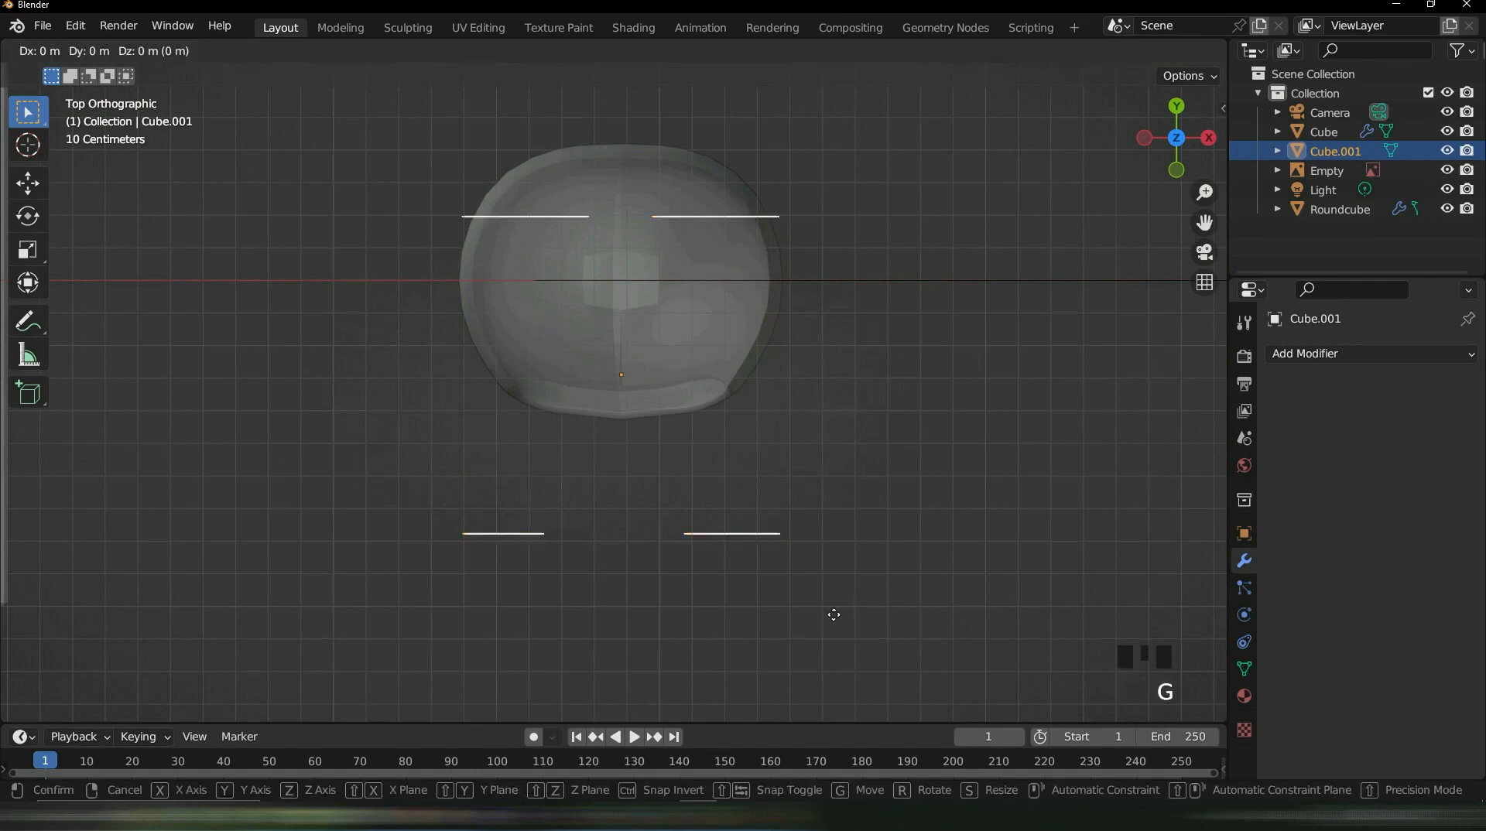
key(y)
click(836, 520)
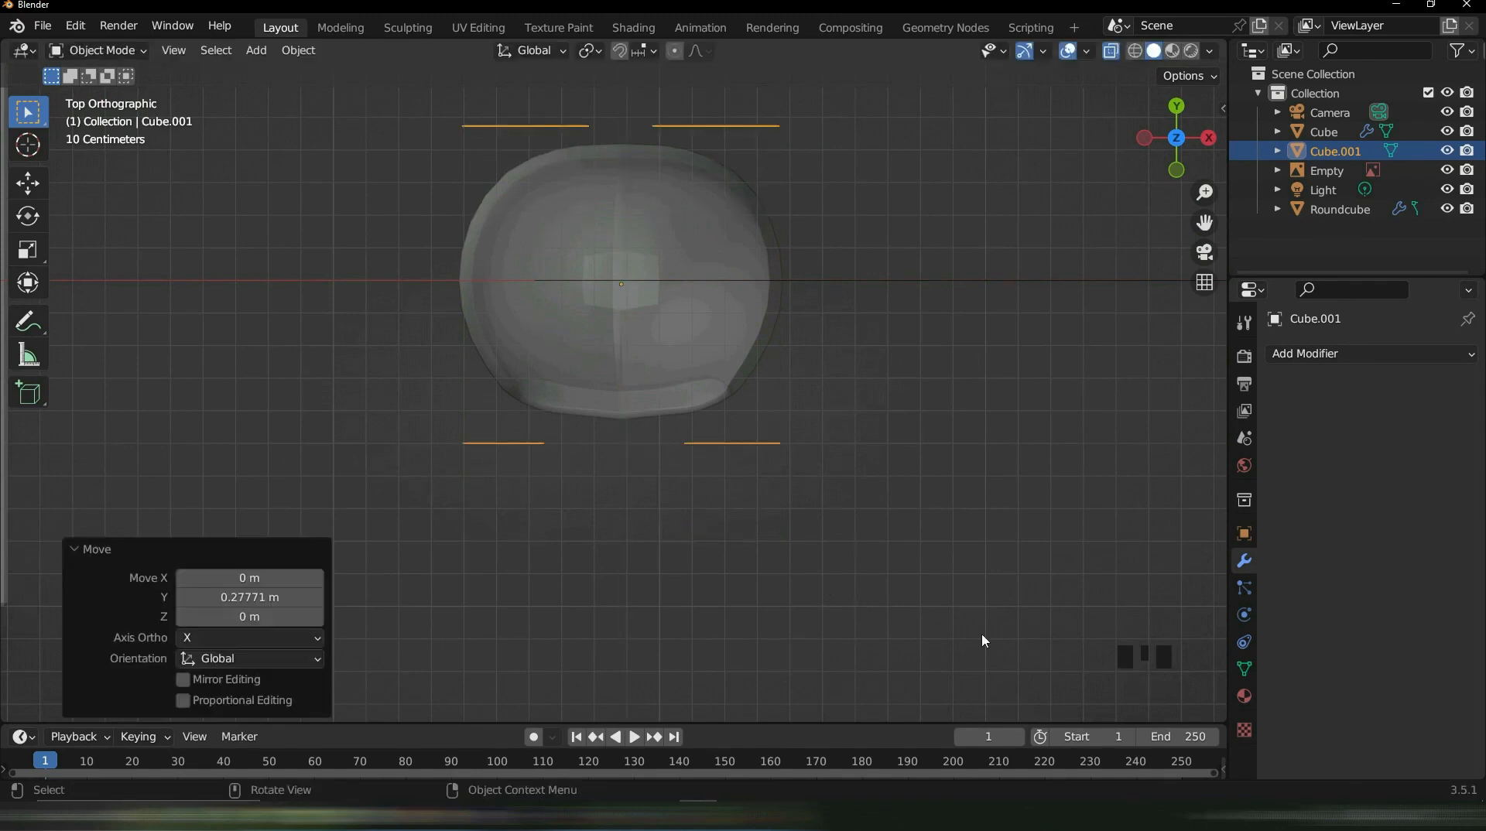
Scale the base to 0.869 along Y to match the fireplace body's depth
key(s)
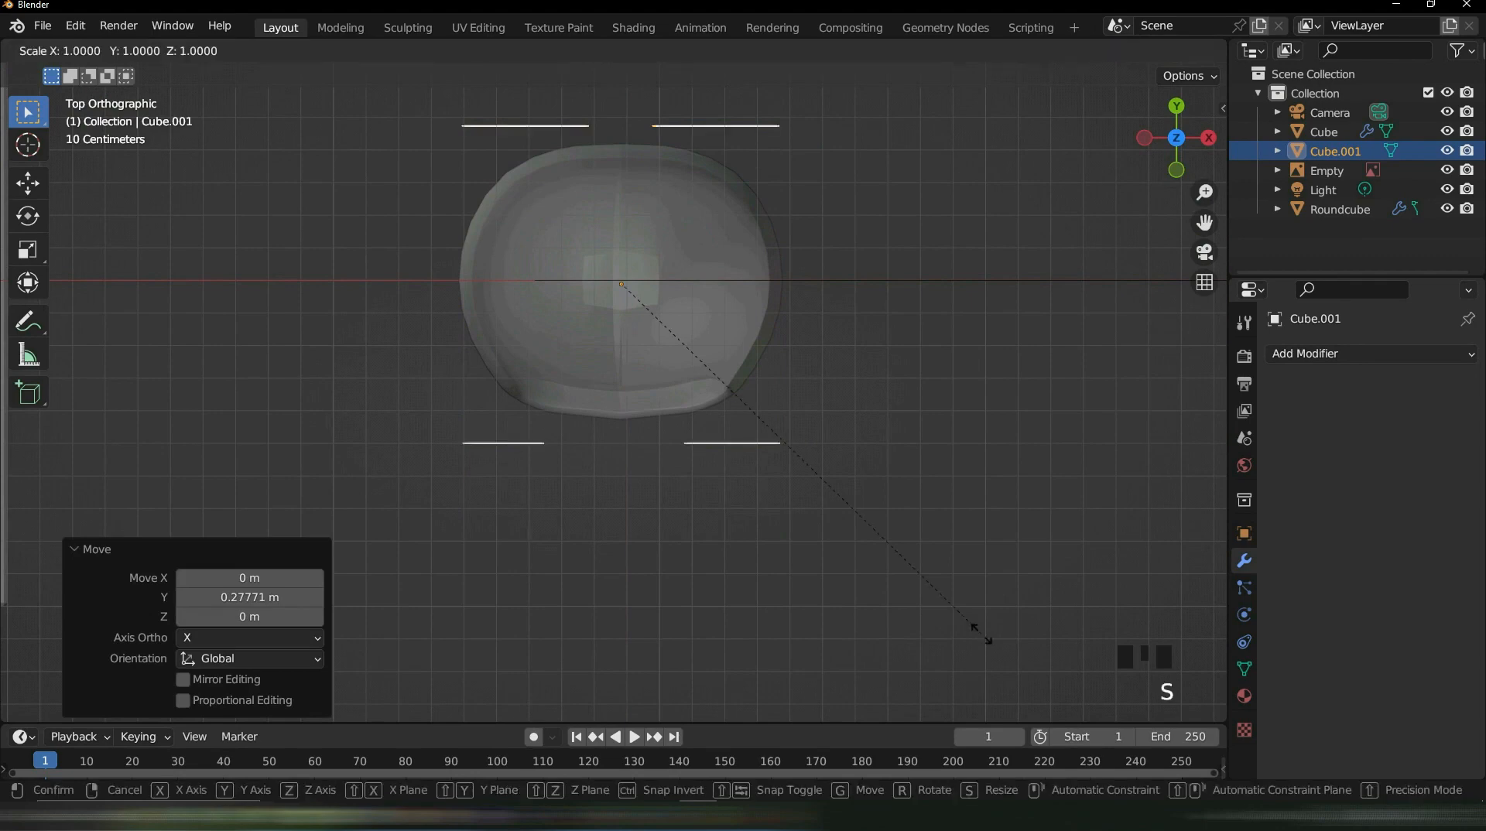
key(y)
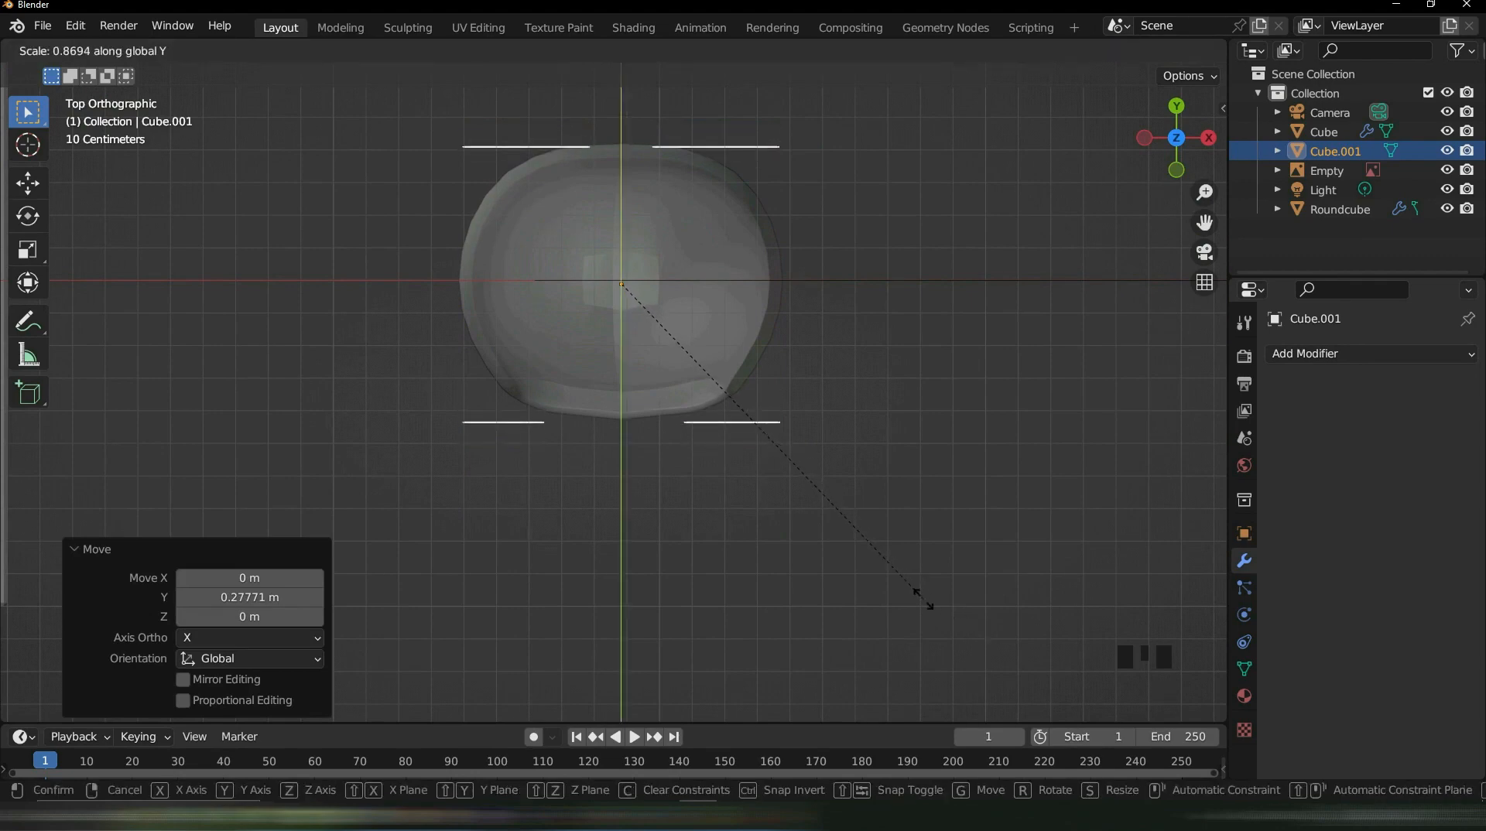
click(925, 602)
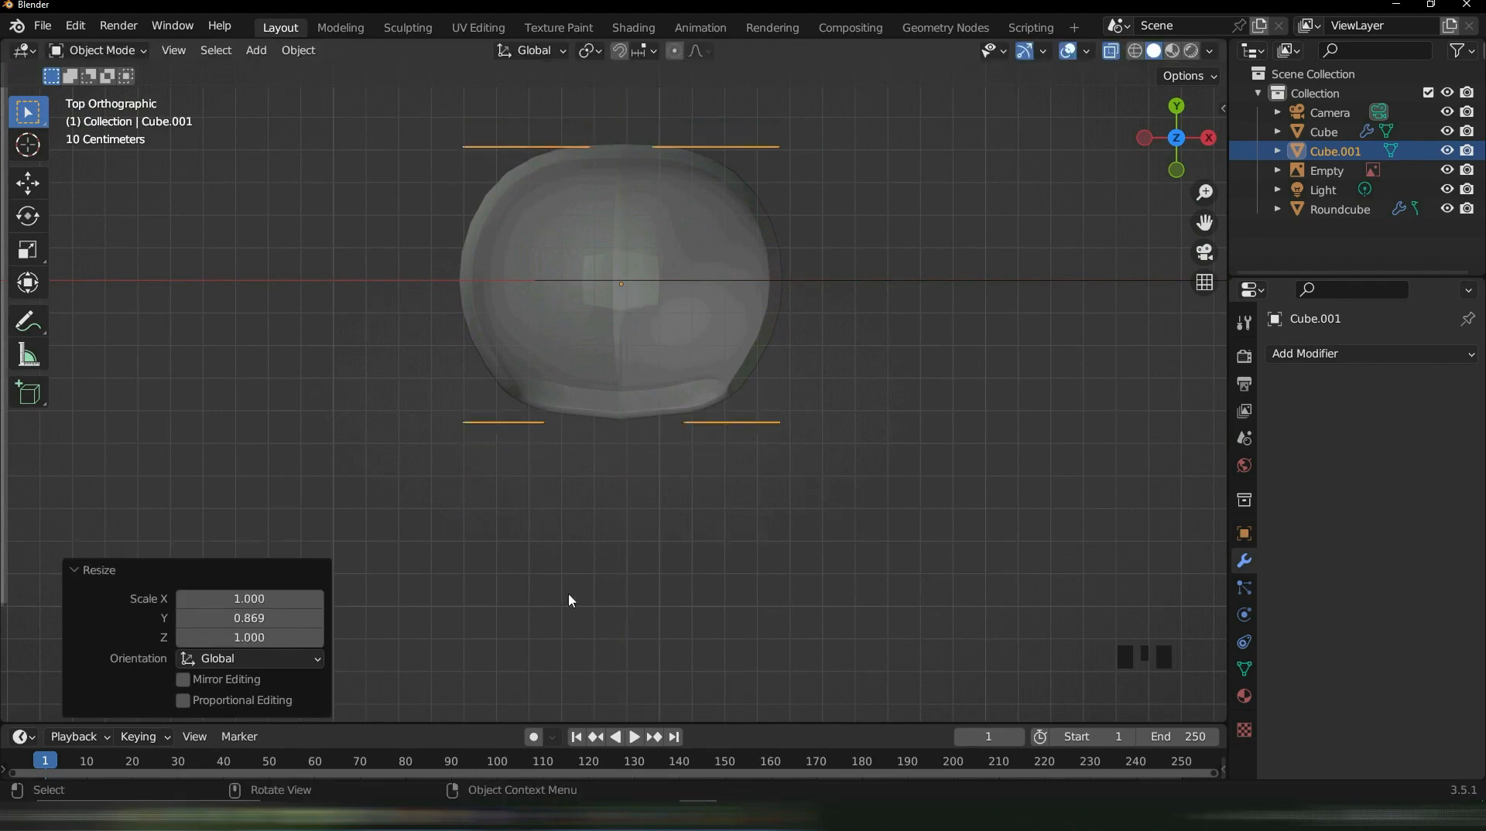
In Edit Mode from above, move the middle pair of front vertices slightly along Y toward the body's outline
key(Tab)
scroll(713, 533, up, 2)
shift+middle_drag(769, 585, 858, 614)
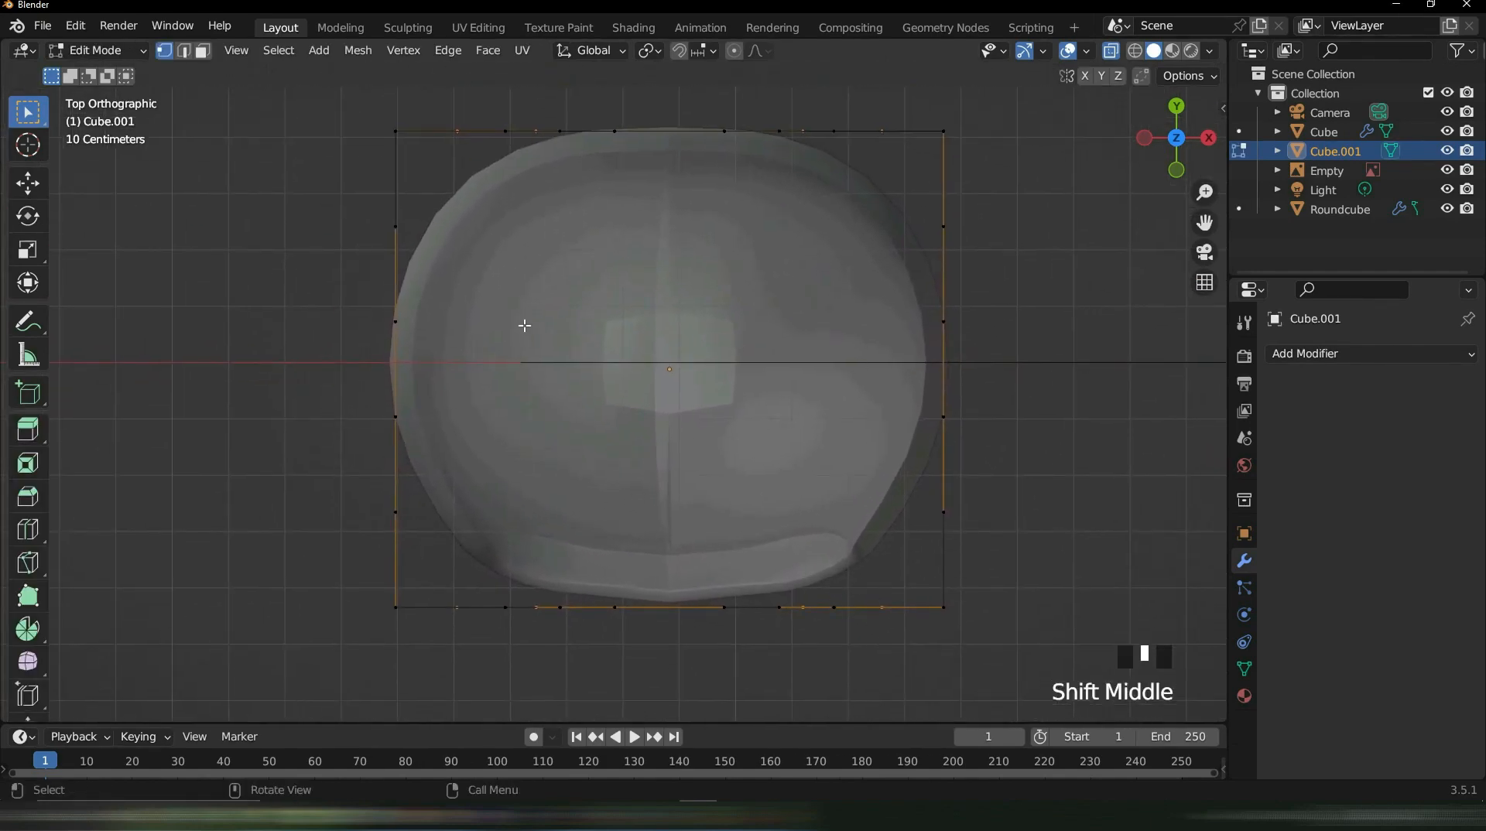
scroll(712, 593, up, 1)
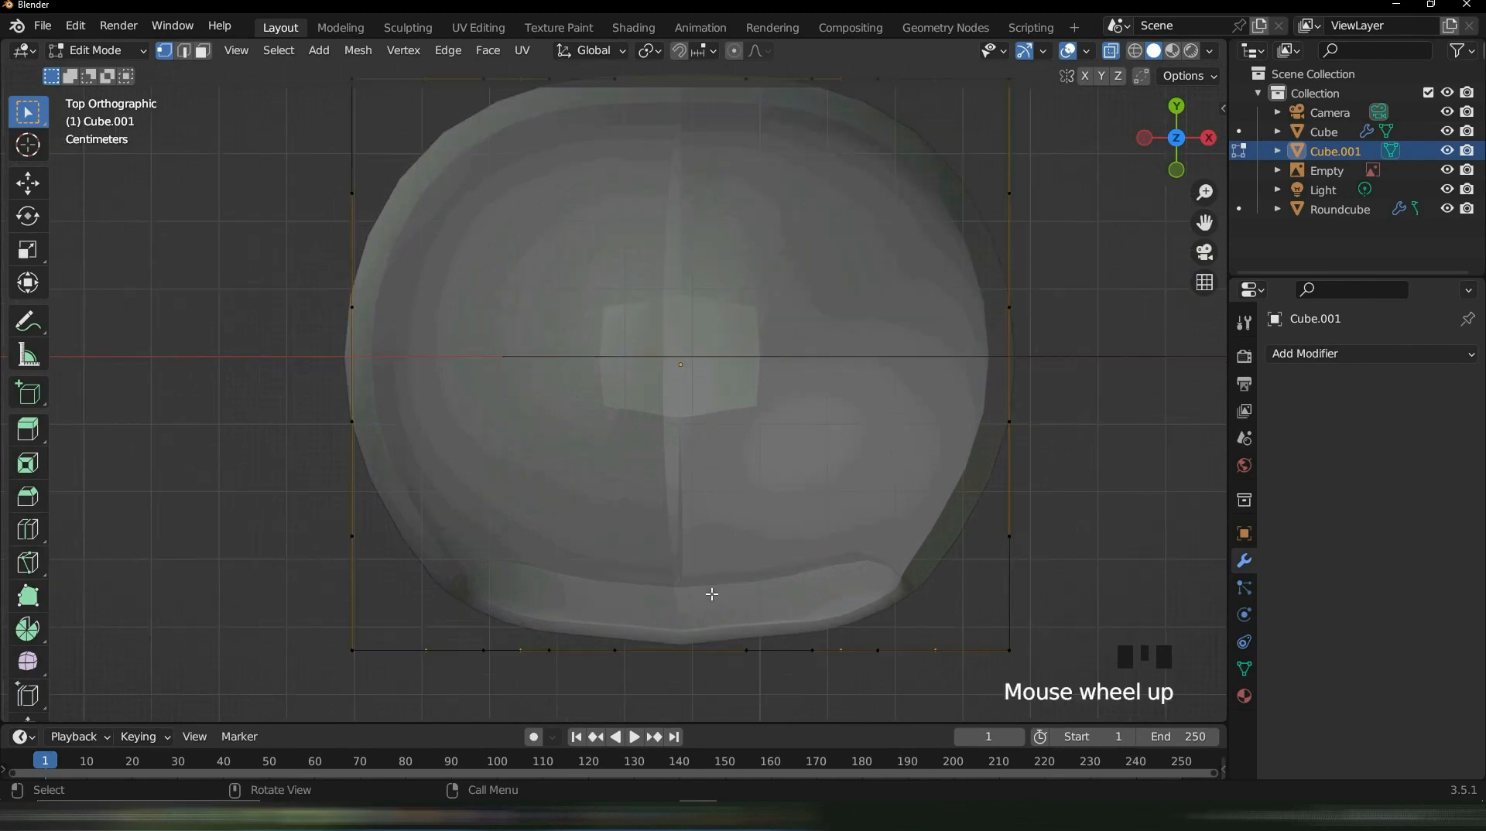
click(746, 650)
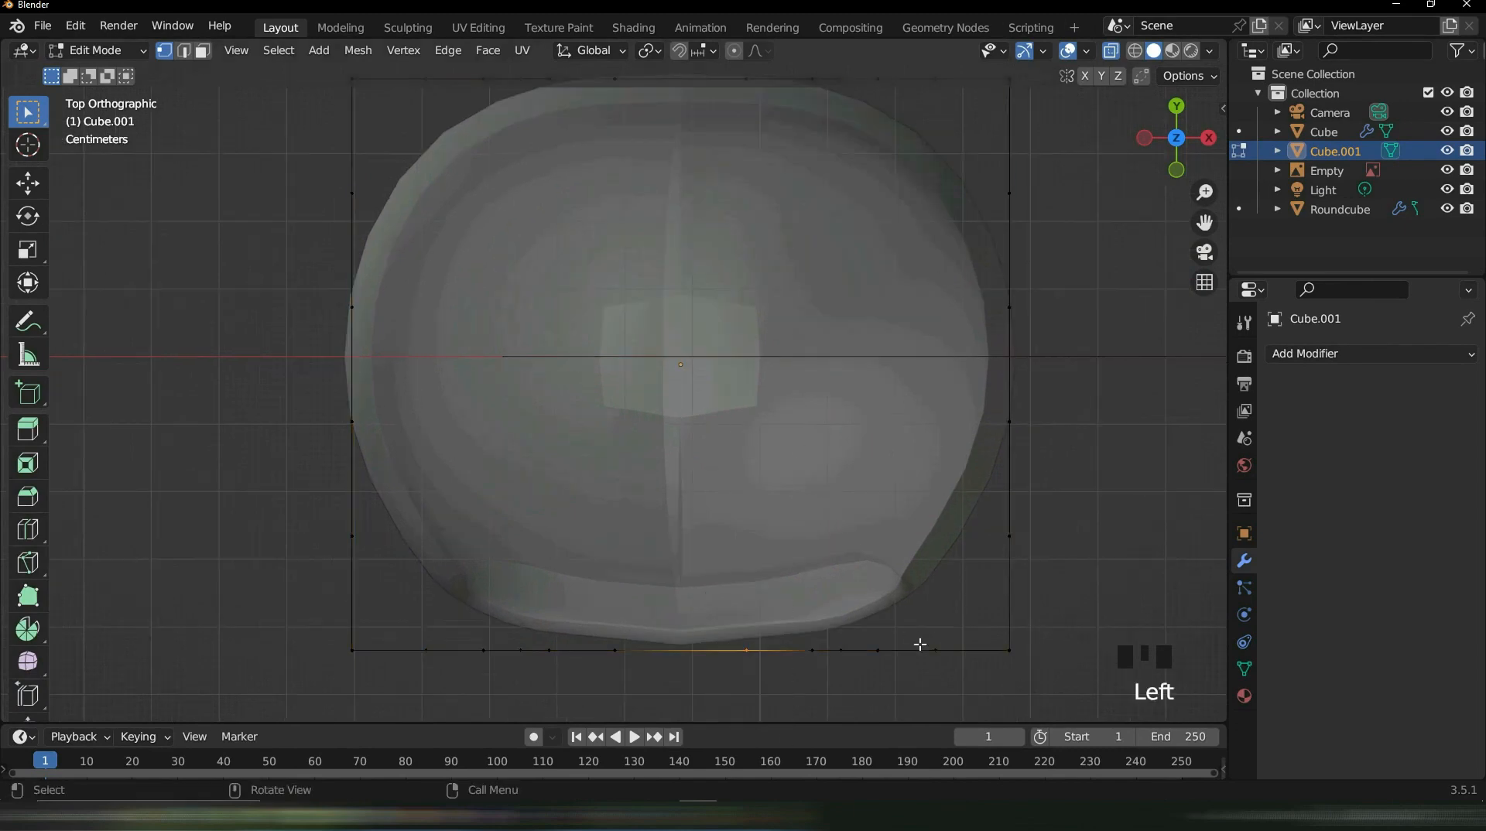
shift+click(615, 650)
click(745, 639)
Move the next two pairs of front vertices inward along Y to follow the body's curve, the second pair about 0.037 m
click(550, 650)
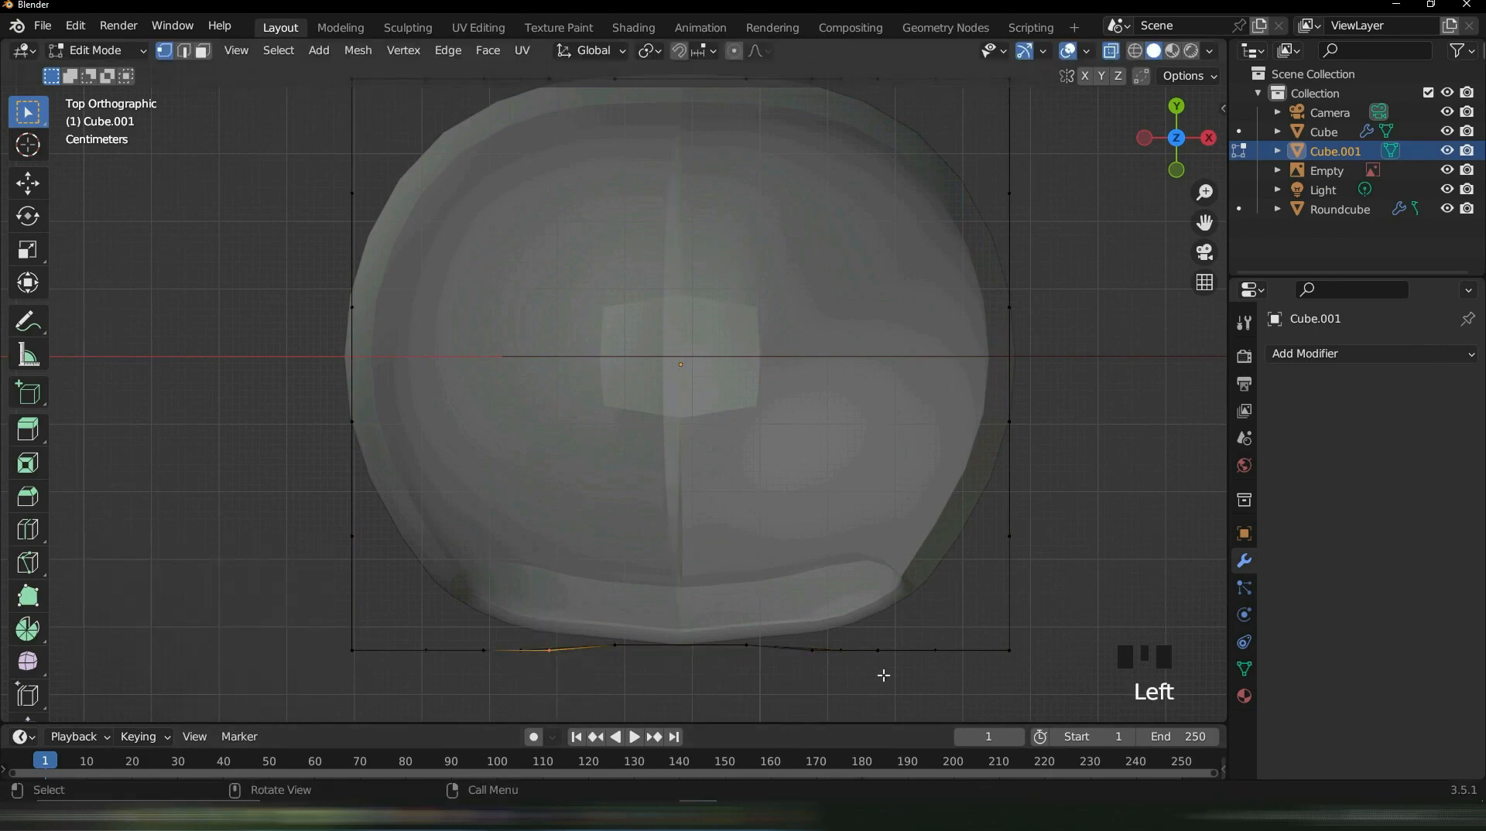
shift+click(813, 649)
key(g)
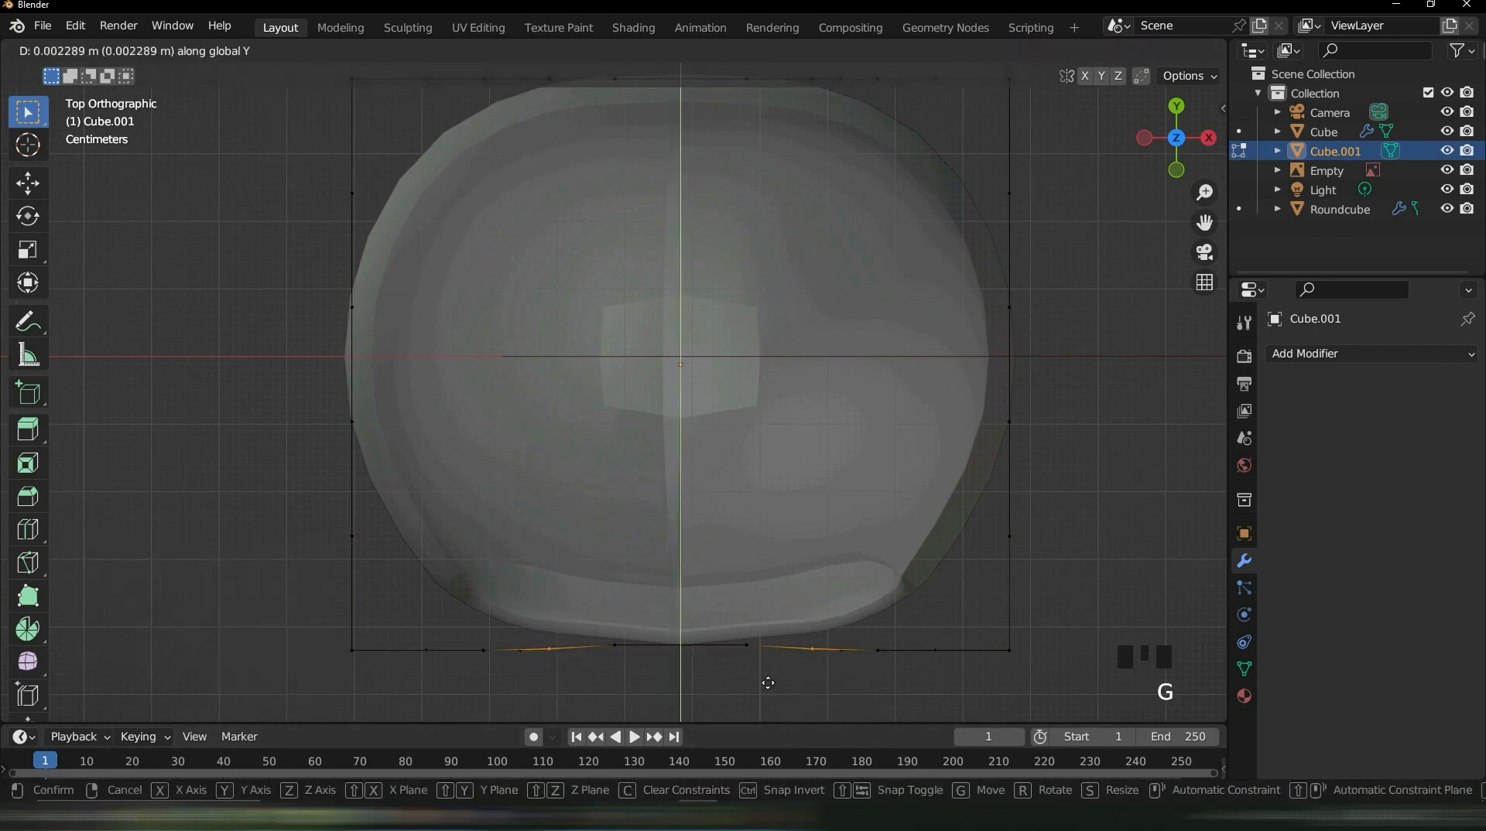
key(g)
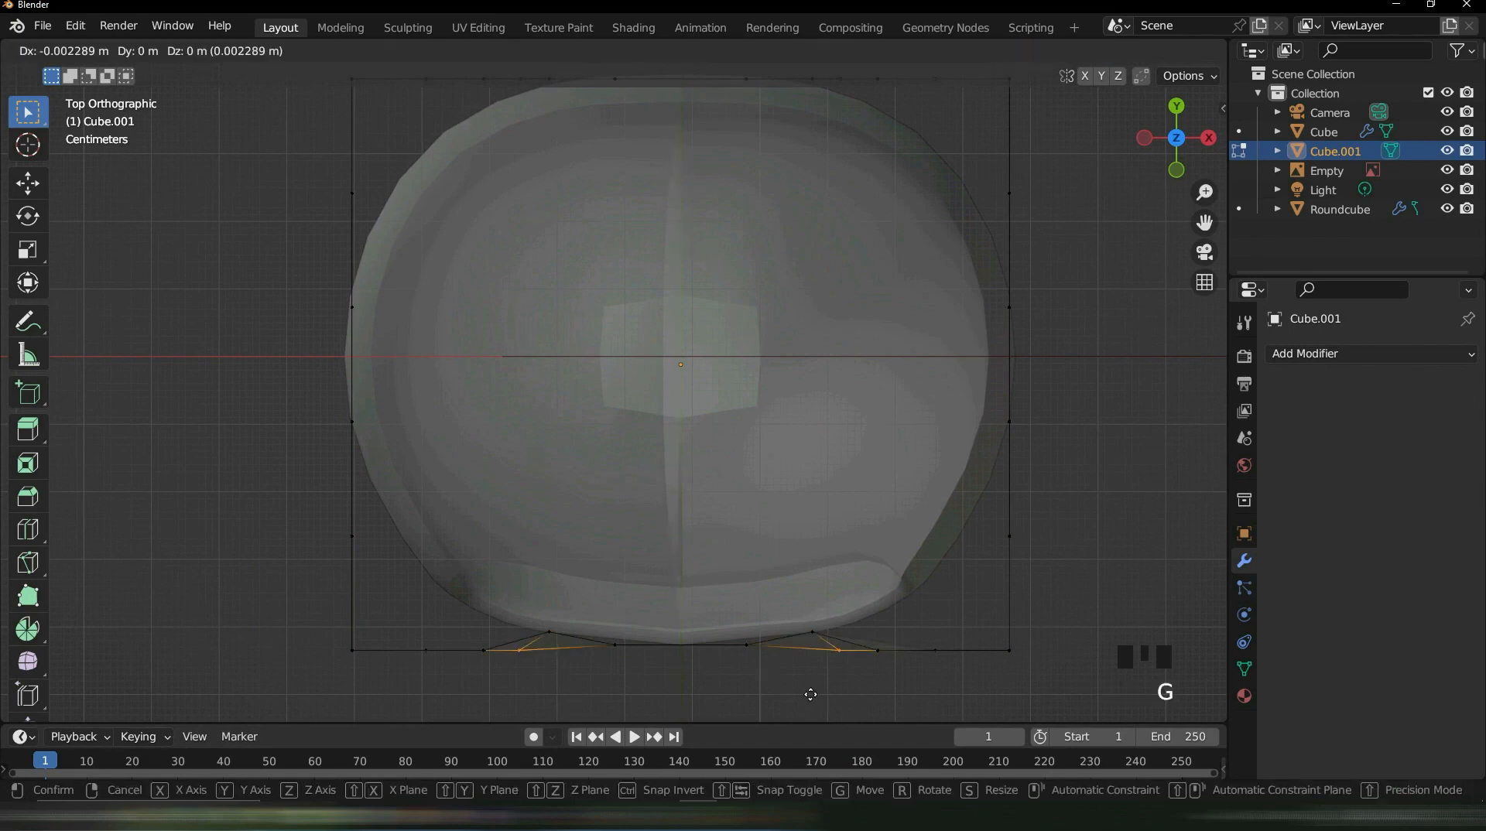
key(y)
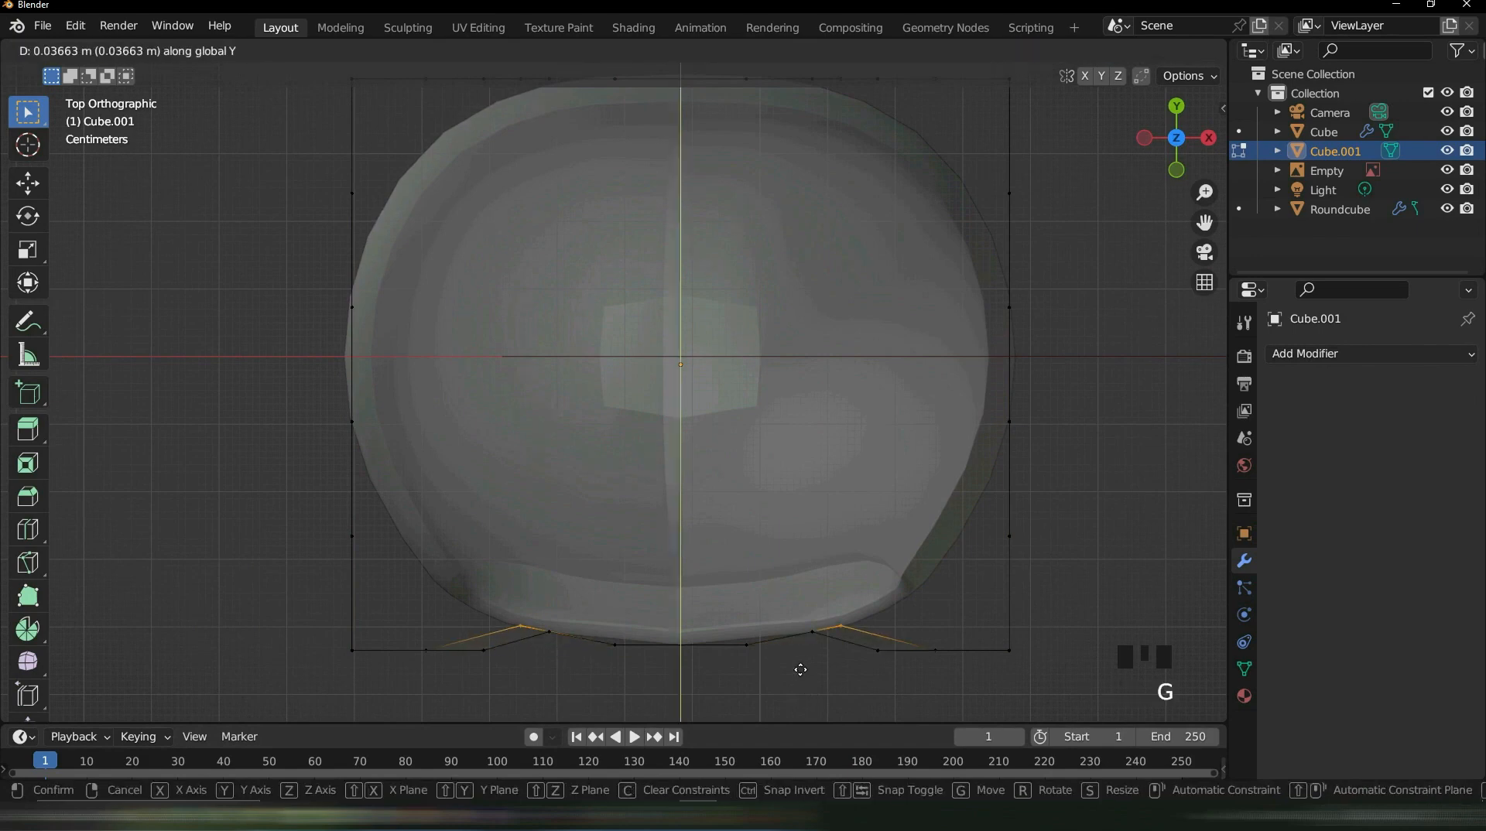
click(801, 670)
Move the next front pair about 0.052 m along Y, and adjust the remaining vertices to round the base's outline
drag(467, 615, 505, 705)
shift+click(874, 642)
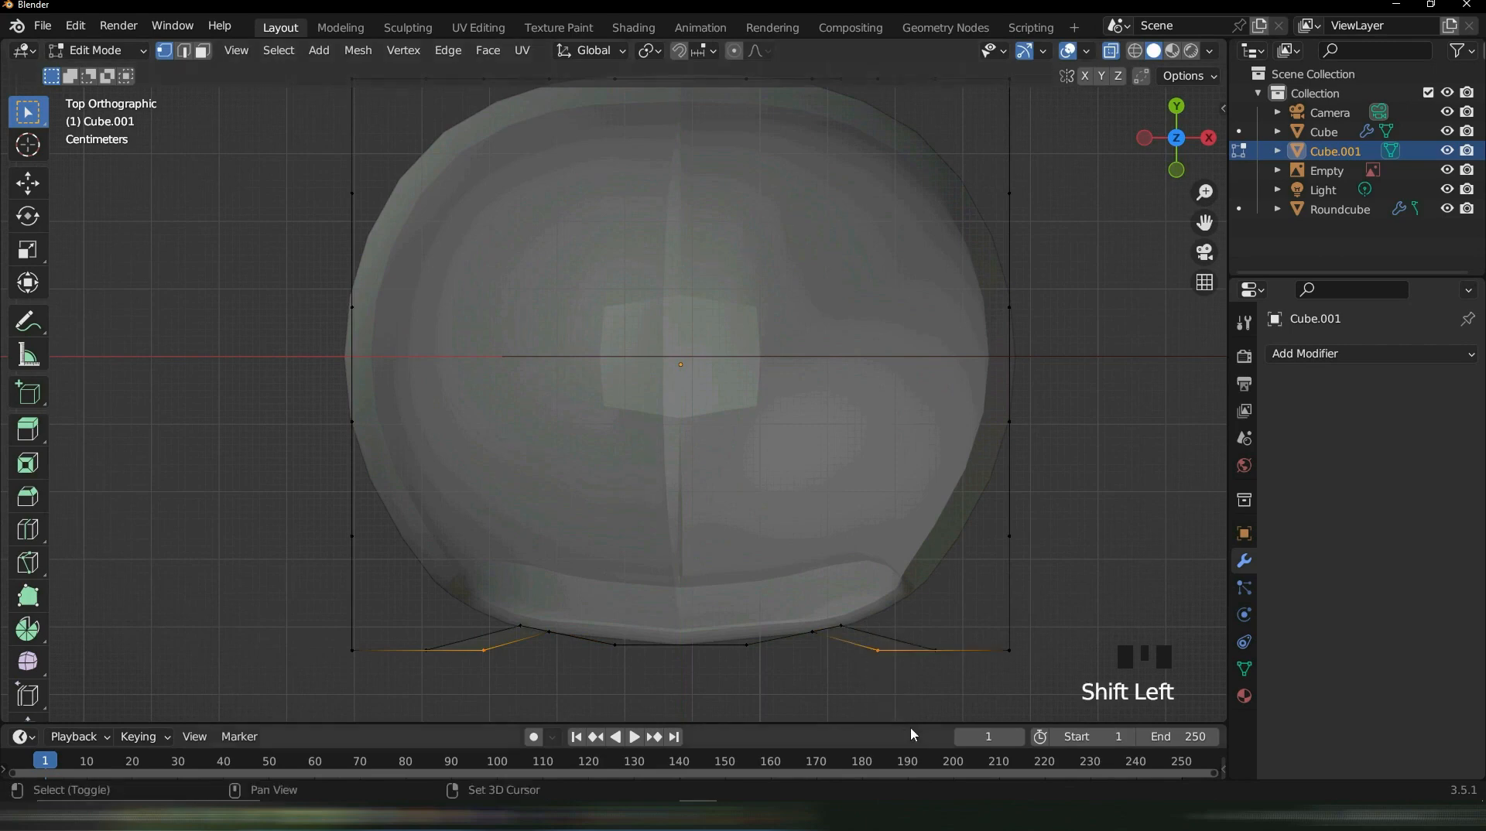
key(g)
key(y)
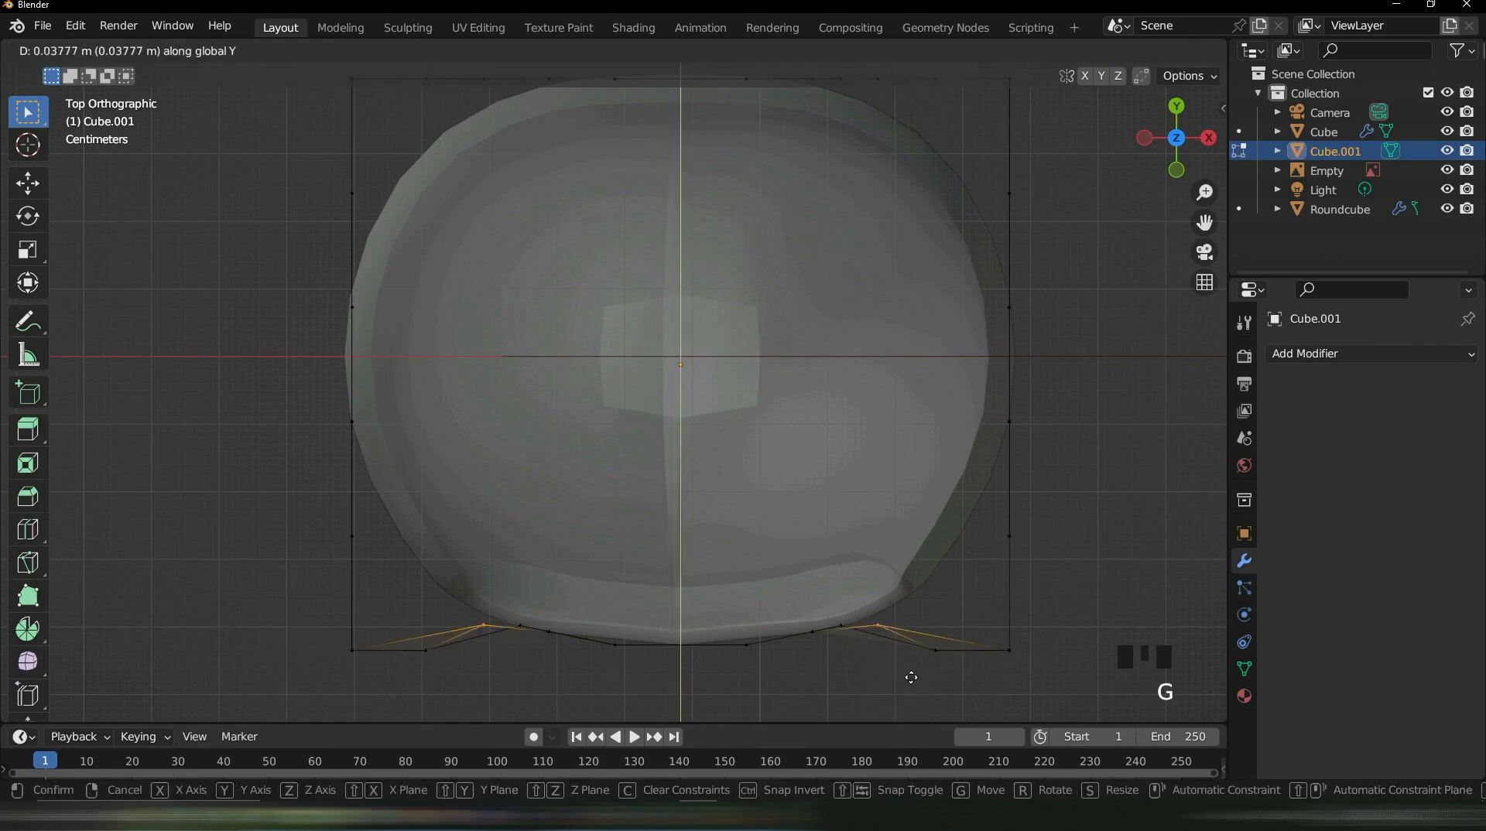
click(910, 671)
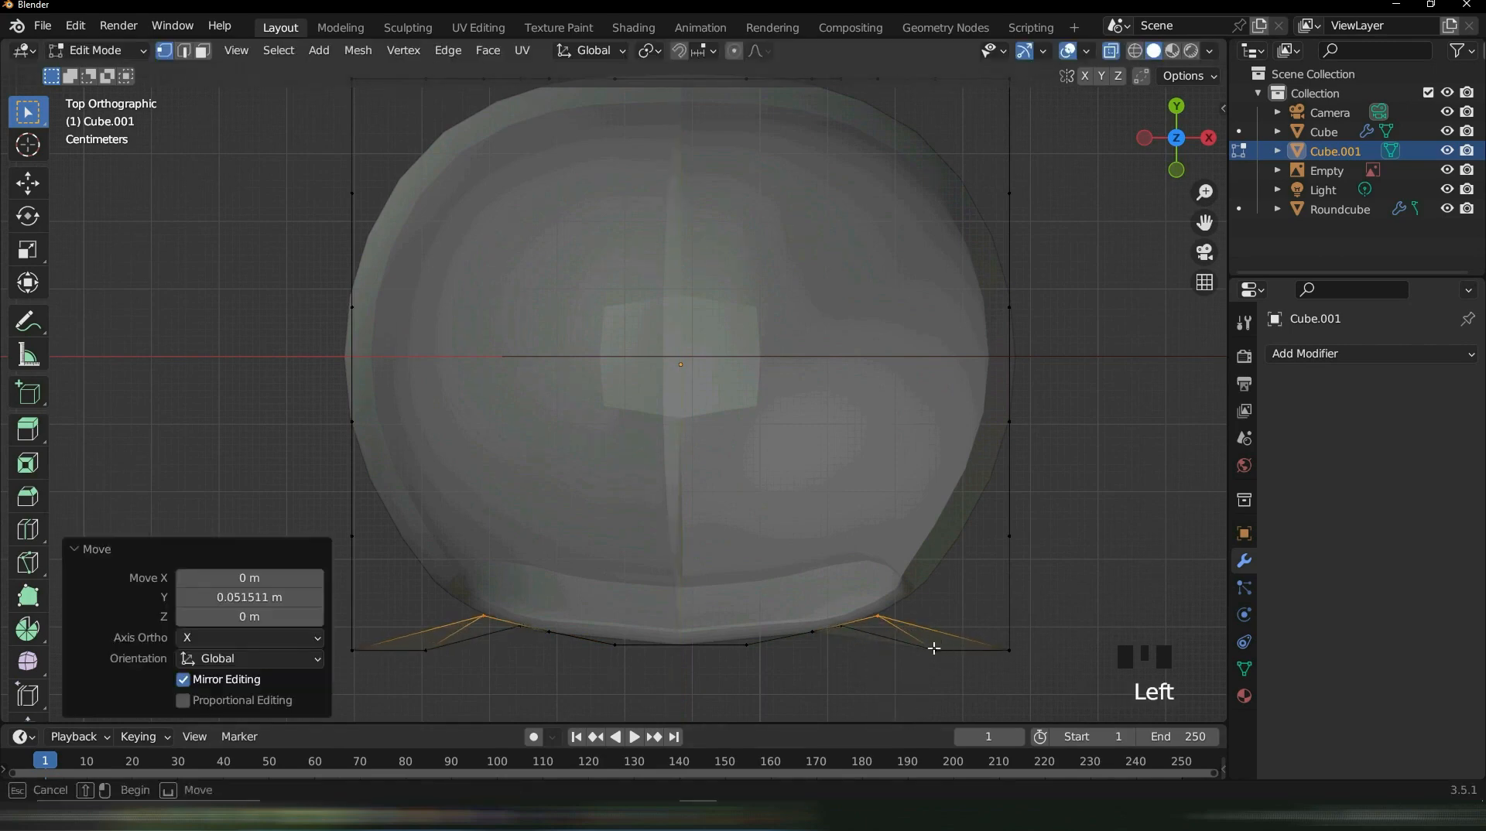
click(933, 650)
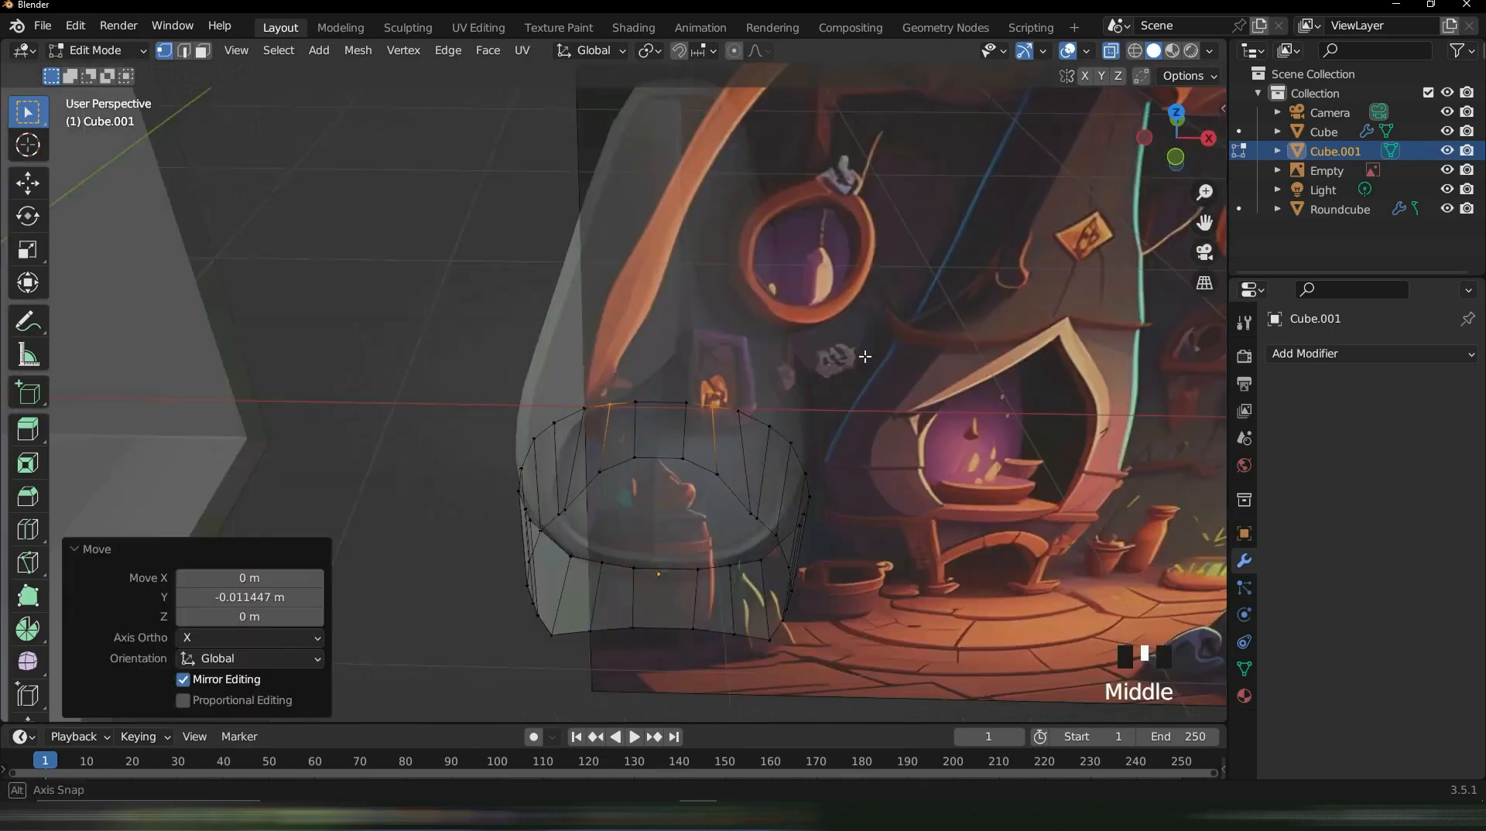
Leave mesh editing and turn off X-ray to examine the rounded base from several angles
mouse_move(820, 355)
middle_down()
mouse_move(846, 242)
mouse_move(680, 285)
mouse_move(818, 360)
mouse_move(882, 332)
mouse_move(842, 291)
mouse_move(965, 298)
mouse_move(518, 379)
middle_up()
key(Tab)
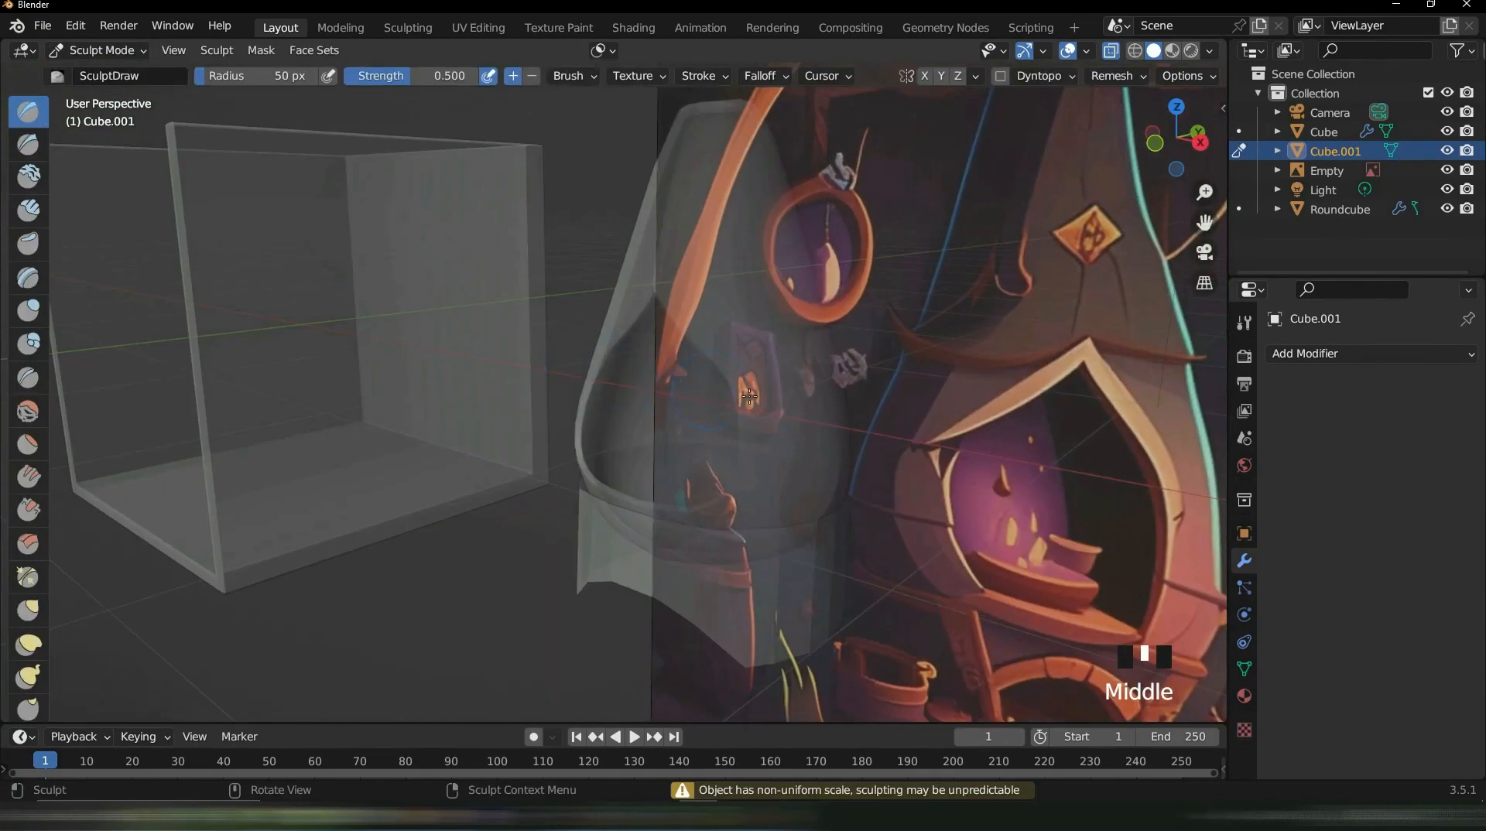
key(Tab)
mouse_move(673, 391)
middle_down()
mouse_move(773, 379)
mouse_move(737, 437)
mouse_move(588, 356)
mouse_move(666, 371)
mouse_move(715, 282)
mouse_move(786, 337)
mouse_move(735, 403)
mouse_move(666, 332)
mouse_move(630, 465)
mouse_move(666, 485)
mouse_move(653, 490)
mouse_move(719, 397)
mouse_move(908, 330)
middle_up()
click(1109, 50)
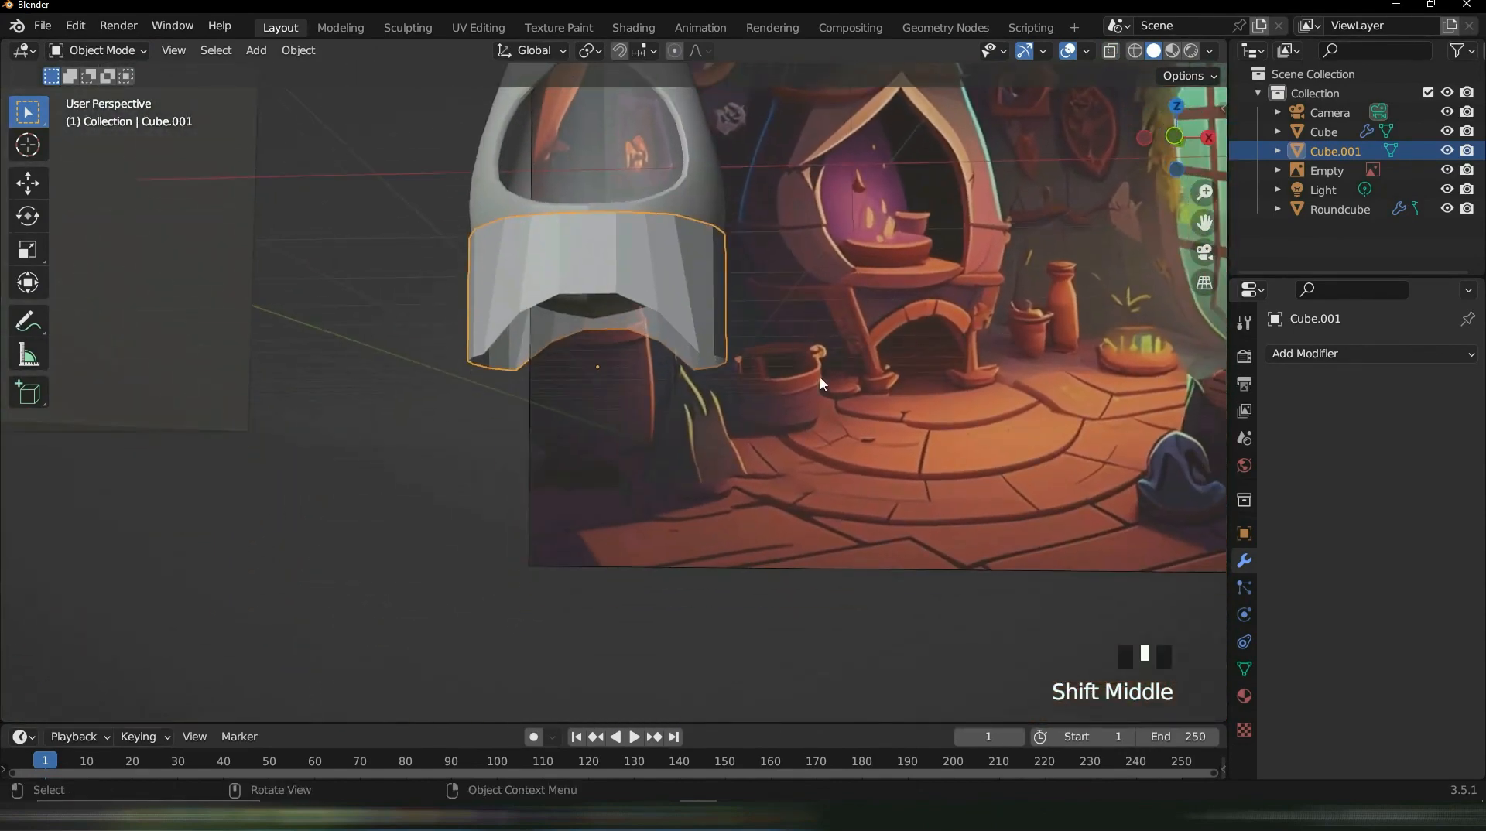
middle_drag(597, 343, 619, 383)
In Edit Mode from the front with X-ray on, move the base's lower left corner vertices inward along X about 0.1 m using smooth proportional editing
key(Tab)
shift+middle_drag(749, 393, 566, 474)
key(KP_1)
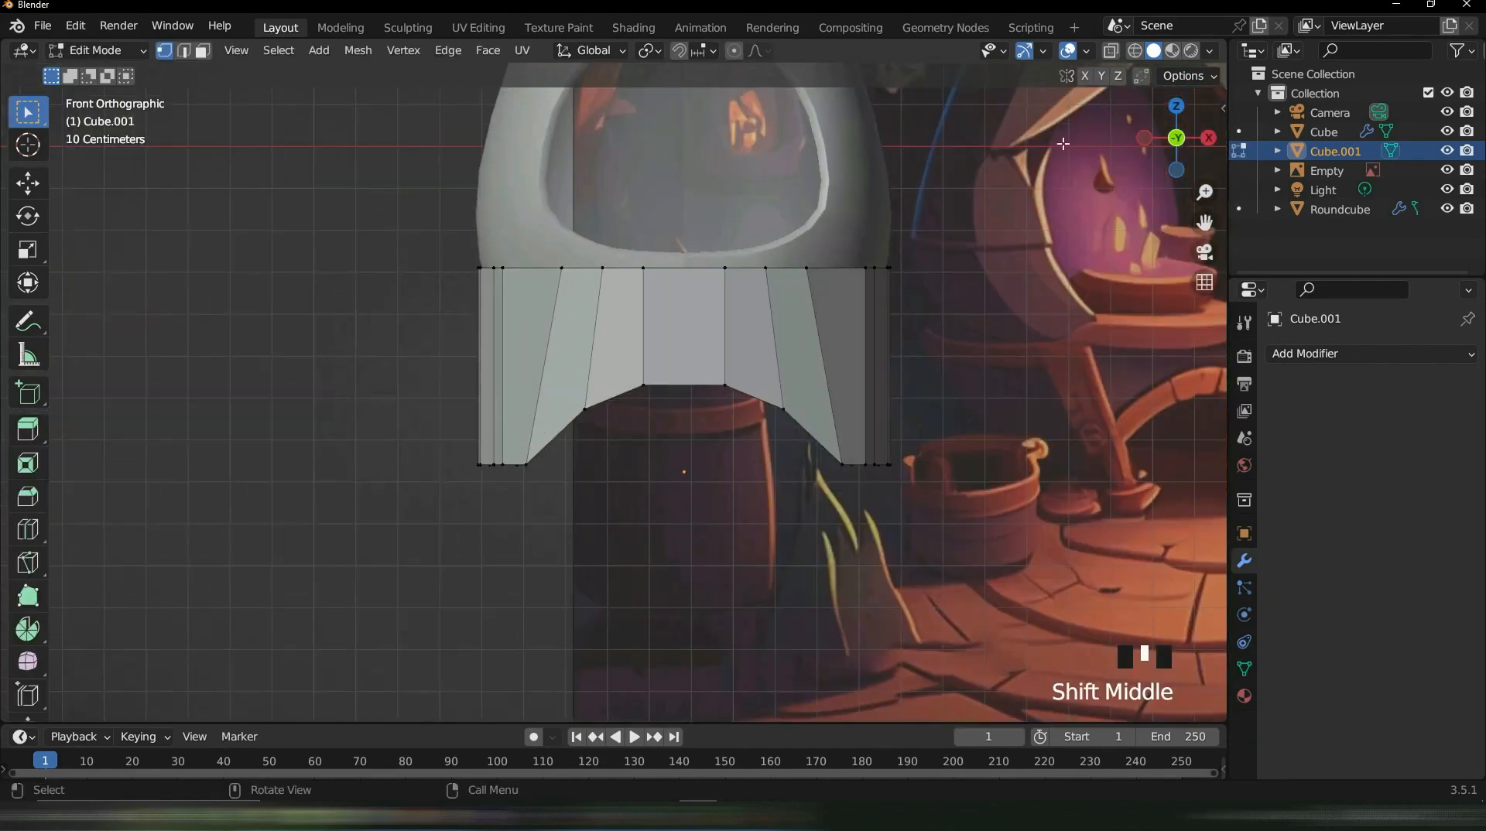
click(1113, 51)
drag(395, 400, 495, 545)
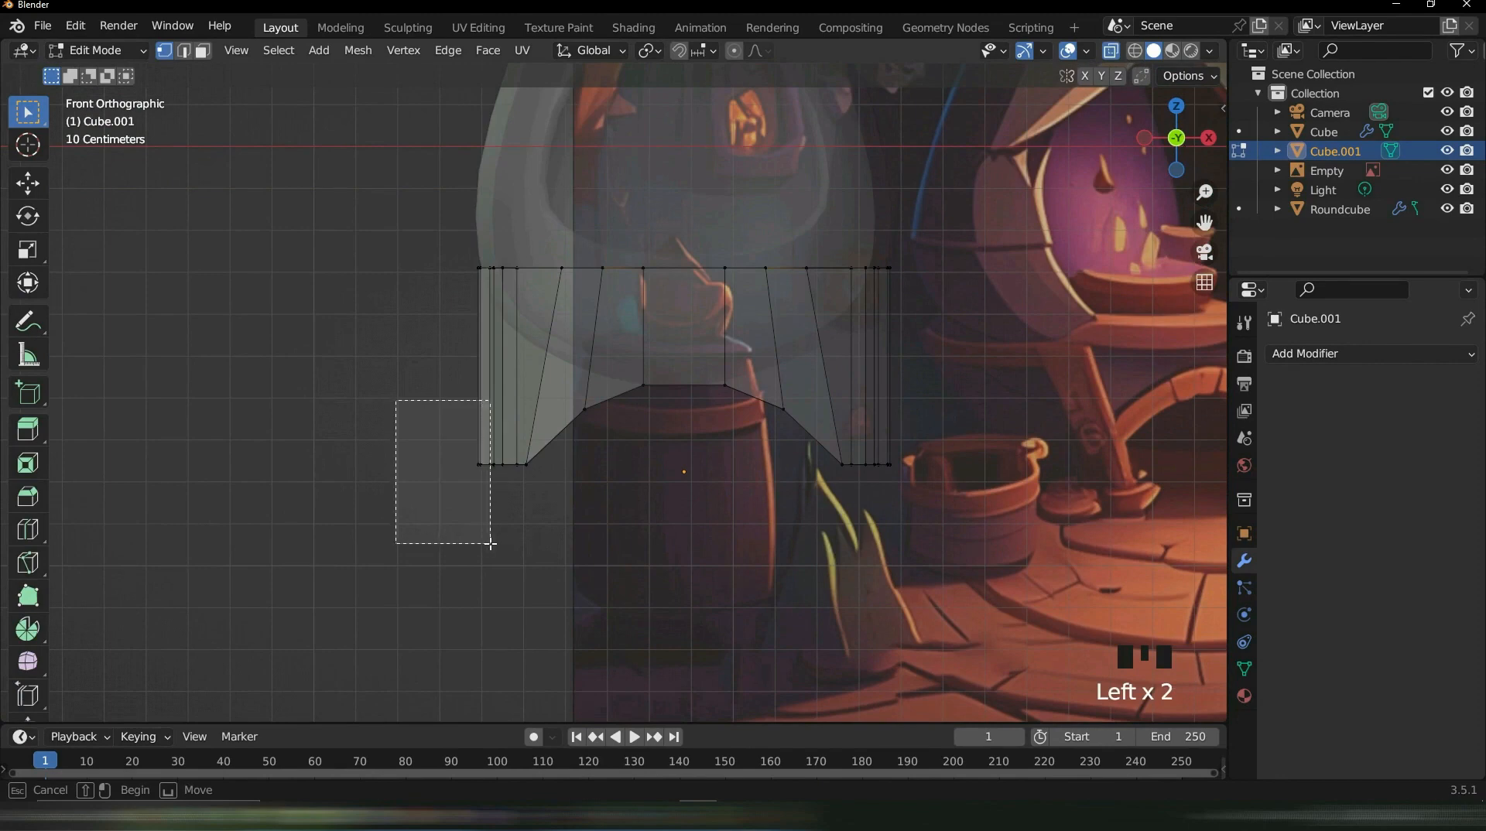
drag(490, 545, 490, 546)
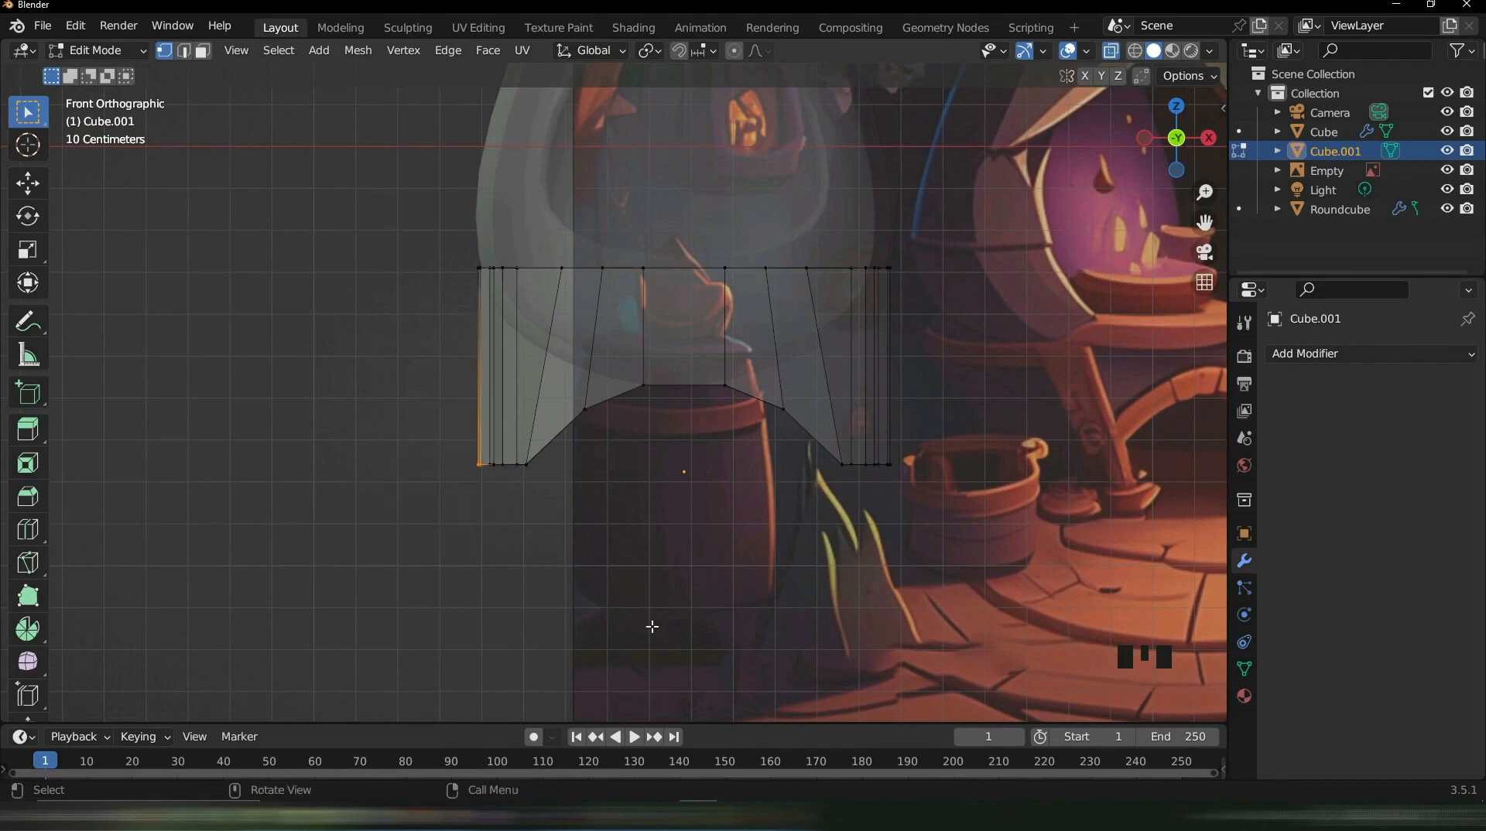
key(g)
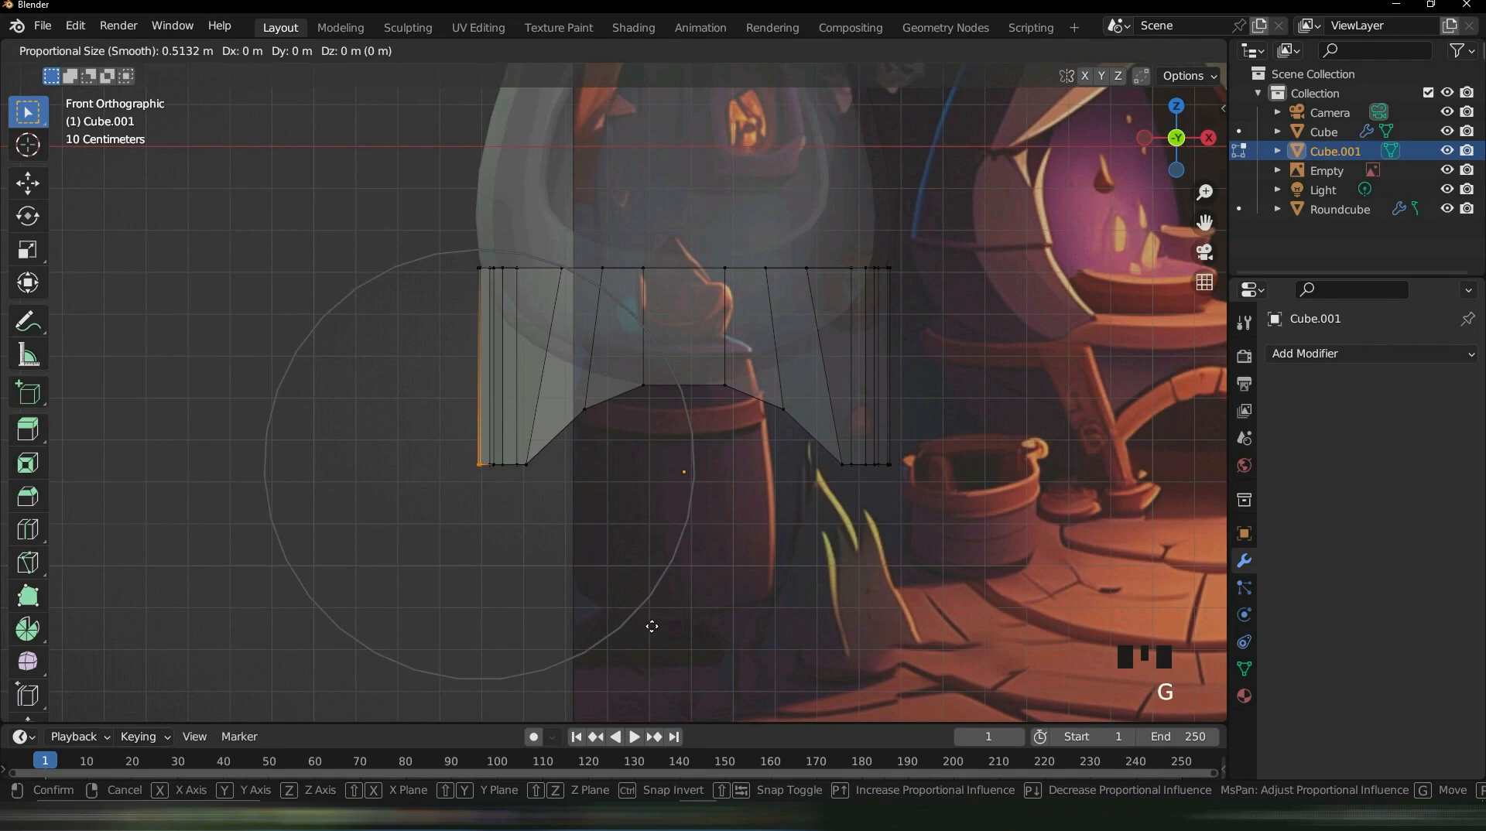
key(x)
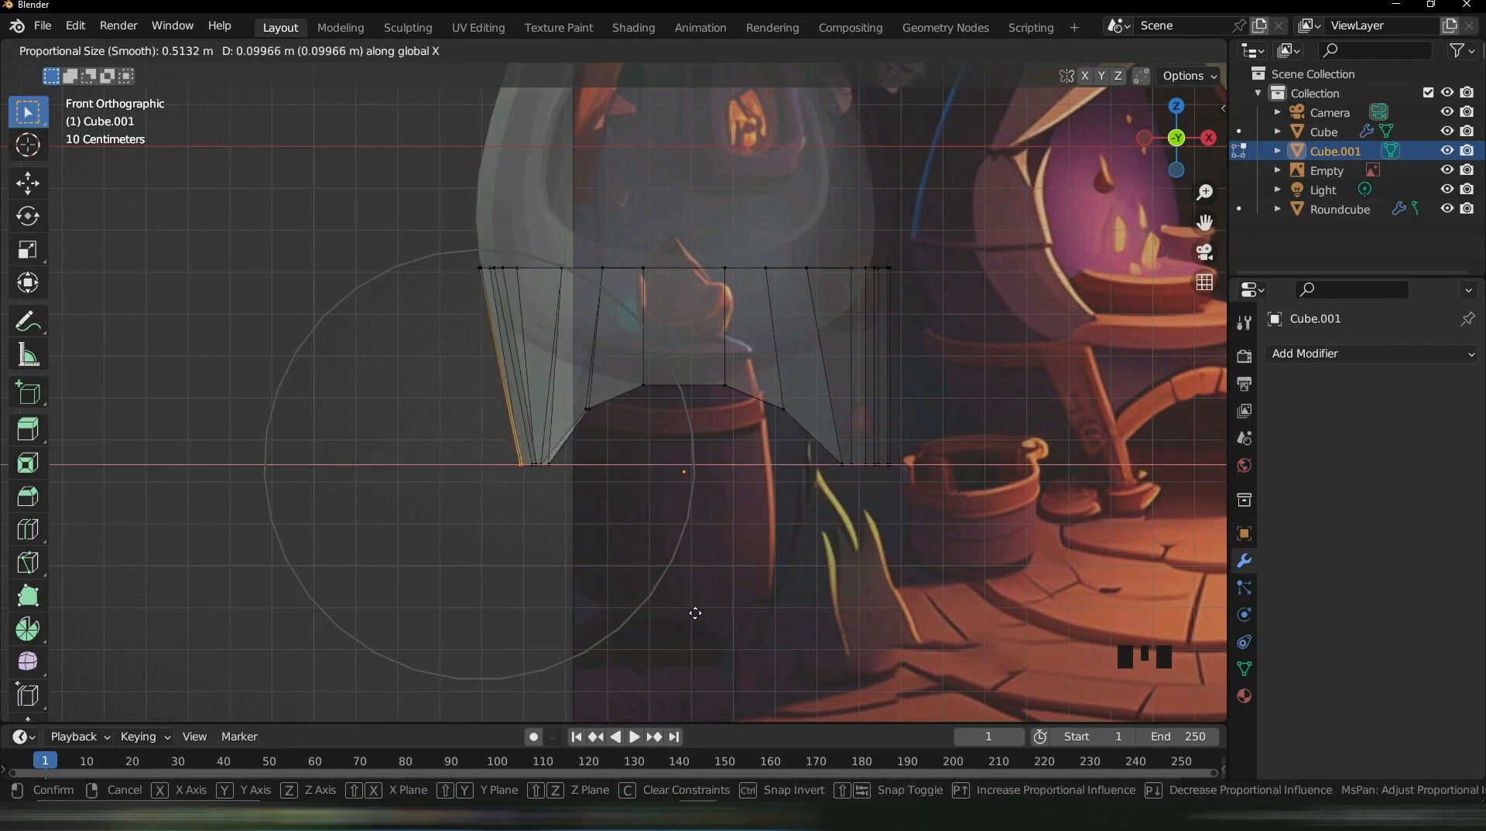
click(699, 611)
Move the base's lower right corner vertices inward along X with proportional editing to match the left side's taper
drag(877, 439, 955, 517)
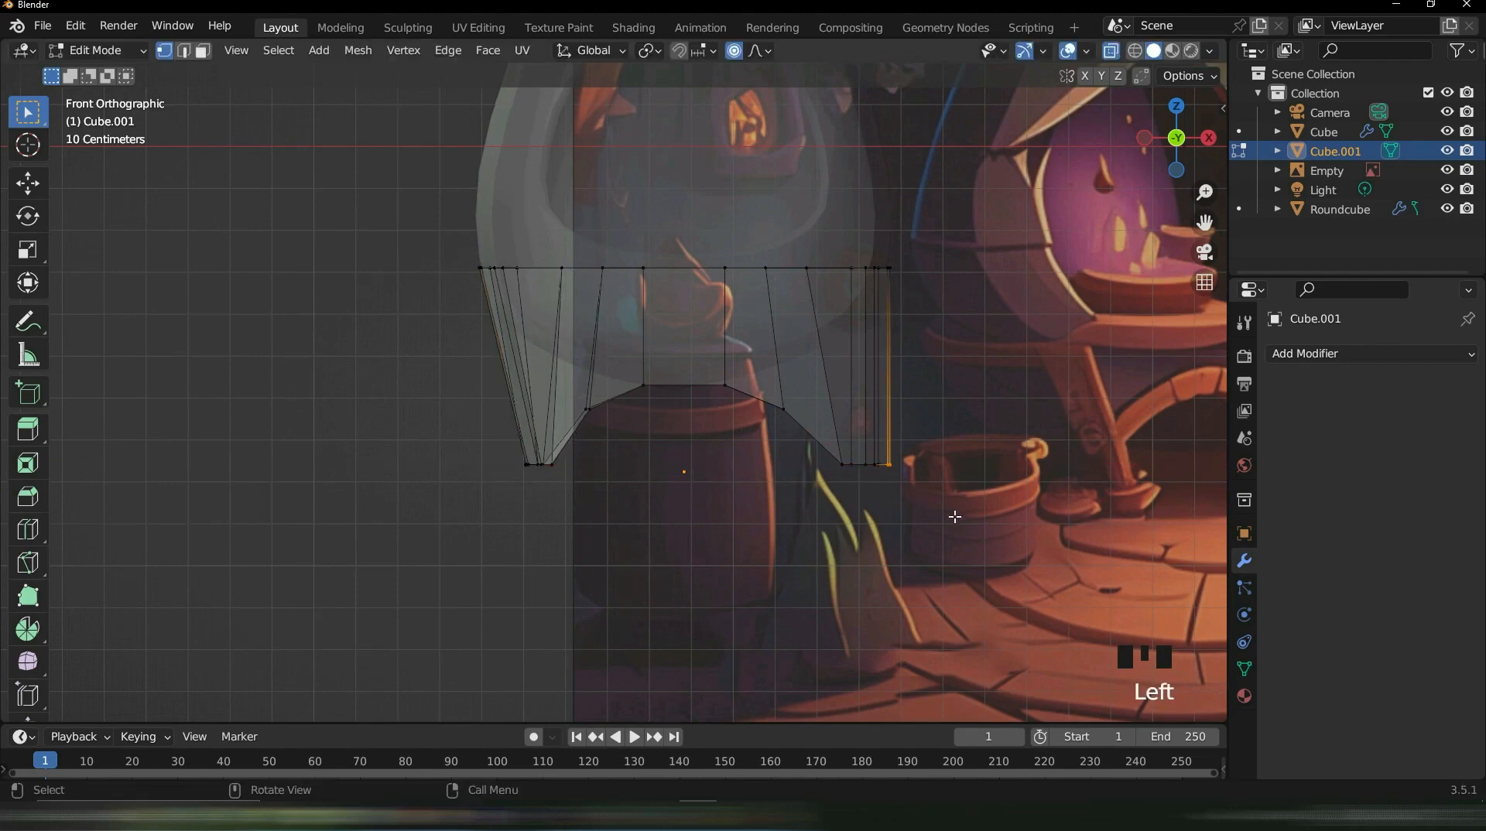
key(g)
key(x)
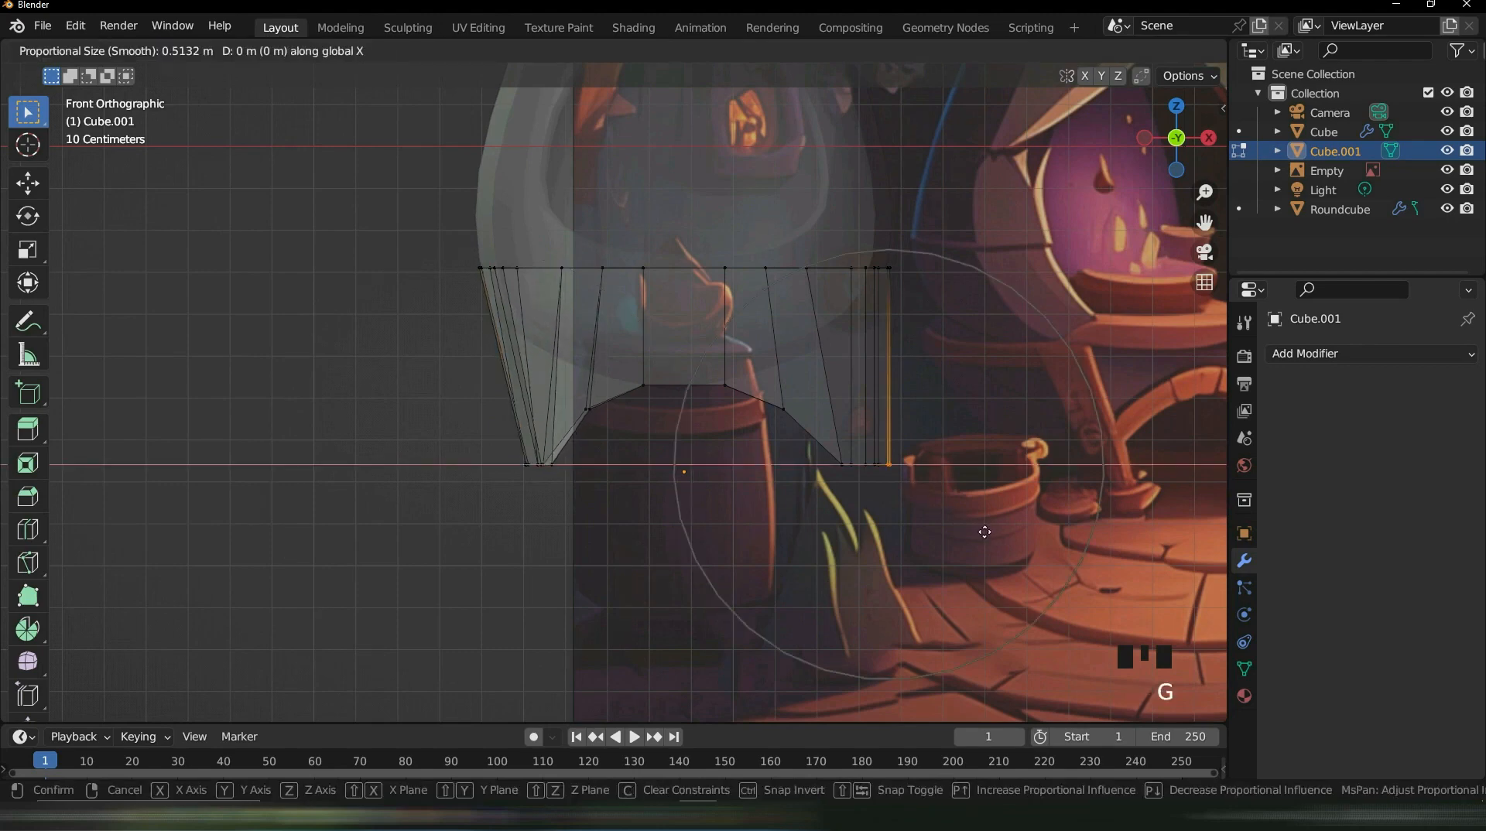
click(923, 530)
Turn off X-ray display and return the tapered base to Object Mode
key(Tab)
scroll(678, 532, down, 1)
middle_drag(678, 532, 677, 490)
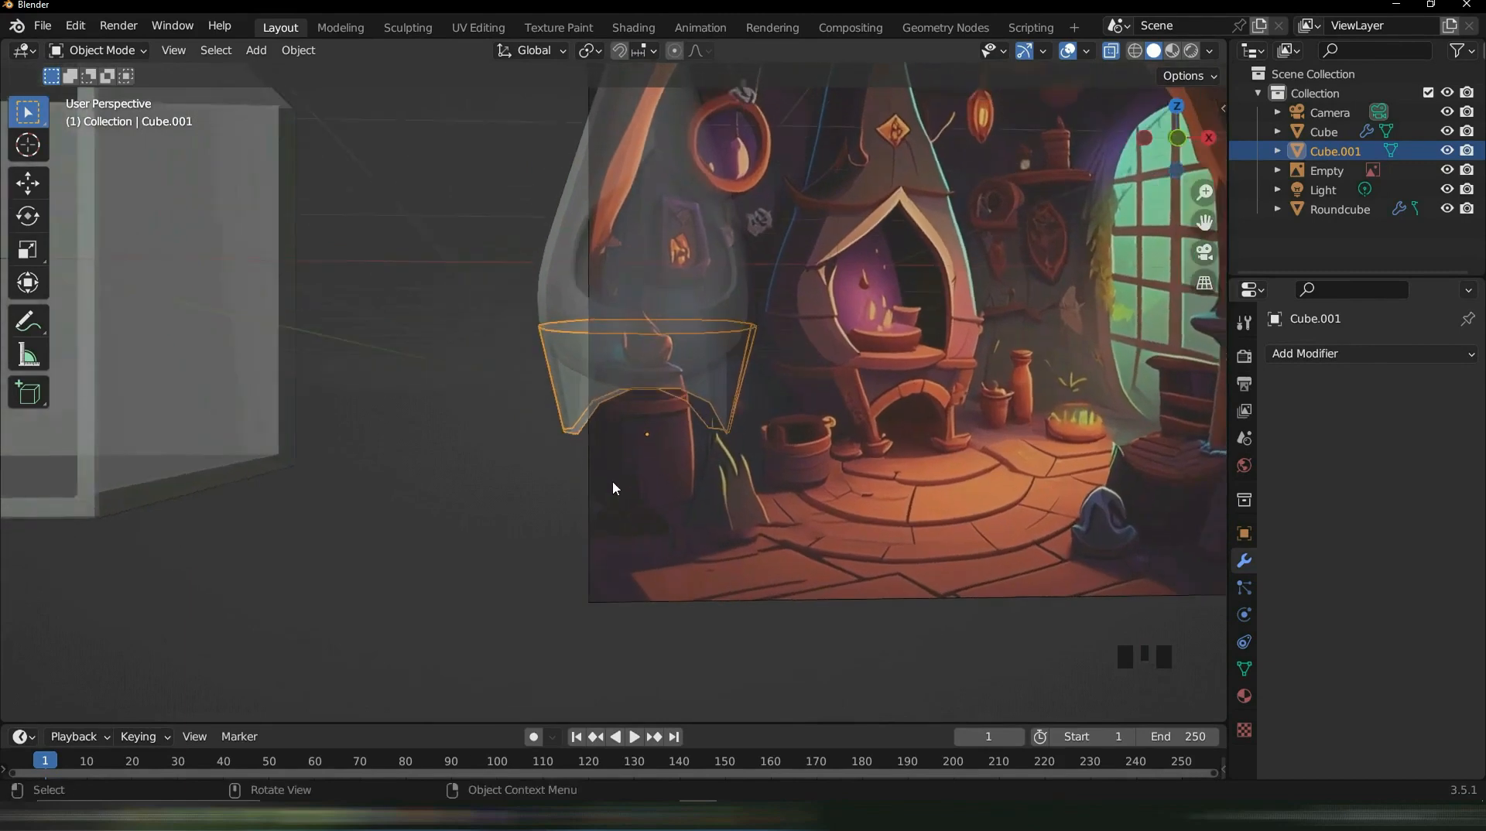
scroll(619, 484, up, 3)
scroll(638, 492, down, 3)
key(Tab)
click(1110, 50)
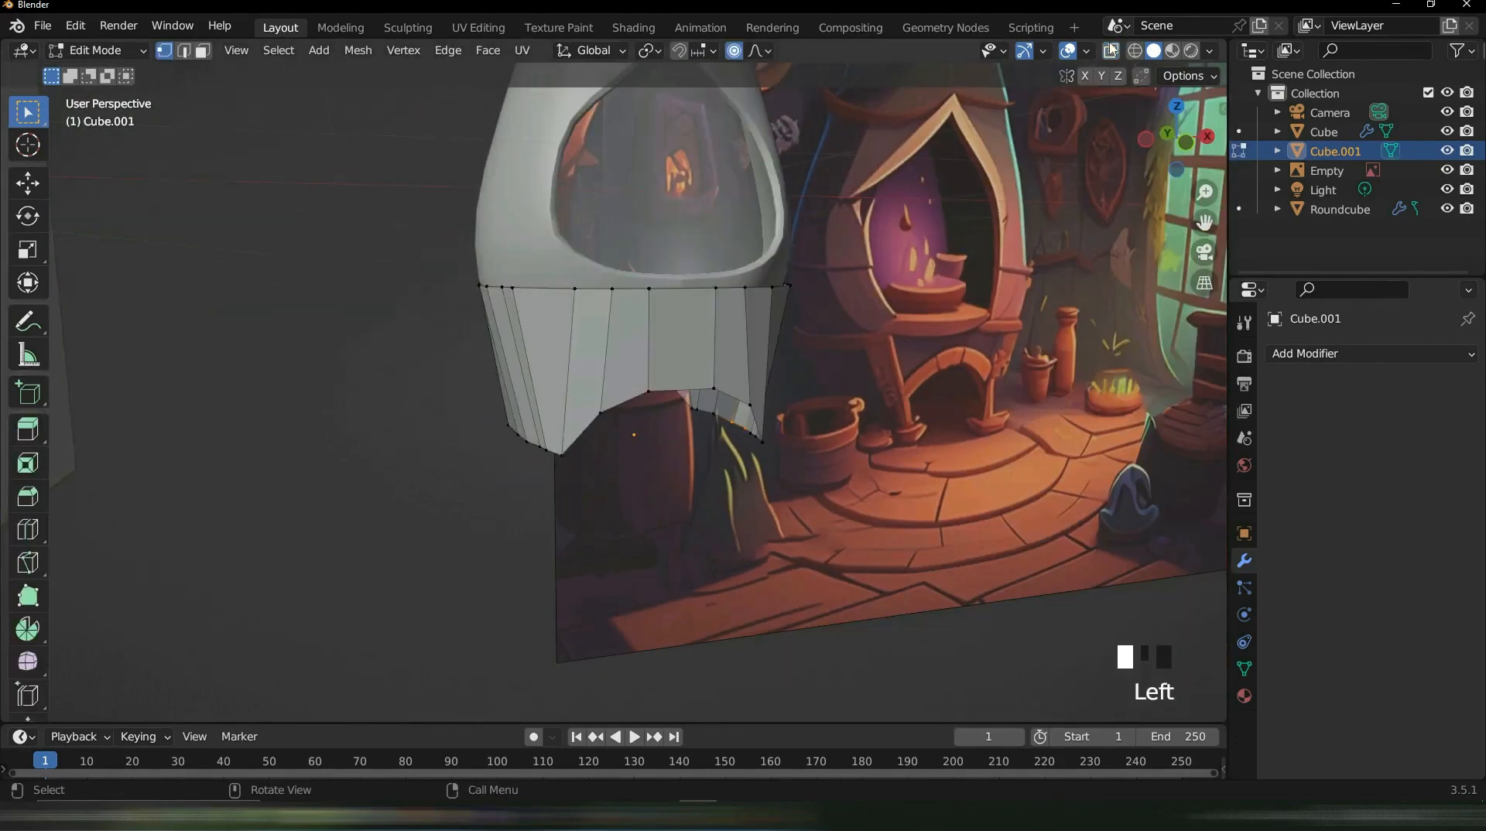
key(Tab)
Shade the base smooth and enable Auto Smooth at 30° in its mesh normals
scroll(706, 438, down, 2)
scroll(706, 441, down, 3)
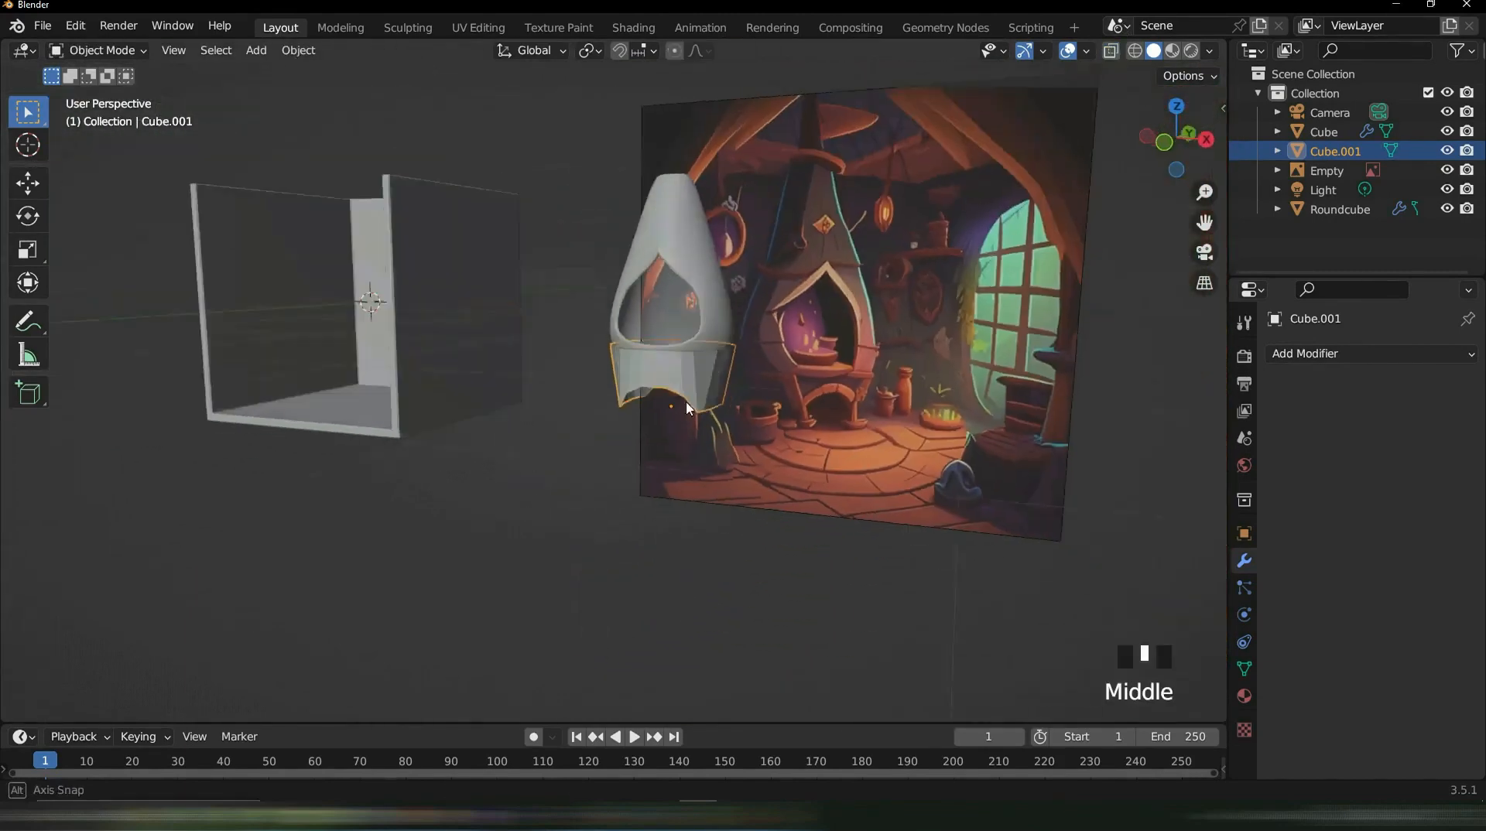
middle_drag(706, 441, 630, 380)
scroll(983, 492, up, 3)
shift+middle_drag(982, 492, 899, 430)
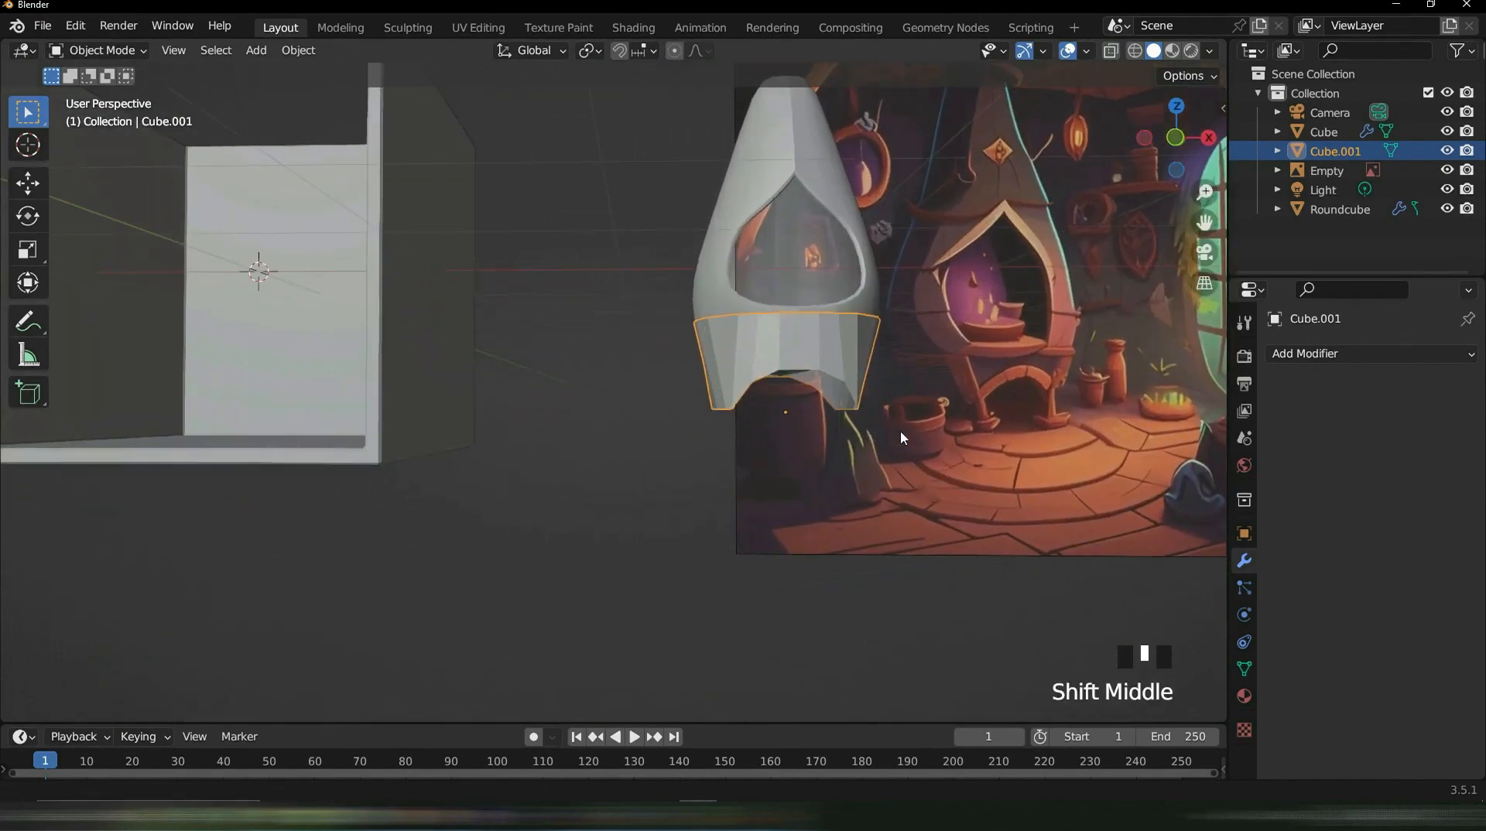
right_click(719, 467)
click(697, 427)
middle_drag(697, 427, 820, 460)
click(1243, 669)
click(1354, 775)
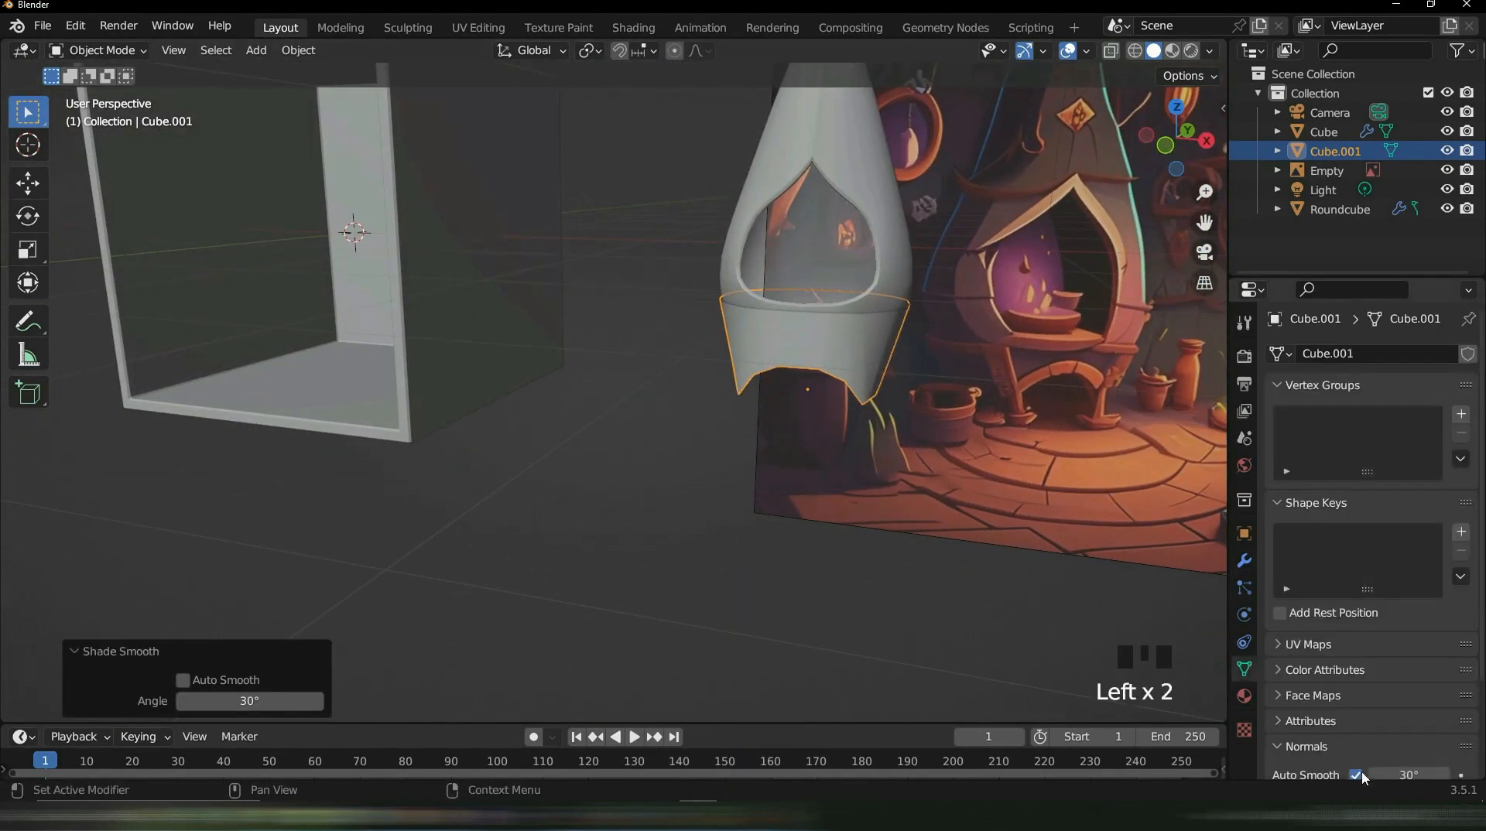
Add a Subdivision Surface modifier and a Solidify modifier with 0.07 m thickness to the base
shift+middle_drag(862, 508, 684, 513)
click(1244, 560)
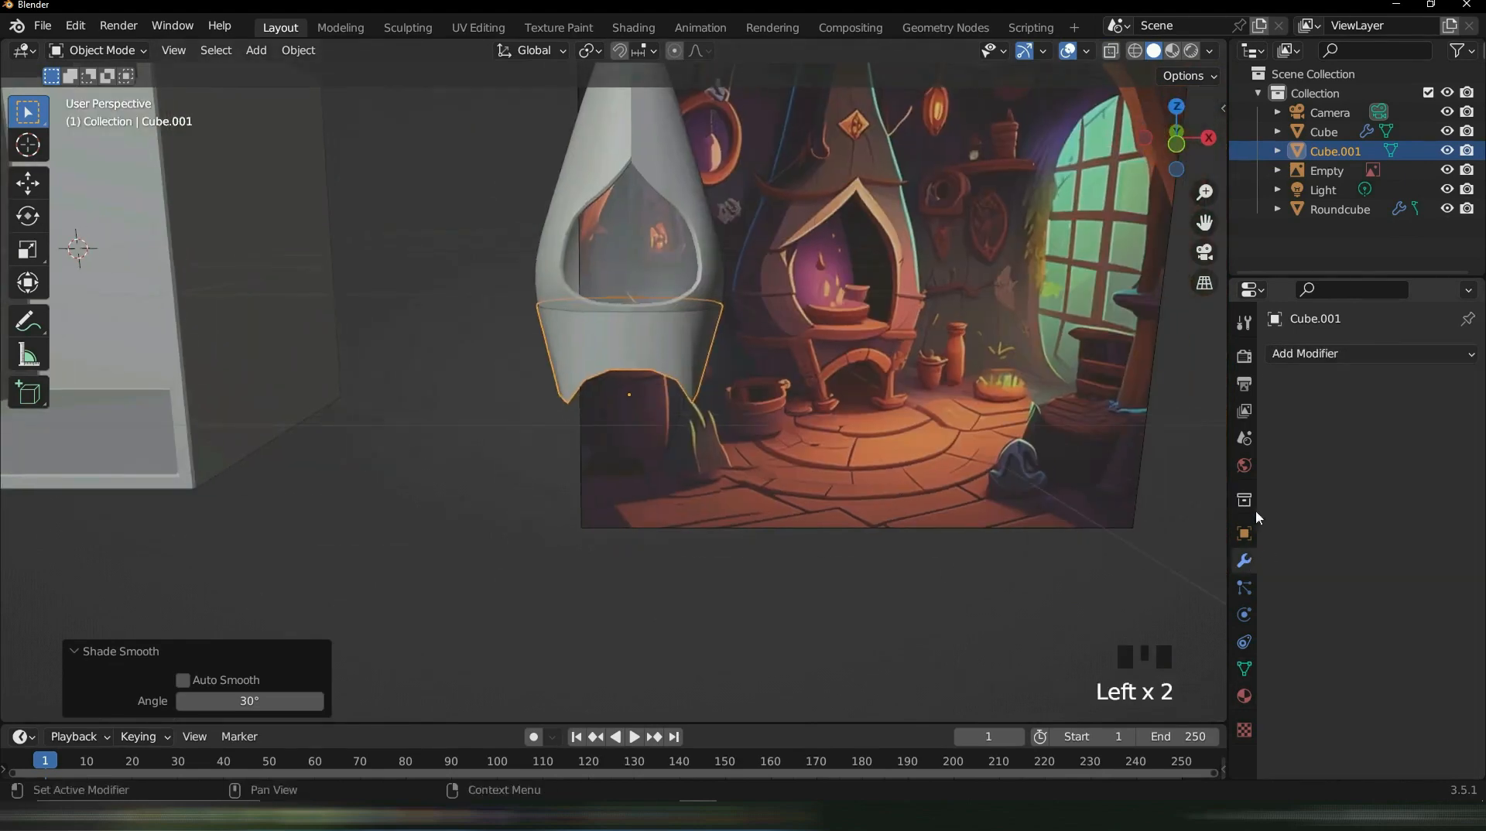
click(1298, 353)
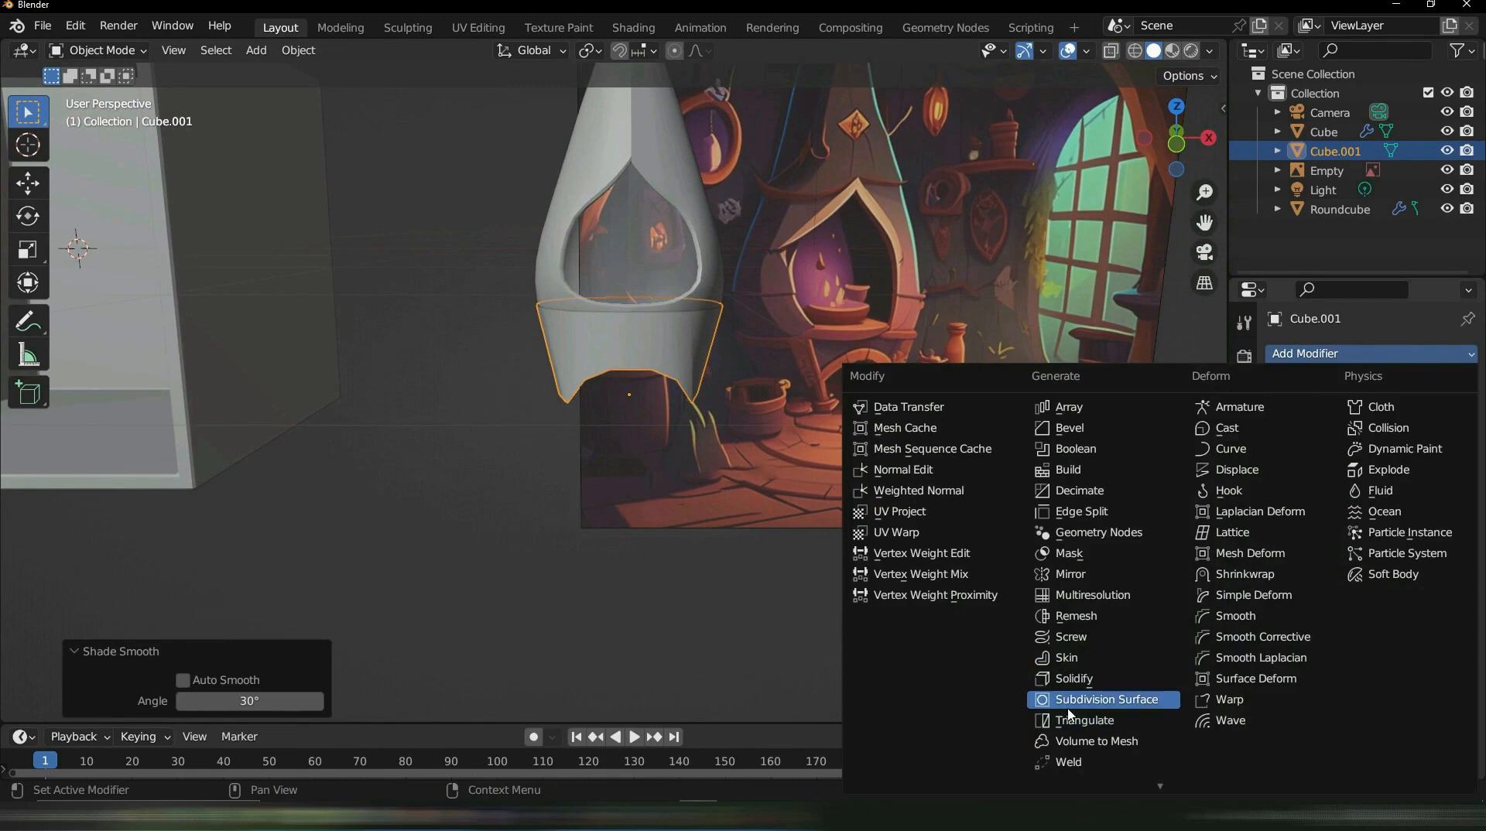
click(1093, 701)
click(1317, 355)
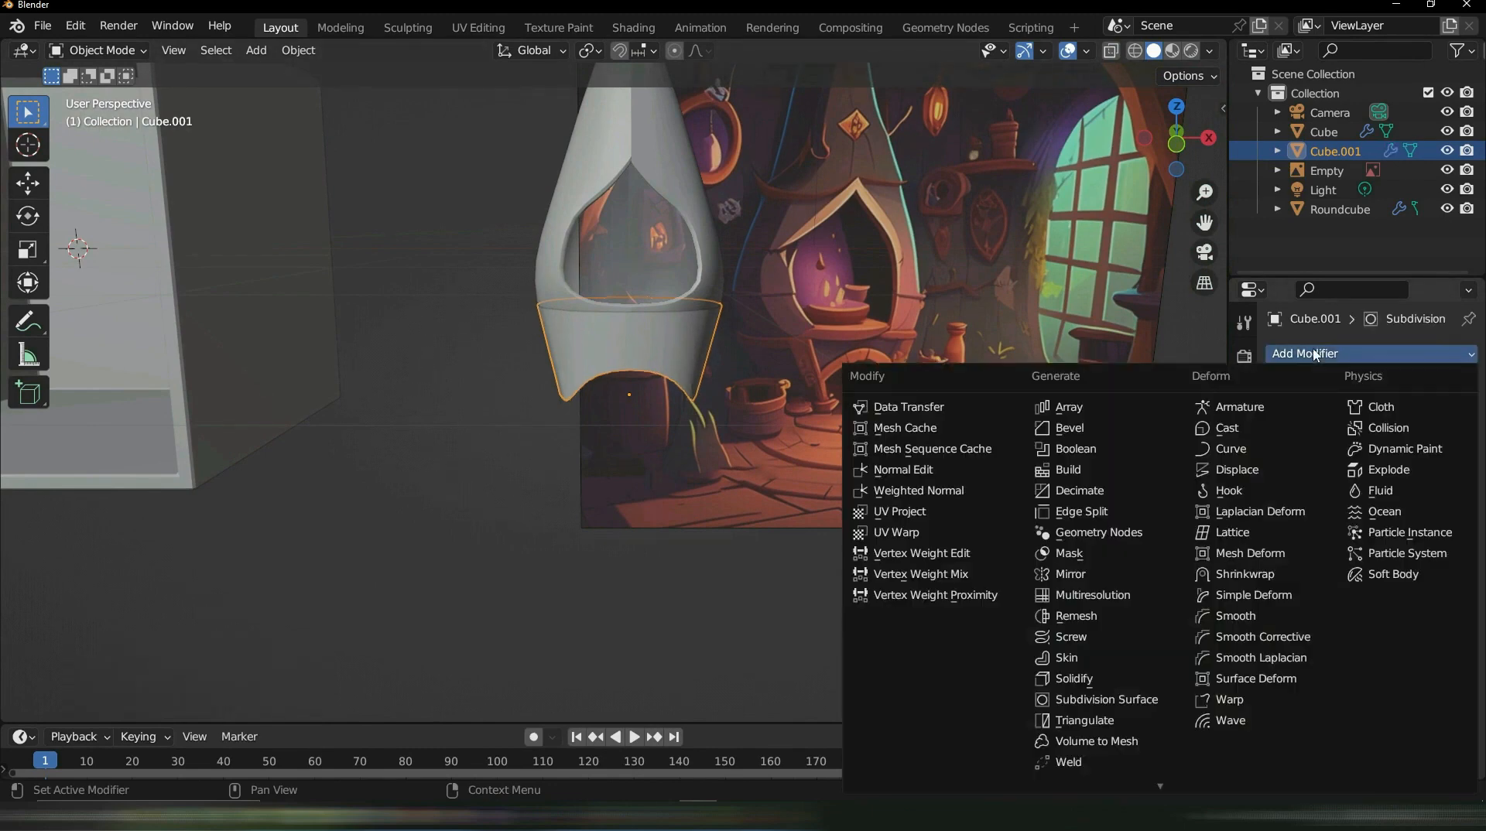
click(1093, 674)
double_click(1390, 614)
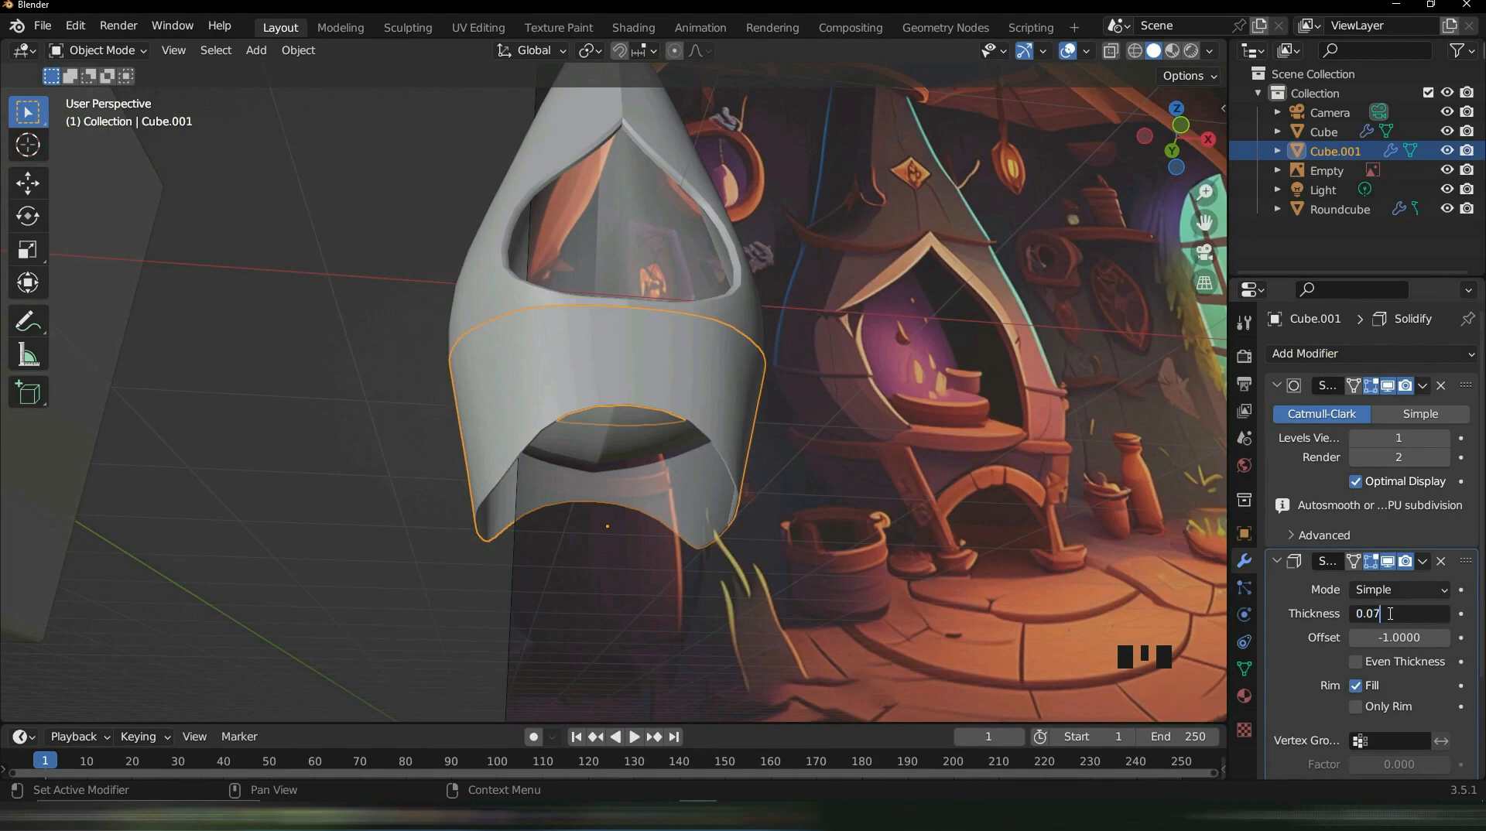
key(Return)
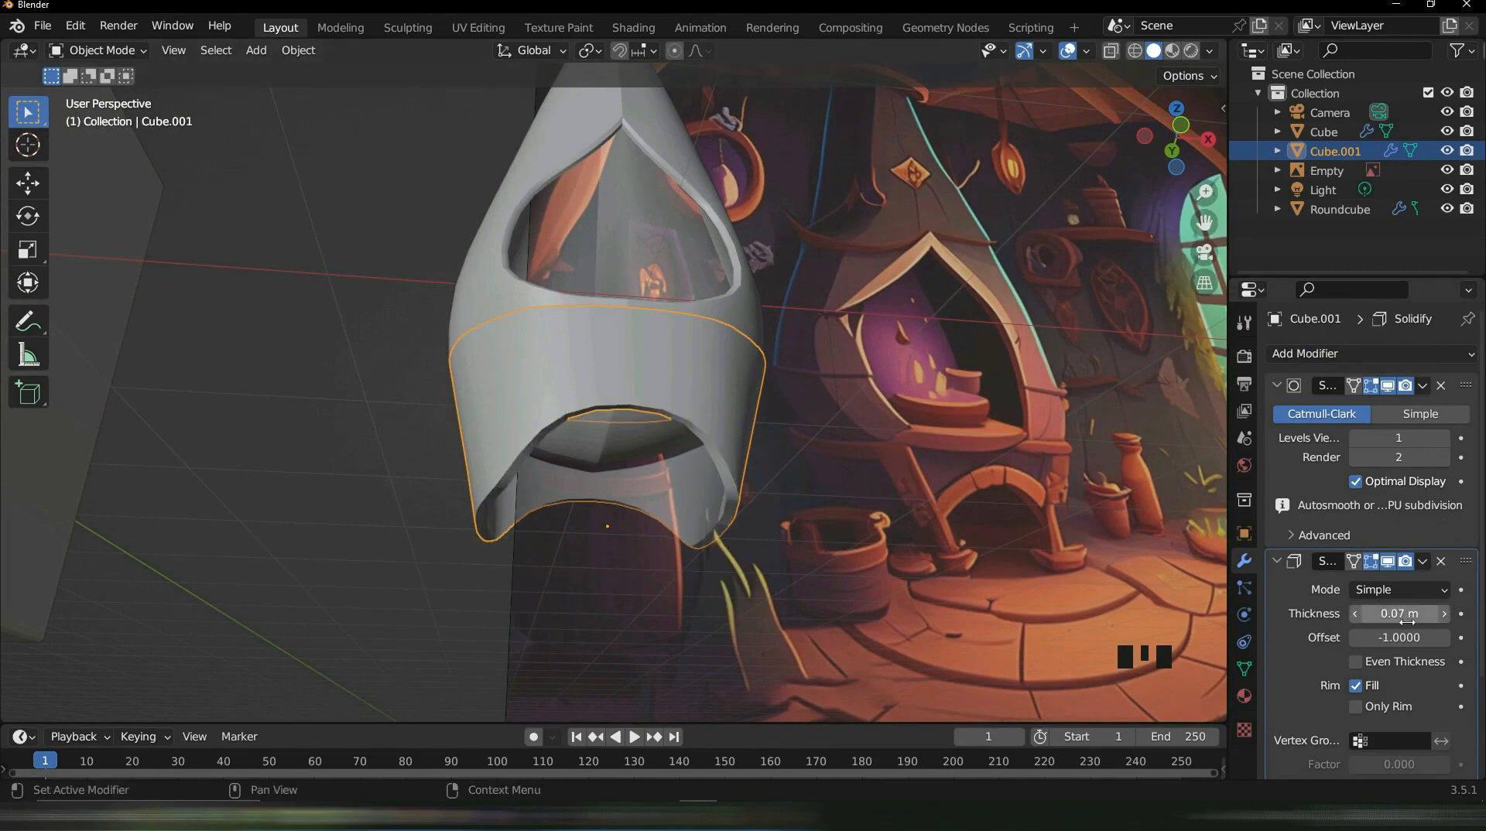
Try a Solidify thickness of 0.06 m and check the base's wall from below
click(1406, 620)
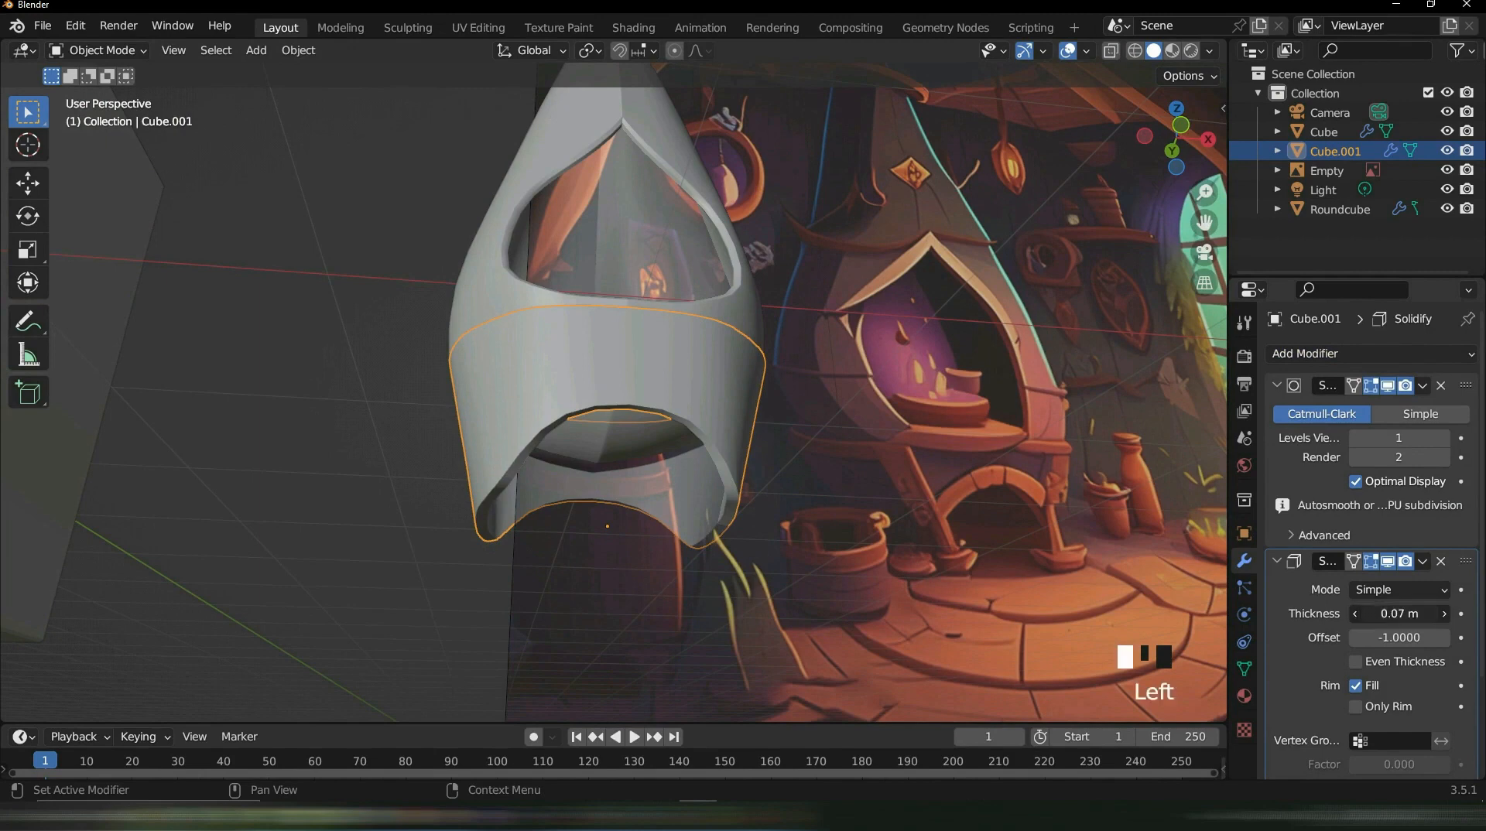
key(Return)
click(1406, 619)
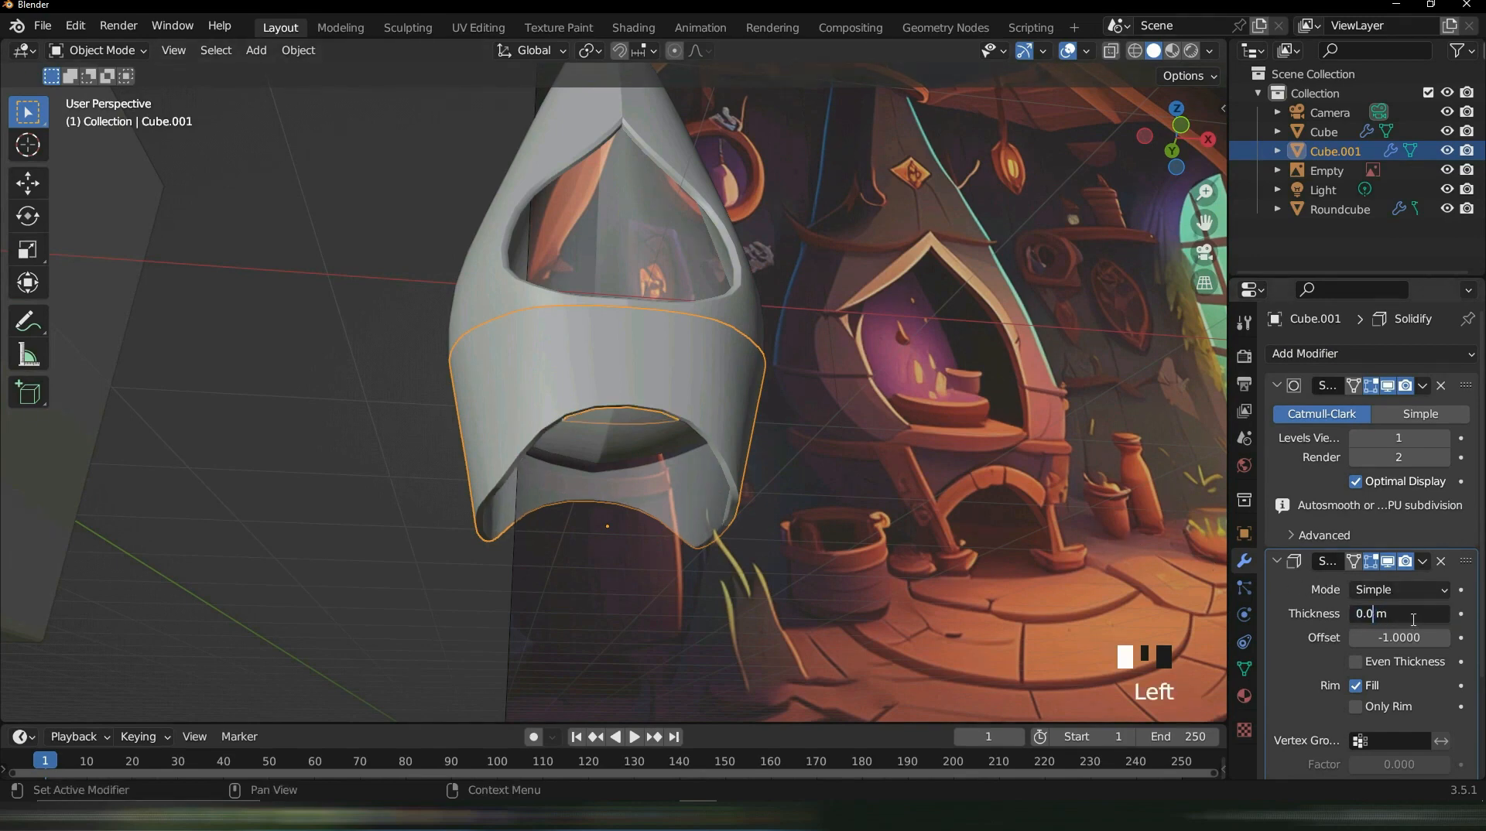
key(Return)
middle_drag(676, 449, 633, 487)
middle_drag(726, 476, 859, 433)
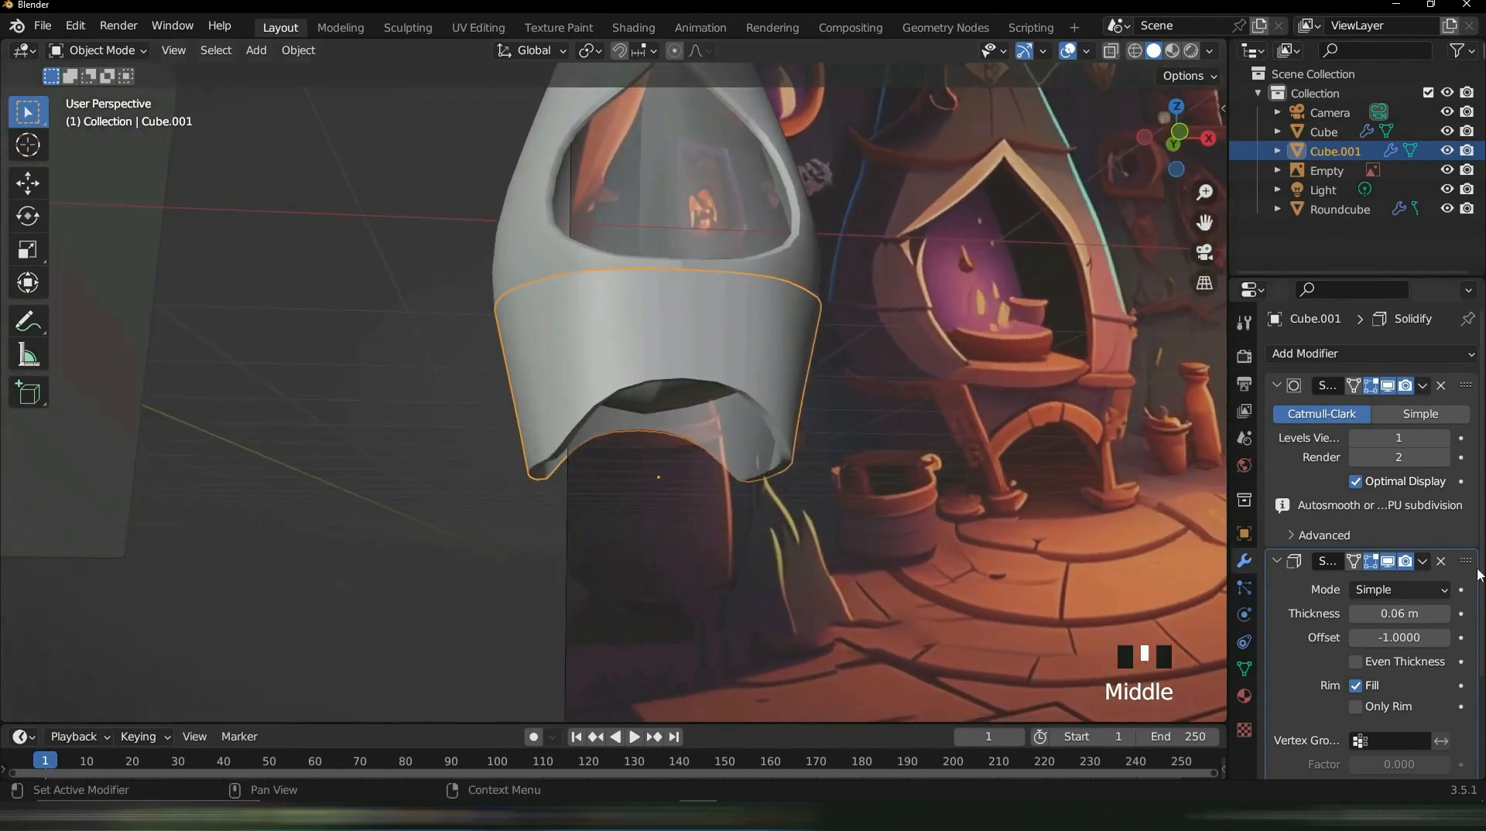
Set the base's Solidify thickness to 0.07 m and apply the Solidify modifier
click(1397, 615)
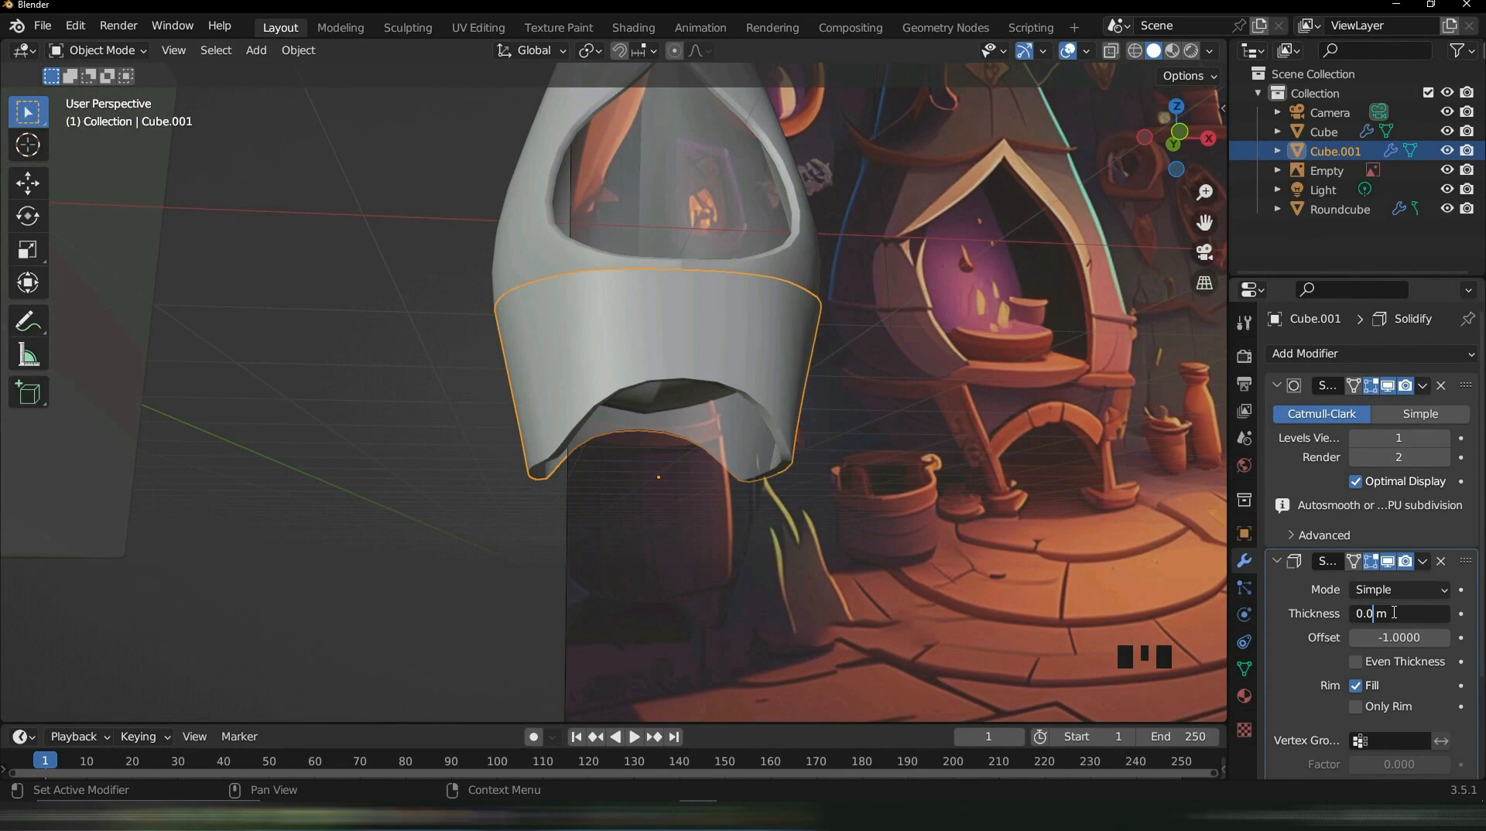
key(Return)
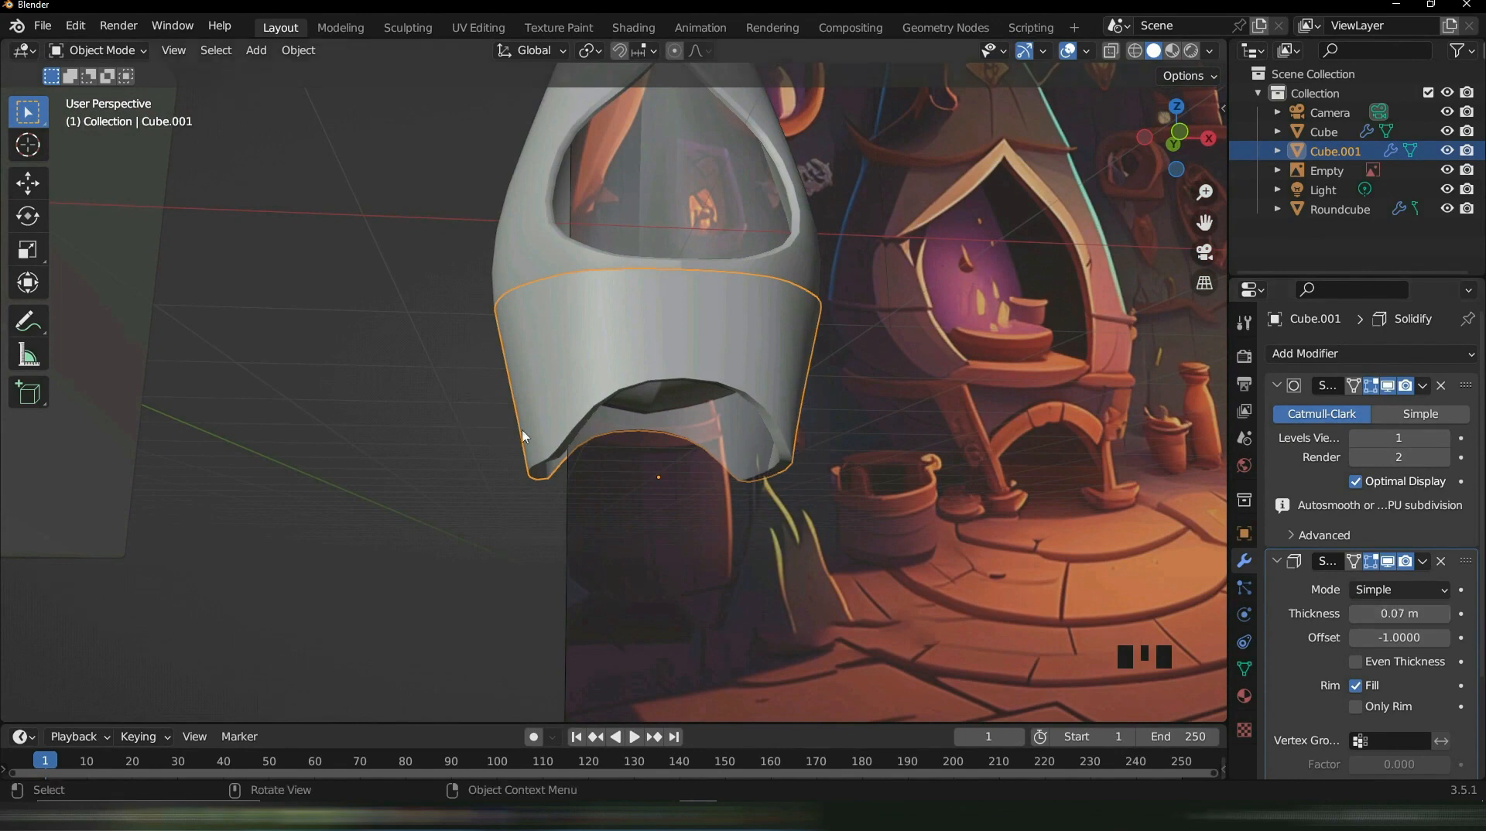
middle_drag(526, 438, 1433, 451)
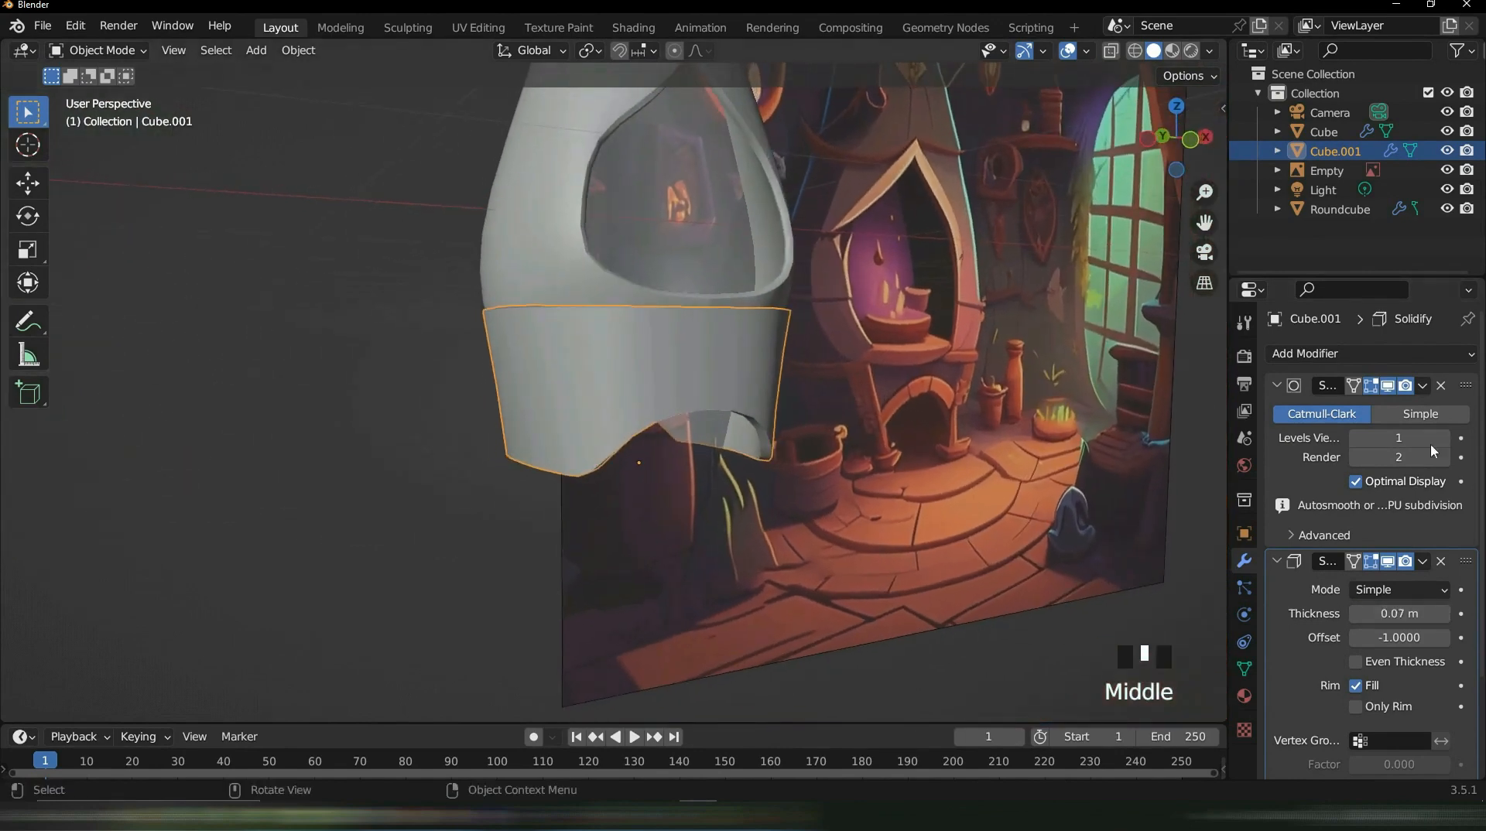
click(1423, 564)
click(1329, 591)
Enter Edit Mode on the solidified base and start a loop cut across its wall near the arch
middle_drag(884, 515, 762, 396)
key(Tab)
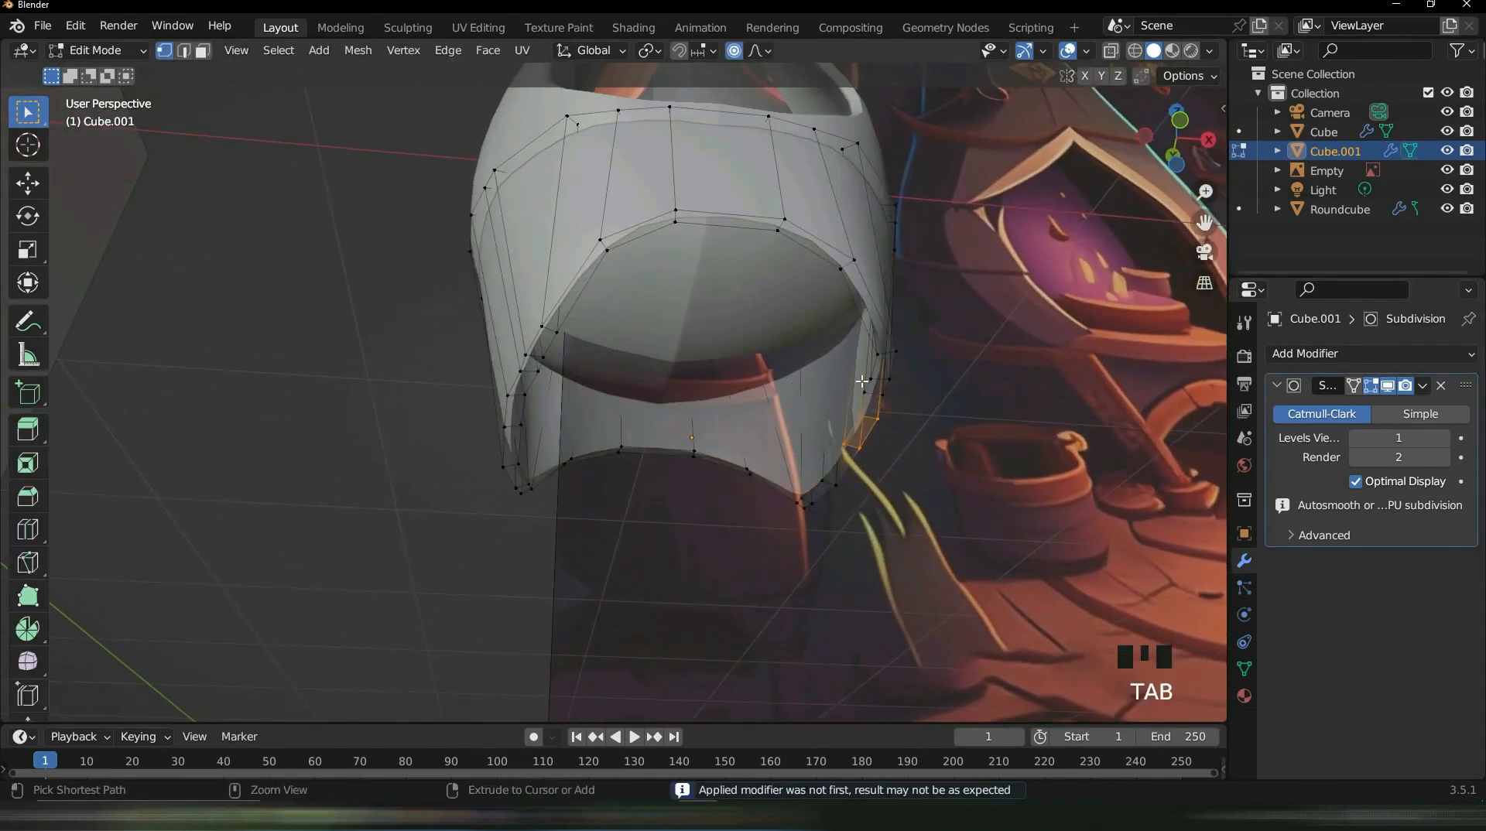
key(ctrl+r)
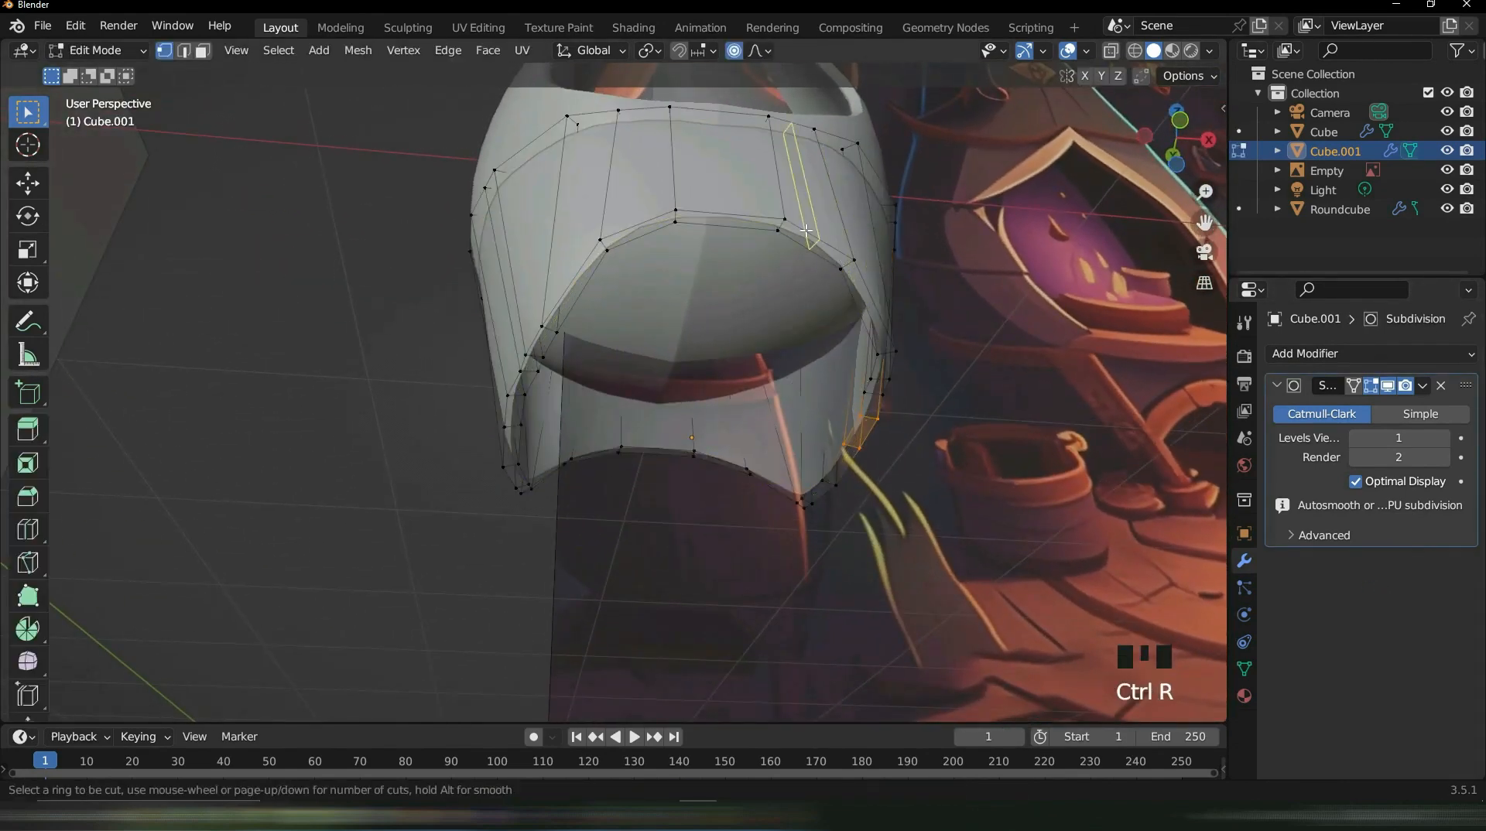